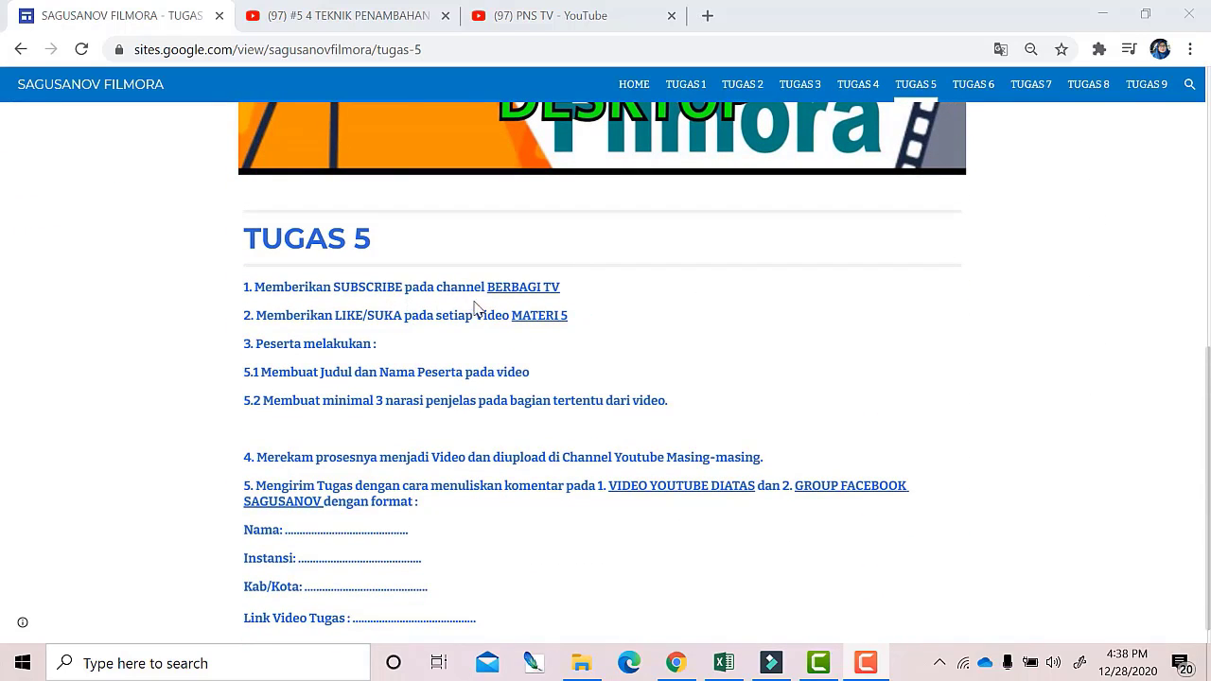
Review the TUGAS 5 assignment page along with the PNS TV channel and the text-adding lesson video it refers to.
click(600, 16)
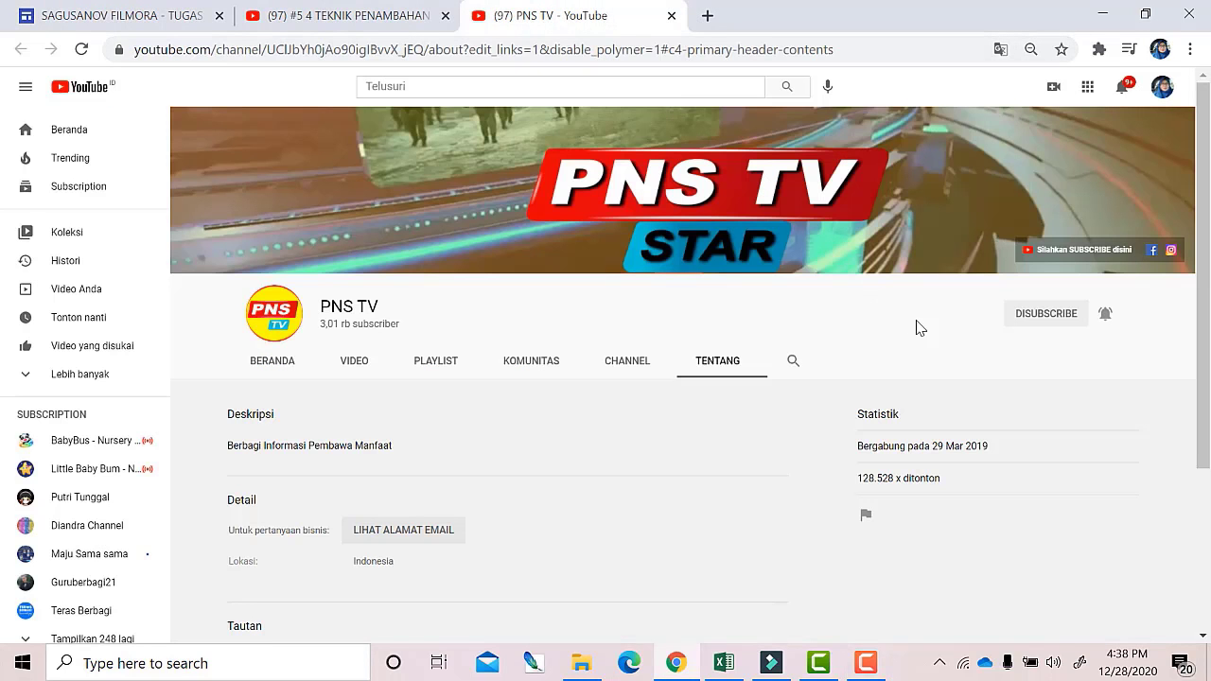
click(148, 15)
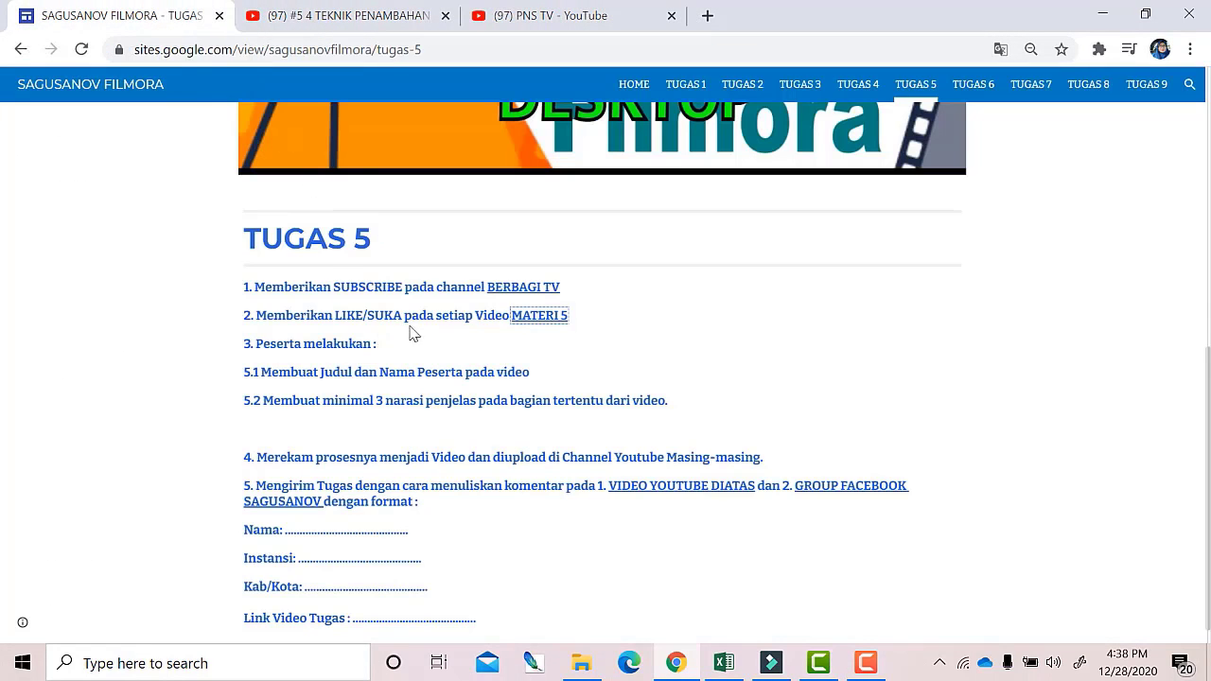
click(378, 15)
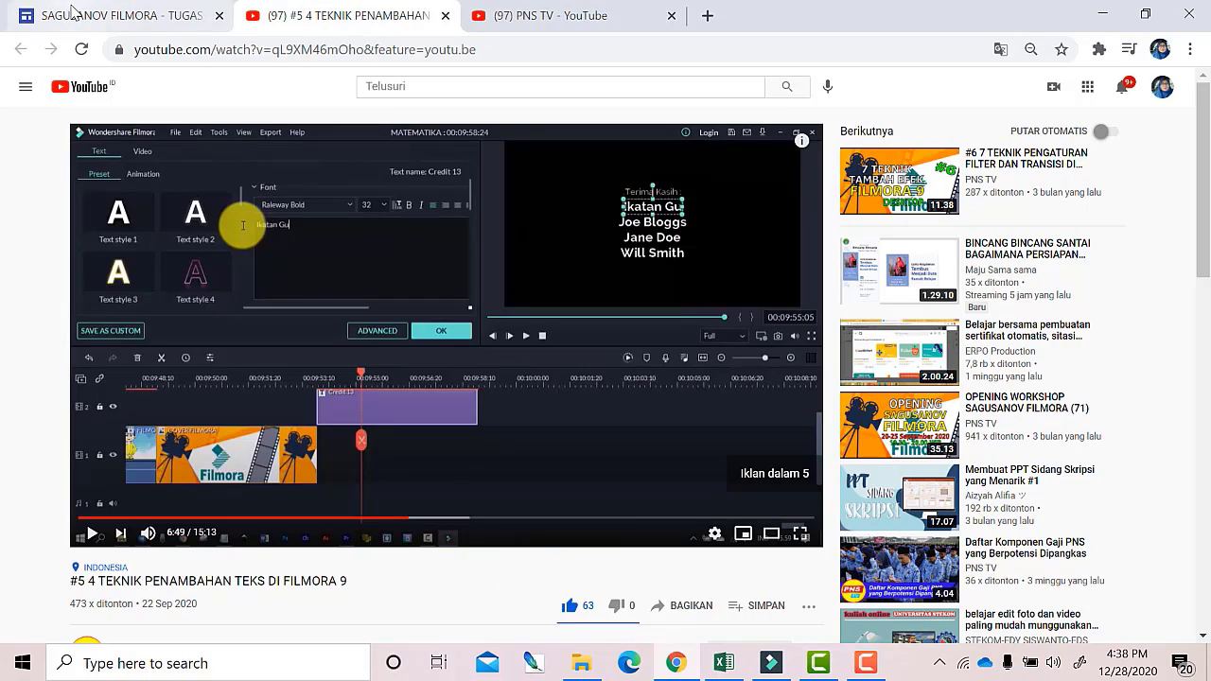
click(133, 17)
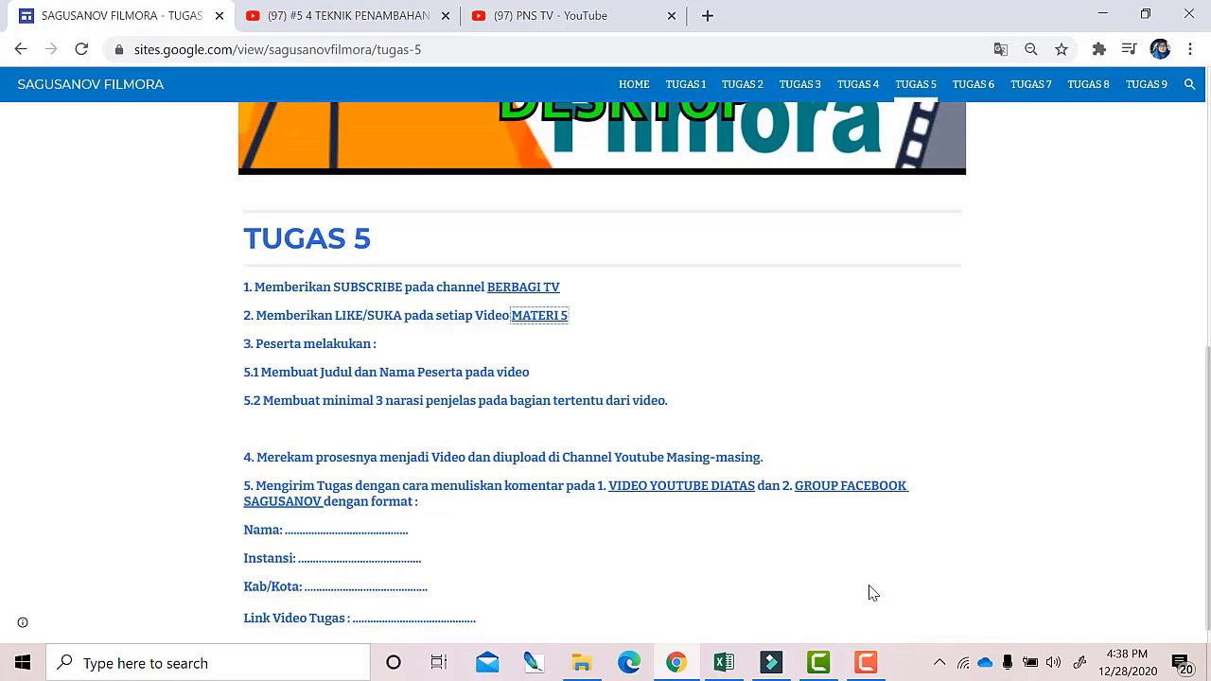
Switch to Filmora and place the playhead at 00:00:17:20, over the portrait photo after the opening countdown.
click(775, 667)
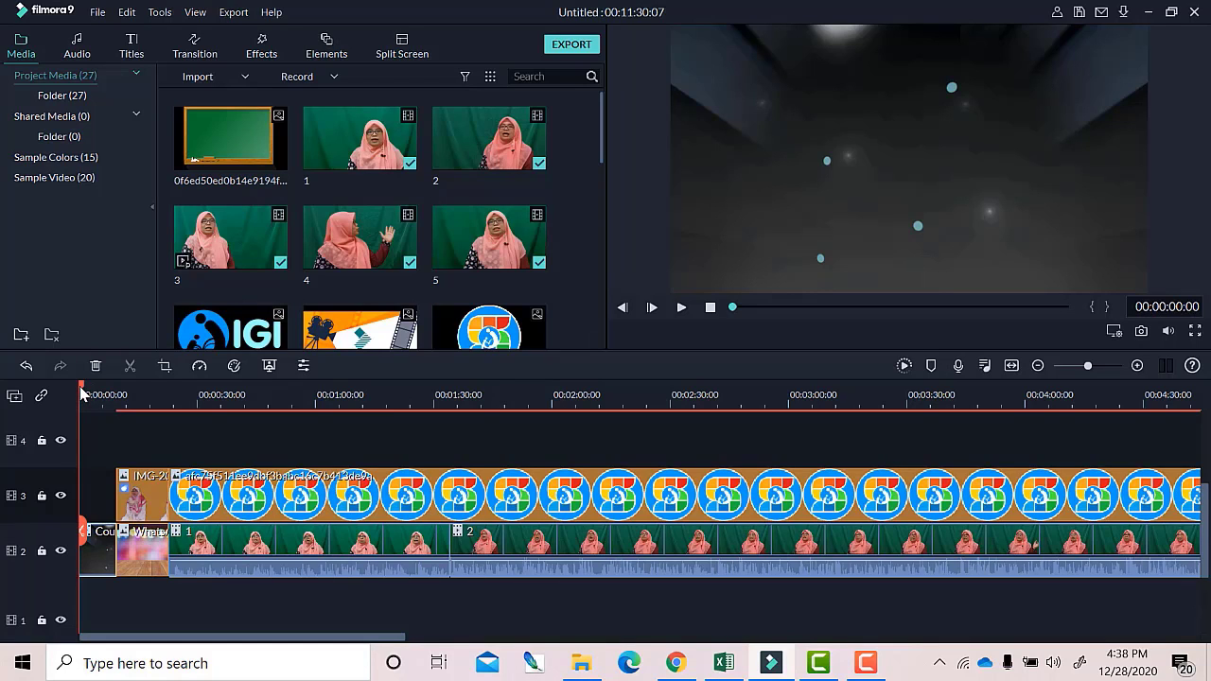
drag(81, 395, 150, 420)
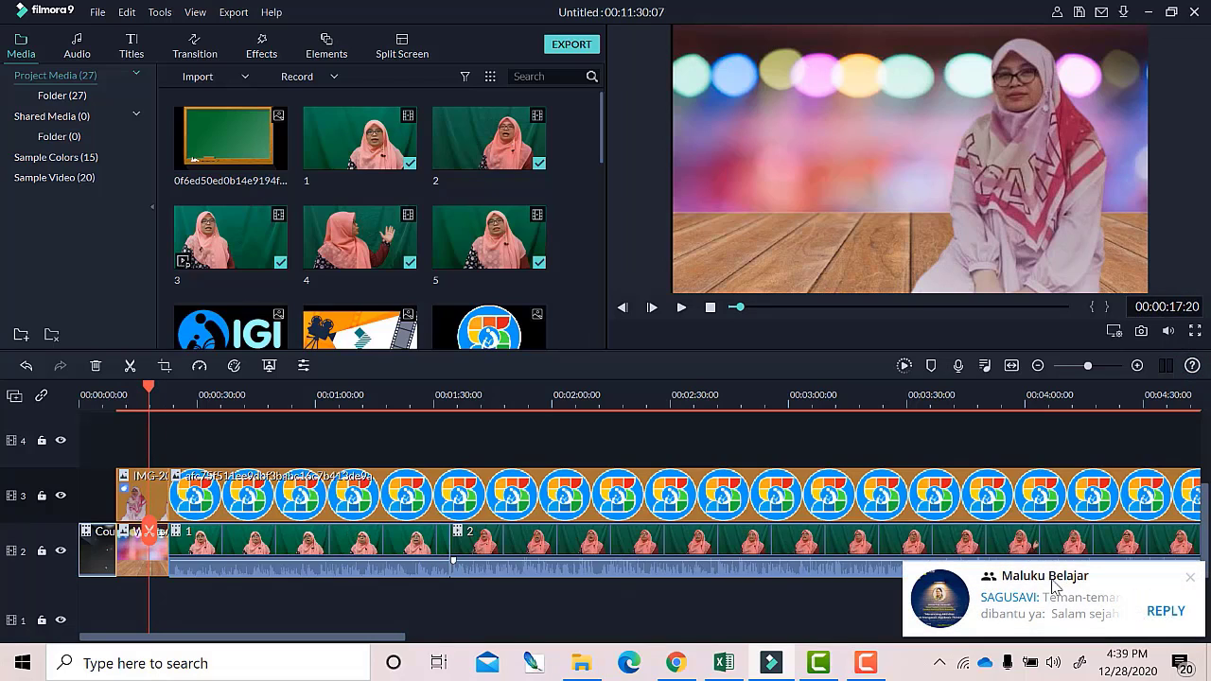
click(1191, 577)
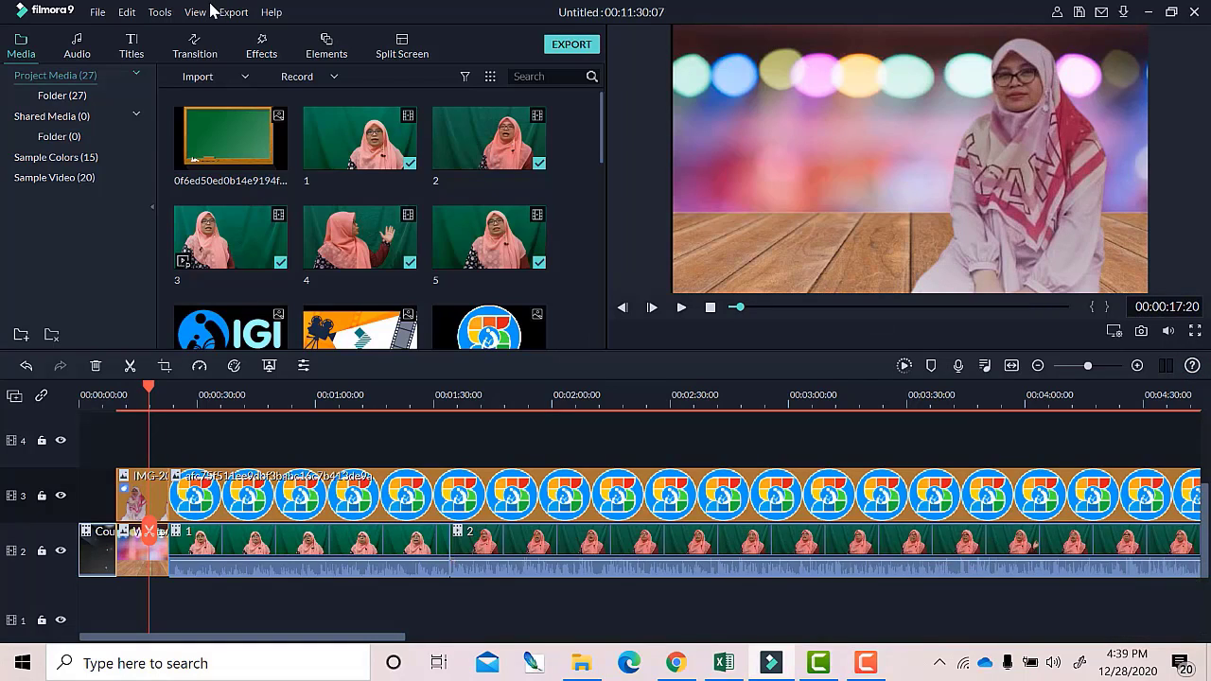
Look through the Openers, Titles, Lower 3rds, Subtitles and End Credits presets, and recheck the TUGAS 5 requirements in the browser.
click(132, 55)
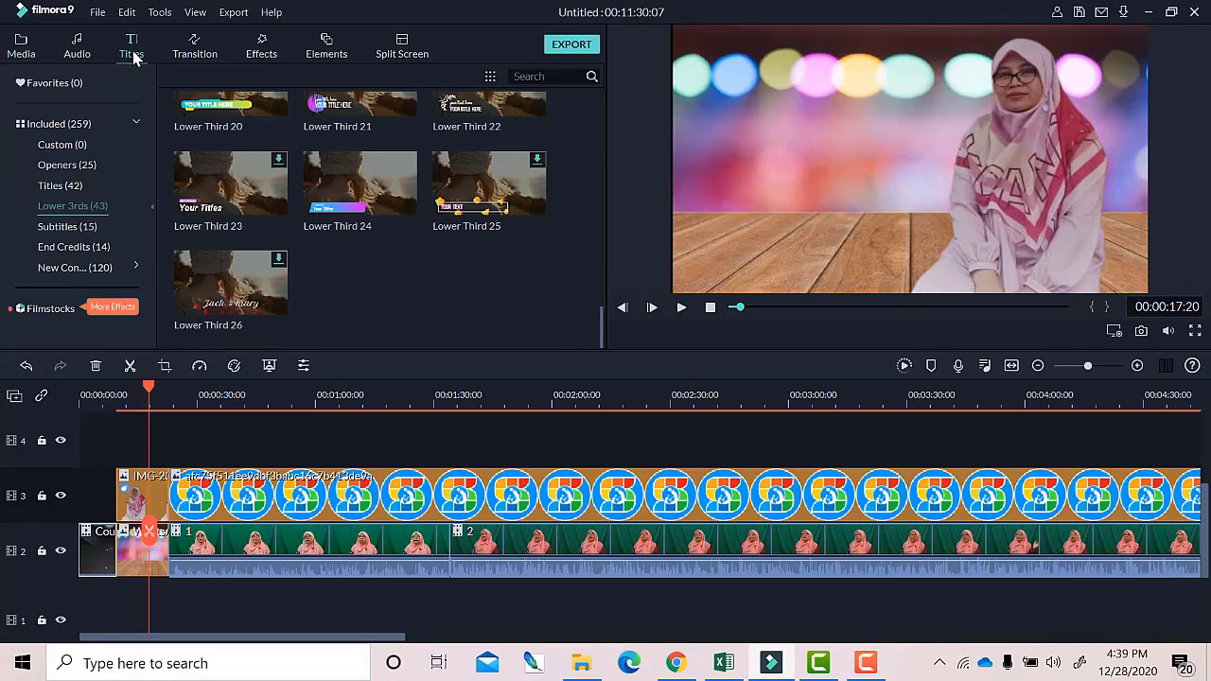
click(74, 167)
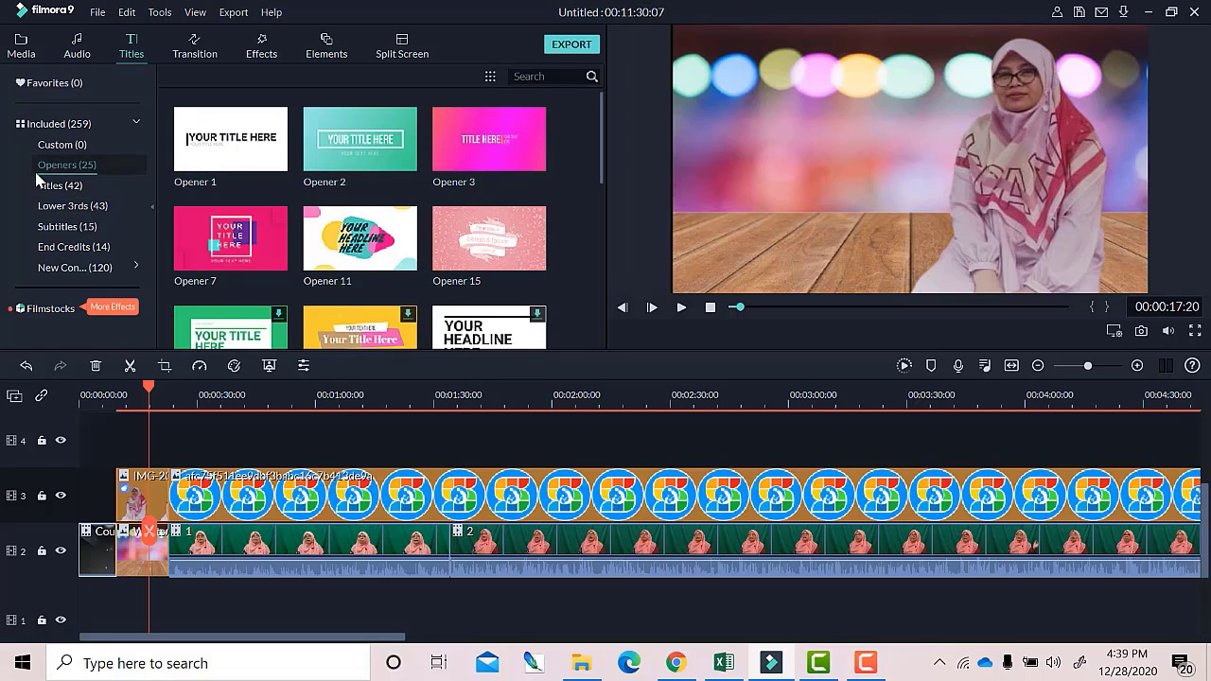
click(79, 192)
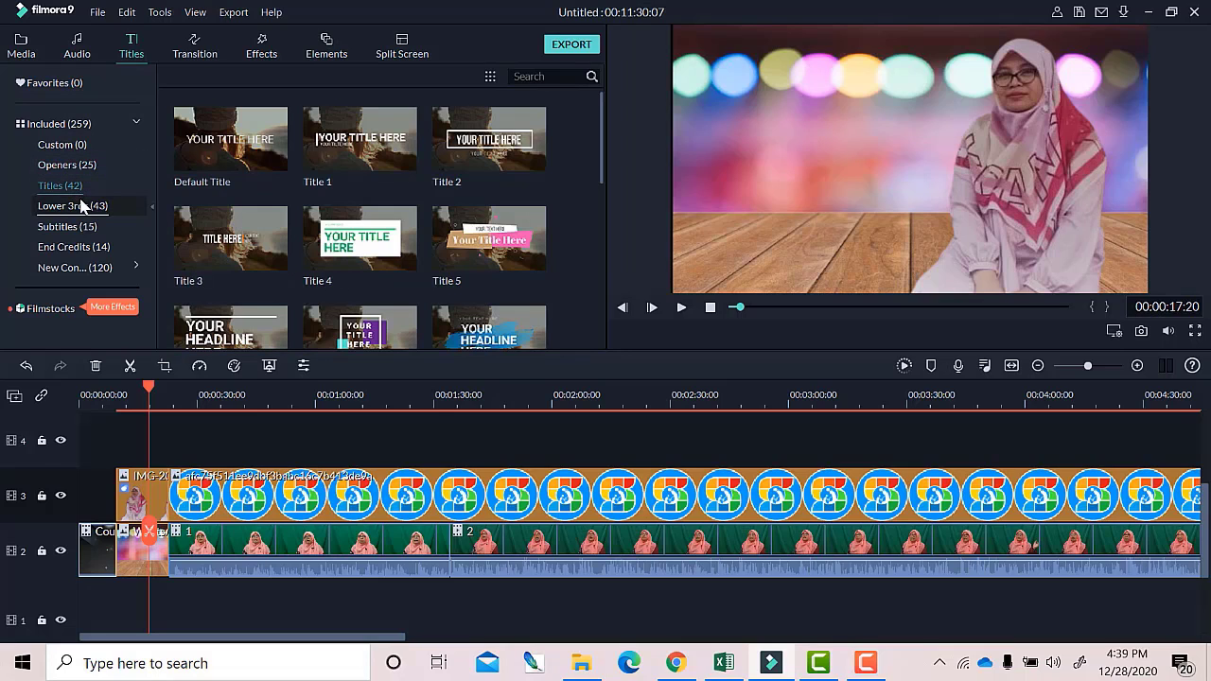
click(81, 205)
click(82, 226)
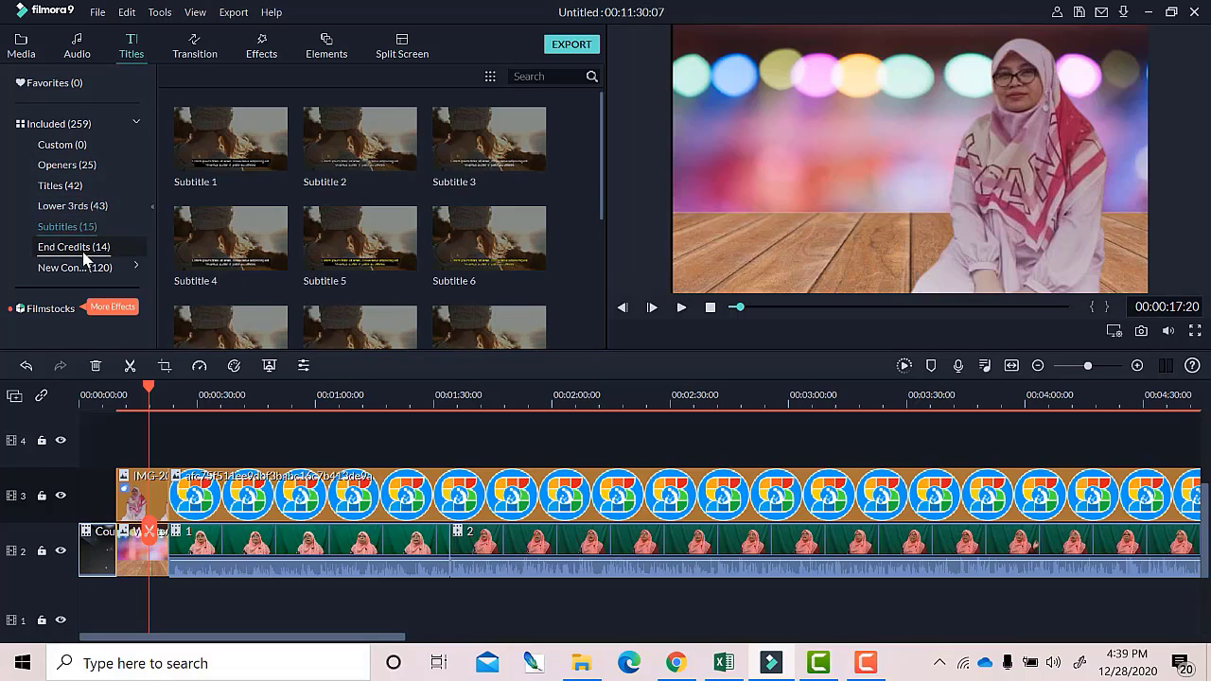
click(83, 251)
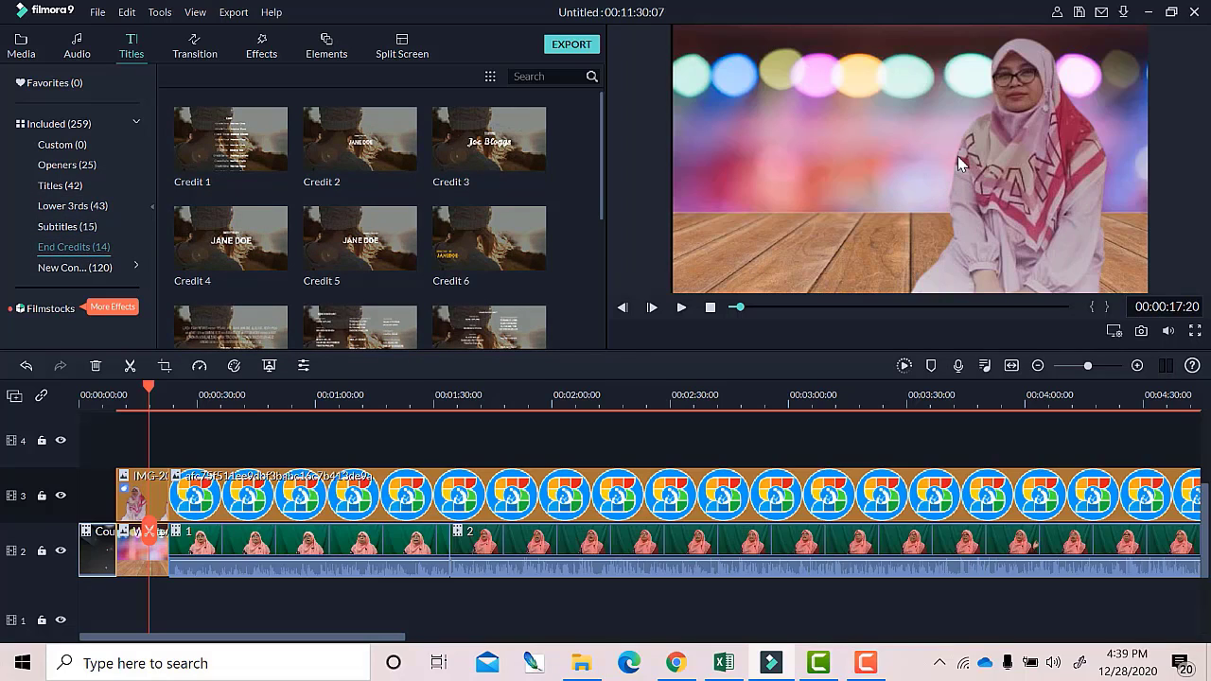
click(676, 663)
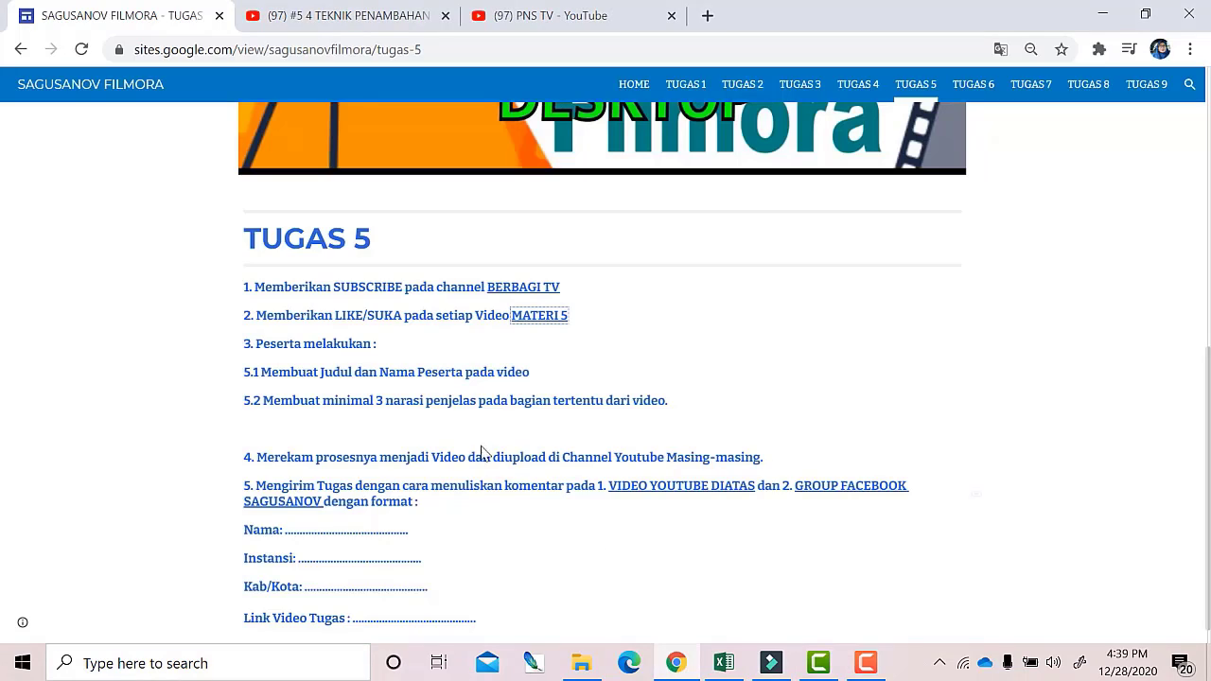
click(676, 663)
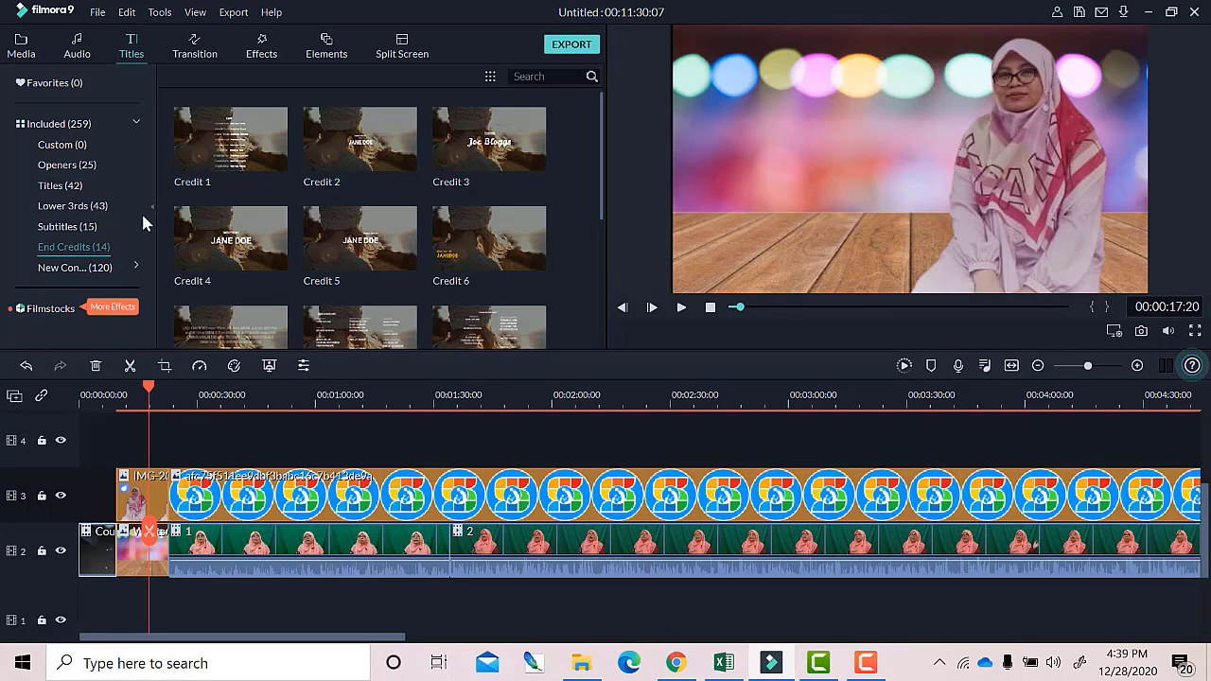
Add the Title 7 preset from the Titles category to track 4 at 00:00:17:20.
click(64, 193)
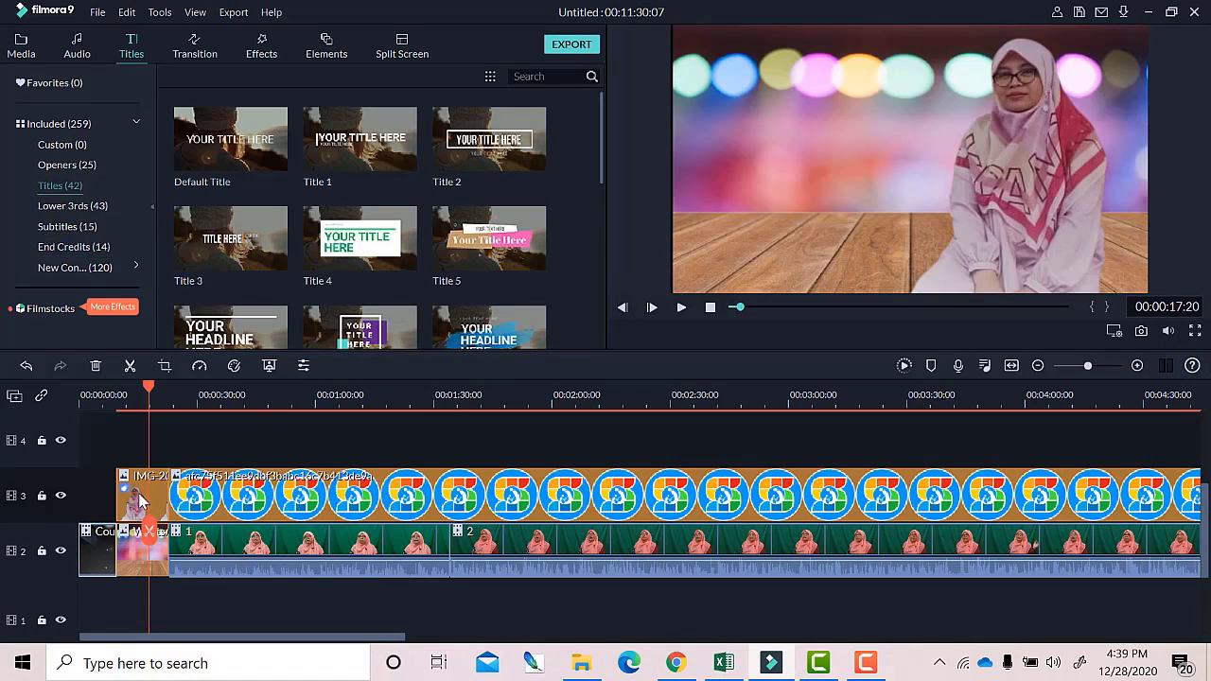
click(64, 456)
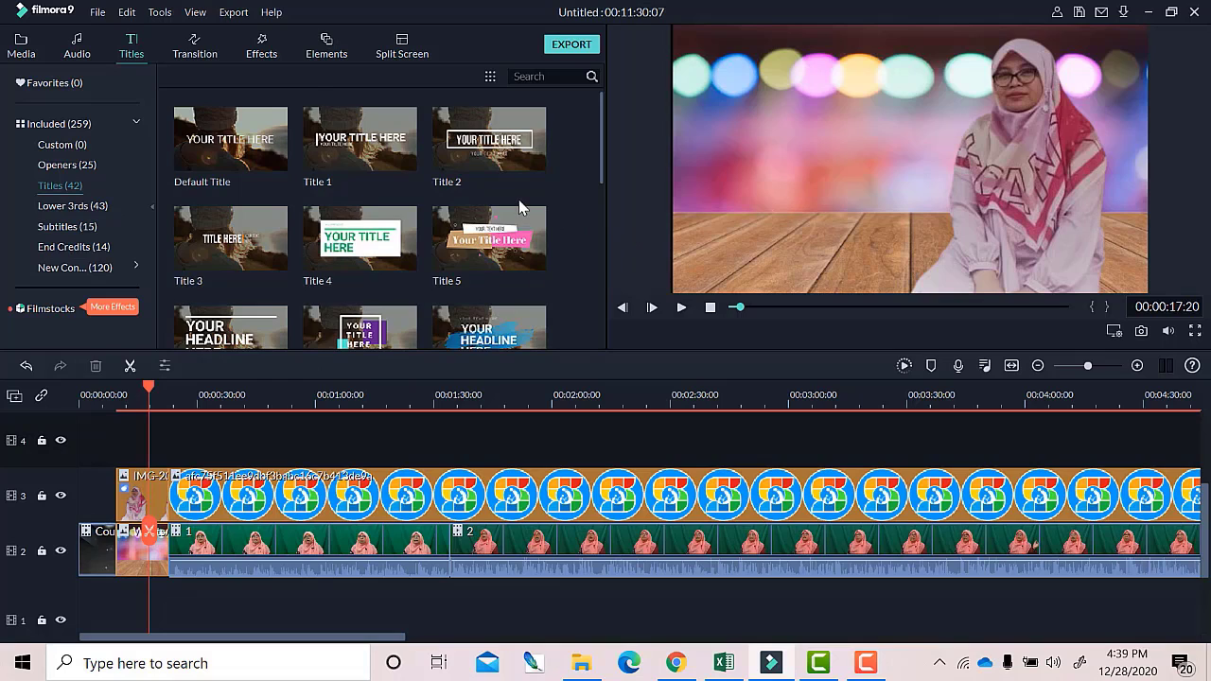
scroll(519, 206, down, 3)
scroll(486, 241, up, 3)
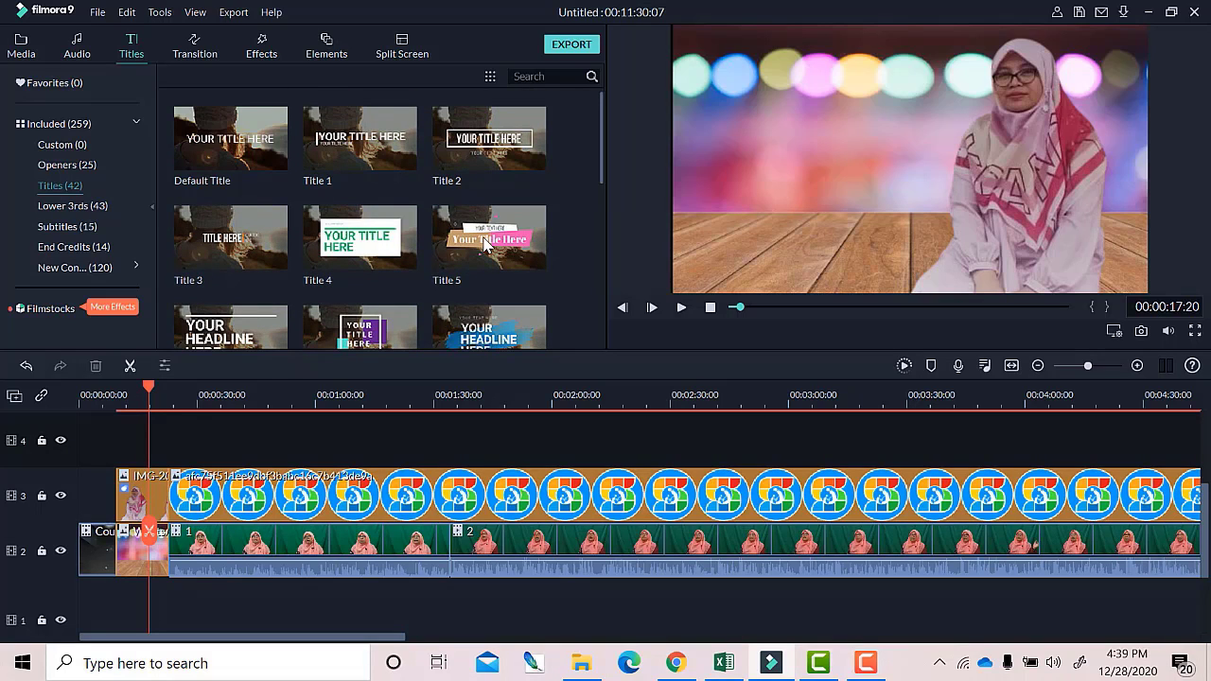
scroll(450, 273, down, 3)
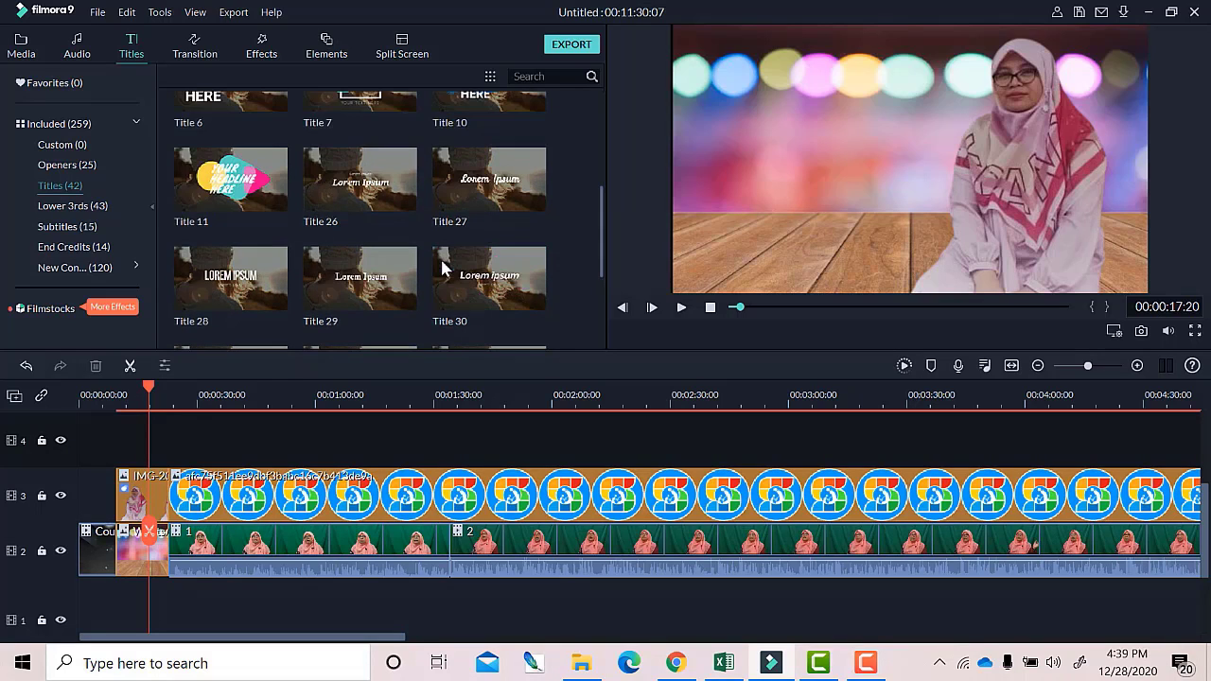
scroll(442, 262, up, 3)
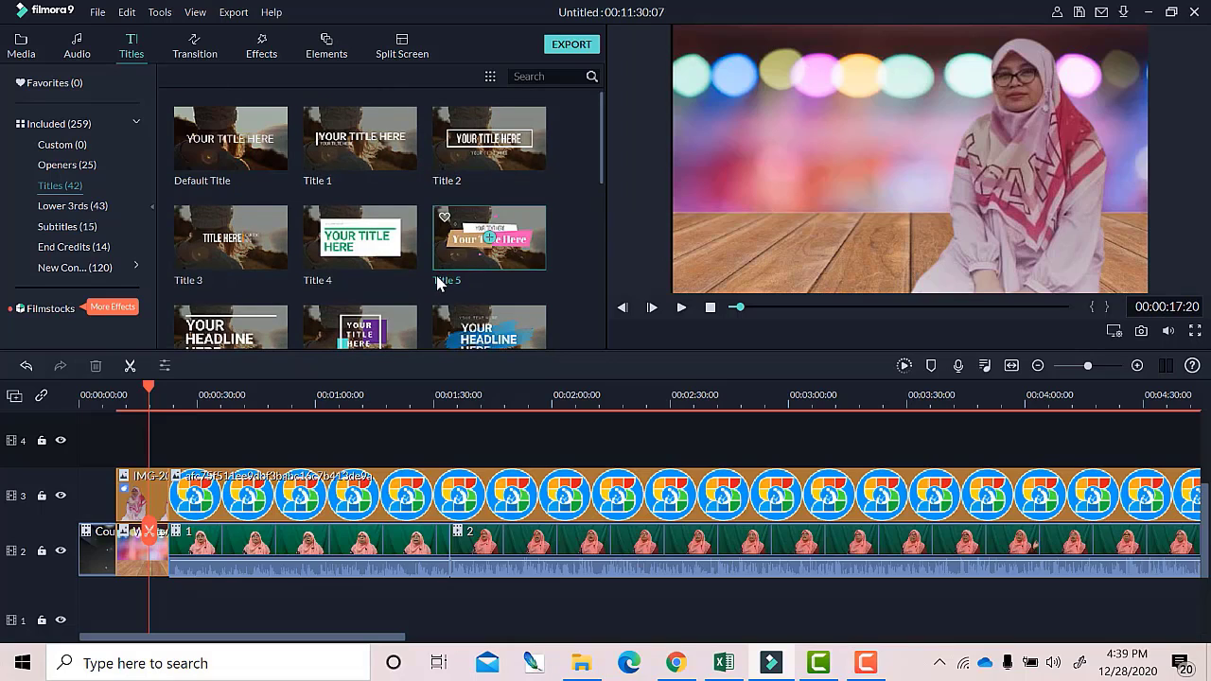
click(358, 343)
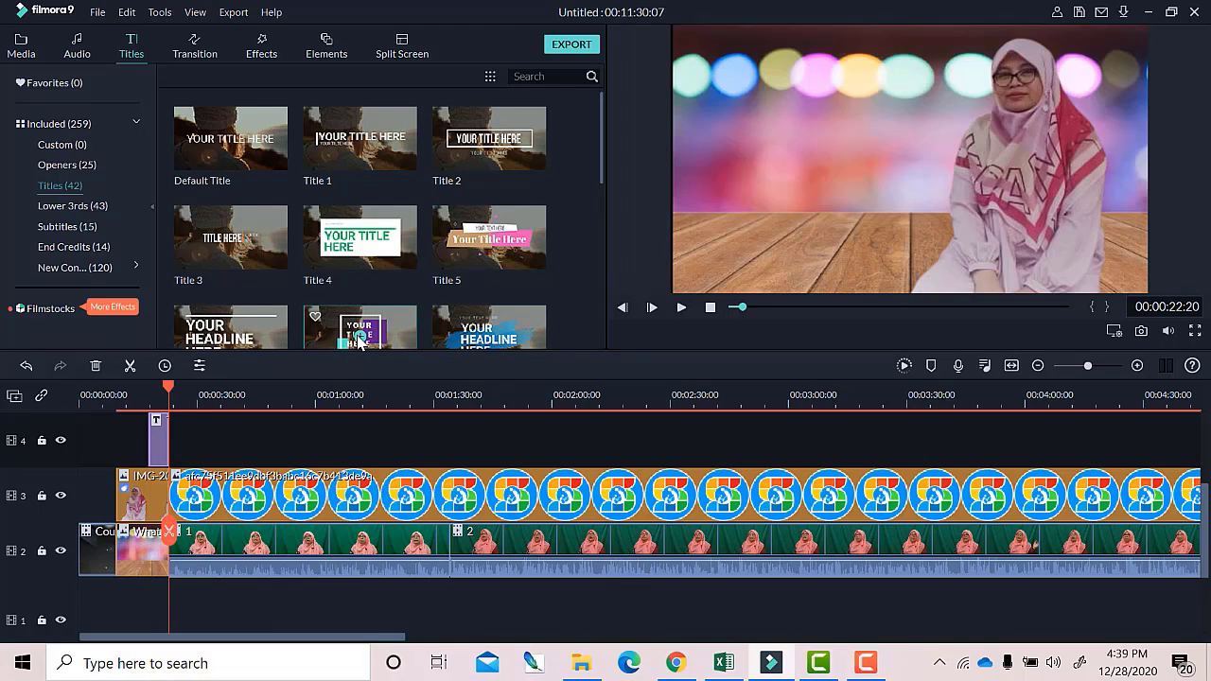
Move the playhead to 00:00:20:10, open the Title 7 clip for editing, and replace its first line with TATA.
drag(170, 393, 159, 389)
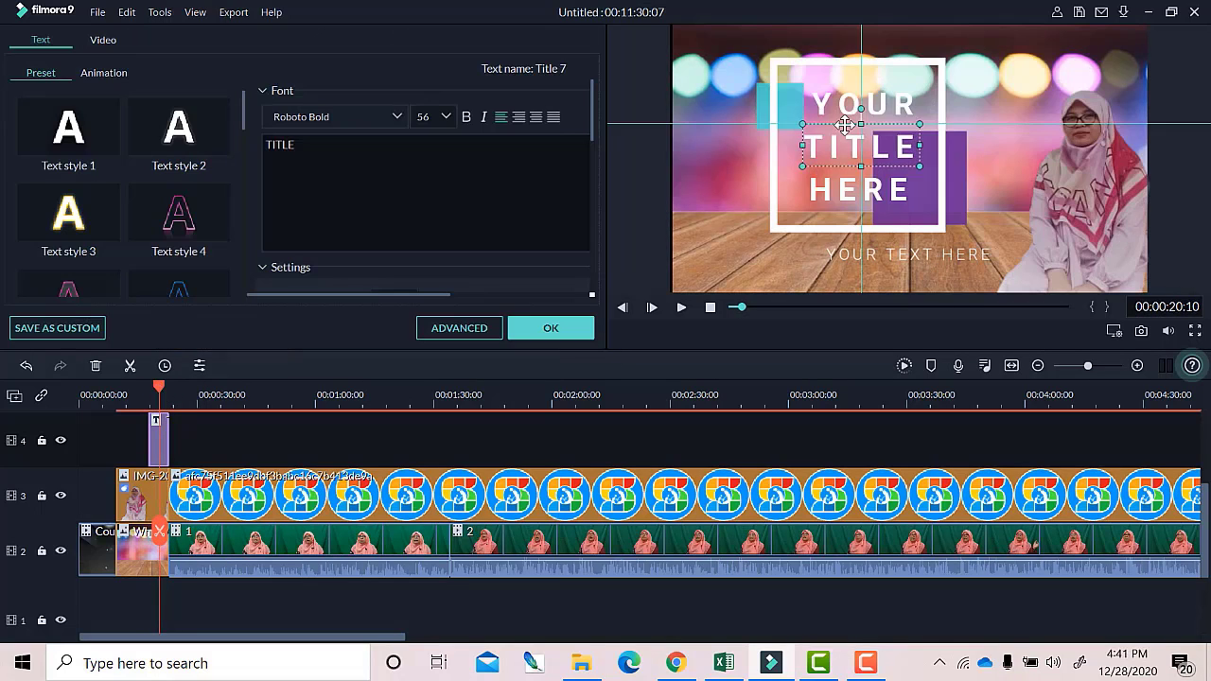
click(933, 168)
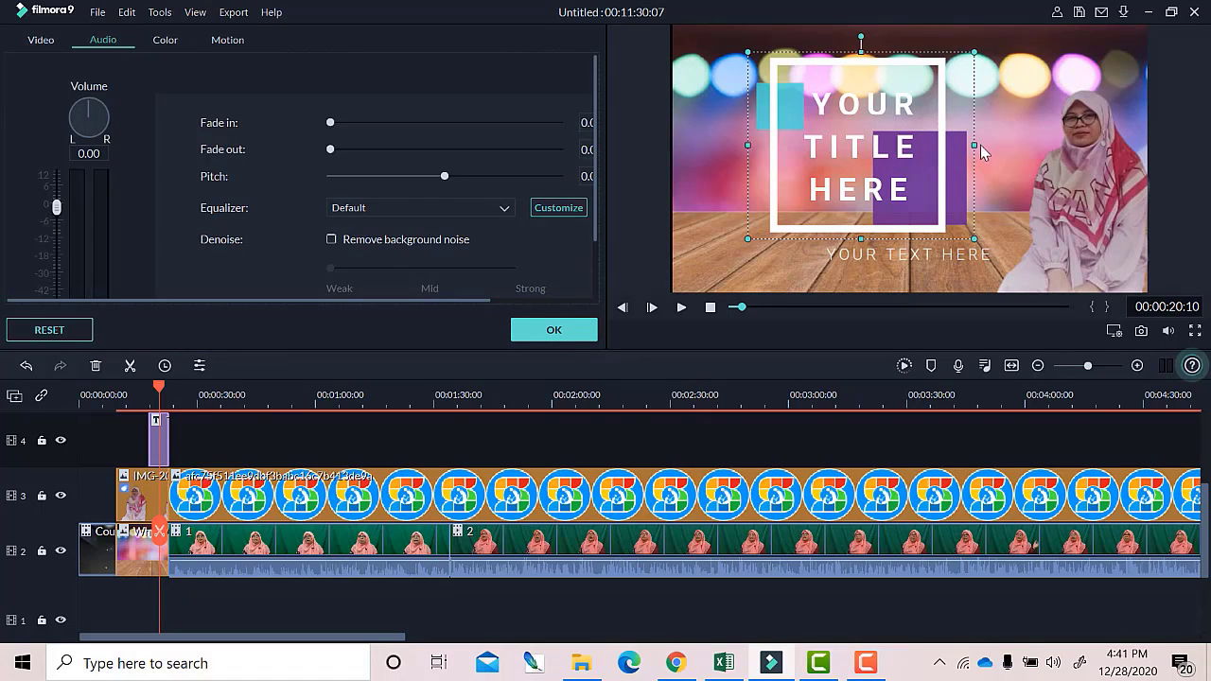
click(987, 182)
click(962, 255)
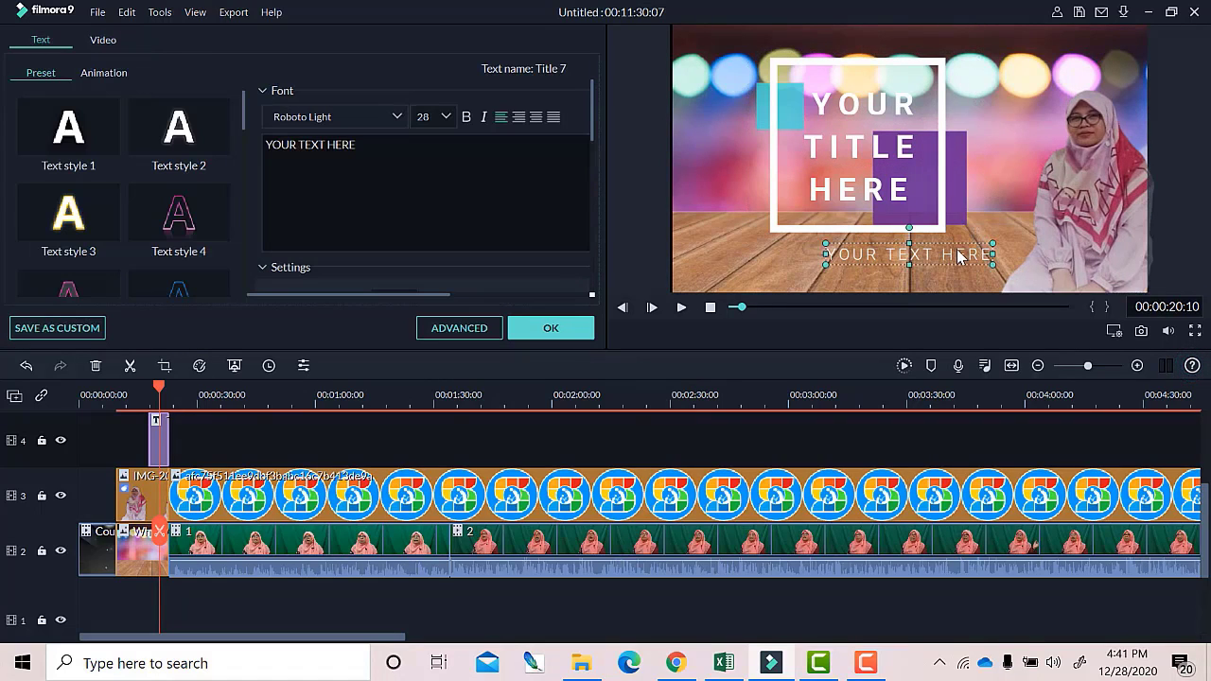
click(857, 102)
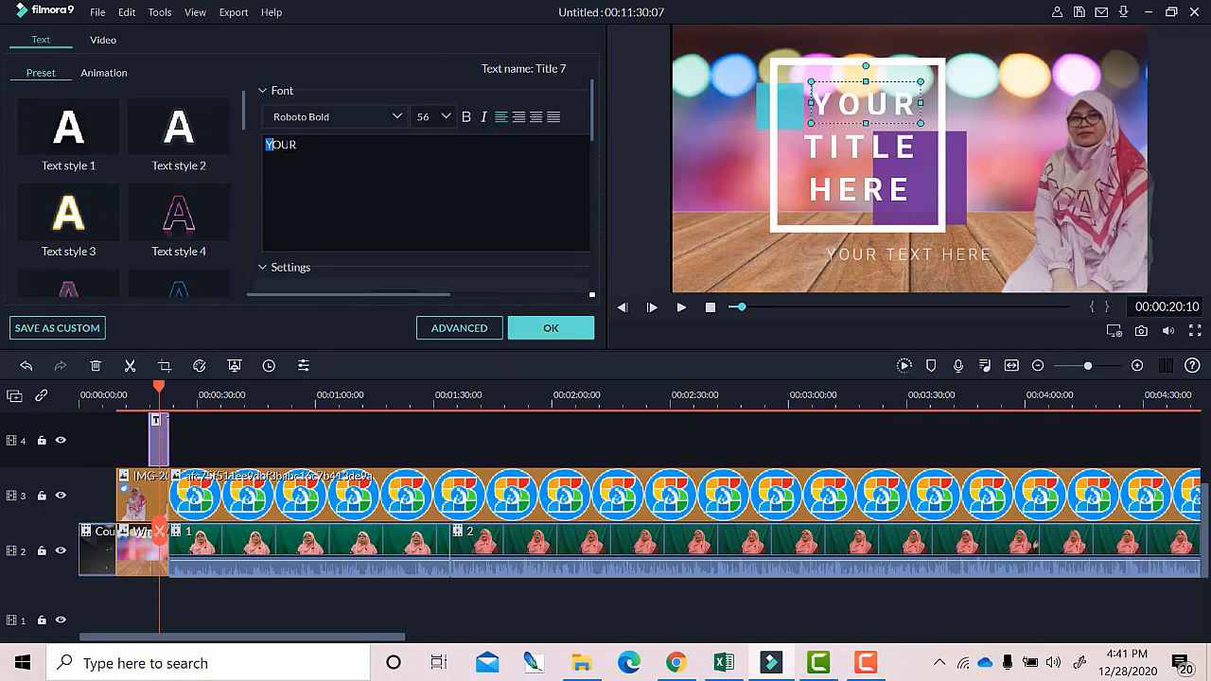
drag(272, 144, 306, 145)
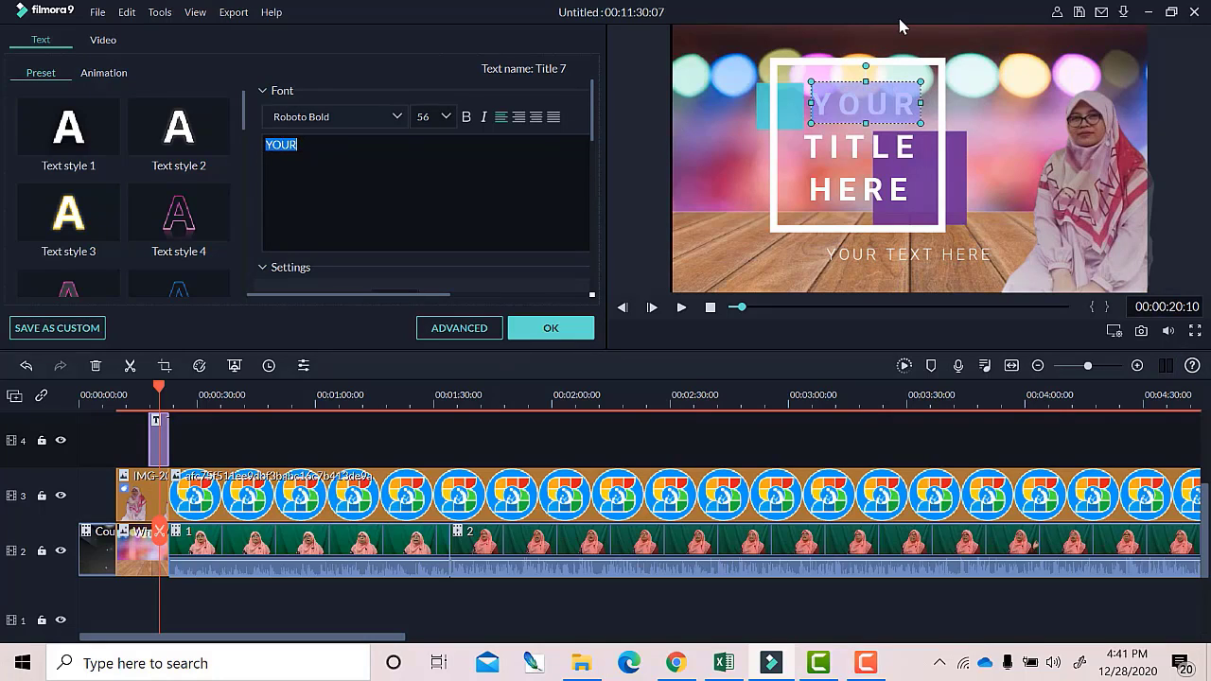
text(TATA)
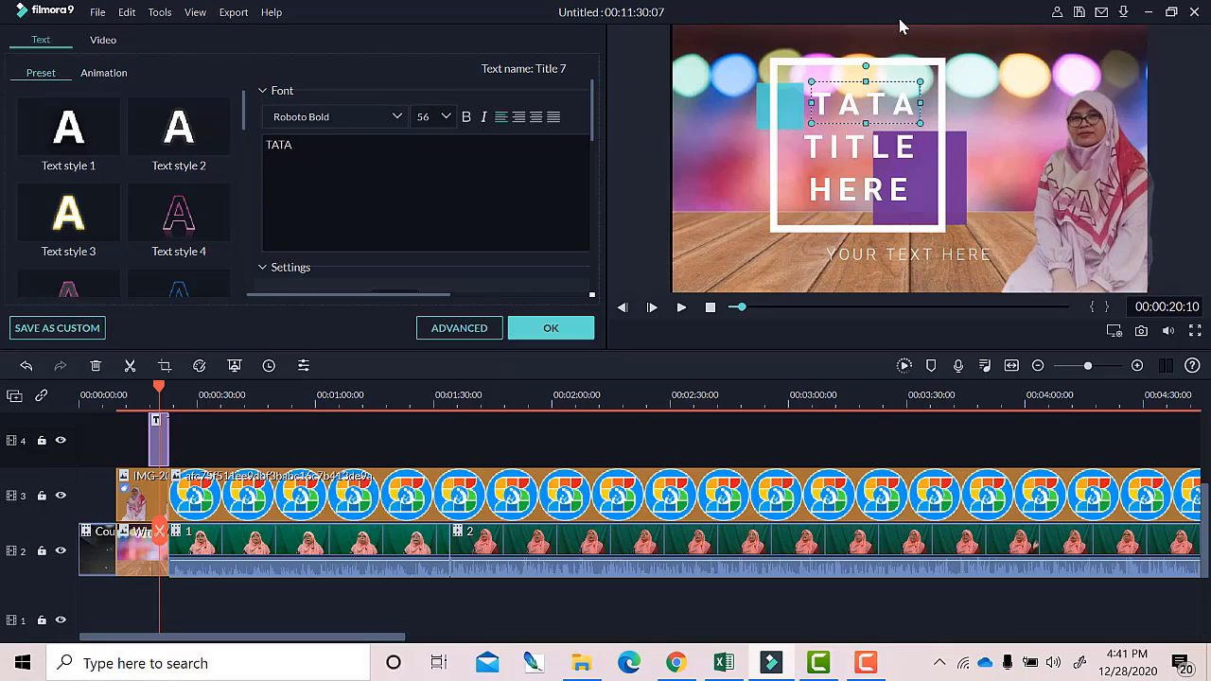
Replace the middle line of the title, TITLE, with NAMA.
click(847, 147)
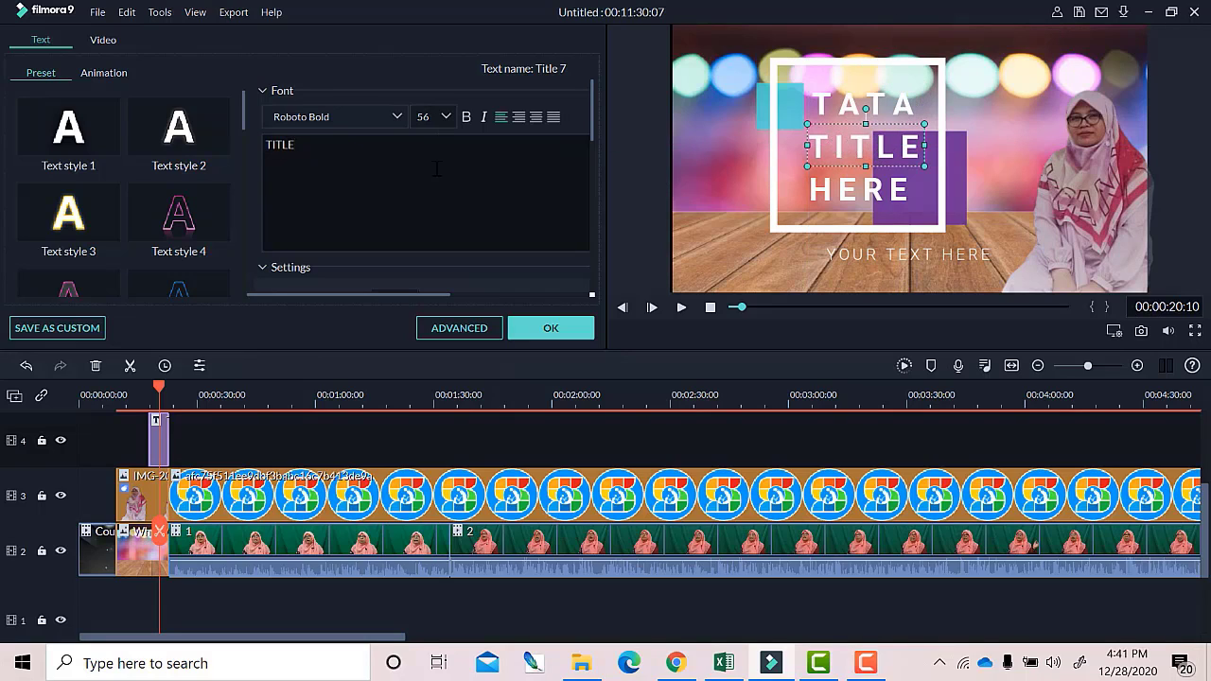
key(BackSpace)
key(BackSpace)
key(BackSpace)
key(BackSpace)
key(BackSpace)
text(NAMA)
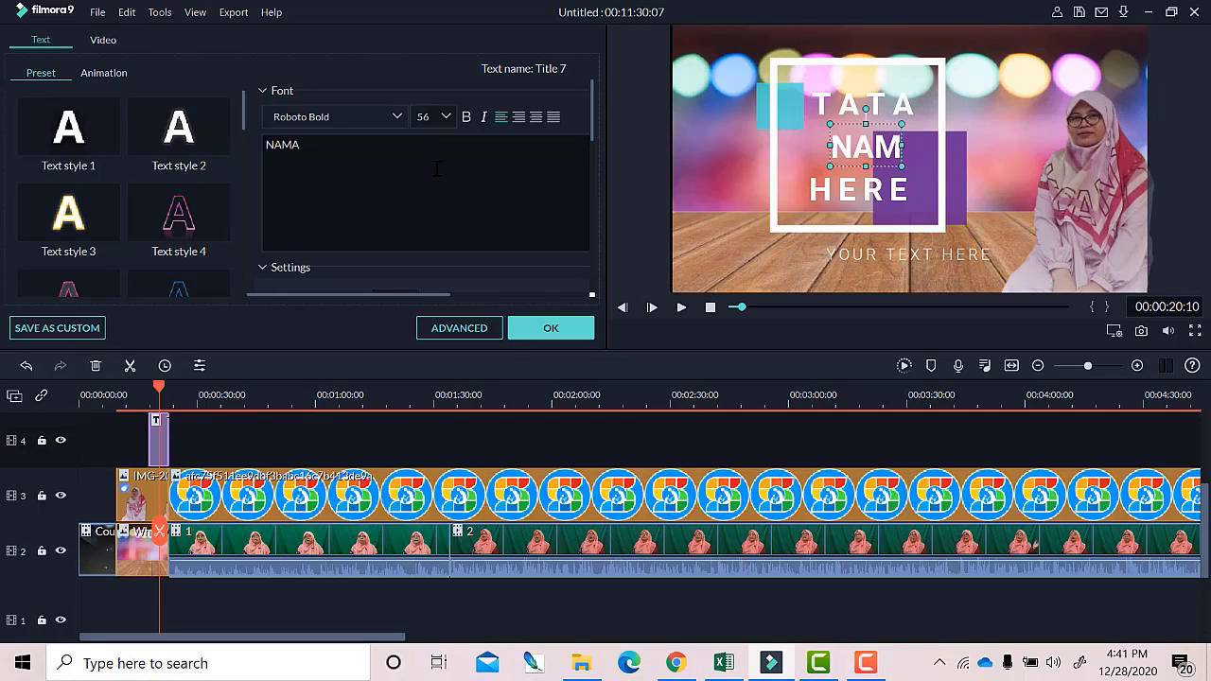
Replace the third line of the title, HERE, with ALKANA.
click(853, 200)
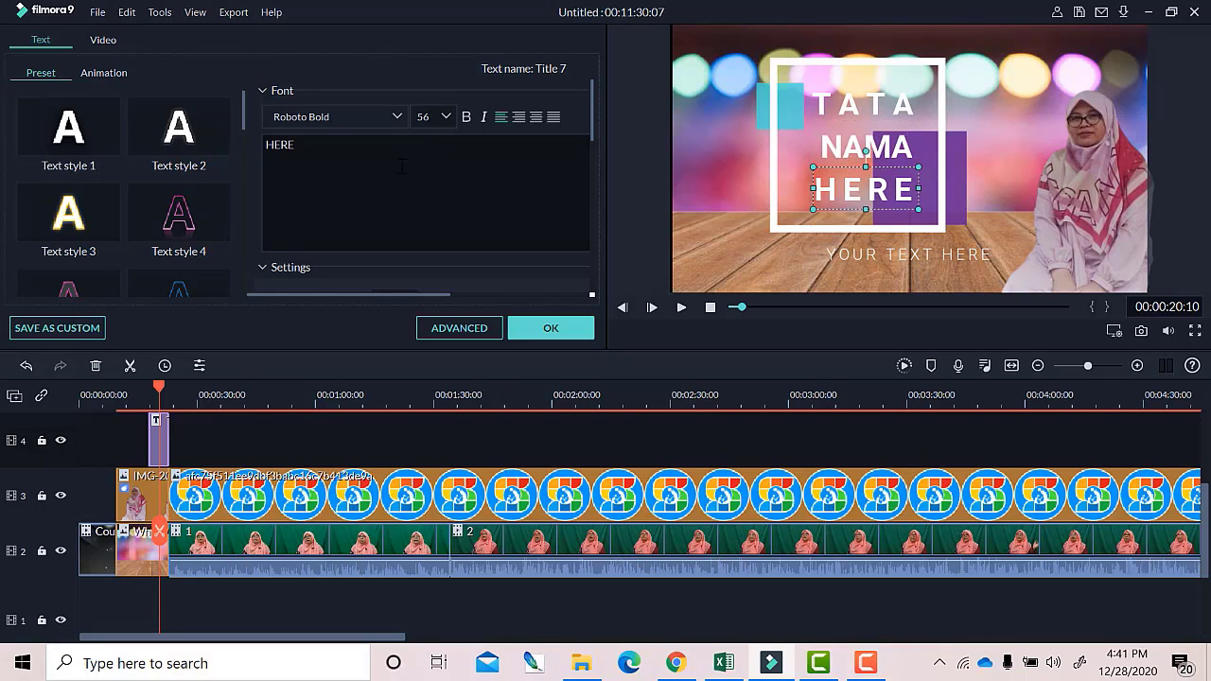
drag(269, 145, 303, 153)
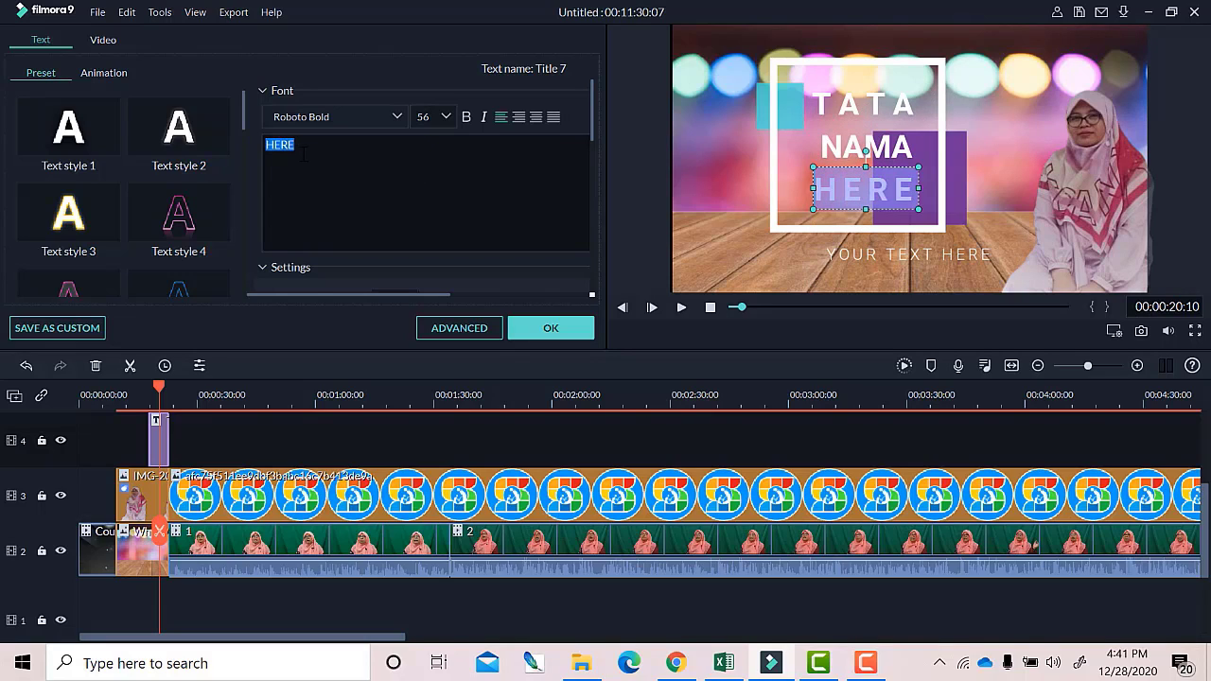
text(ALKANA)
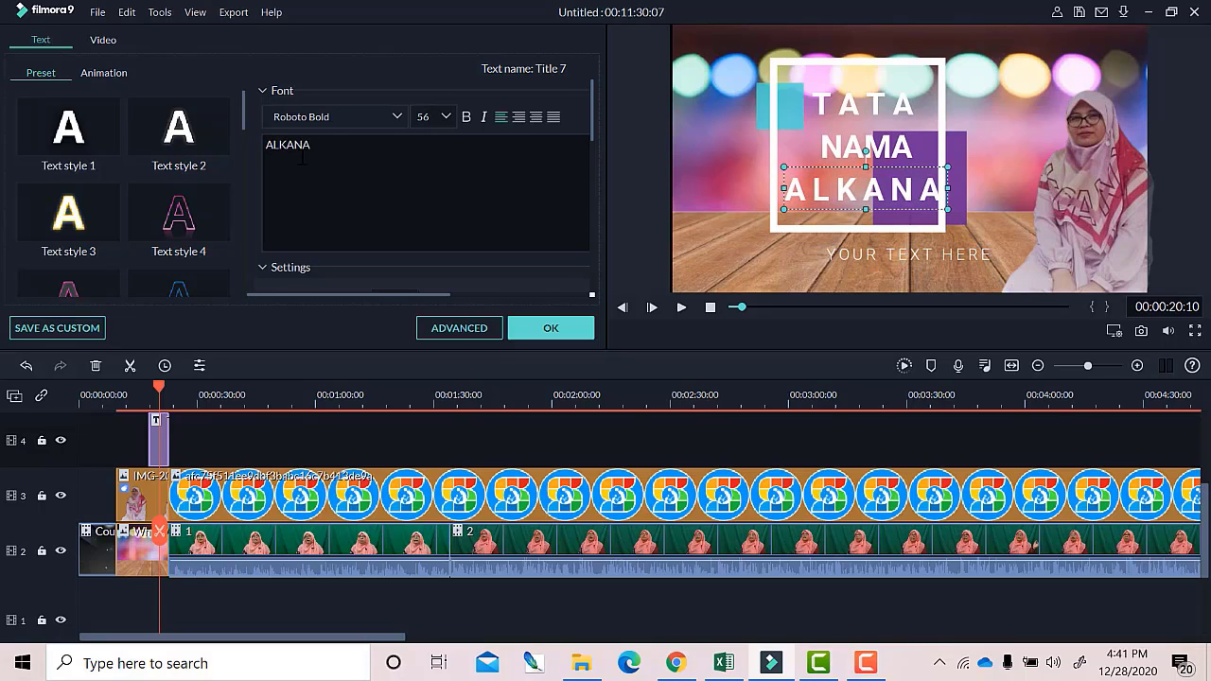
Shift the YOUR TEXT HERE line to the left beneath the white frame and replace it with the presenter's full name and degree.
click(865, 255)
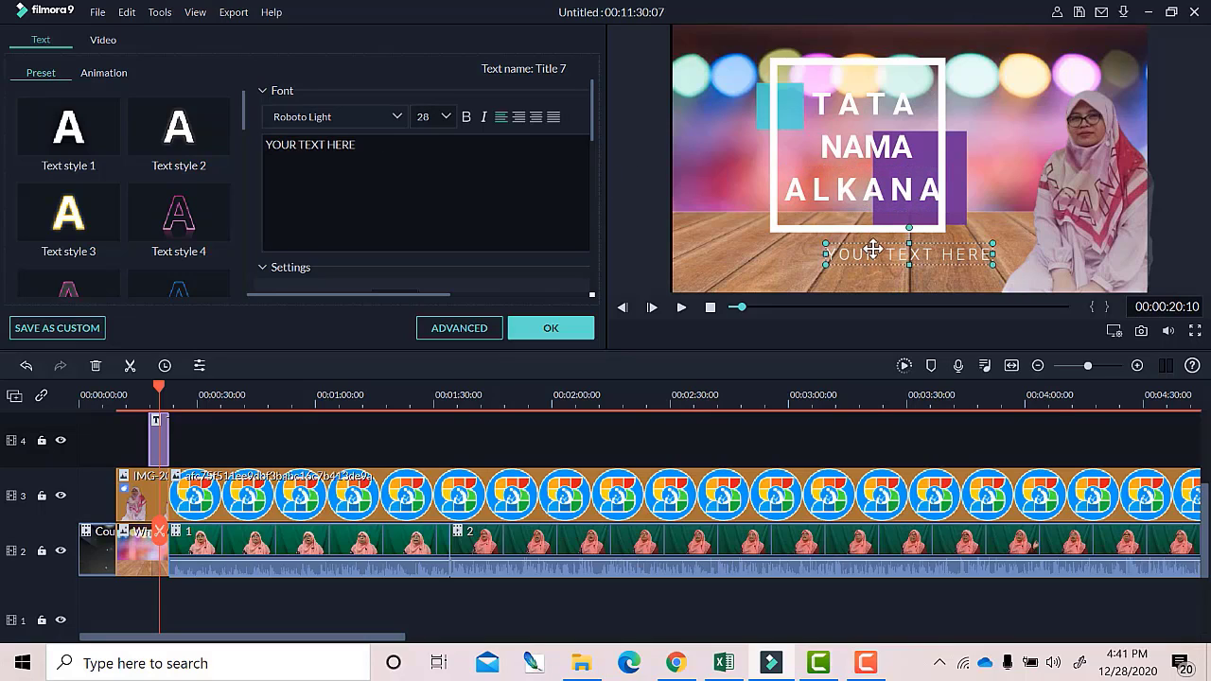
drag(875, 245, 793, 248)
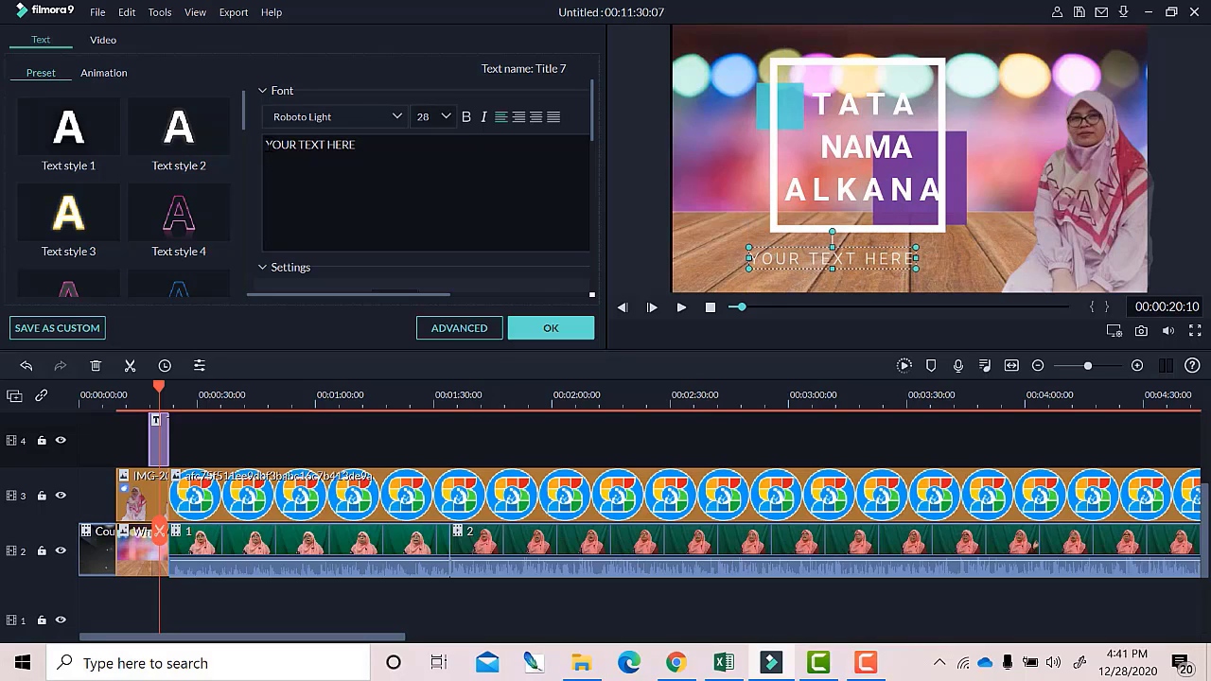
drag(267, 144, 377, 152)
text(Ik)
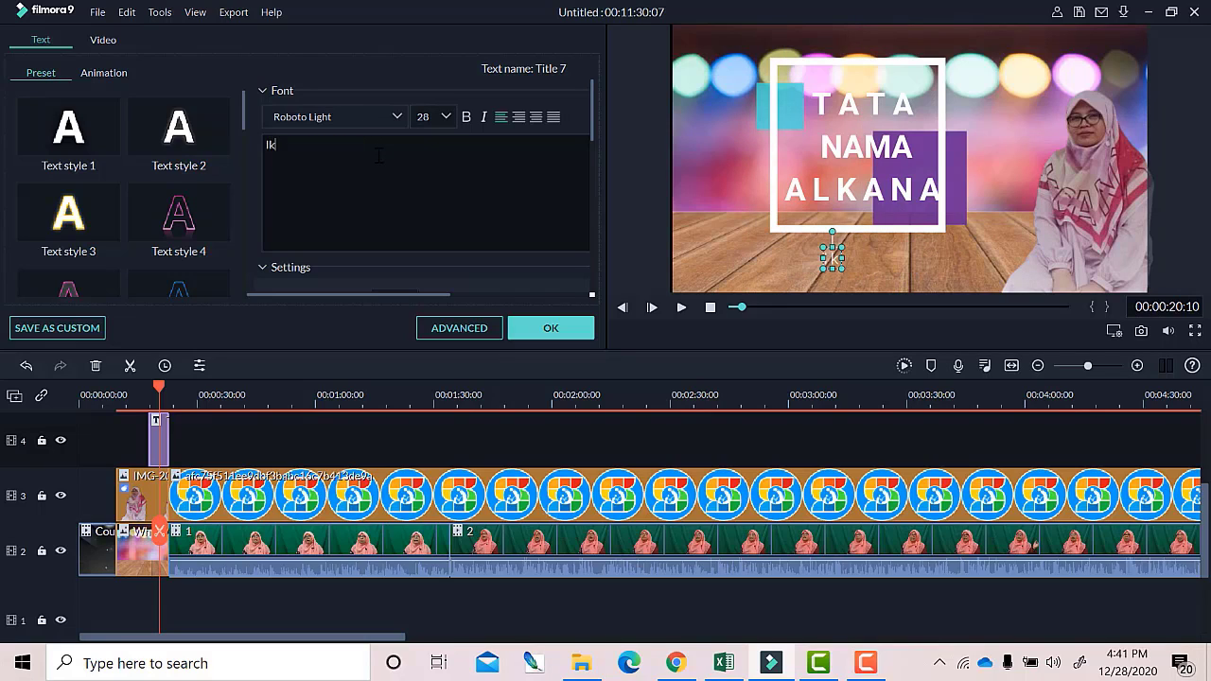
text(e Yolan)
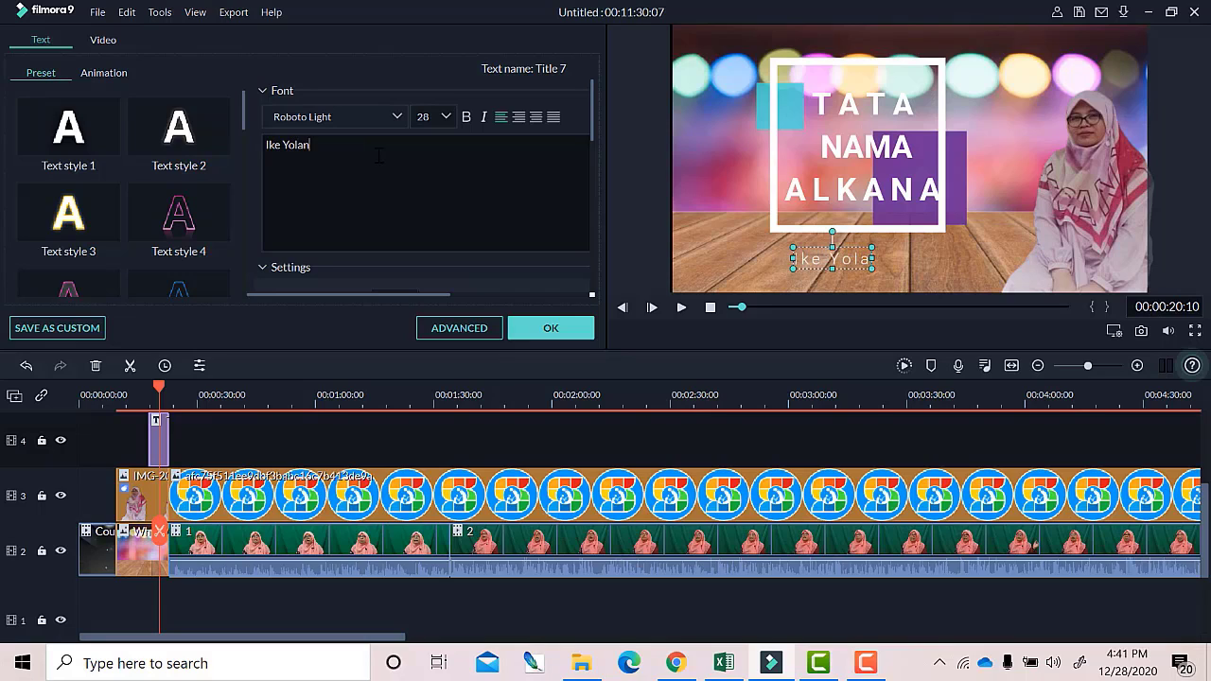
text(da, M)
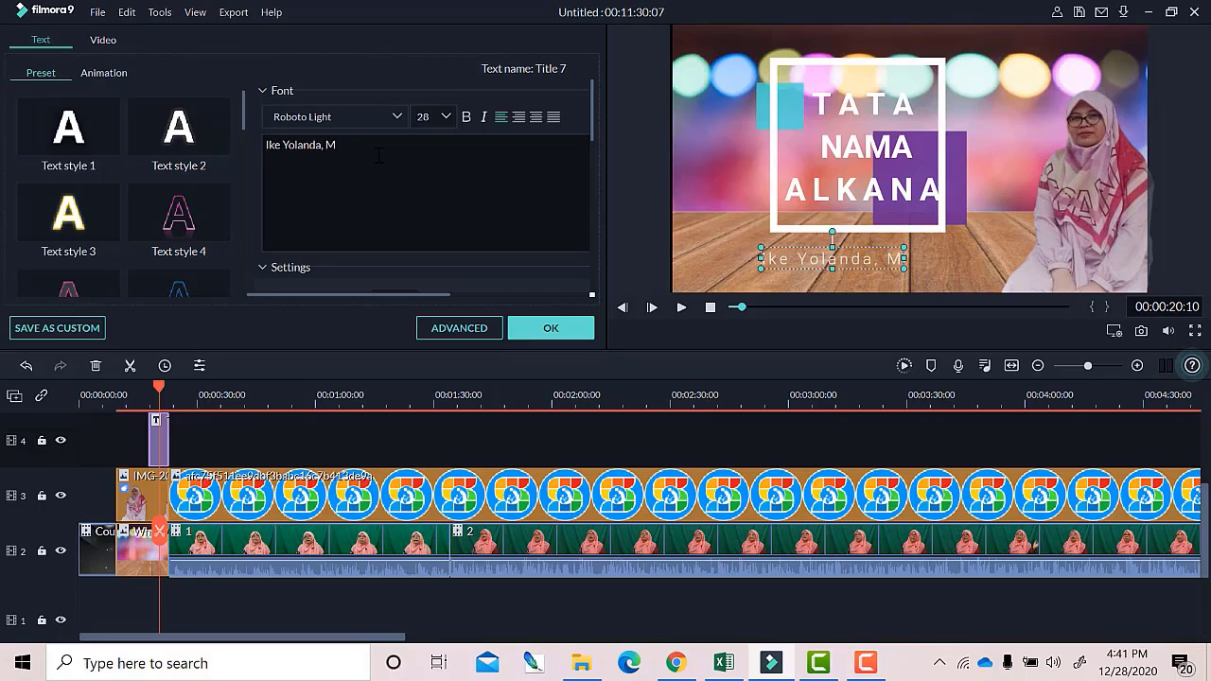
text(.Si)
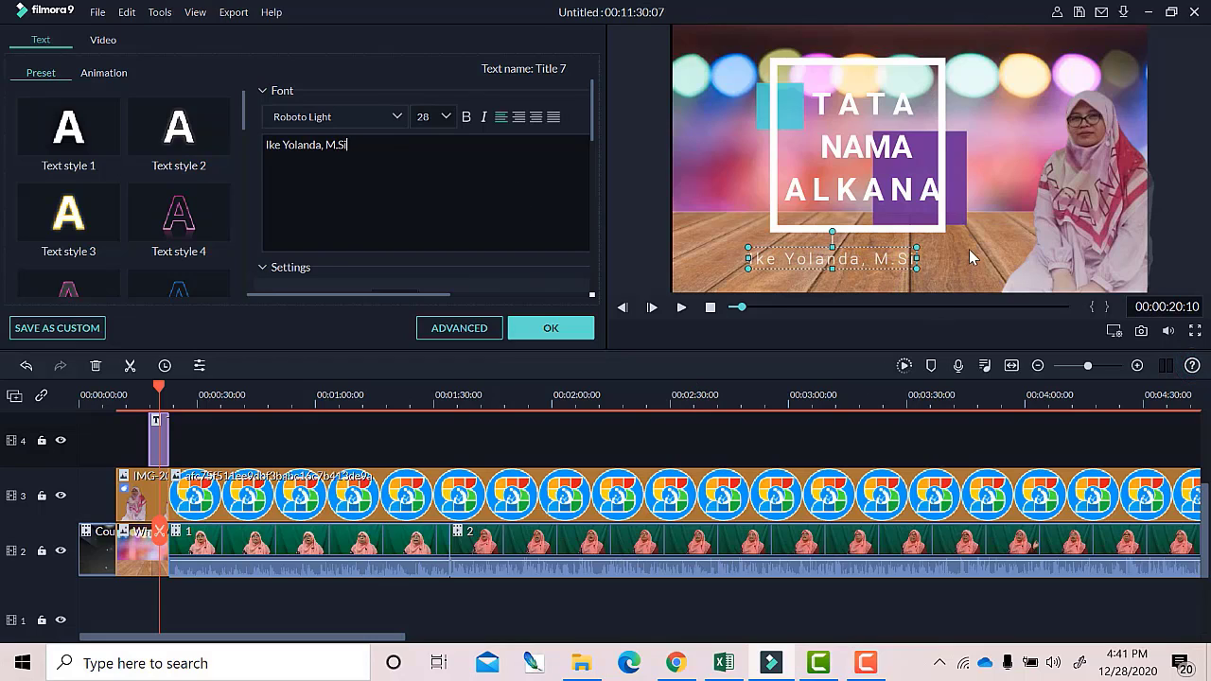
Move the seated woman's photo toward the title, to position X 227.2, Y 42.6.
click(1068, 228)
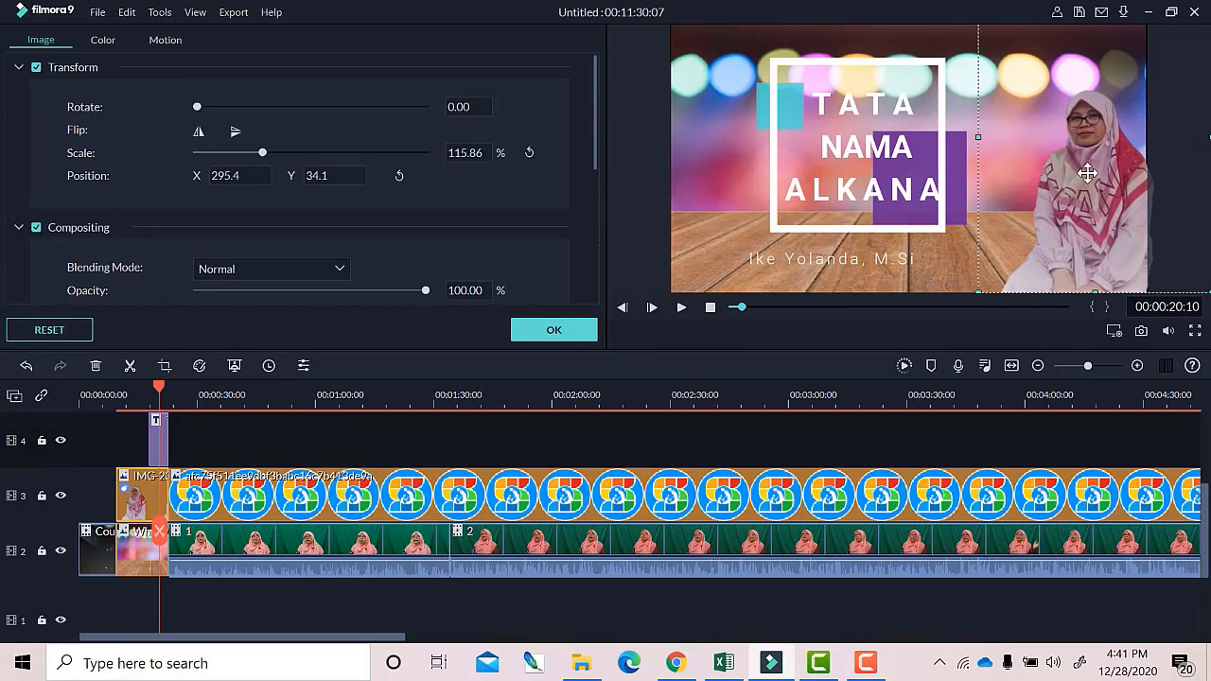
drag(1088, 173, 1044, 179)
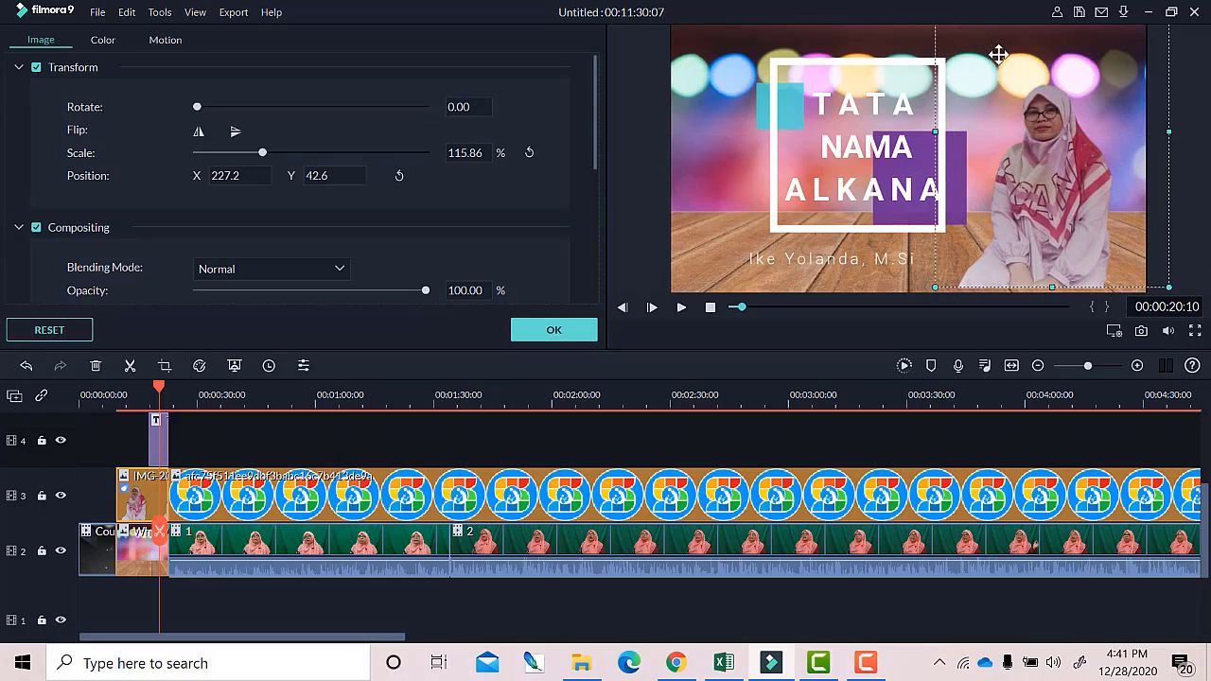
Shift the title's white frame with its coloured squares and the text lines inside it slightly left, away from the photo.
click(910, 189)
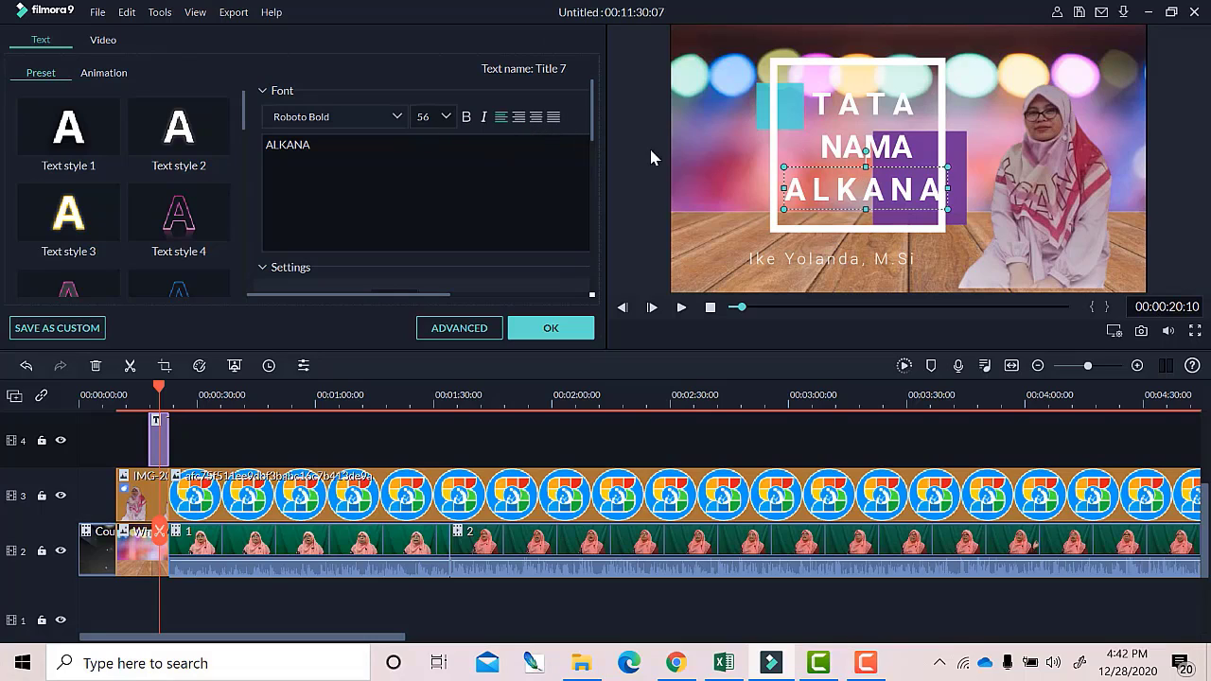
drag(869, 207, 871, 207)
click(926, 159)
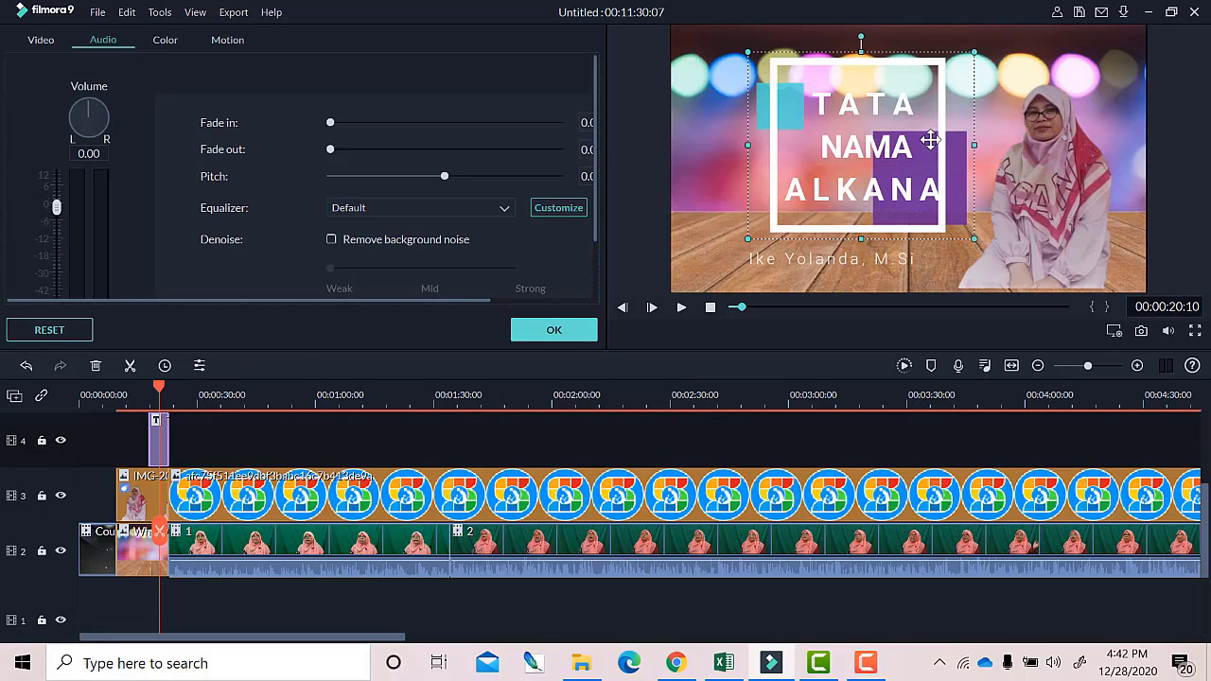
drag(950, 59, 934, 65)
drag(867, 114, 848, 123)
drag(832, 166, 805, 166)
Recolour the TATA and ALKANA lines blue-purple and the NAMA line dark purple.
double_click(875, 104)
scroll(448, 210, down, 1)
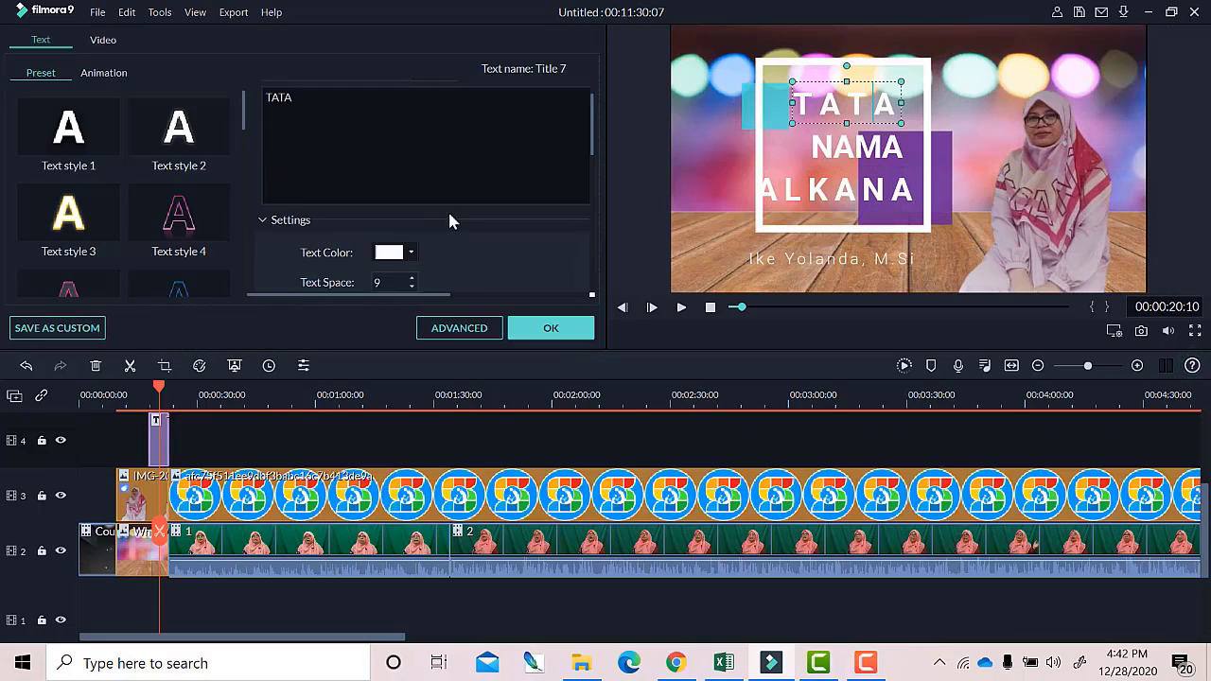
click(410, 253)
click(393, 299)
click(837, 148)
click(412, 252)
click(390, 309)
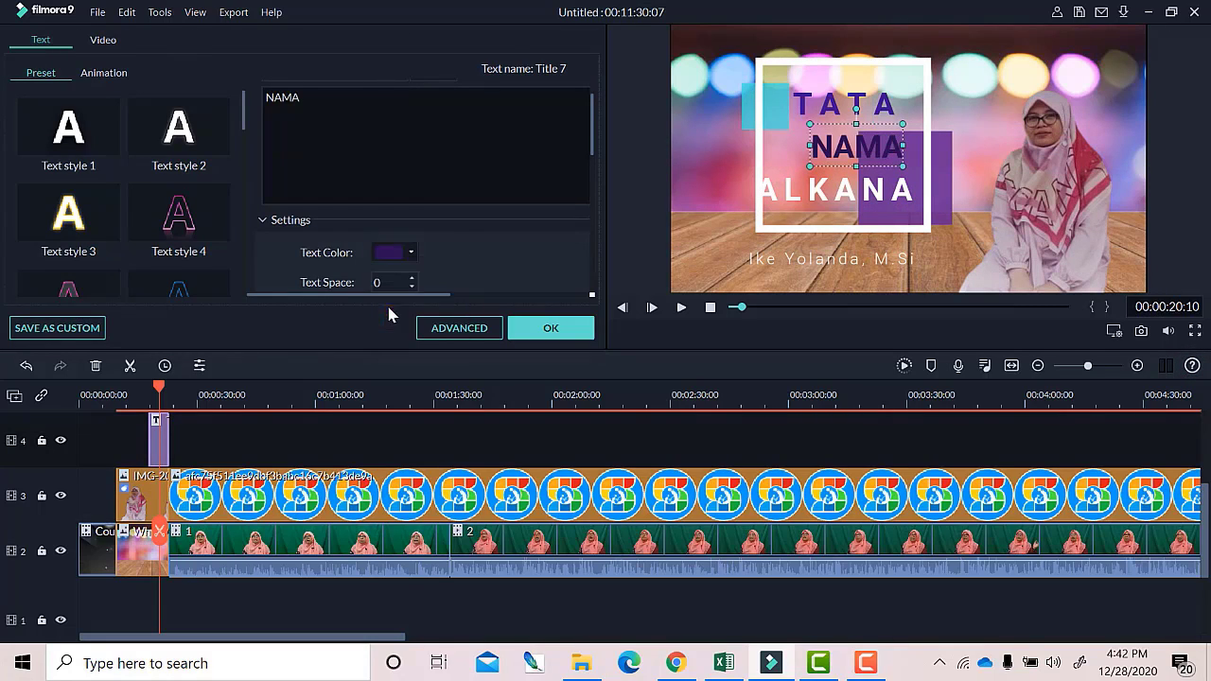
click(774, 196)
click(411, 253)
click(391, 299)
Choose a smaller font size for the NAMA and ALKANA lines of the title.
click(840, 148)
scroll(468, 171, up, 1)
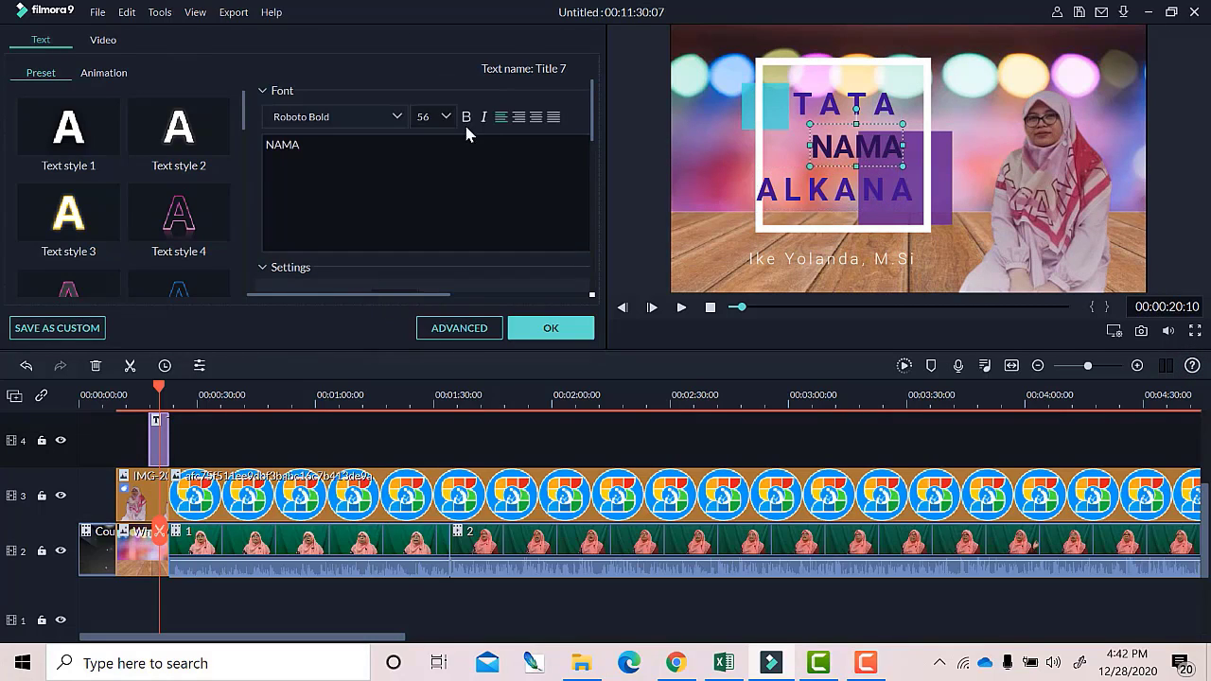
click(446, 117)
click(428, 182)
click(804, 193)
click(445, 116)
click(428, 182)
Change the text colour of the presenter's name line below the frame to pink.
click(805, 258)
scroll(426, 189, down, 1)
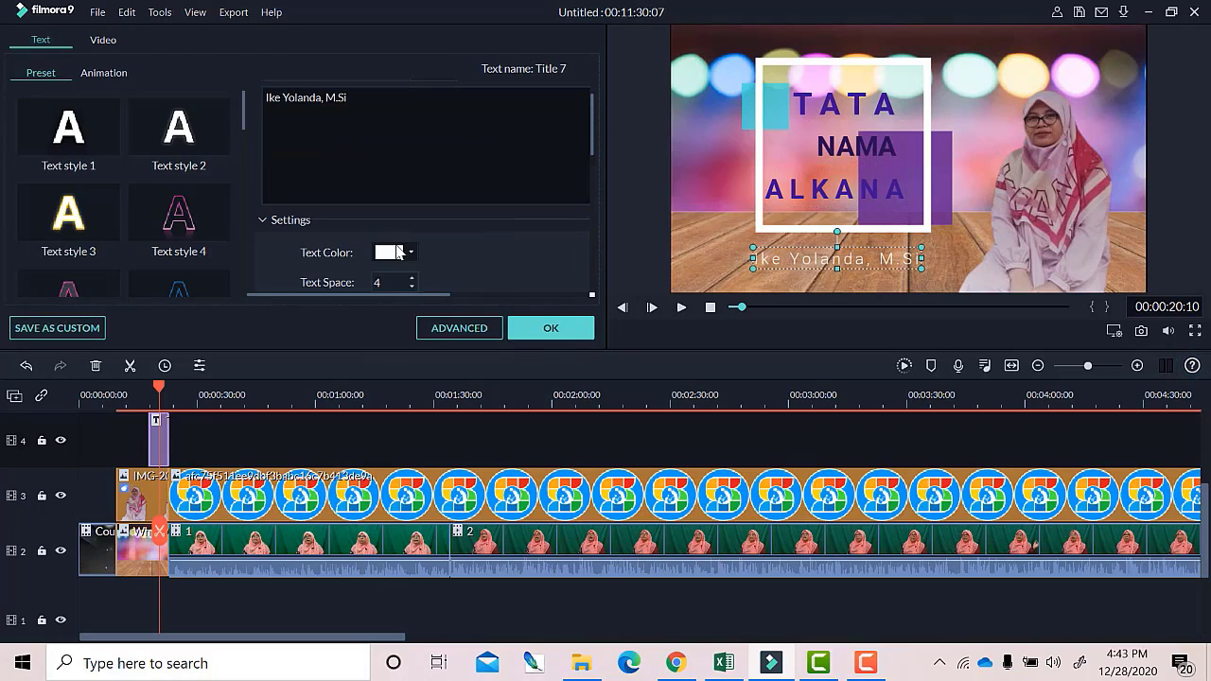
click(411, 253)
click(383, 304)
click(412, 253)
Try several text style presets on the presenter's name line, settle on Text style 4, and finish editing the title.
click(180, 215)
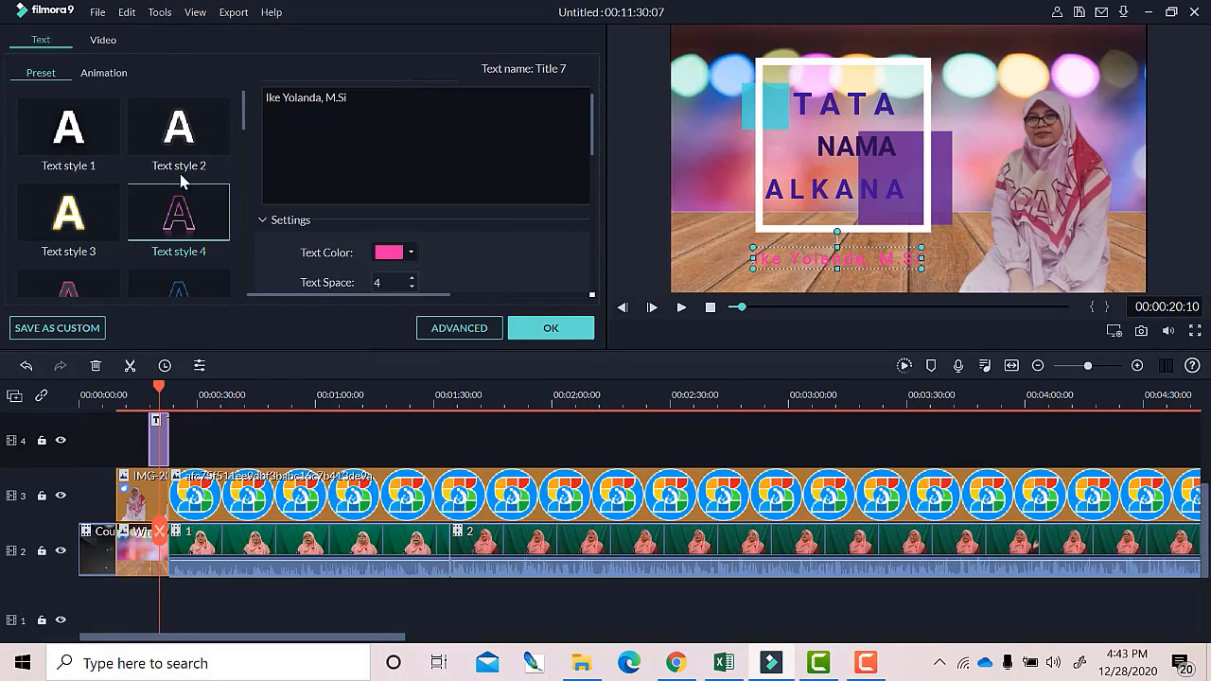
scroll(181, 184, down, 2)
click(180, 177)
click(69, 263)
scroll(123, 227, up, 2)
click(179, 216)
scroll(465, 220, down, 6)
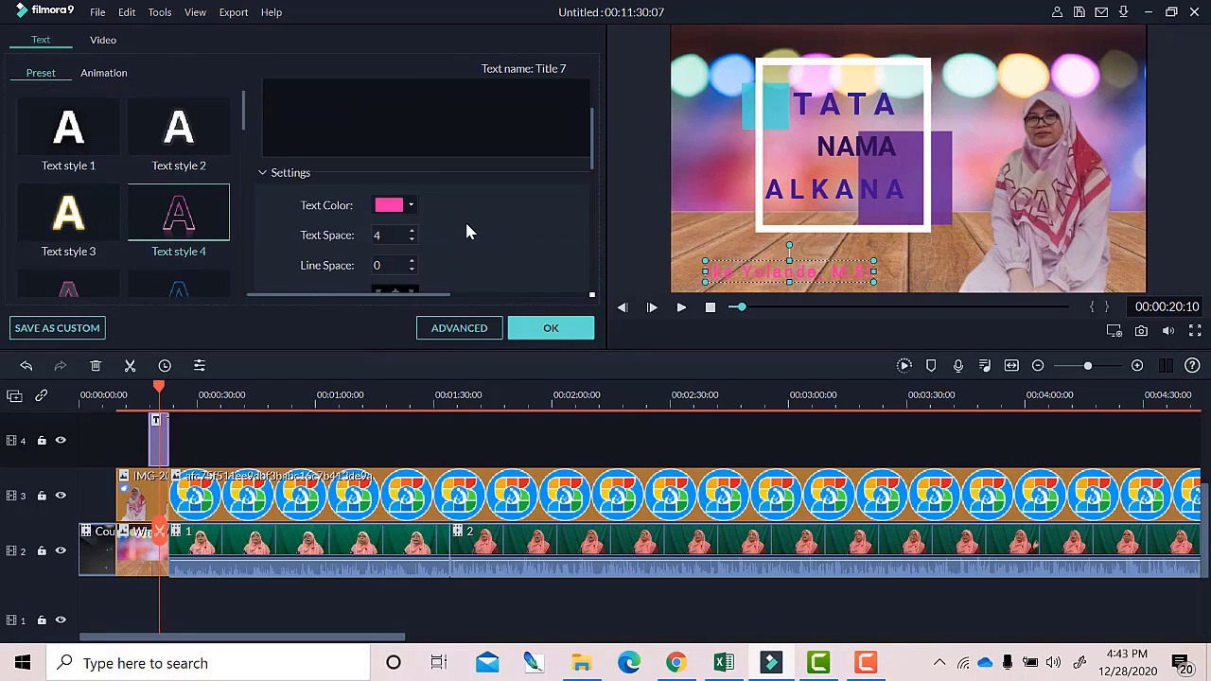
click(907, 289)
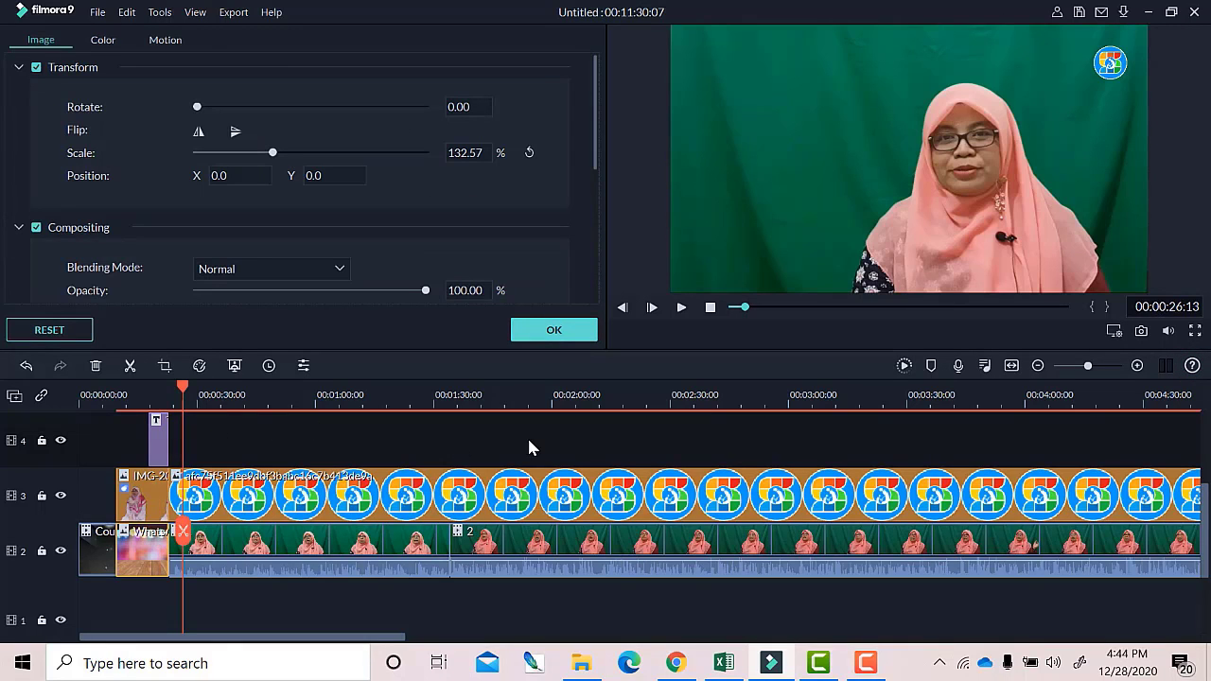
Check the TUGAS 5 instructions in Chrome, return to Filmora, and pause the video playback at 00:01:05:24.
click(674, 664)
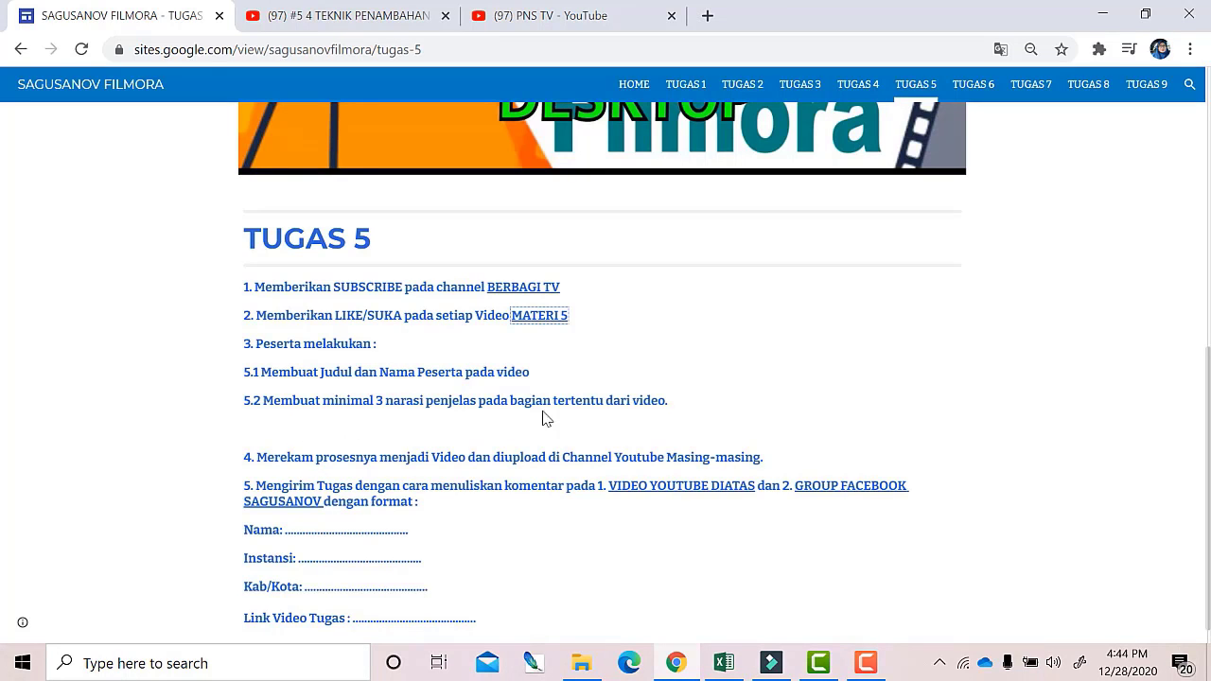
click(772, 664)
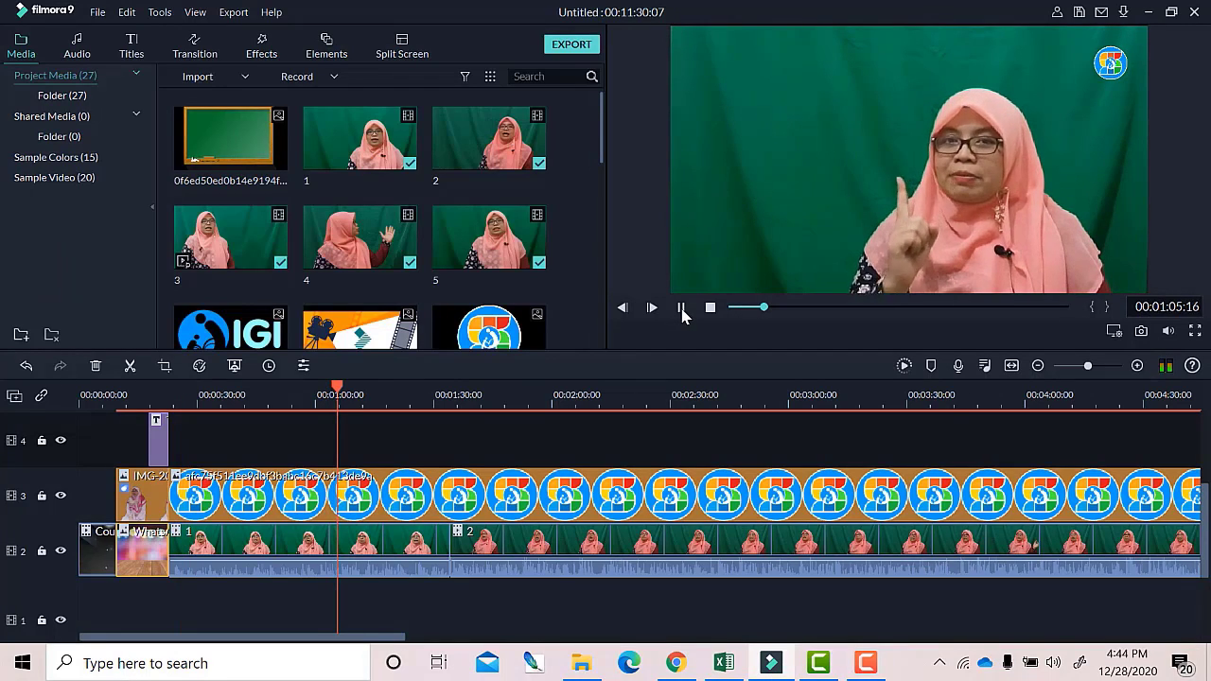
click(682, 307)
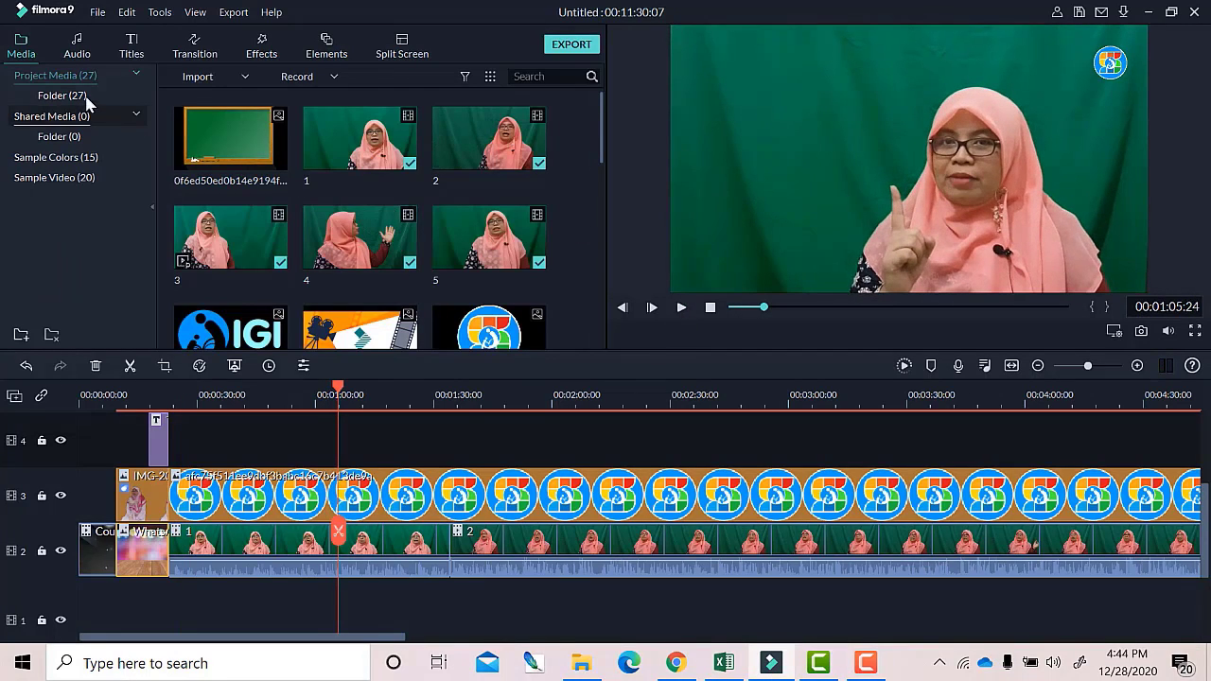
Browse the Subtitles, End Credits and New Content title categories for a preset suited to the explanatory text.
click(132, 46)
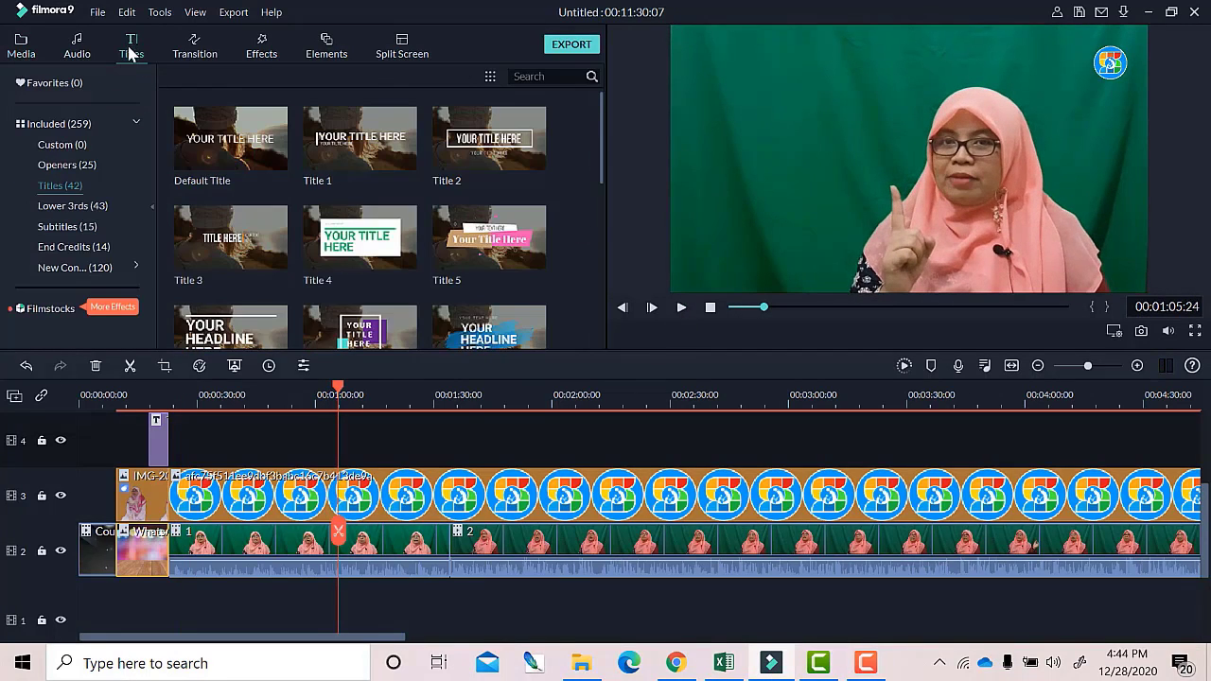
click(80, 228)
scroll(222, 204, down, 3)
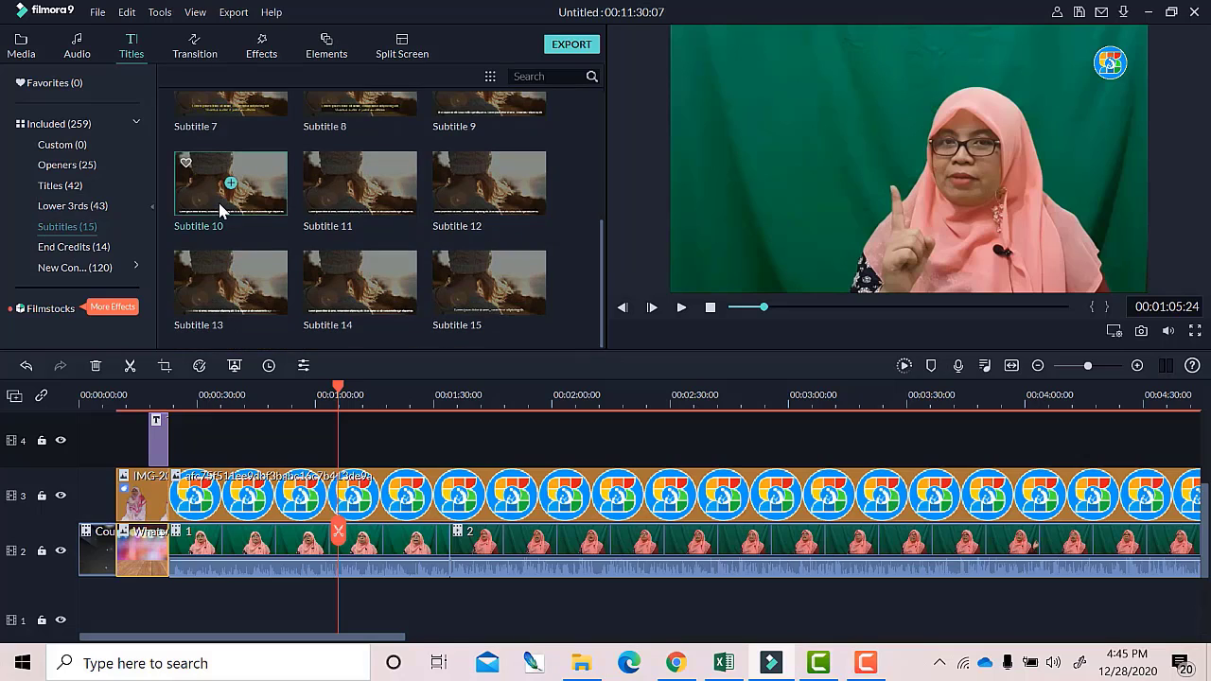
click(75, 247)
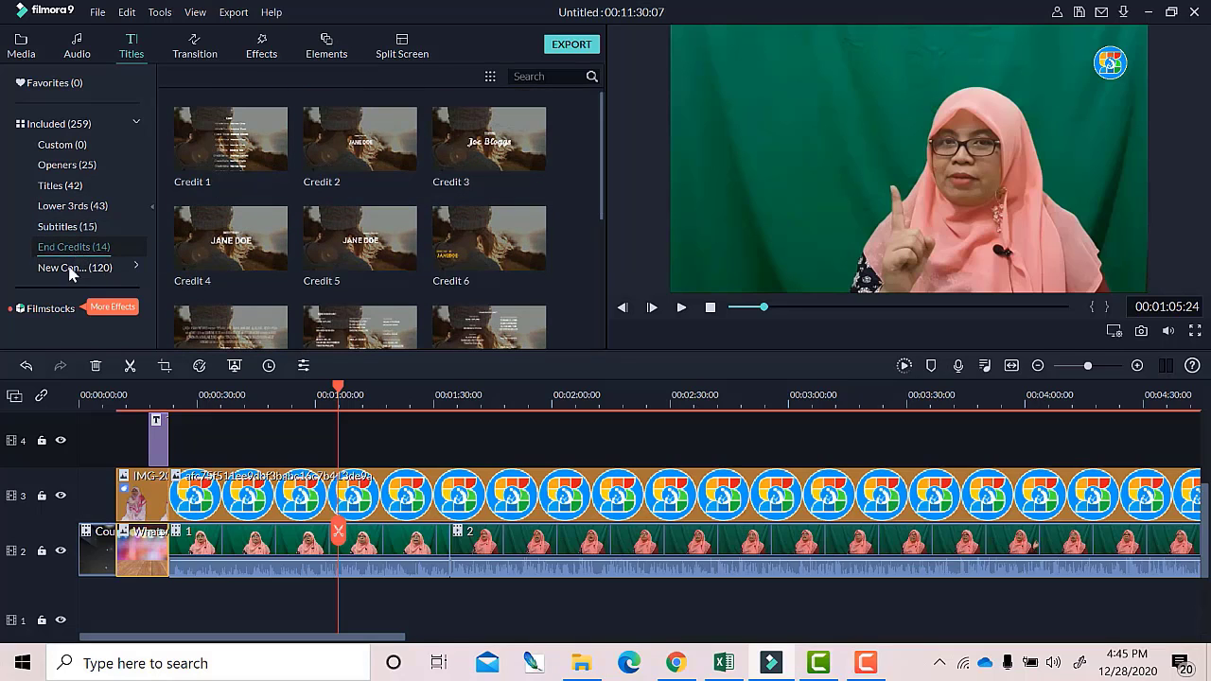
click(69, 274)
scroll(274, 246, down, 10)
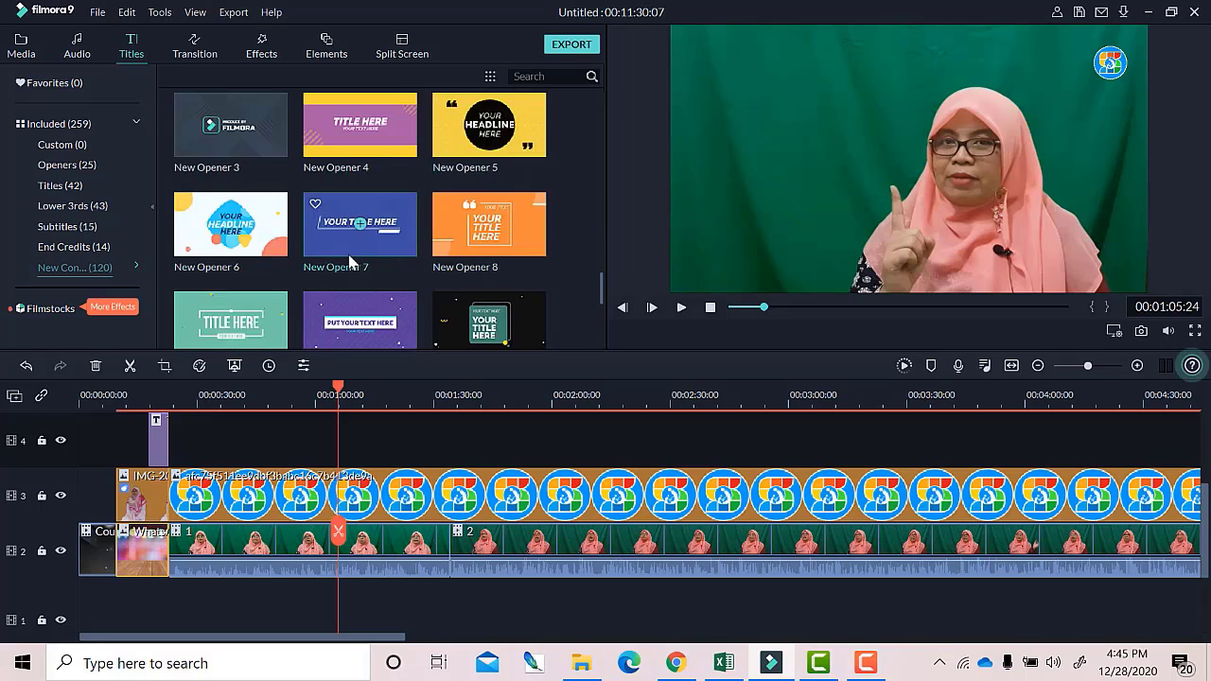
scroll(345, 262, down, 6)
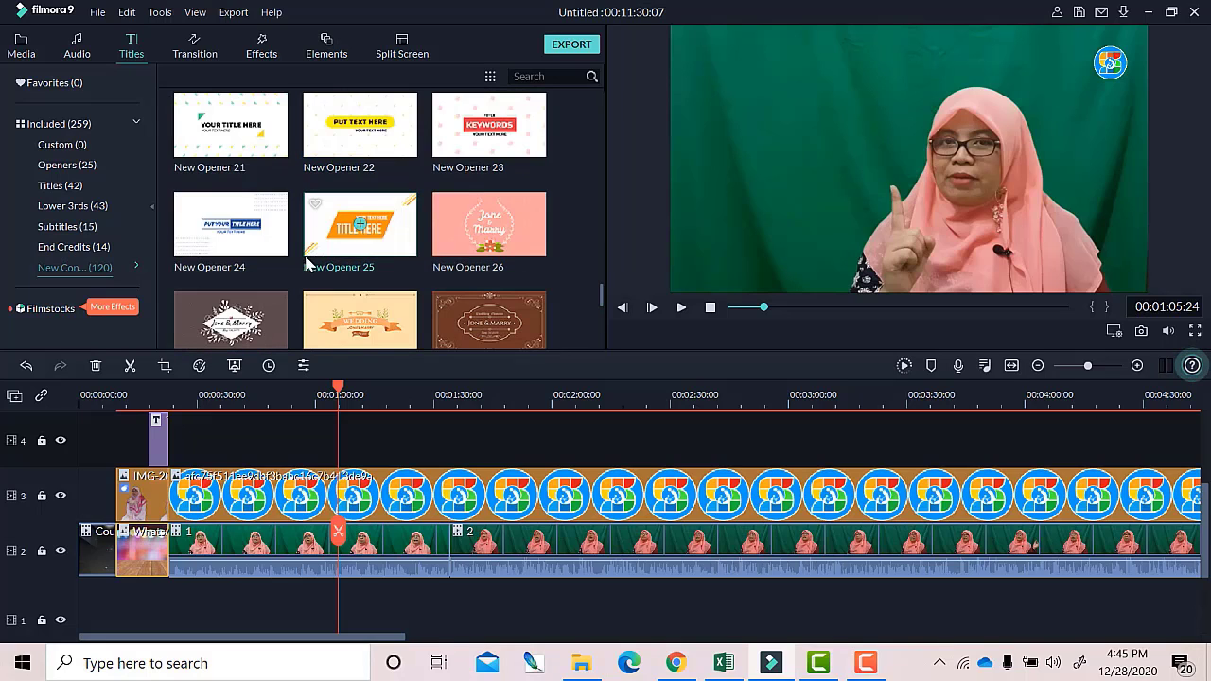
scroll(321, 260, down, 8)
scroll(300, 256, down, 3)
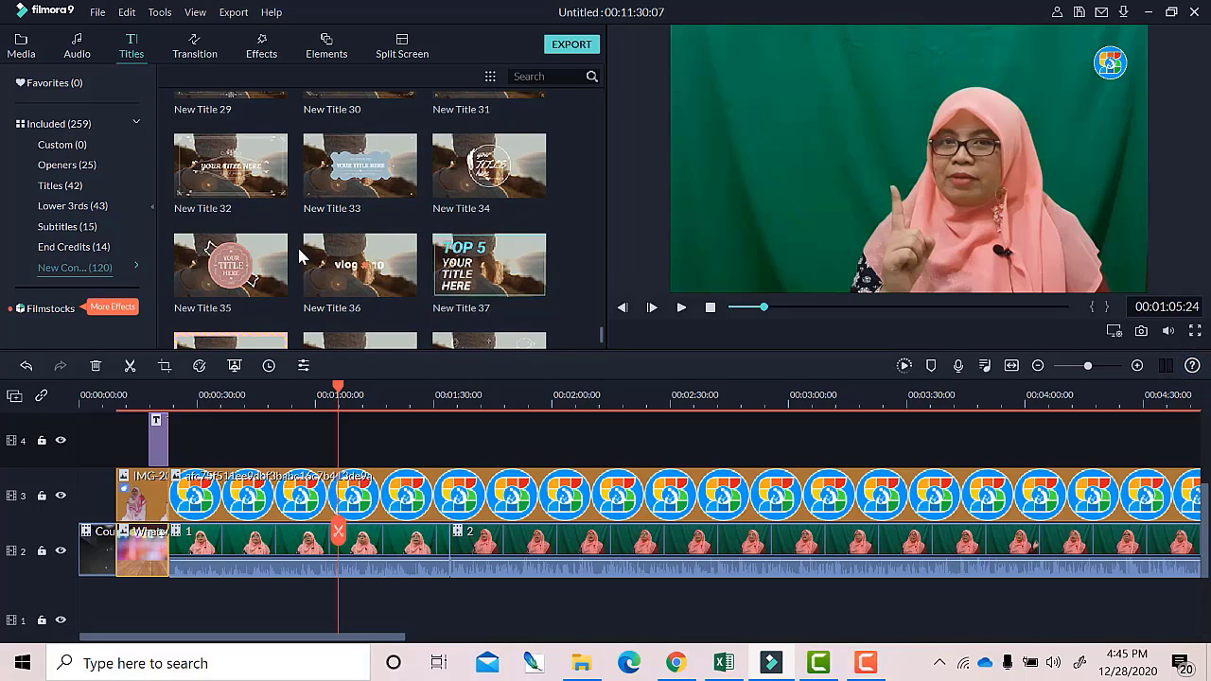
scroll(300, 255, up, 7)
scroll(301, 256, up, 3)
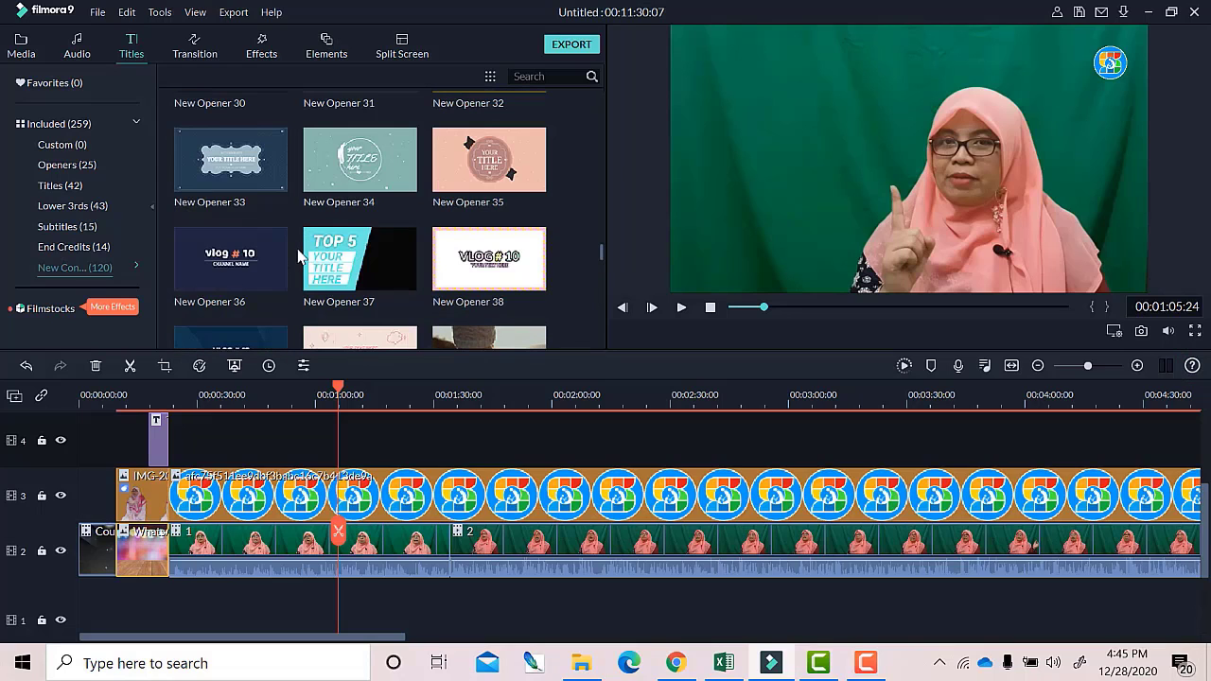
scroll(299, 255, up, 6)
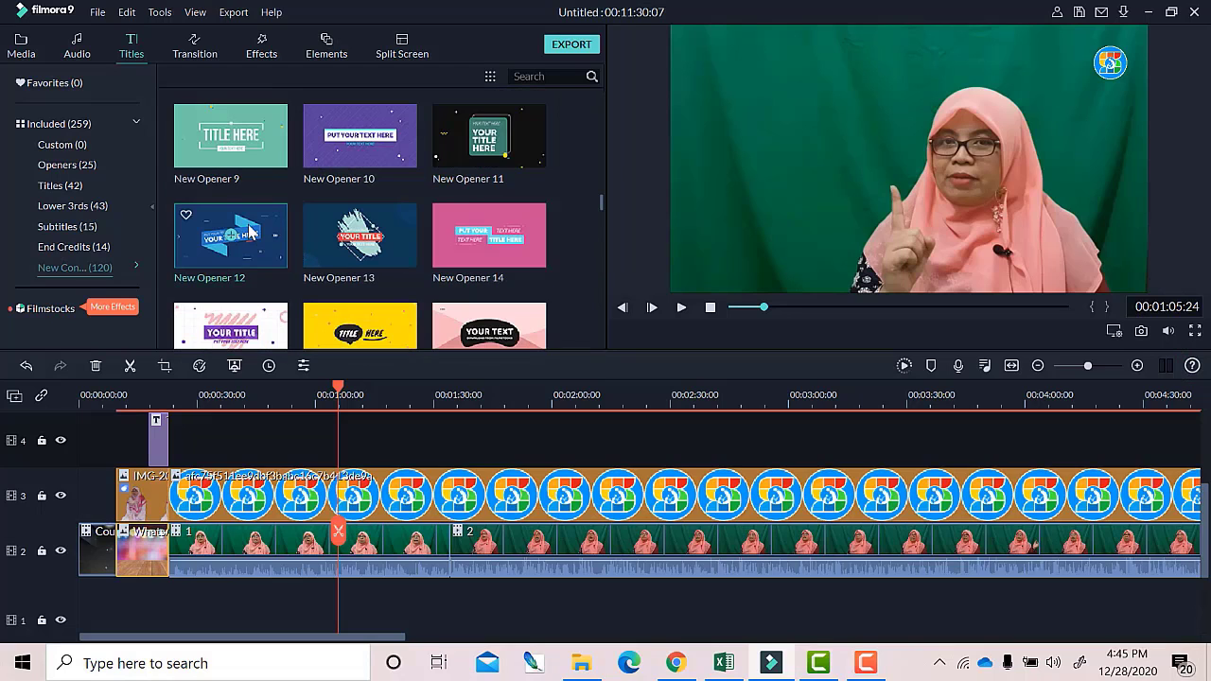
scroll(250, 232, up, 2)
scroll(251, 231, up, 3)
mouse_move(255, 234)
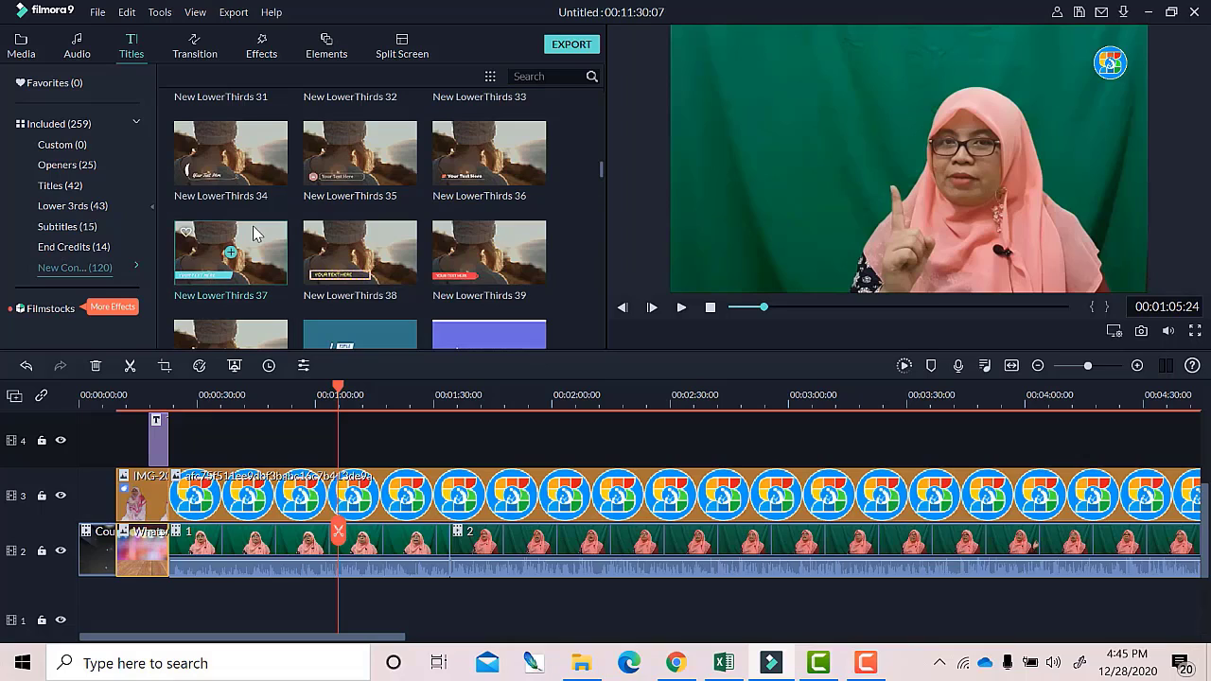
scroll(593, 210, down, 3)
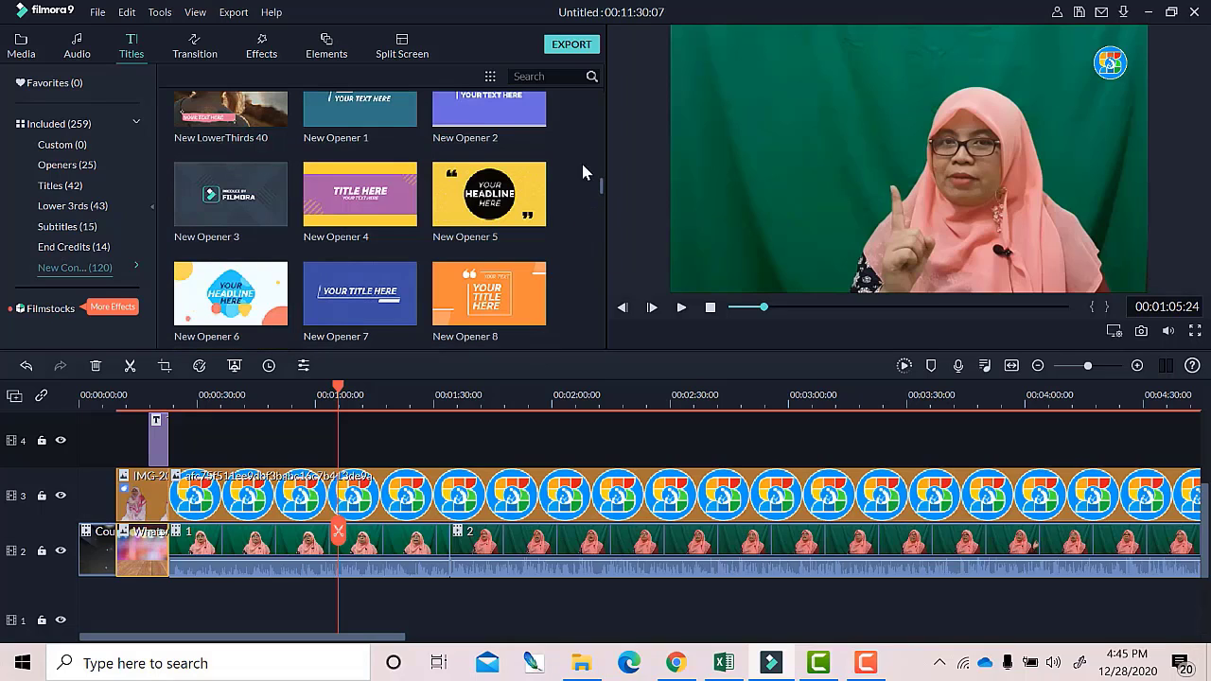
Preview the New Opener 2 title, add it to track 4 at 00:01:05:22, and select its purple background.
click(516, 118)
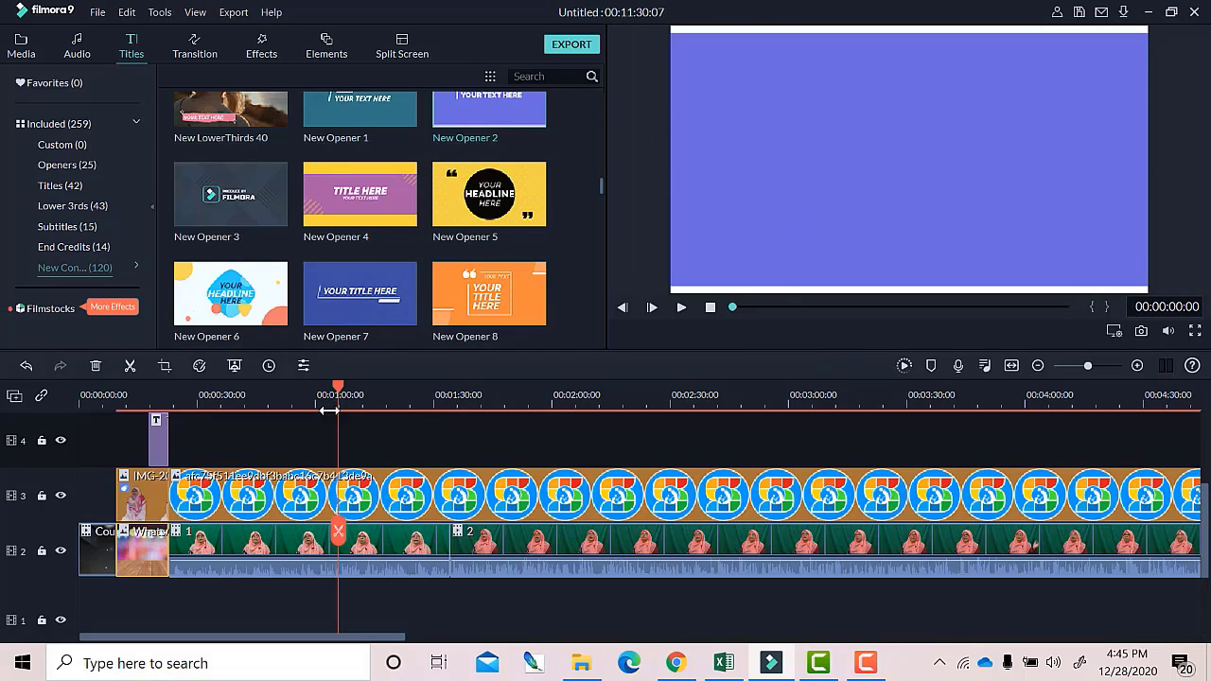
scroll(382, 321, up, 6)
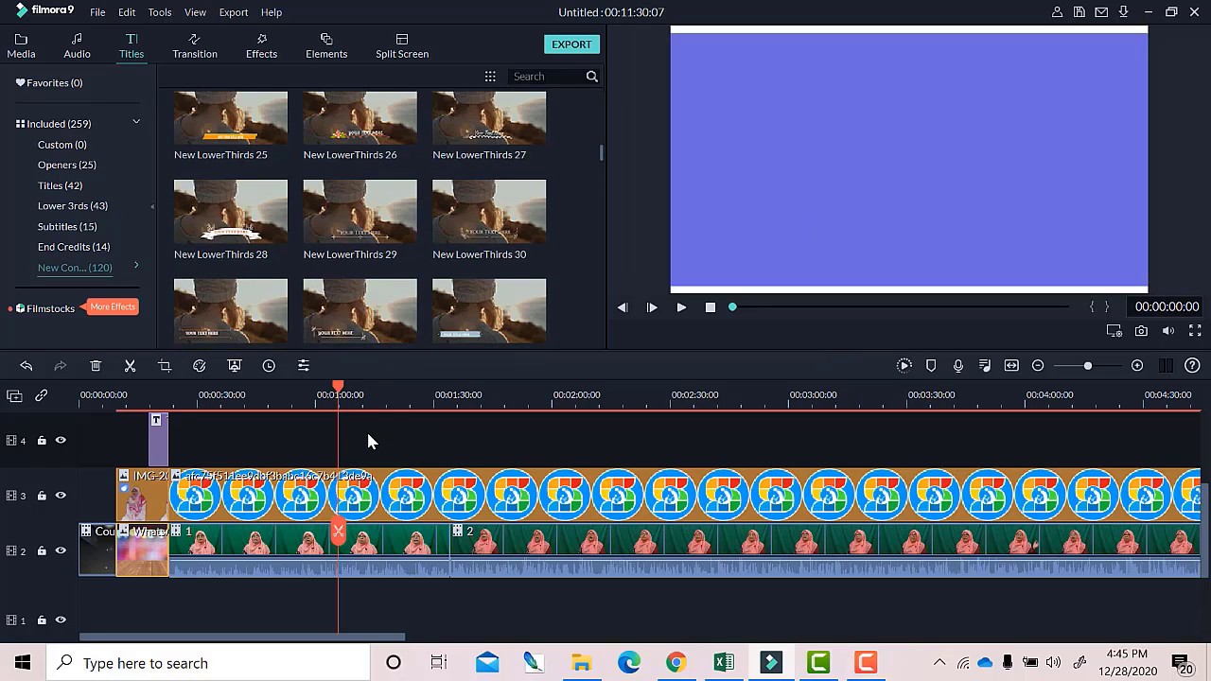
scroll(368, 435, up, 3)
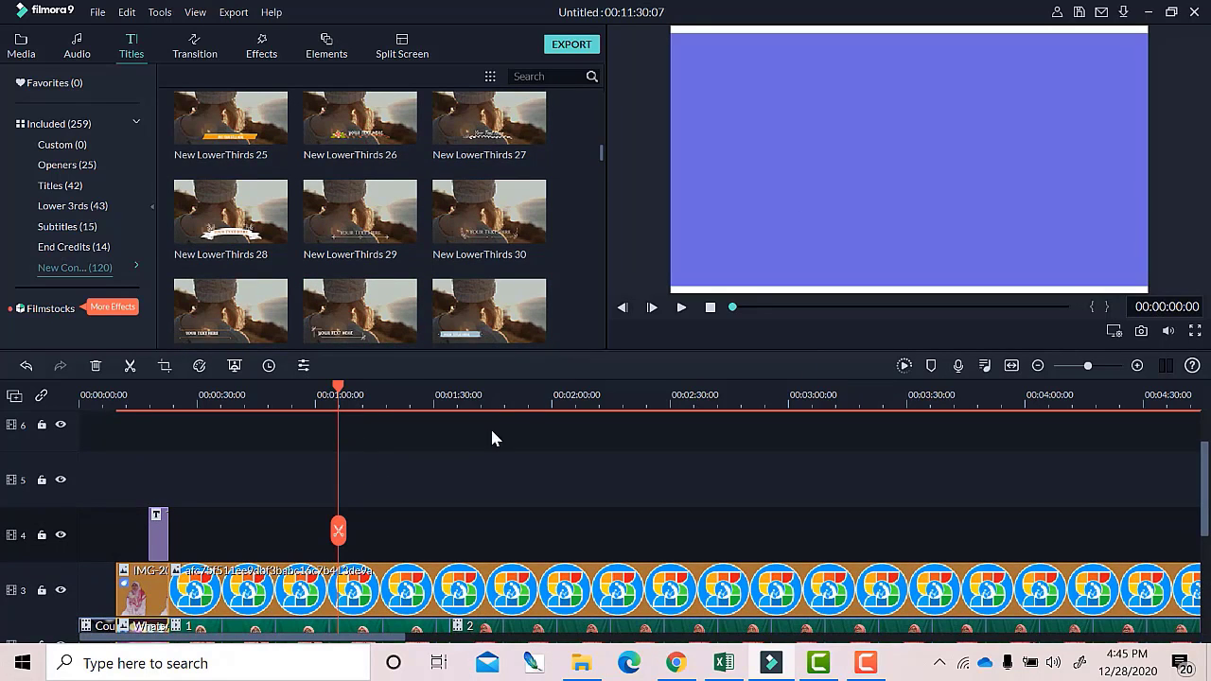
scroll(463, 341, down, 3)
drag(473, 339, 352, 529)
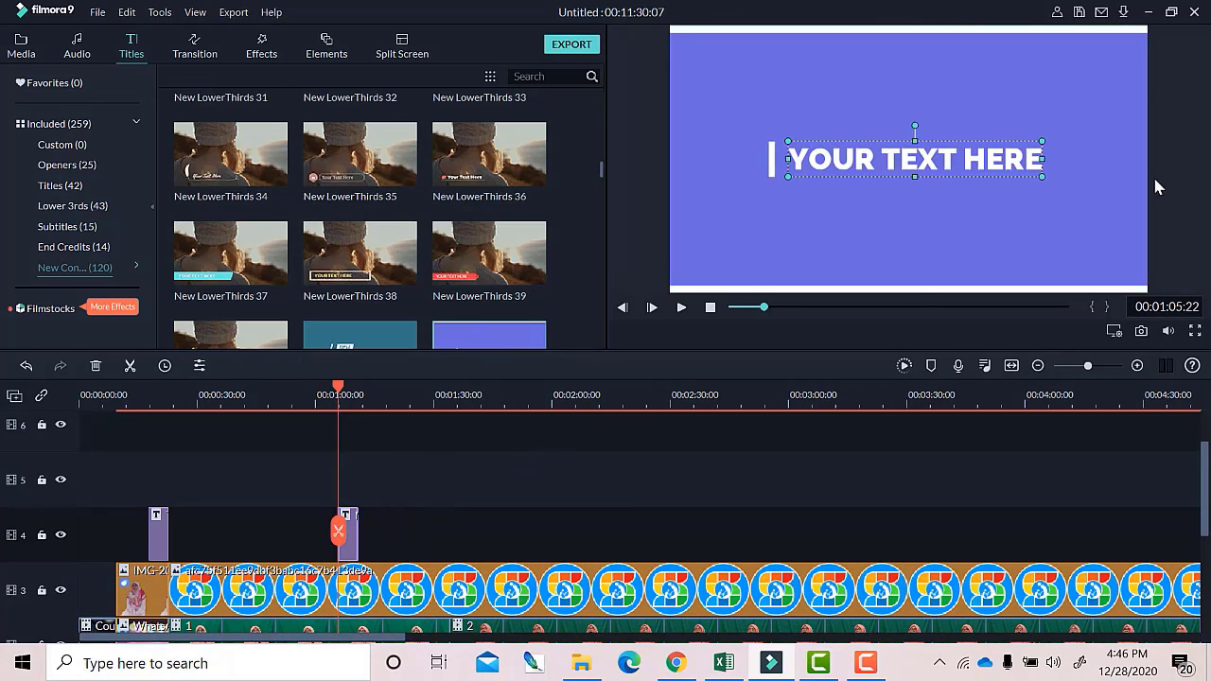
click(1095, 165)
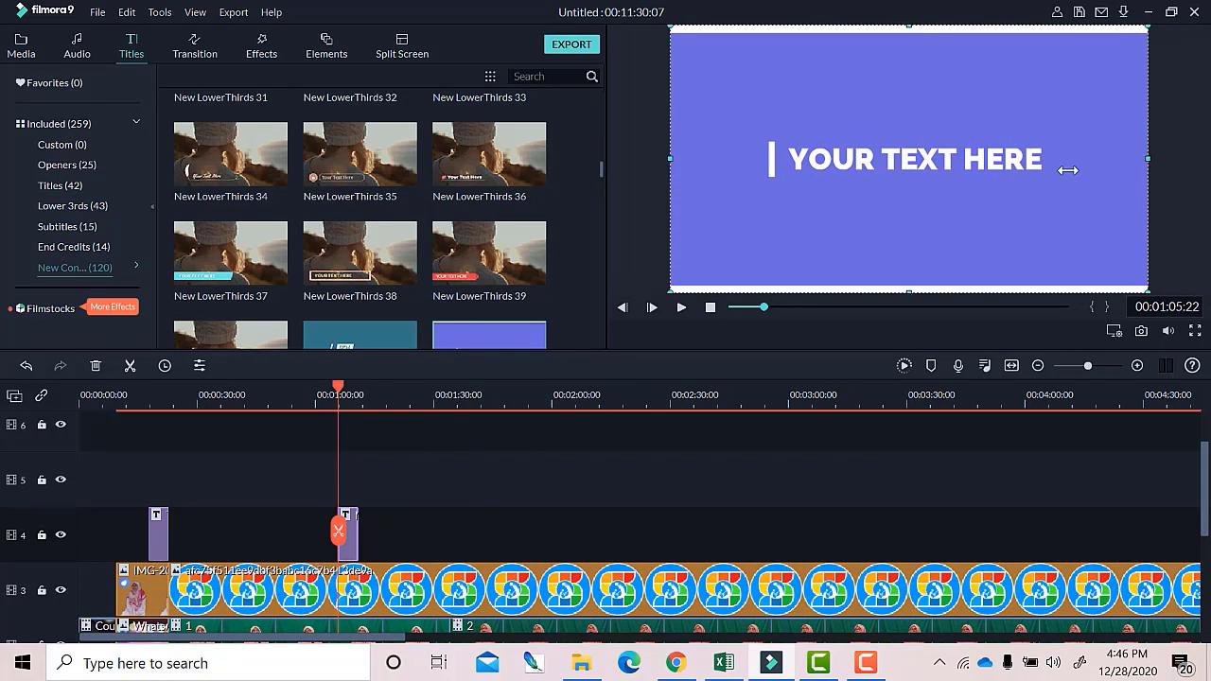
Shrink the title's purple background to a narrow banner behind its text and place it beside the presenter in the frame's upper-left area.
drag(1069, 169, 958, 166)
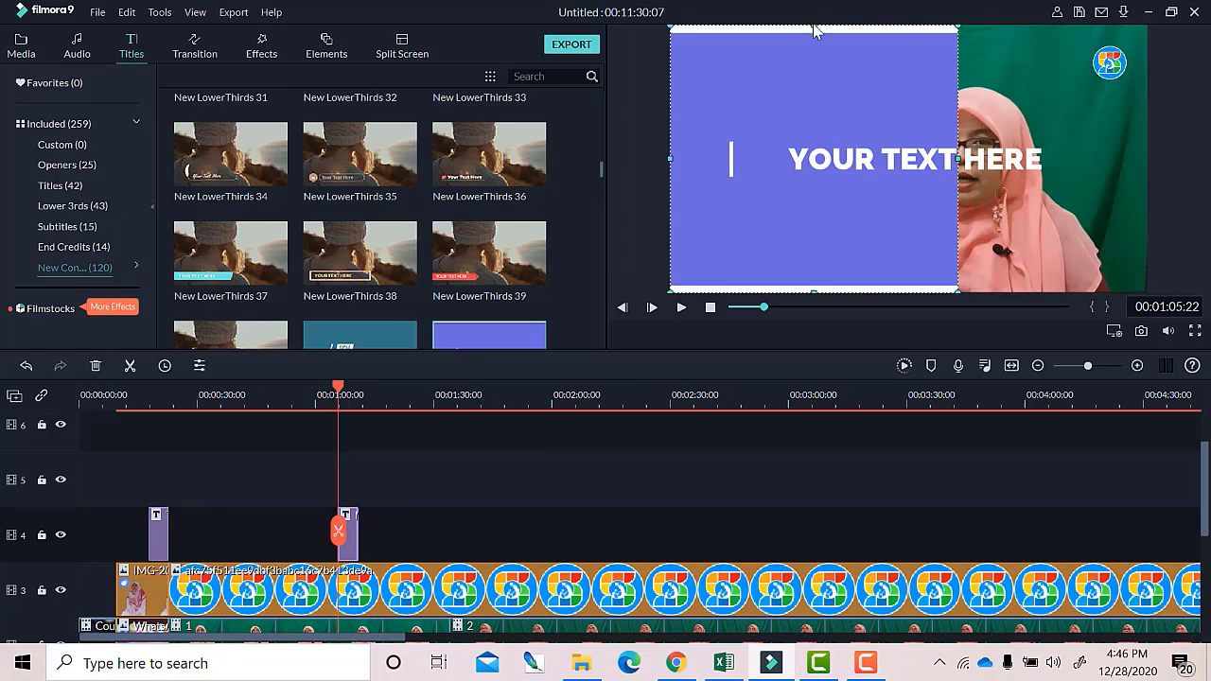
drag(812, 27, 810, 220)
click(831, 159)
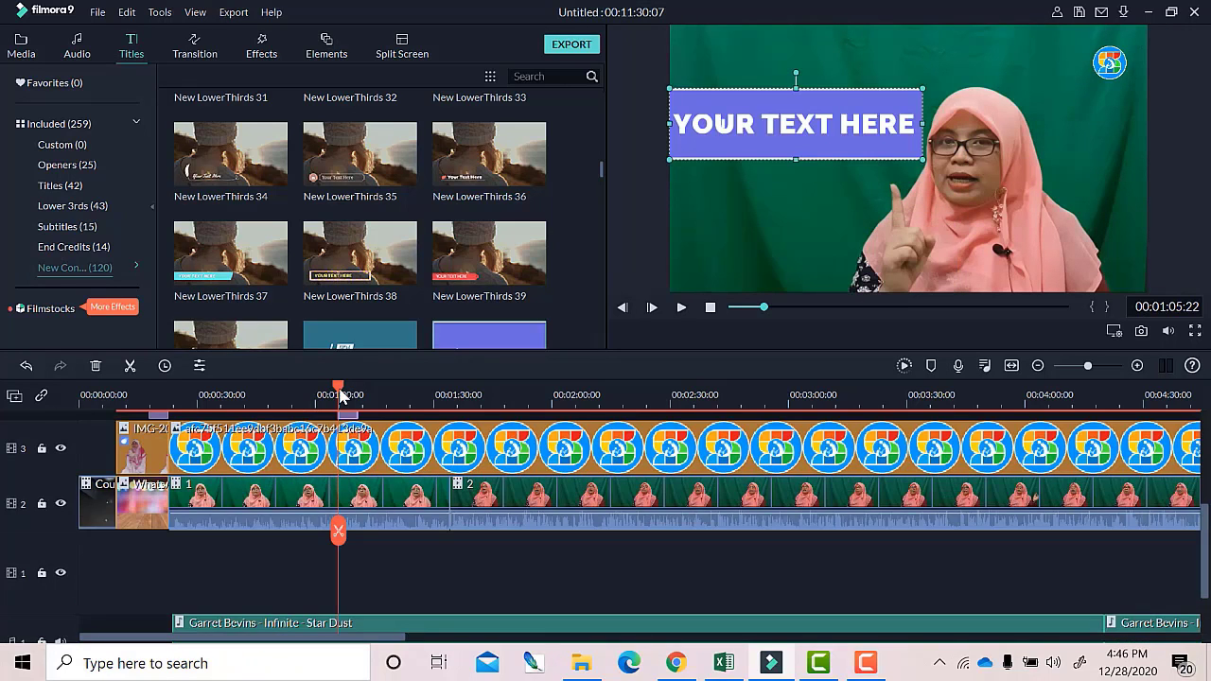
Place the bg 3 chalkboard image from the project media on track 1, aligned with the start of video clip 1.
drag(339, 390, 190, 456)
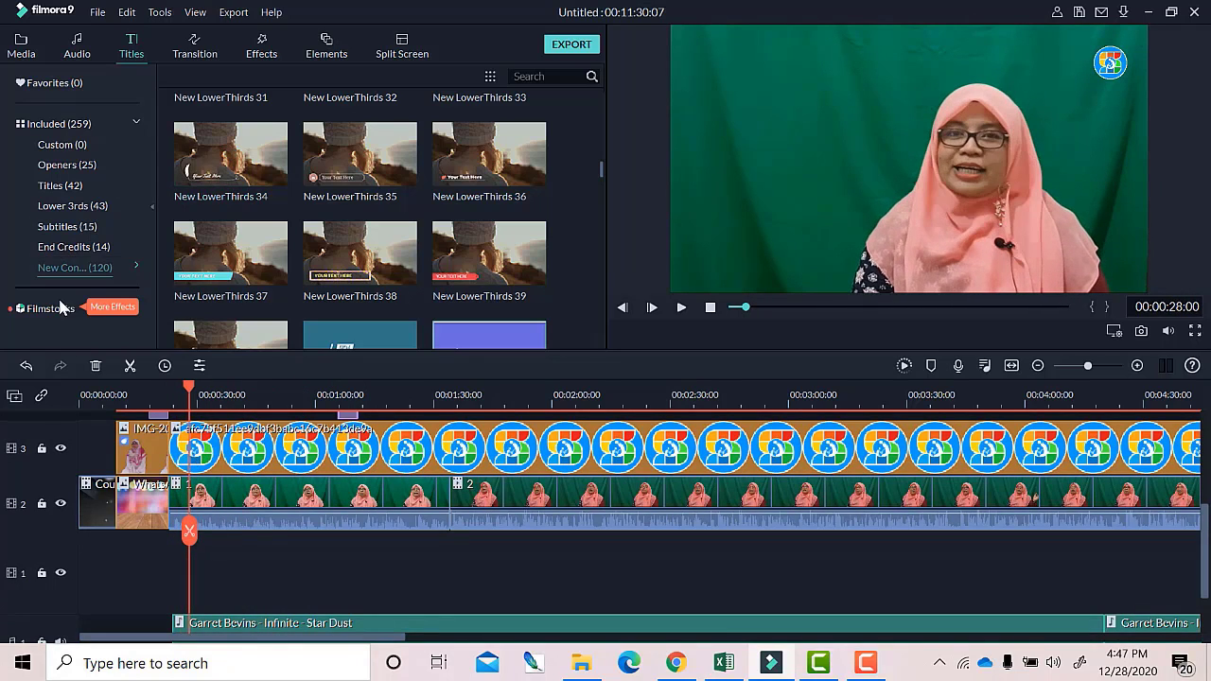
click(22, 54)
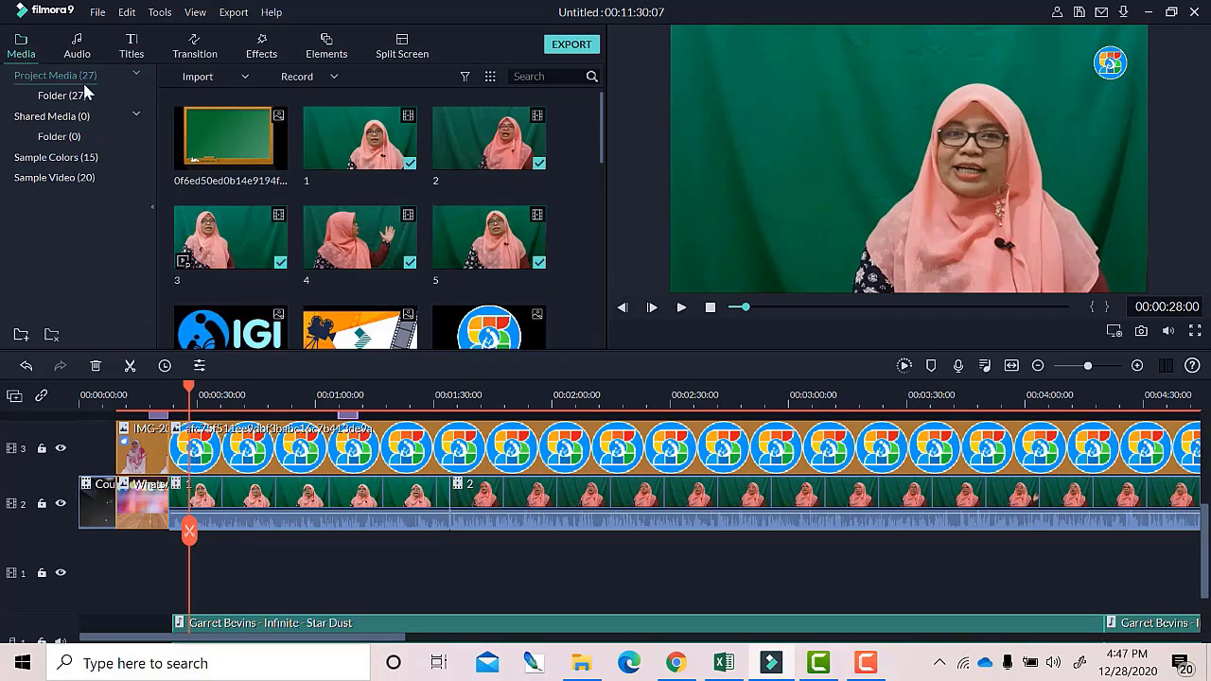
scroll(397, 255, down, 10)
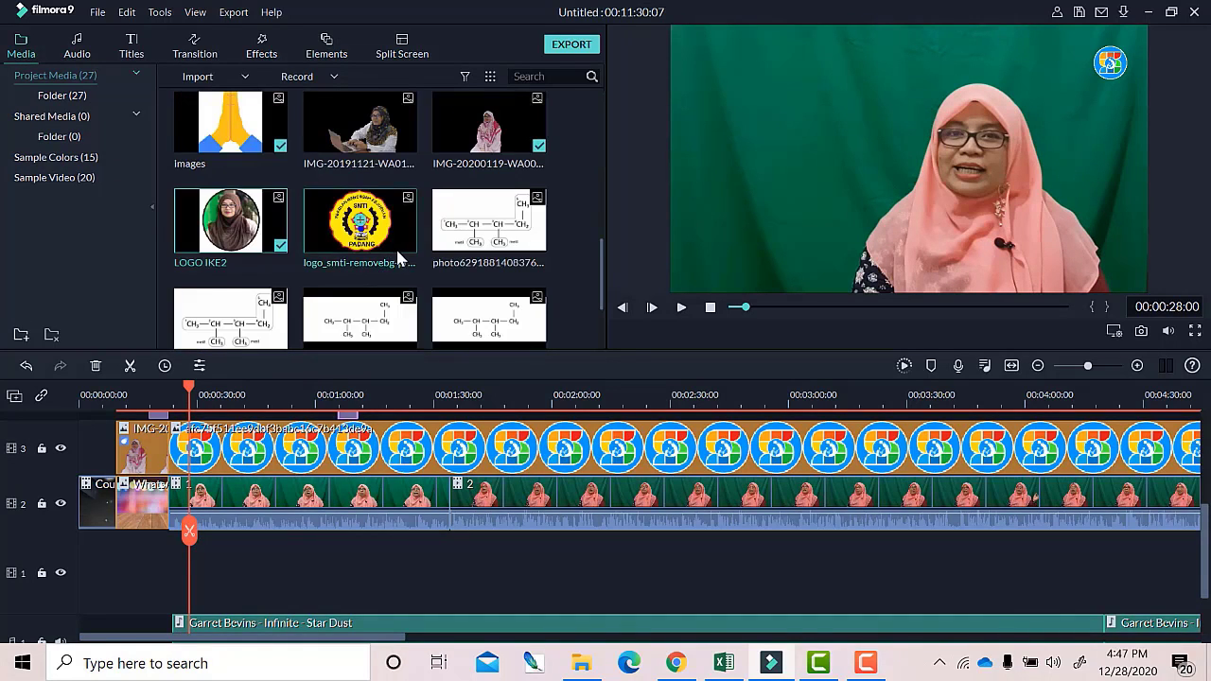
scroll(405, 255, up, 3)
scroll(428, 264, up, 3)
scroll(424, 260, down, 6)
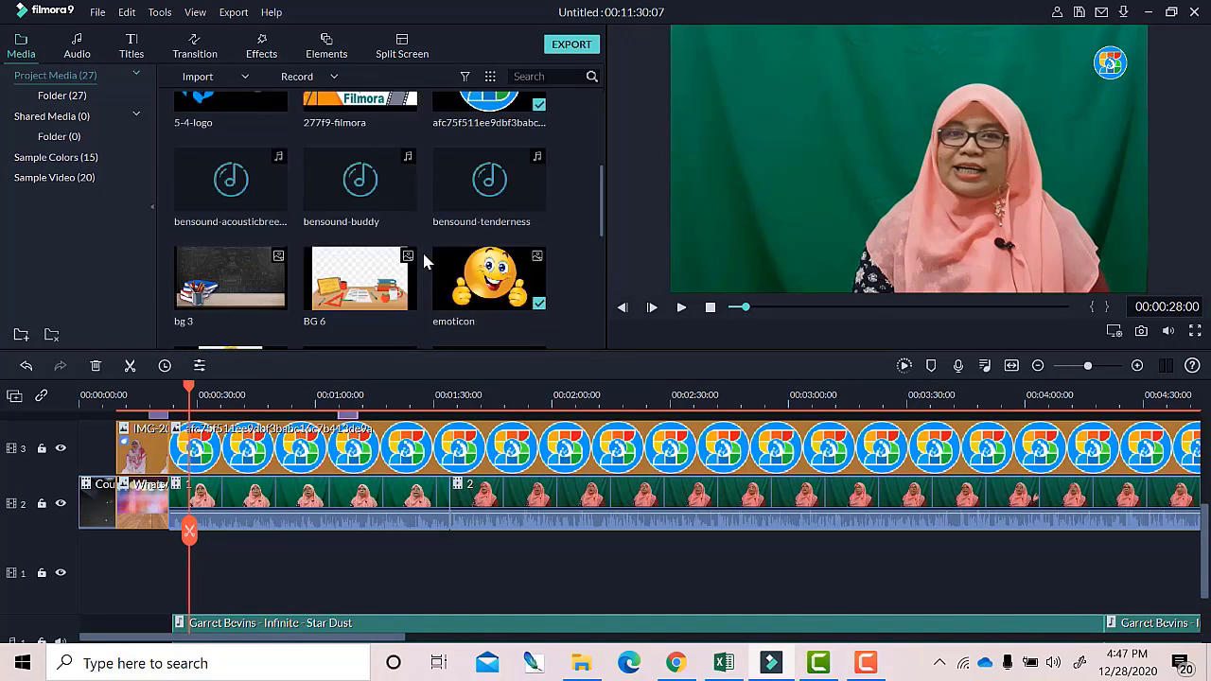
scroll(426, 251, down, 2)
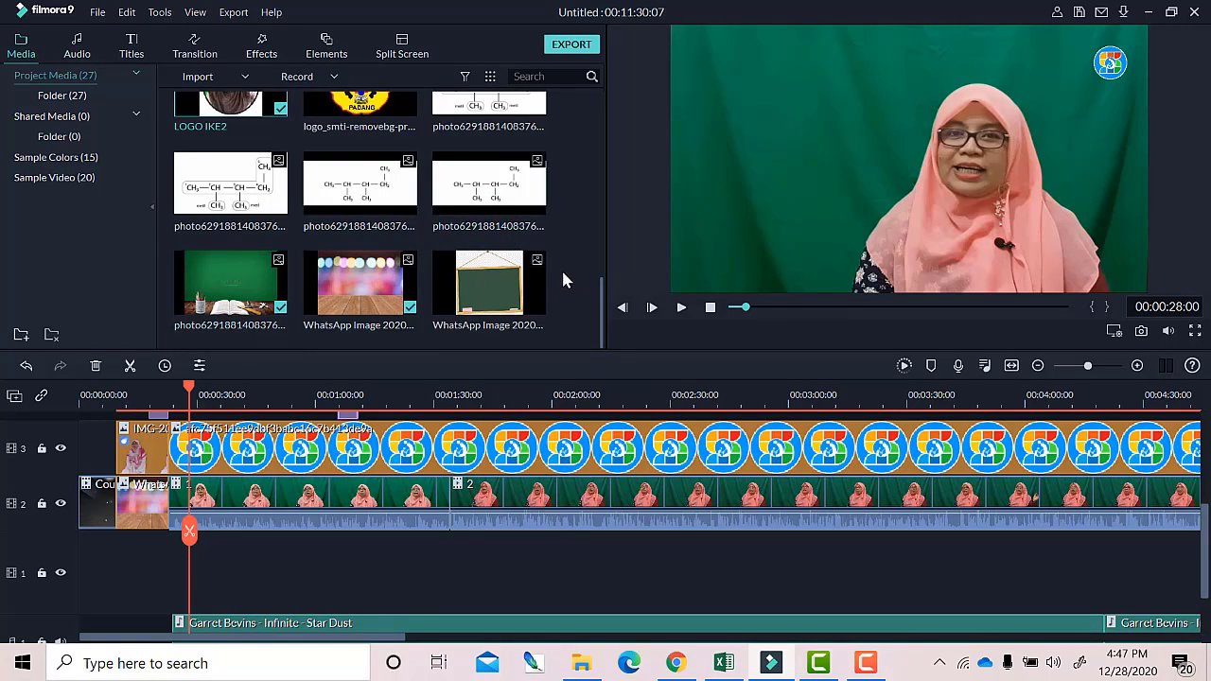
scroll(561, 237, up, 5)
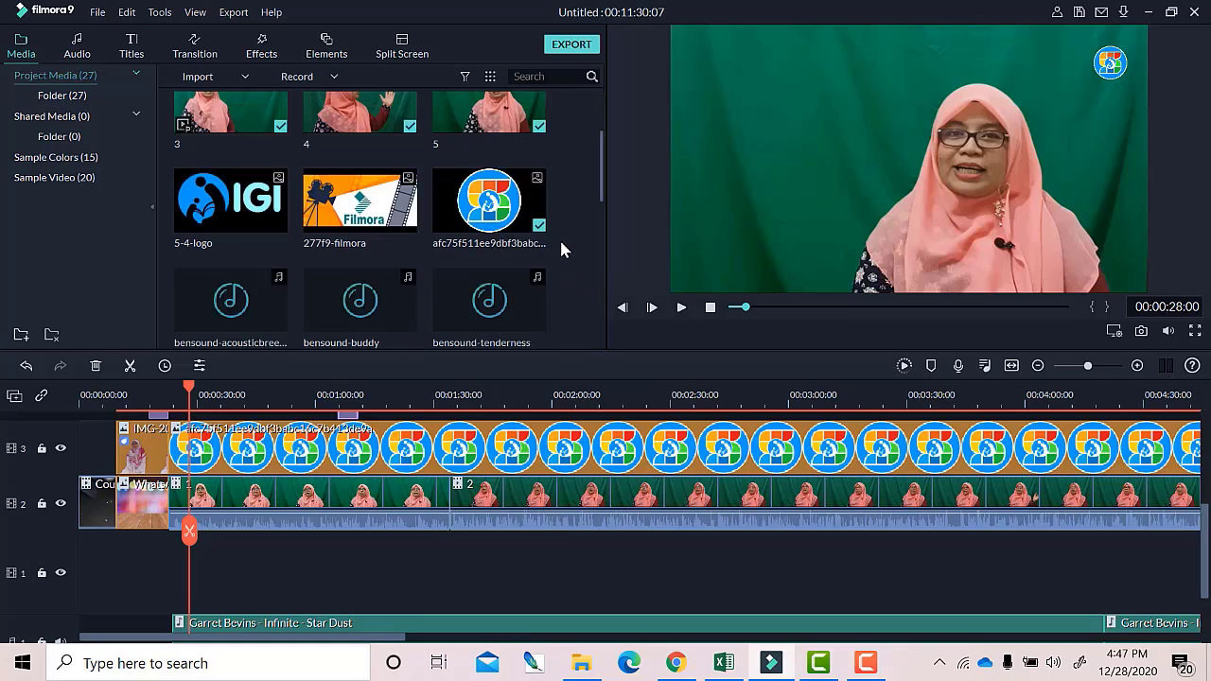
scroll(559, 237, down, 3)
scroll(560, 249, down, 3)
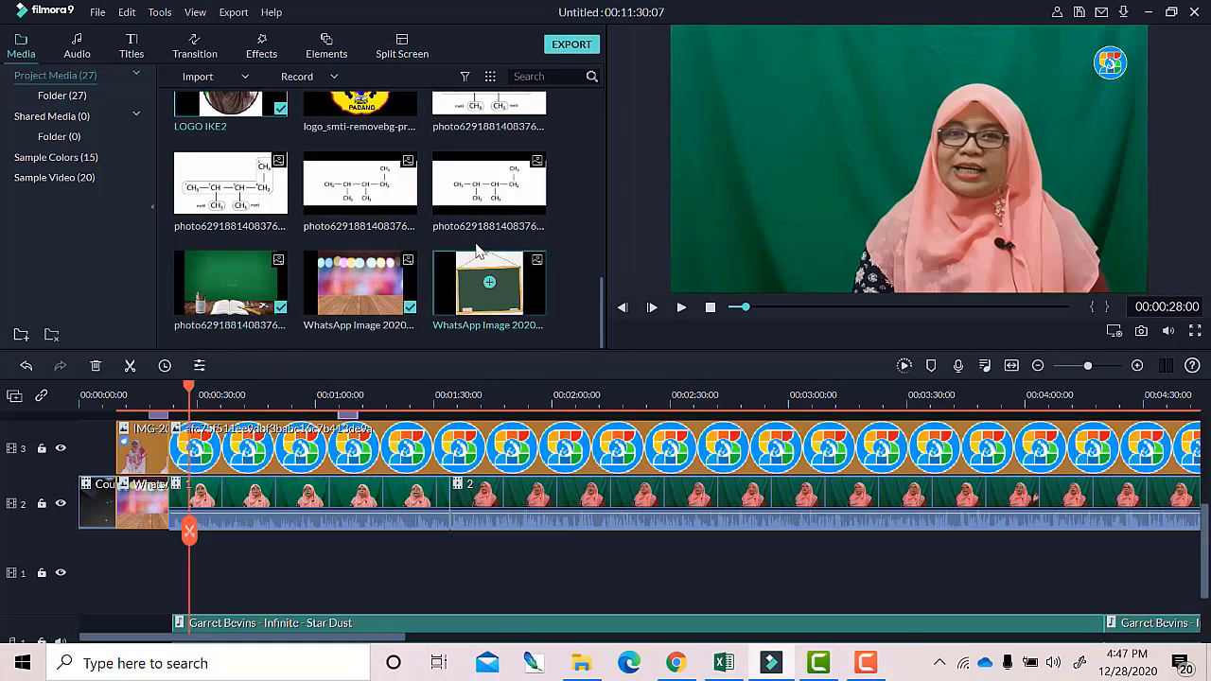
scroll(478, 265, up, 3)
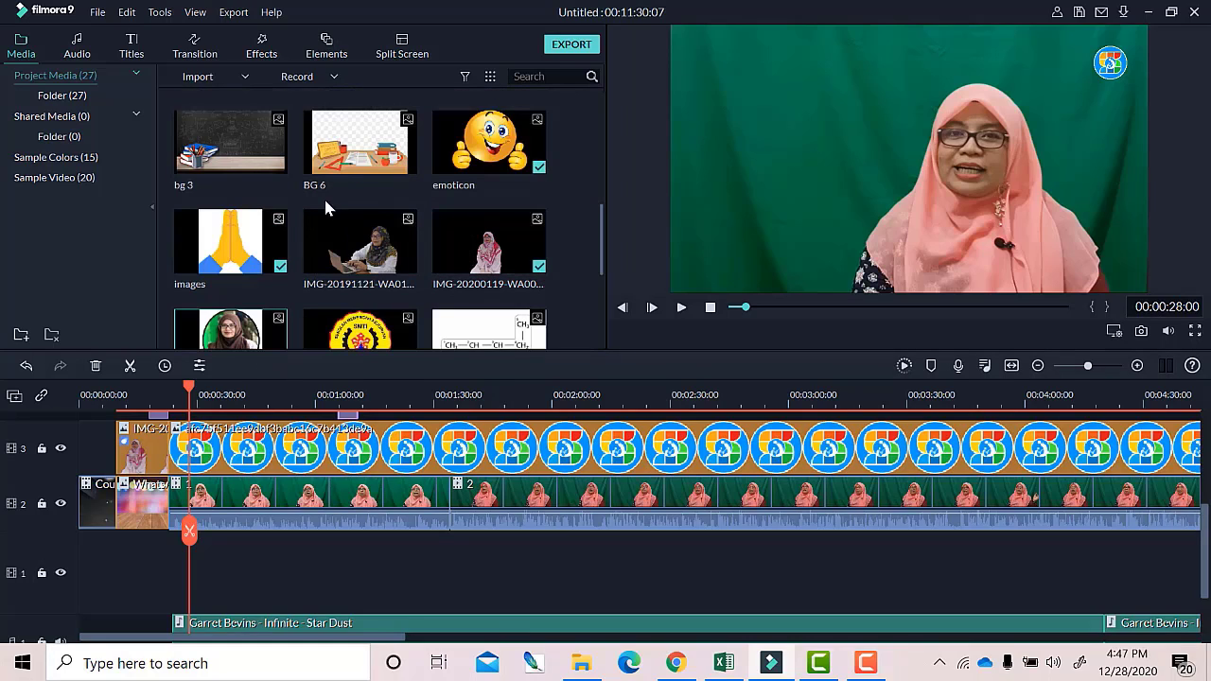
drag(254, 156, 176, 565)
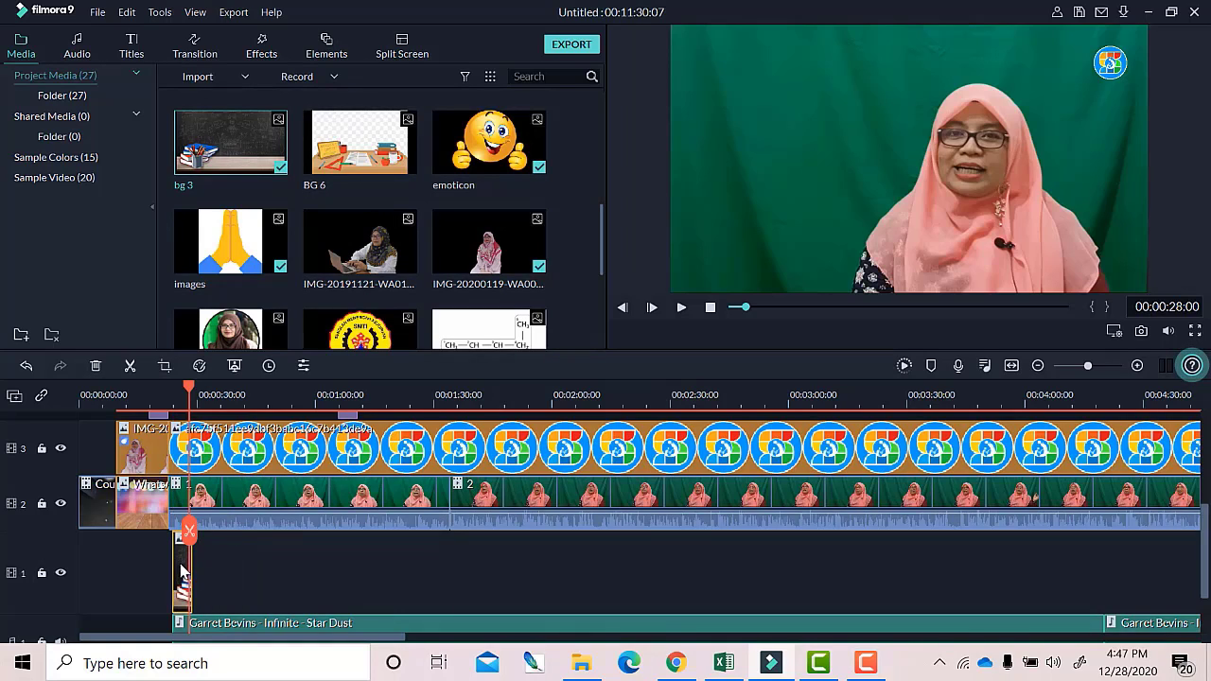
drag(180, 571, 185, 573)
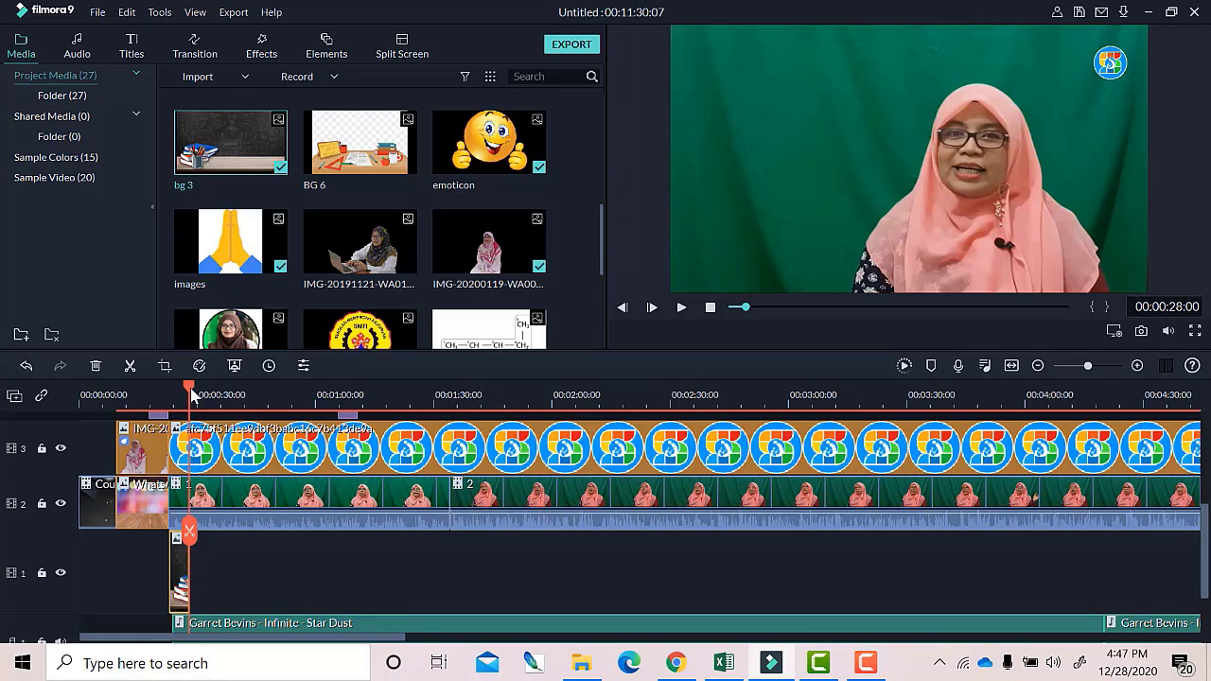
Move the playhead to 00:00:24:15 and examine the bg 3 image's transform, compositing and chroma key settings.
drag(192, 396, 179, 396)
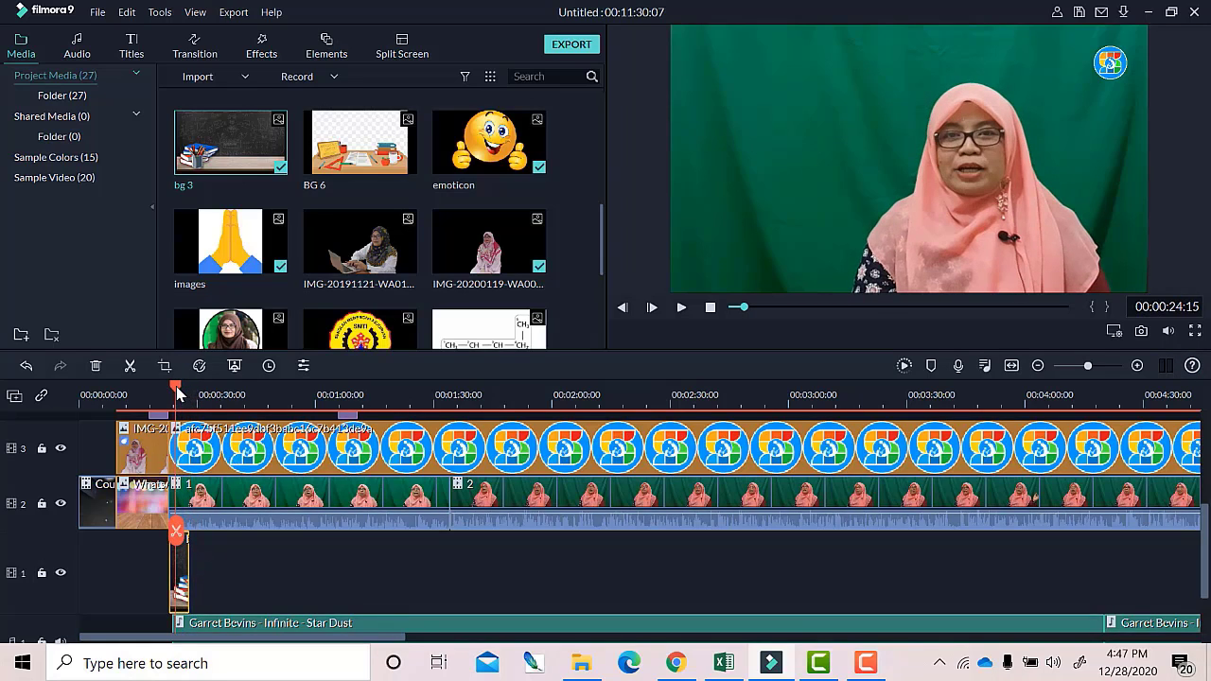
double_click(183, 570)
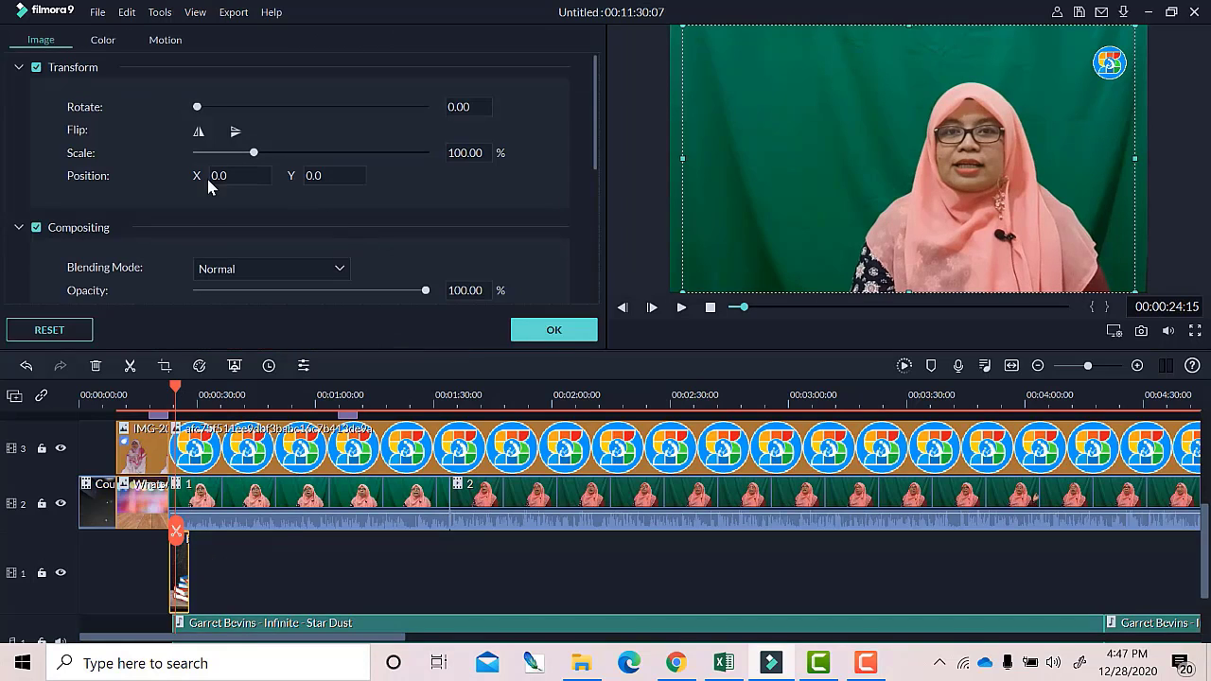
scroll(181, 218, down, 3)
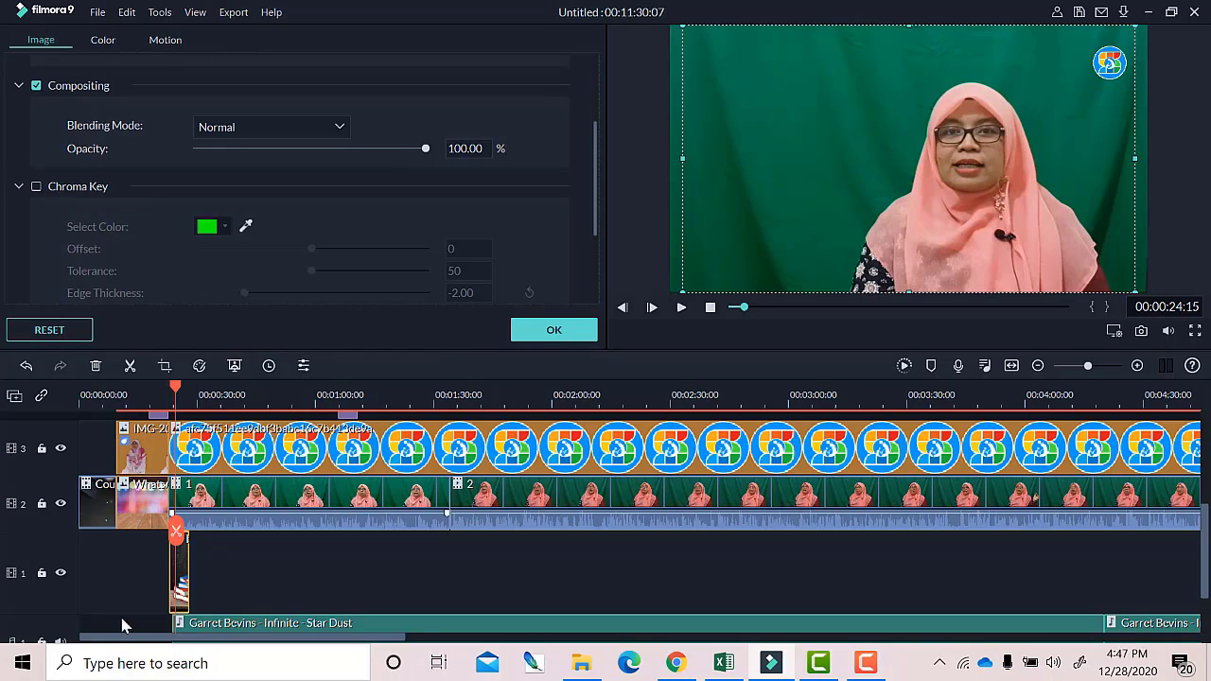
scroll(240, 542, down, 1)
scroll(243, 553, down, 1)
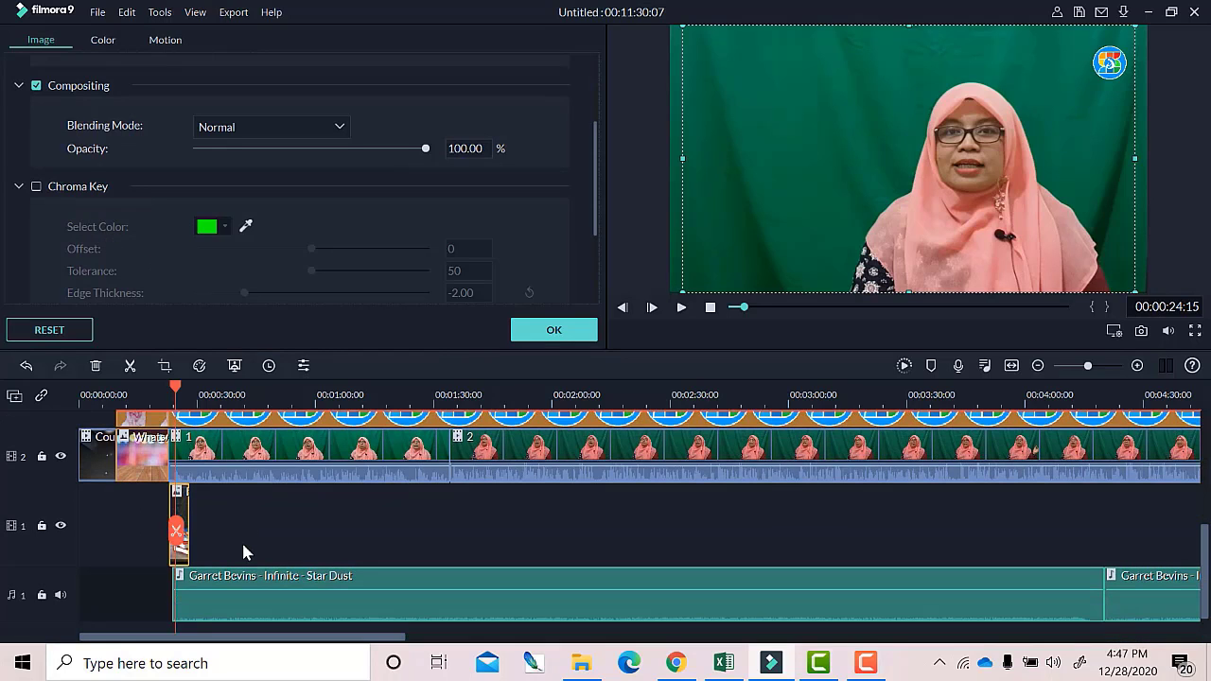
scroll(244, 553, down, 1)
scroll(243, 553, up, 1)
Enable Chroma Key with the green colour on video clip 1 and set its Offset to 23.
mouse_move(243, 487)
click(749, 135)
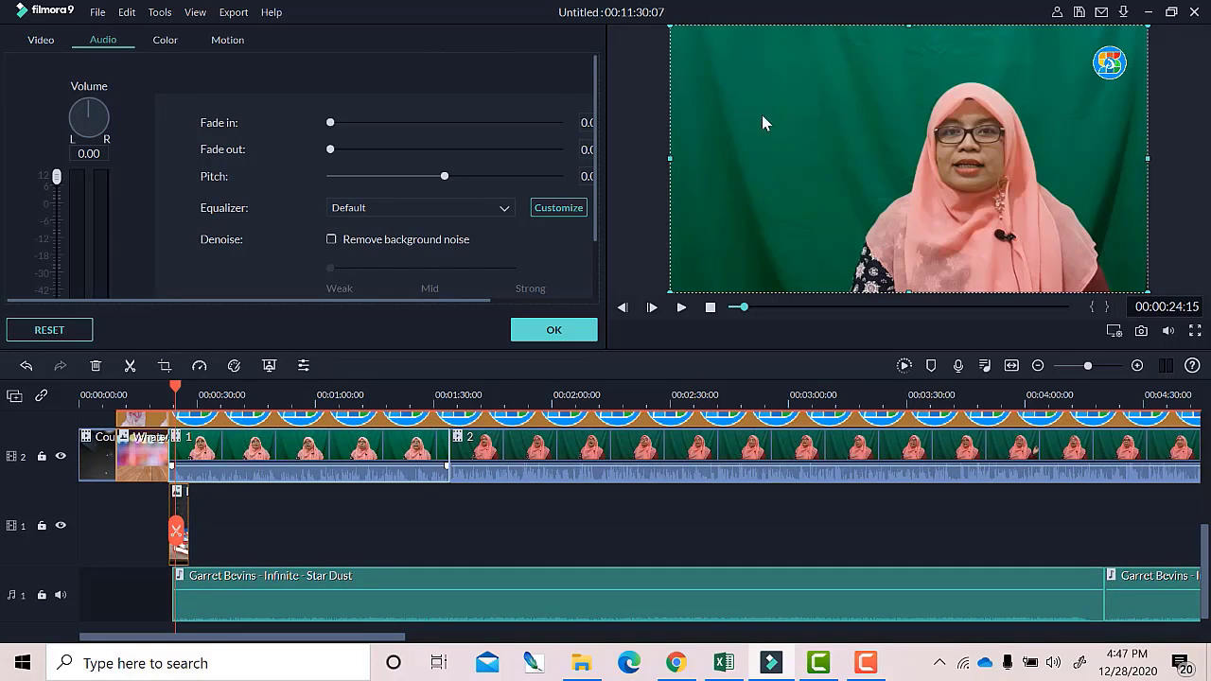
click(566, 331)
click(749, 199)
click(41, 41)
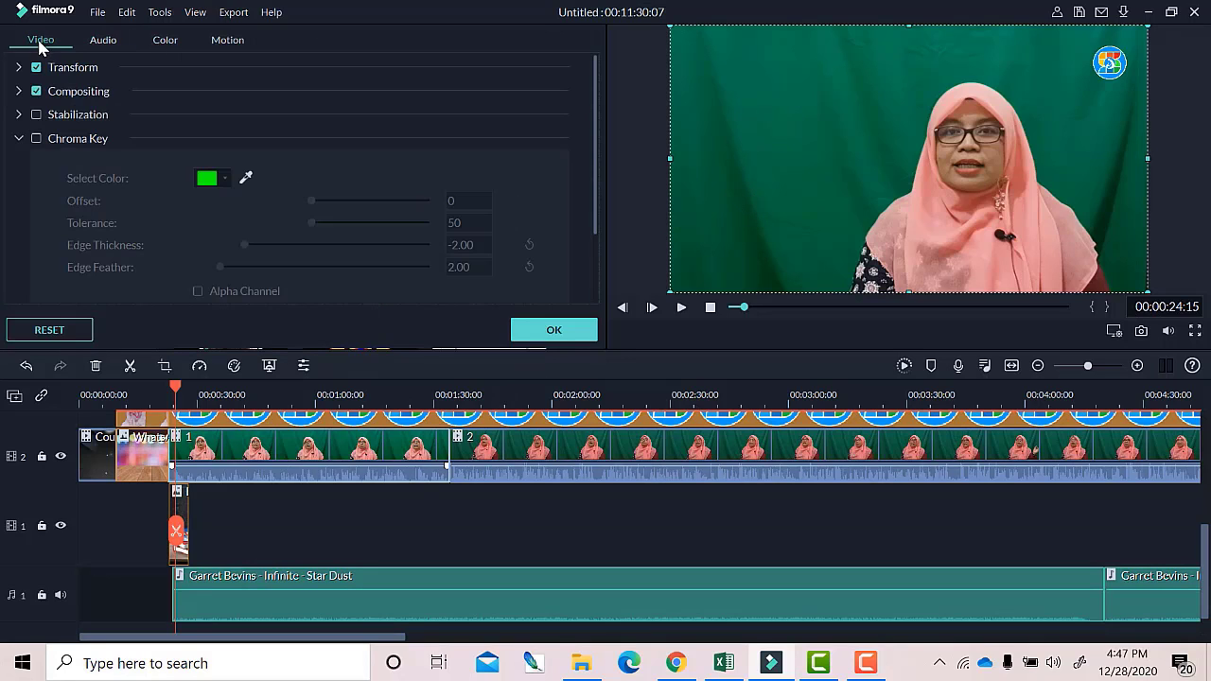
click(38, 139)
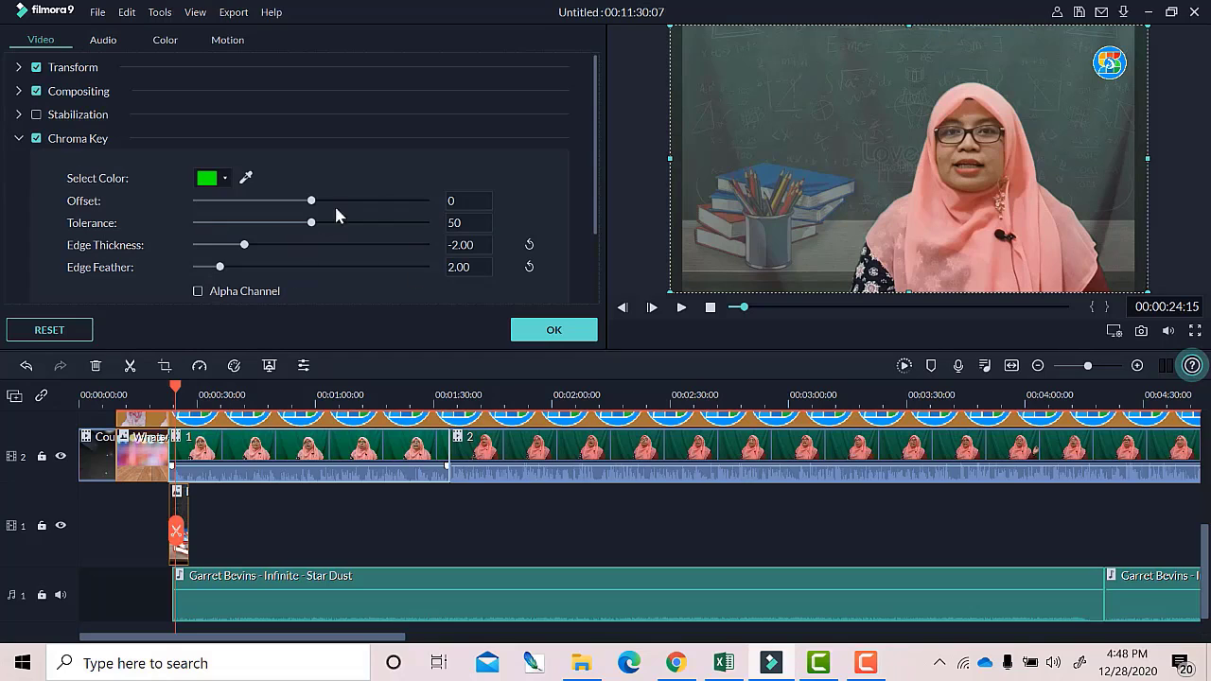
drag(312, 203, 336, 206)
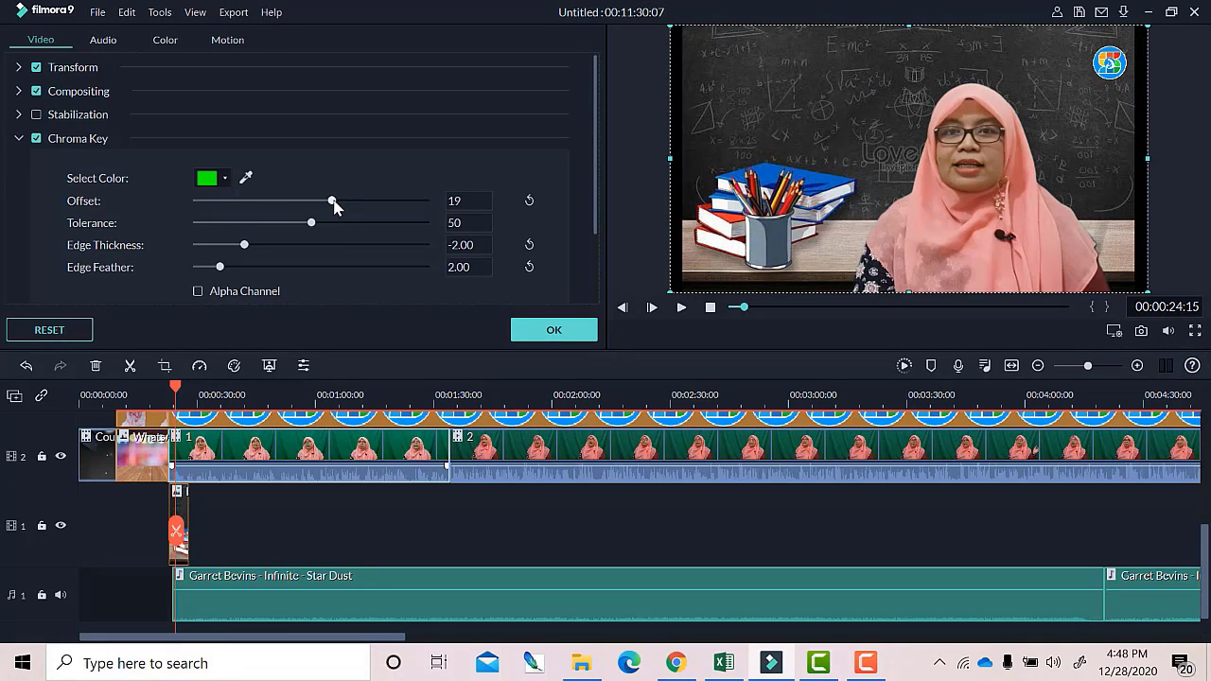
drag(336, 203, 339, 206)
Narrow the presenter clip in the preview and move it to the right side of the chalkboard background.
mouse_move(825, 143)
mouse_down()
mouse_move(811, 155)
mouse_move(812, 140)
mouse_up()
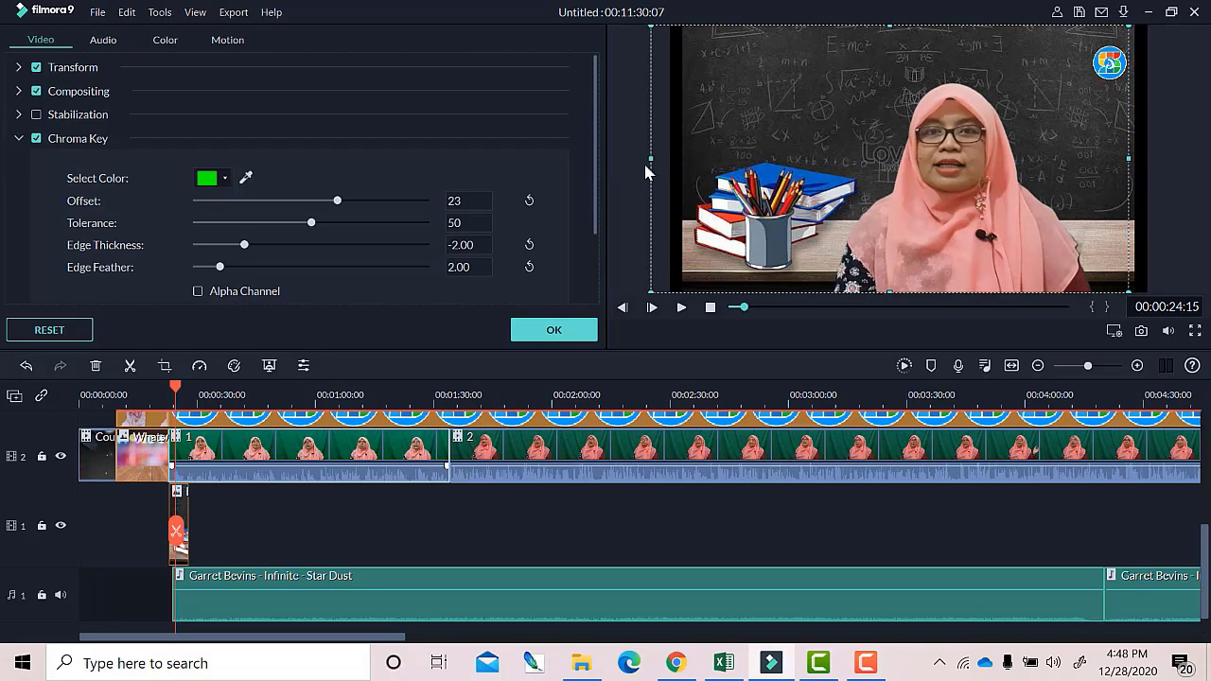
drag(651, 157, 735, 159)
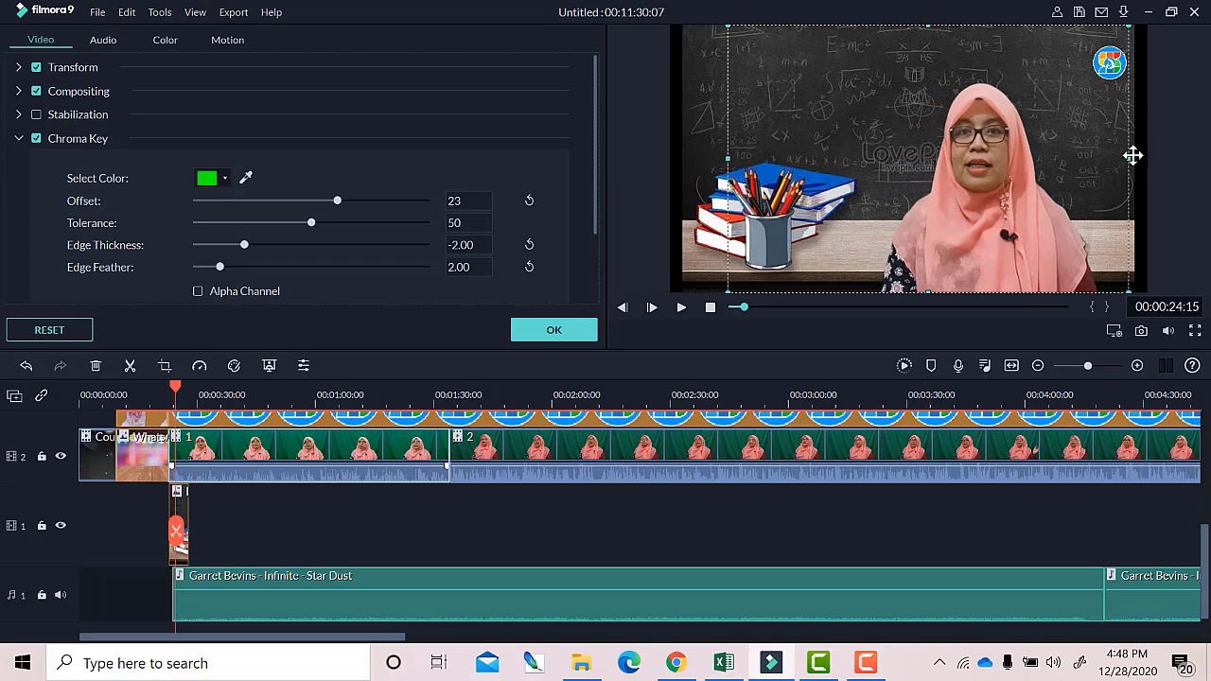
drag(1118, 159, 1113, 159)
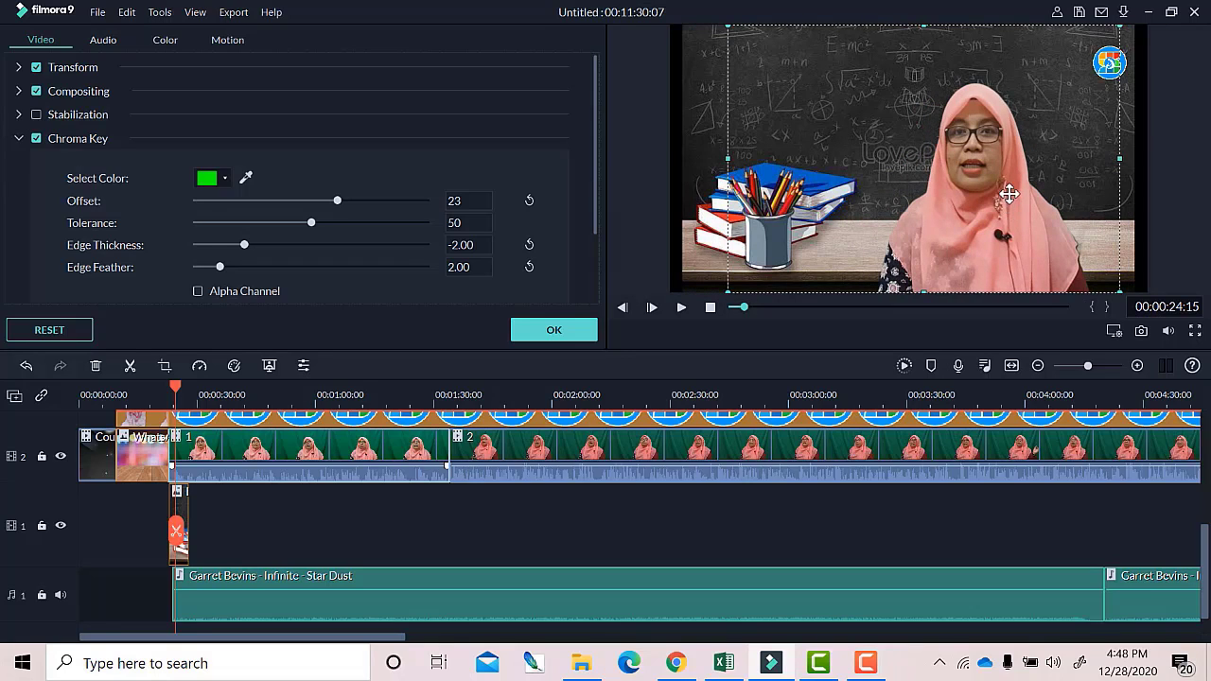
drag(1008, 194, 1057, 212)
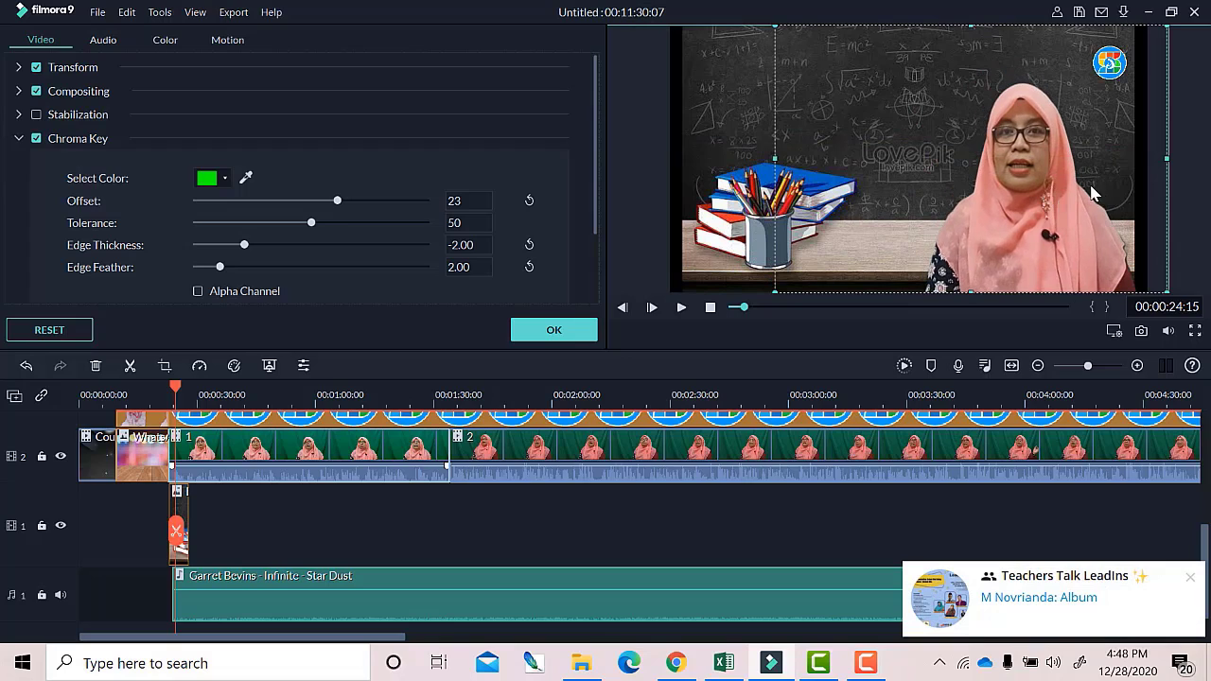
click(1191, 578)
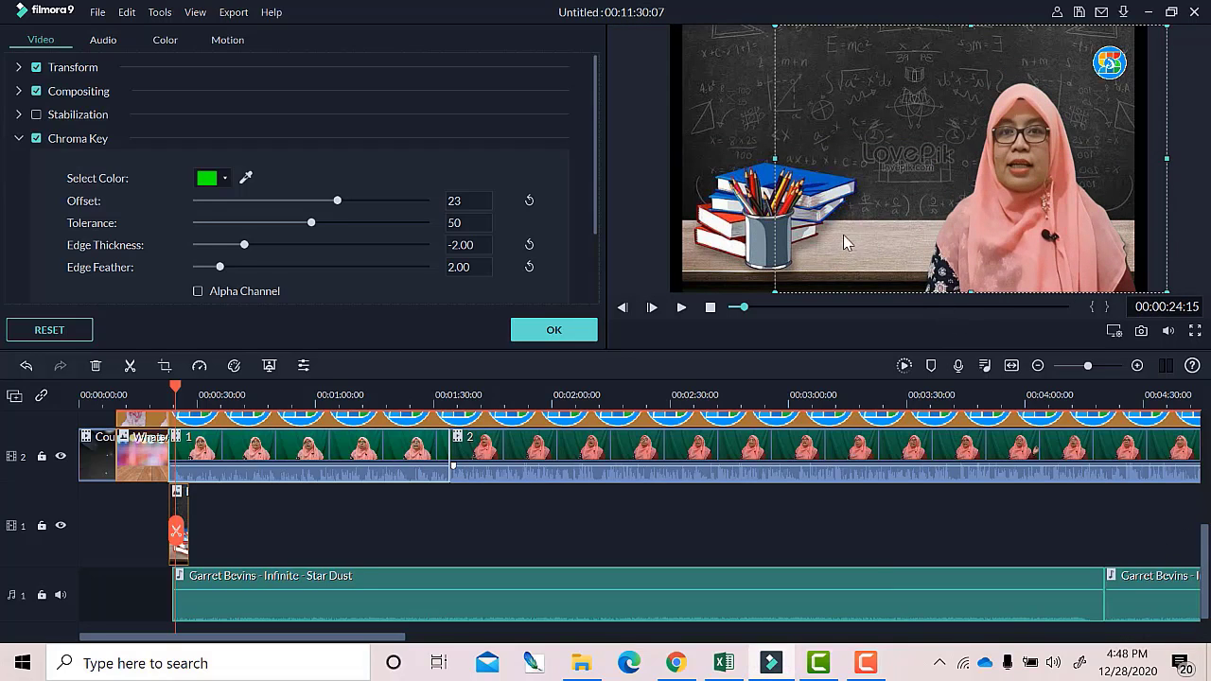
Stretch the bg 3 background to the frame's left edge and extend its duration on track 1 to the end of clip 5.
click(726, 270)
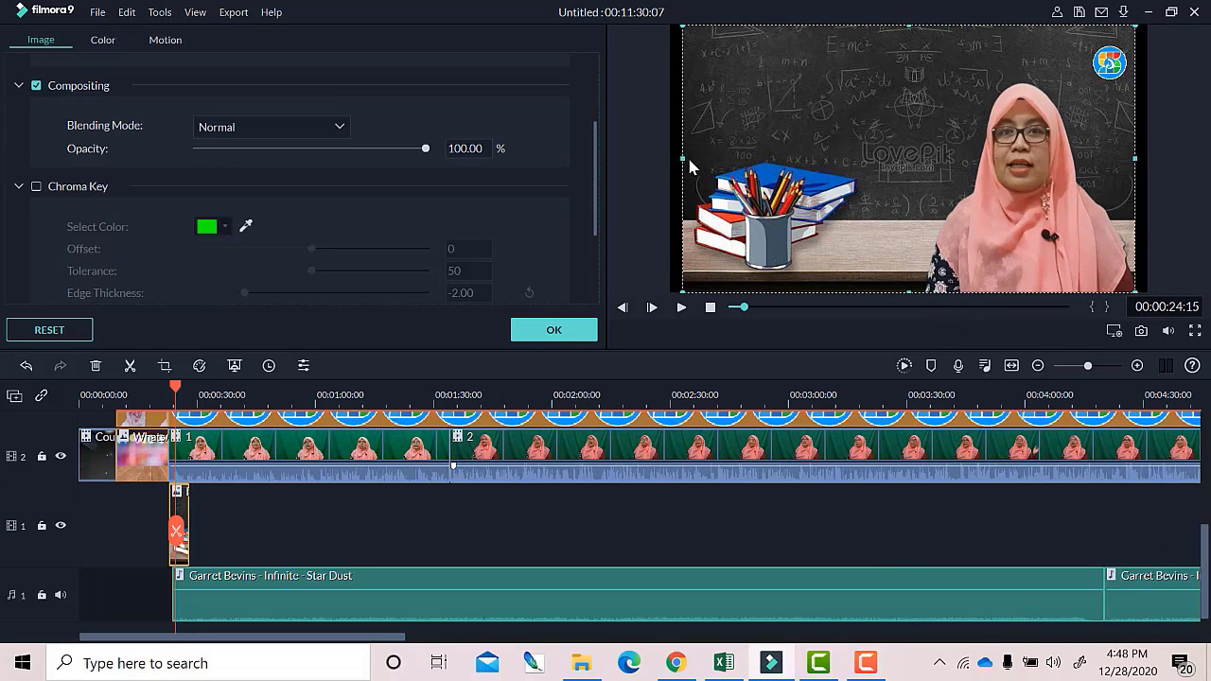
drag(681, 160, 671, 161)
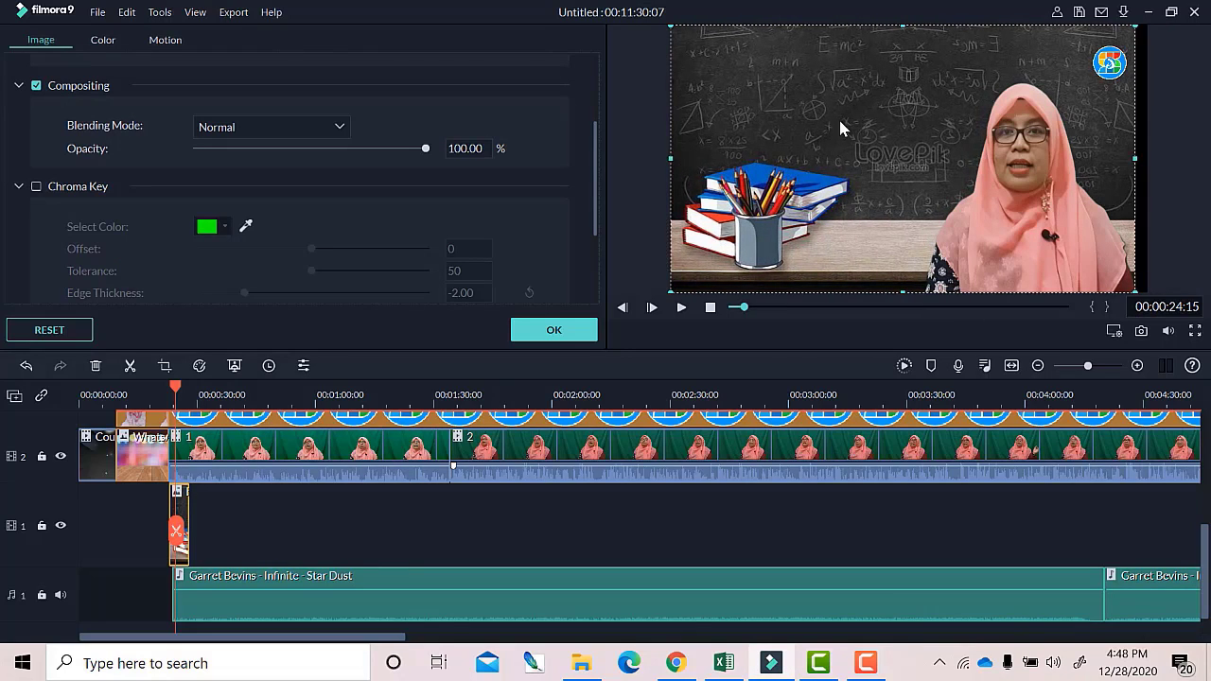
click(881, 75)
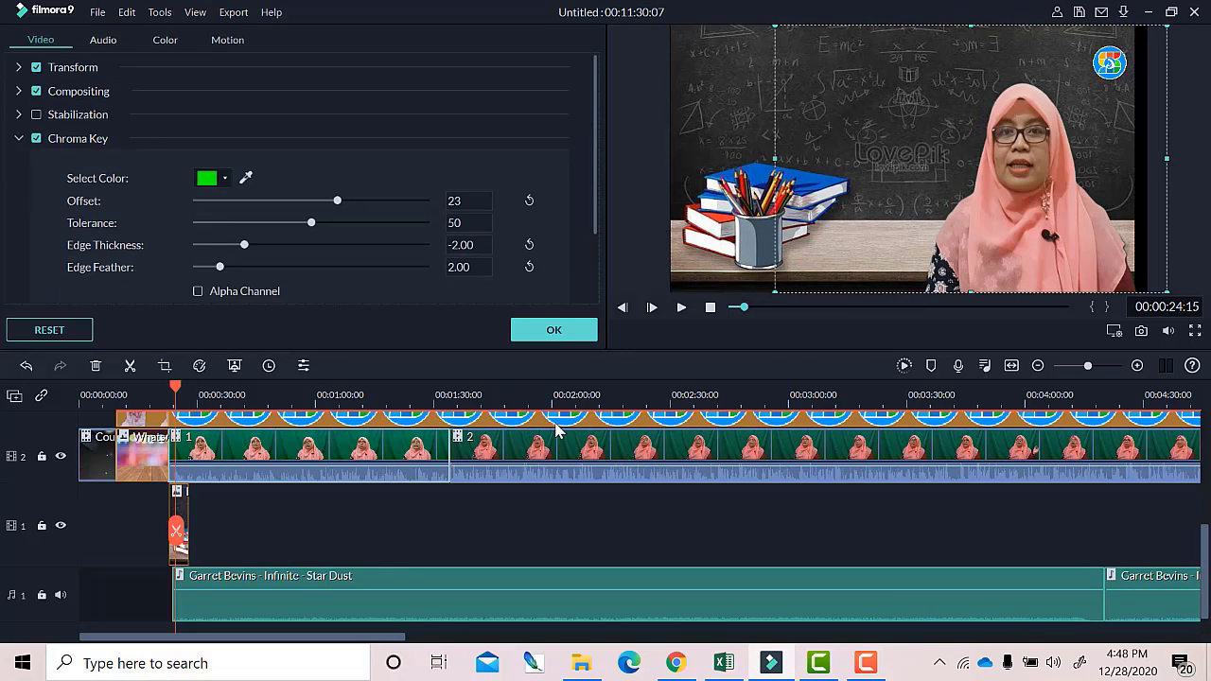
click(186, 514)
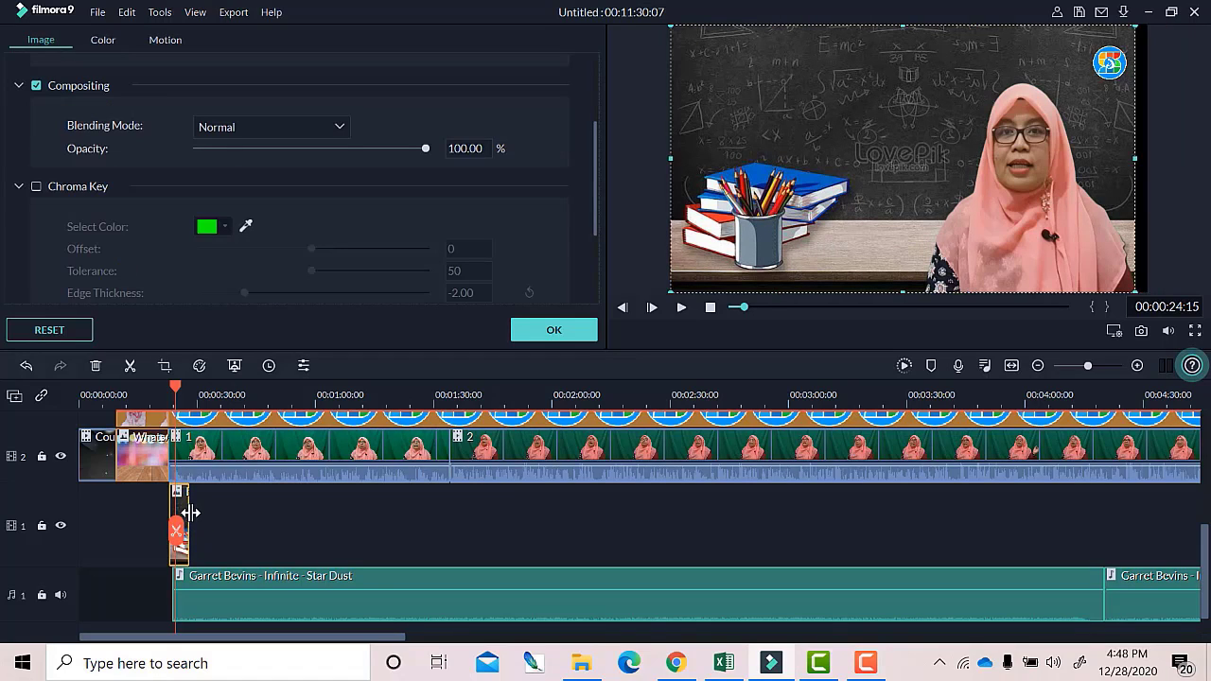
drag(189, 513, 1055, 541)
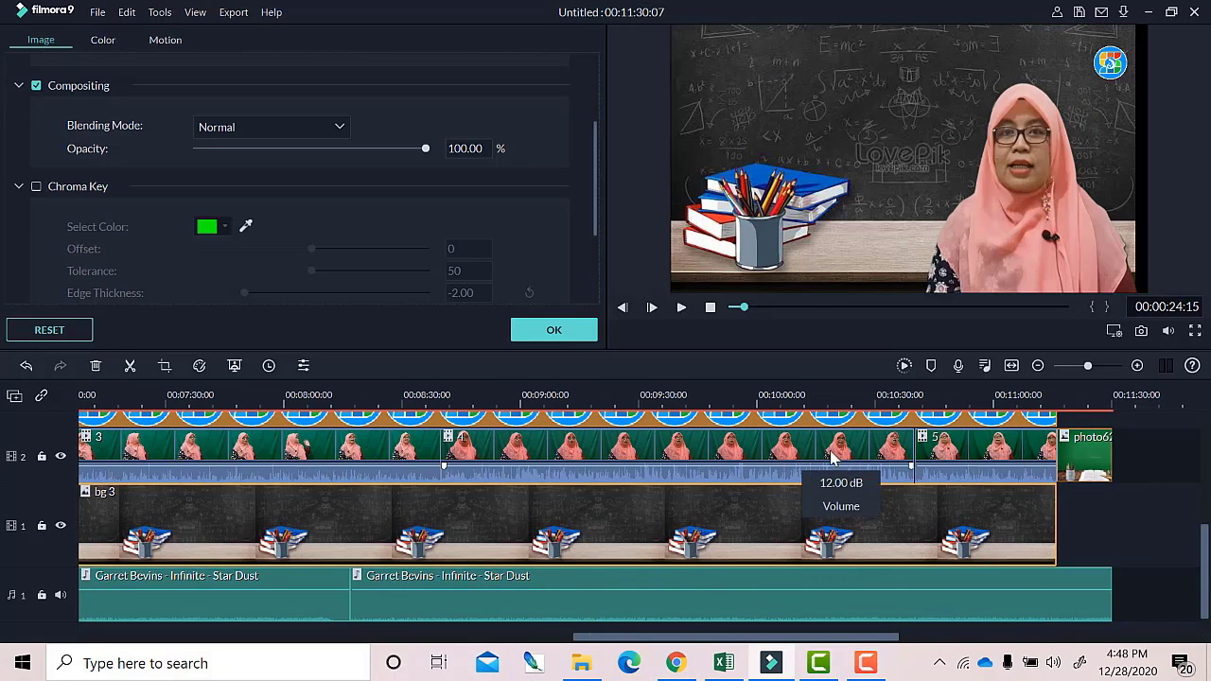
Enable Chroma Key with the green colour on presenter video clips 5, 4, 3 and 2.
click(956, 458)
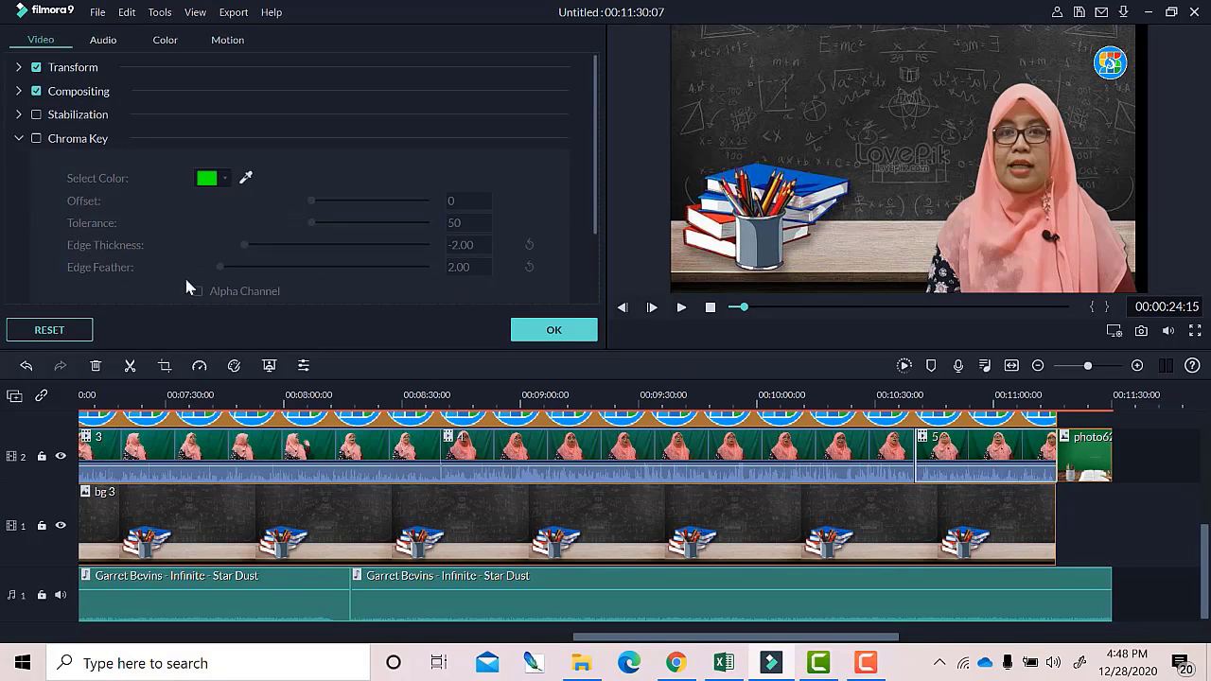
click(36, 139)
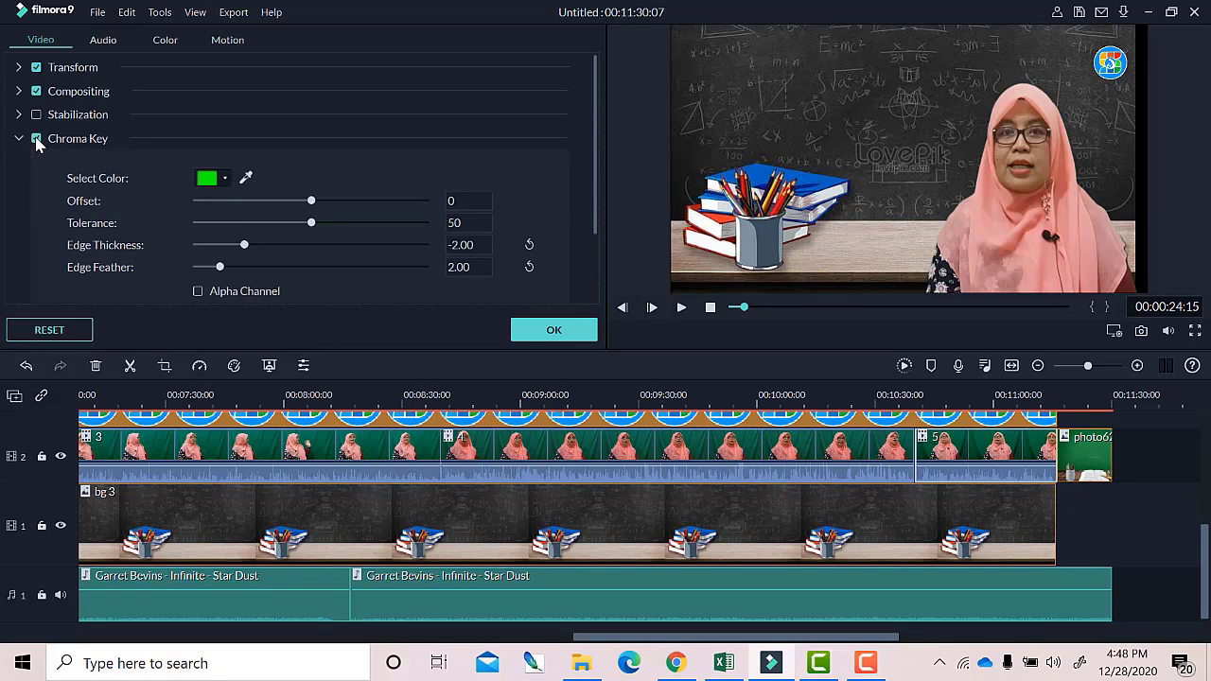
key(ctrl+z)
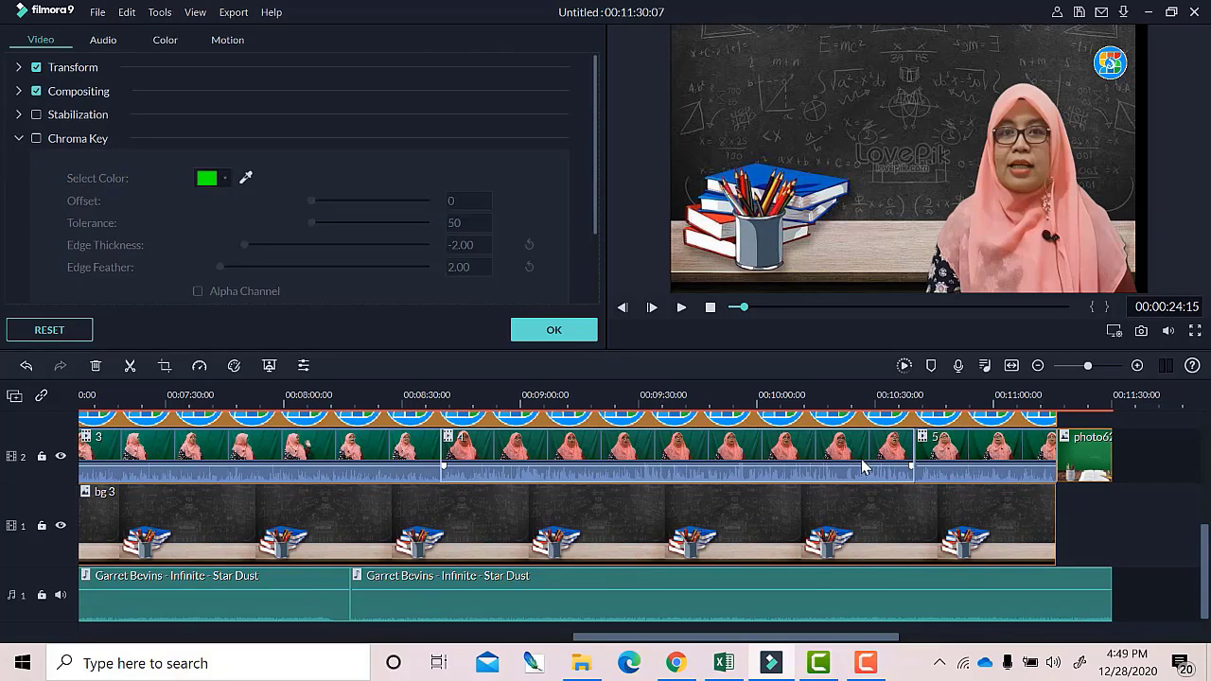
click(36, 139)
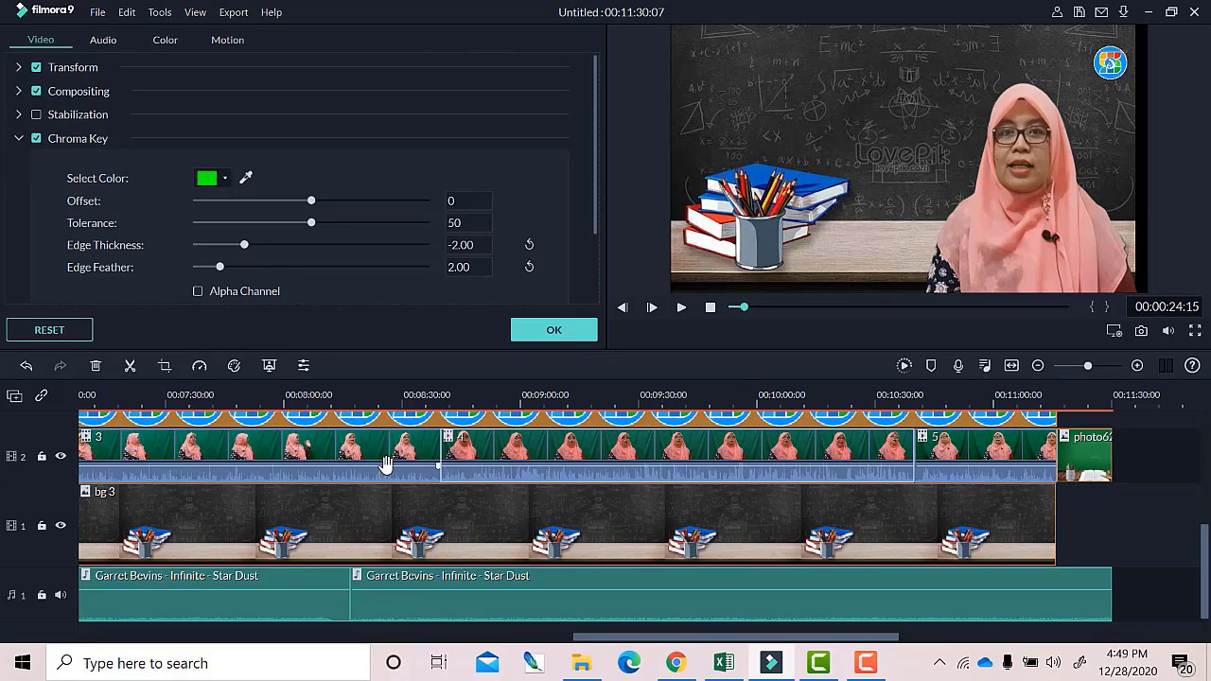
key(ctrl+z)
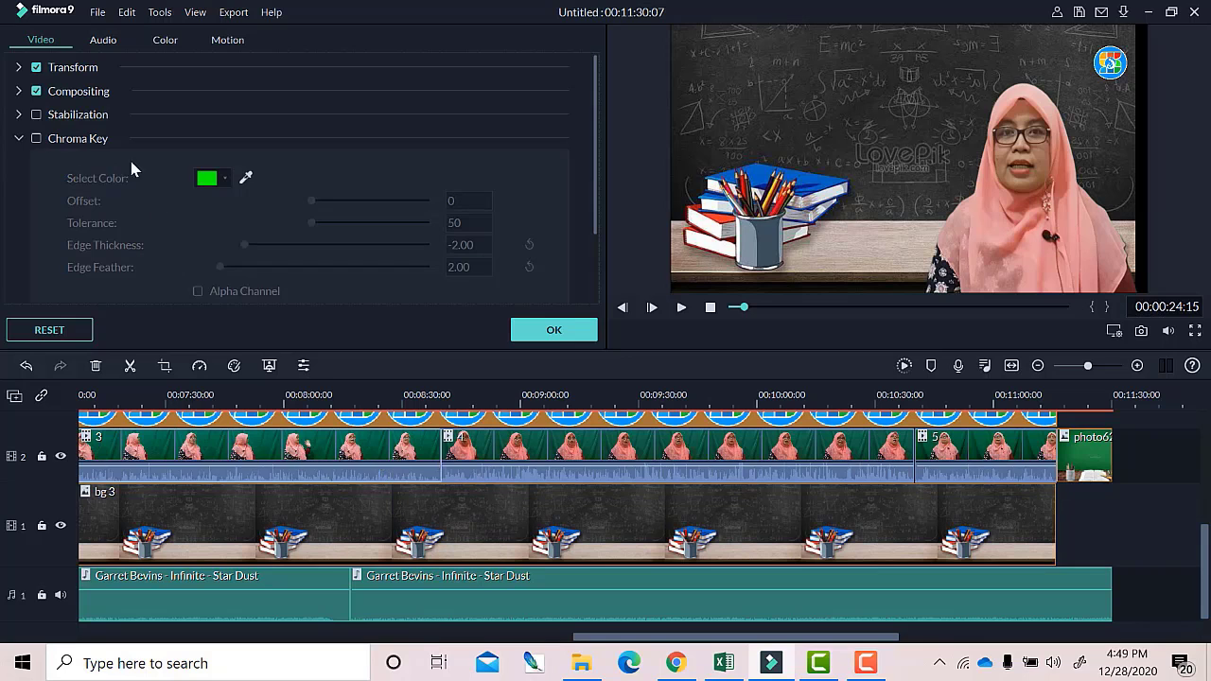
click(36, 139)
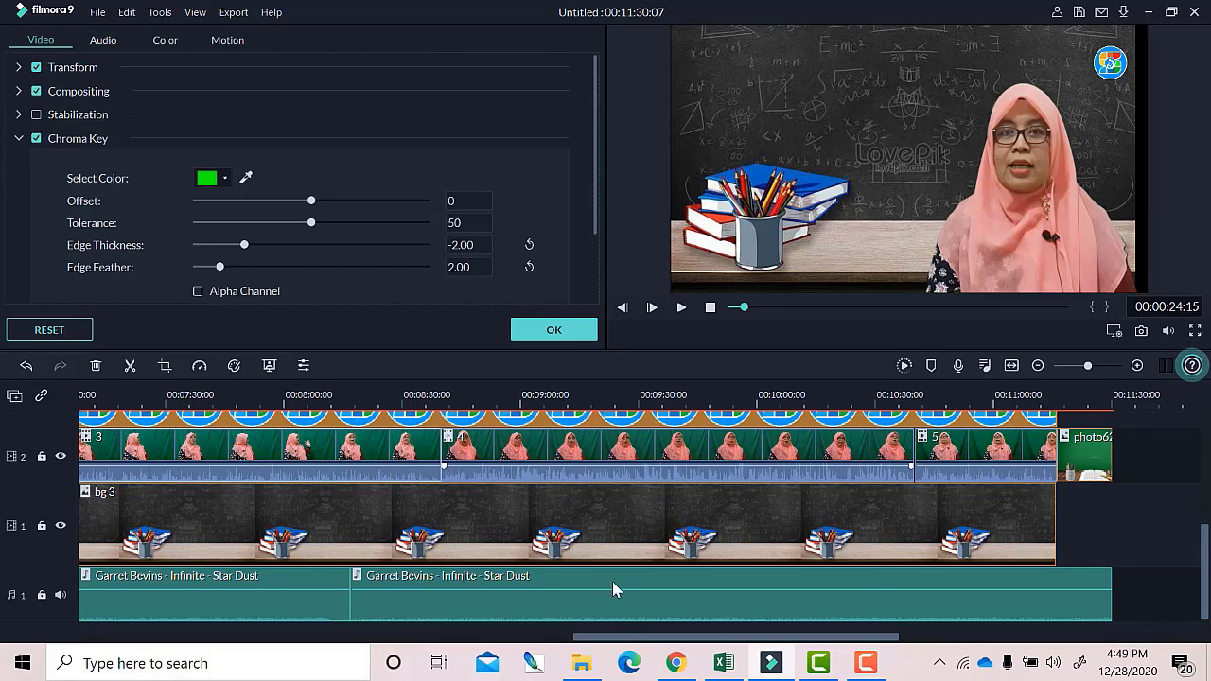
drag(625, 638, 443, 648)
key(ctrl+z)
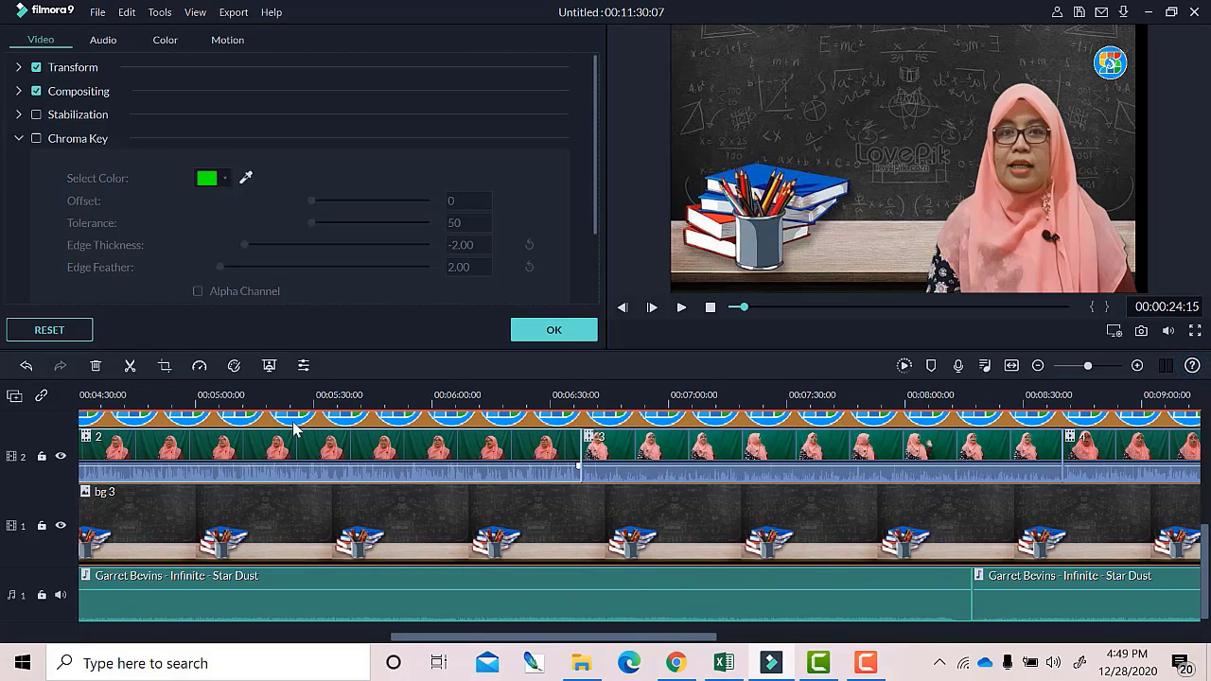
click(36, 139)
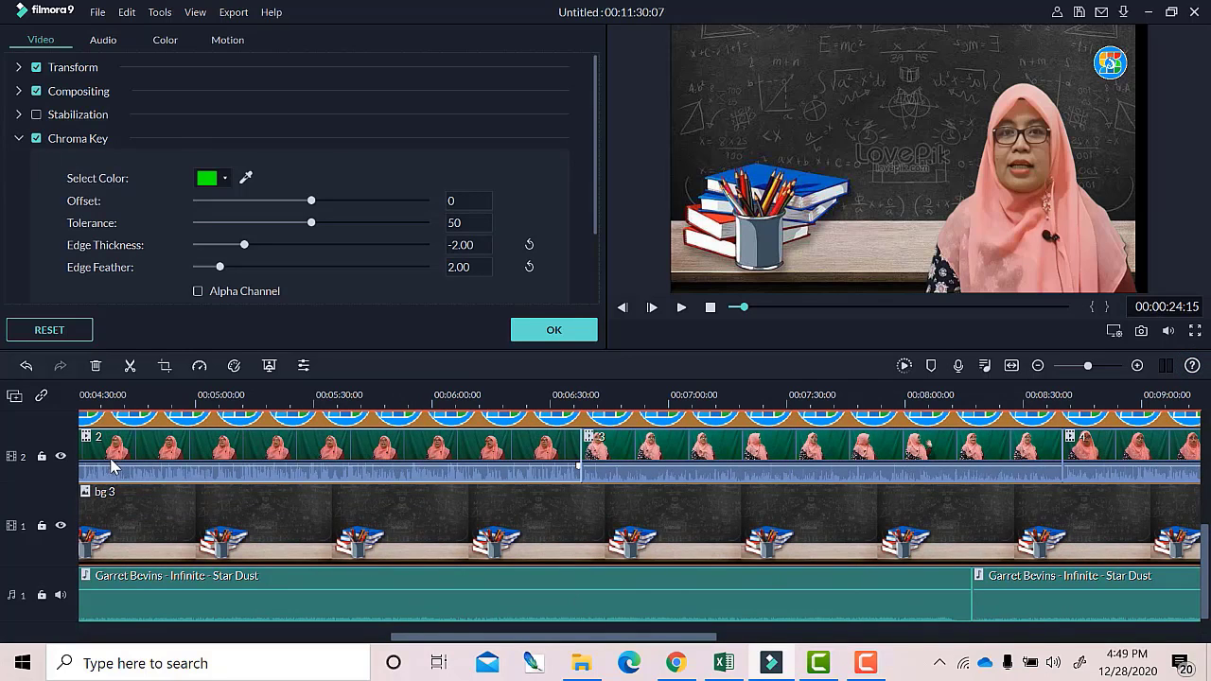
drag(440, 640, 387, 638)
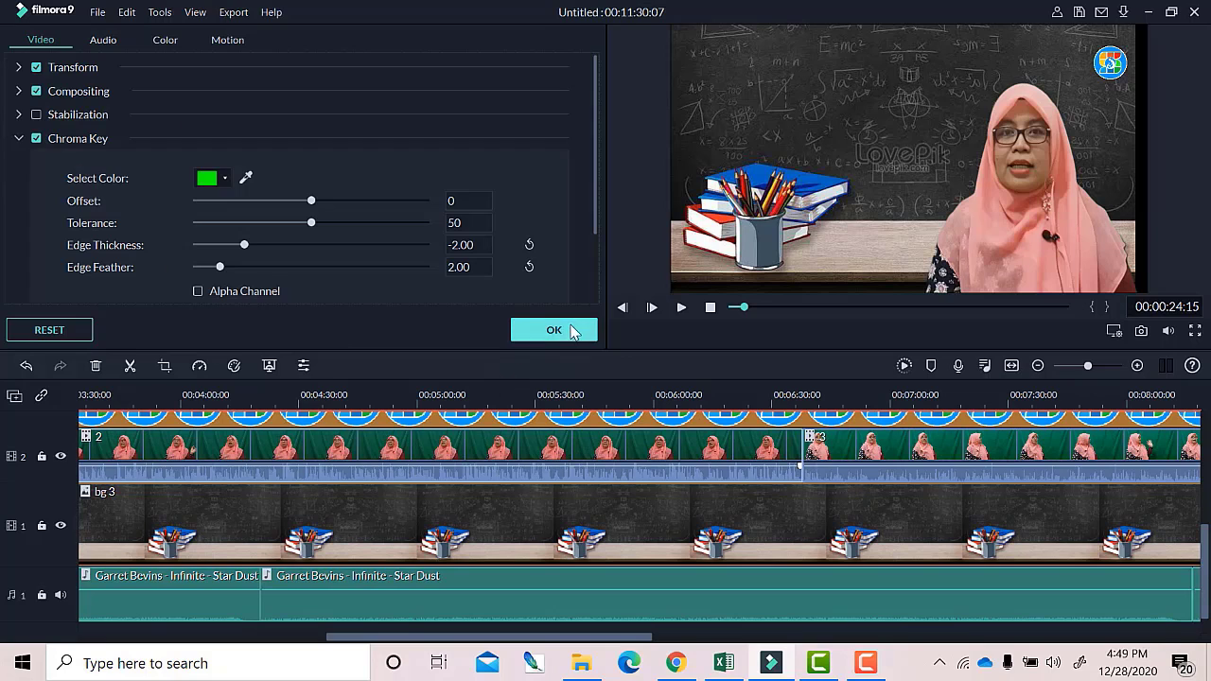
Play back the keyed footage near the start of clip 1 and move the playhead to the second title at 00:01:06:12.
click(677, 309)
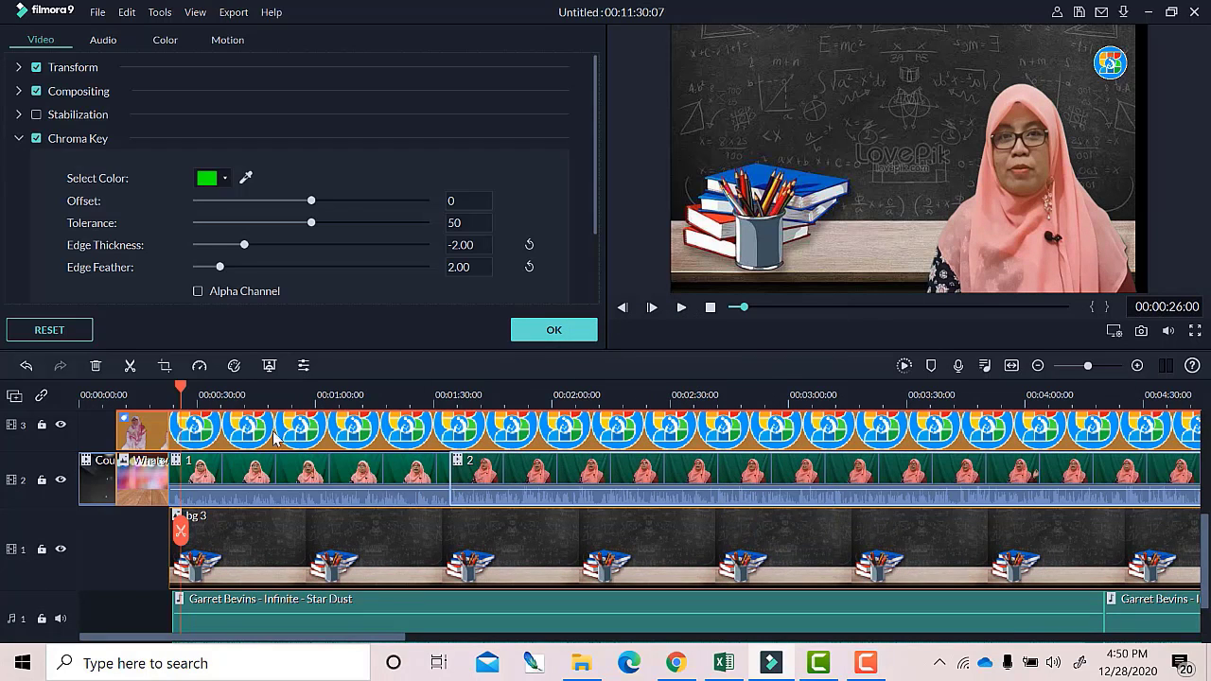
mouse_move(180, 391)
mouse_down()
mouse_move(252, 391)
mouse_move(170, 404)
mouse_up()
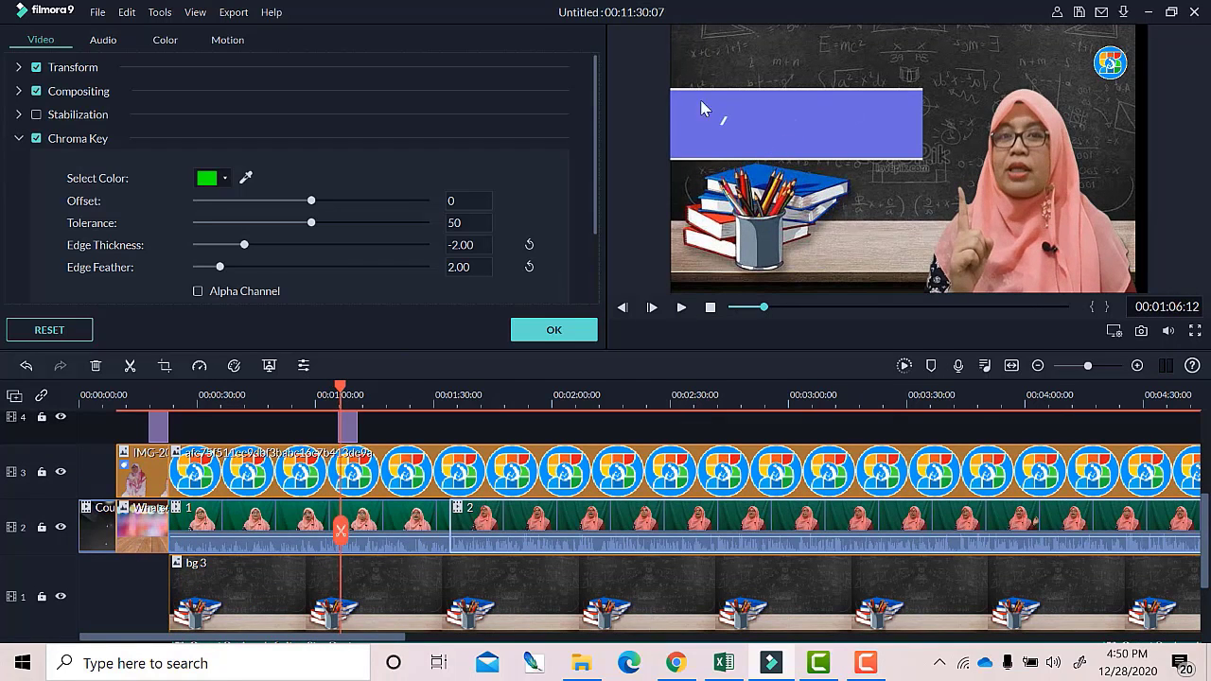
click(553, 330)
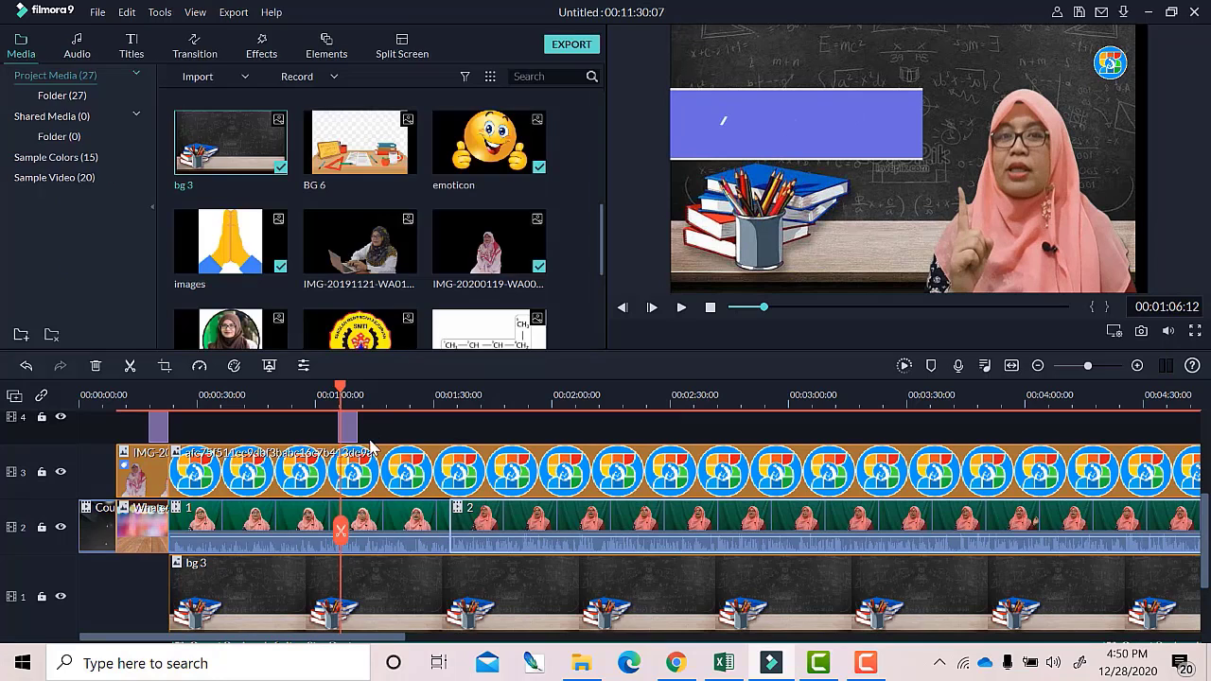
Set the font size of the New Opener 2 title at the playhead to 28.
double_click(347, 428)
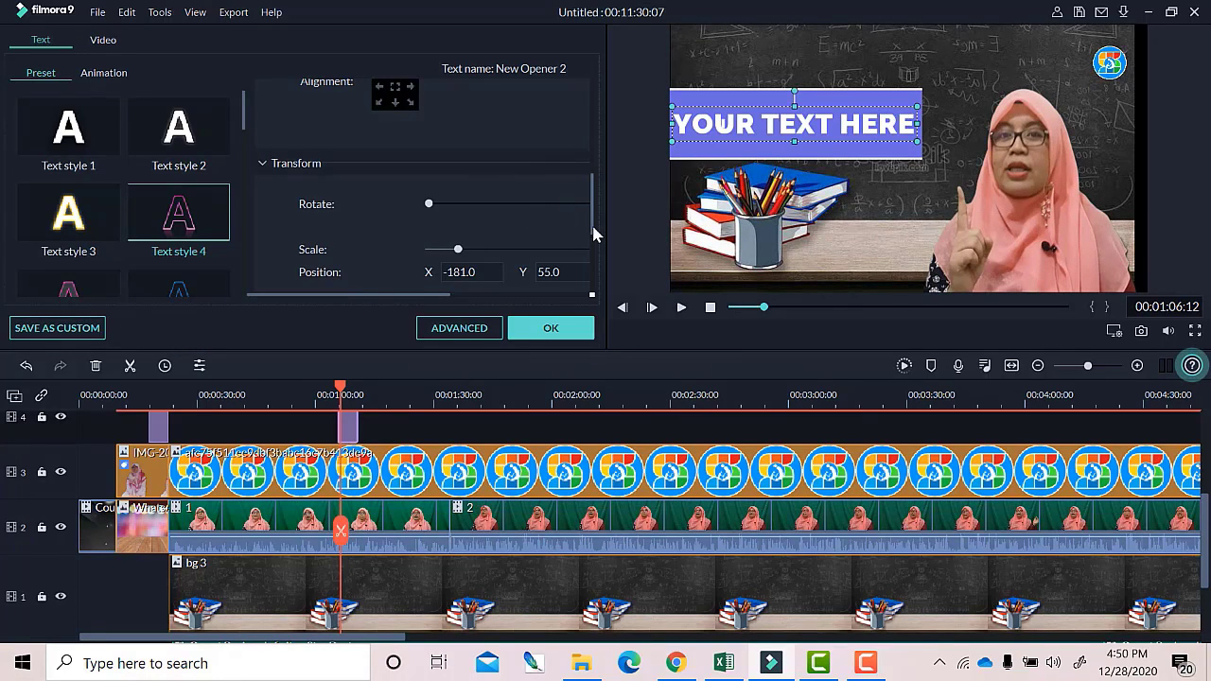
drag(587, 220, 573, 85)
click(447, 116)
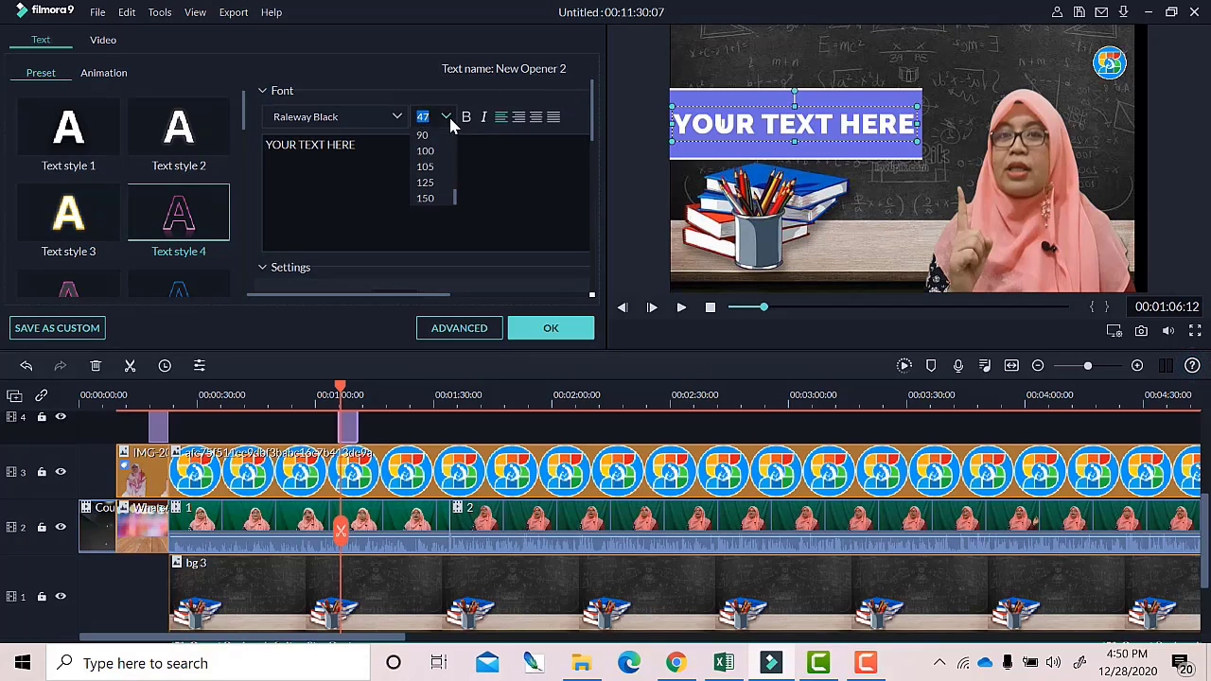
scroll(437, 149, up, 4)
click(427, 135)
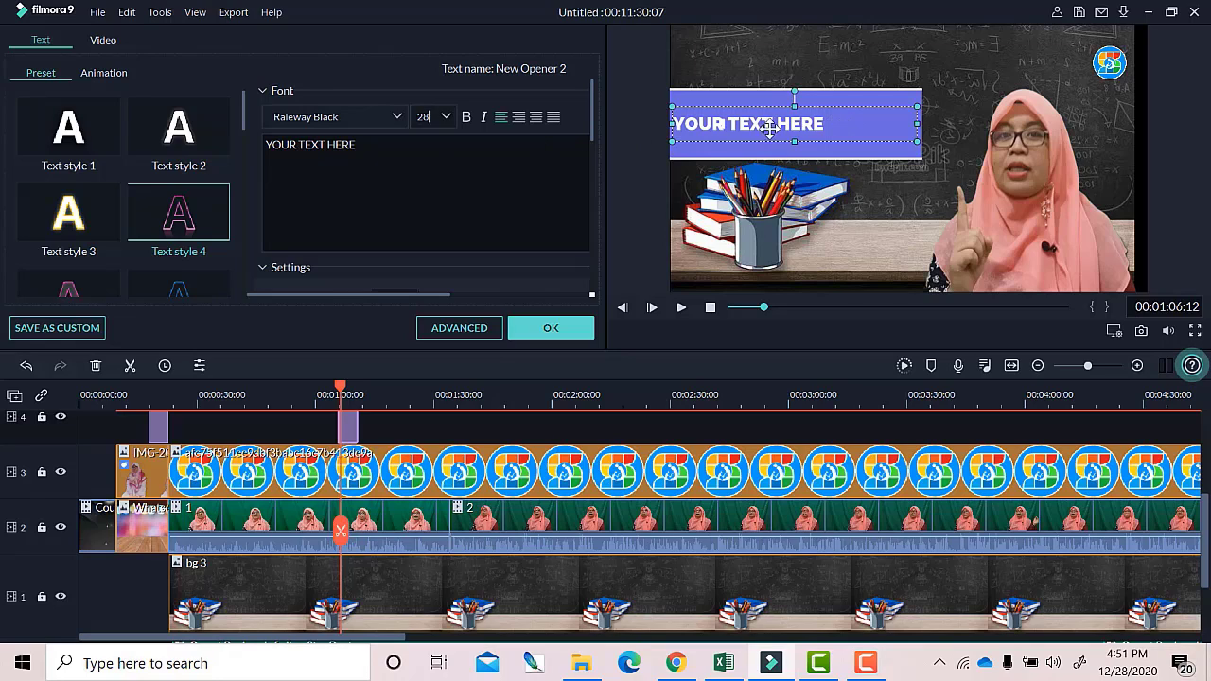
Replace the title's placeholder text with "Memberi nama sesui dengan rumus struktur".
drag(354, 147, 259, 148)
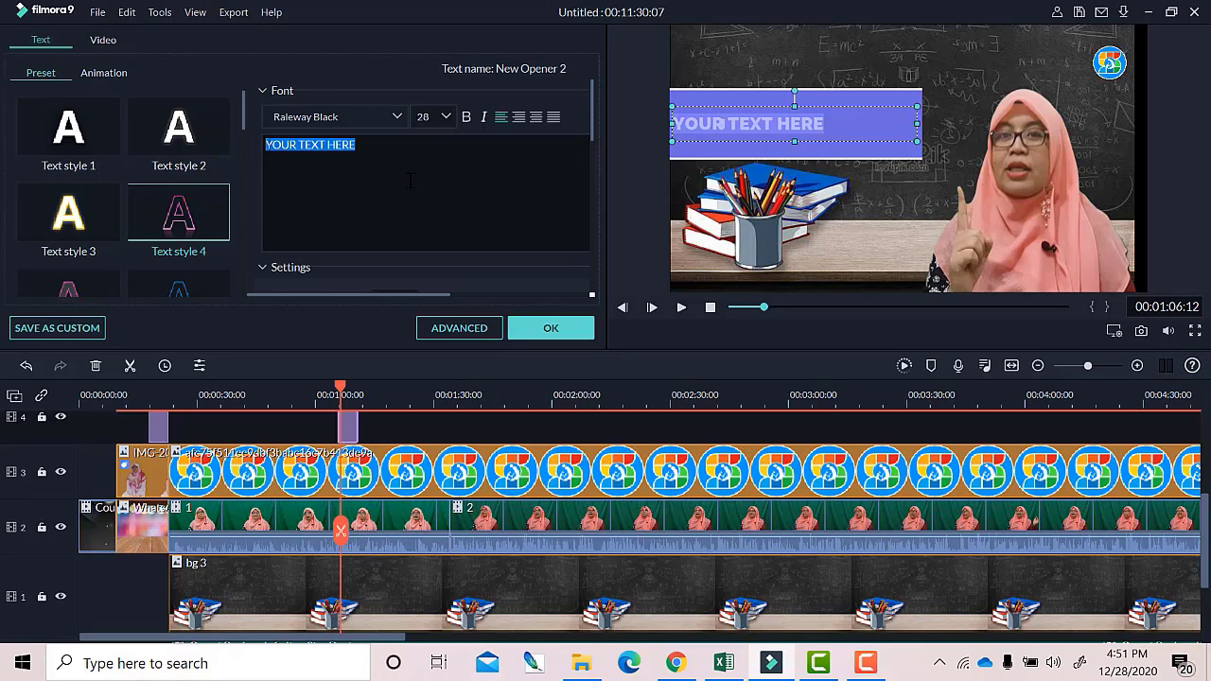
text(Memberi)
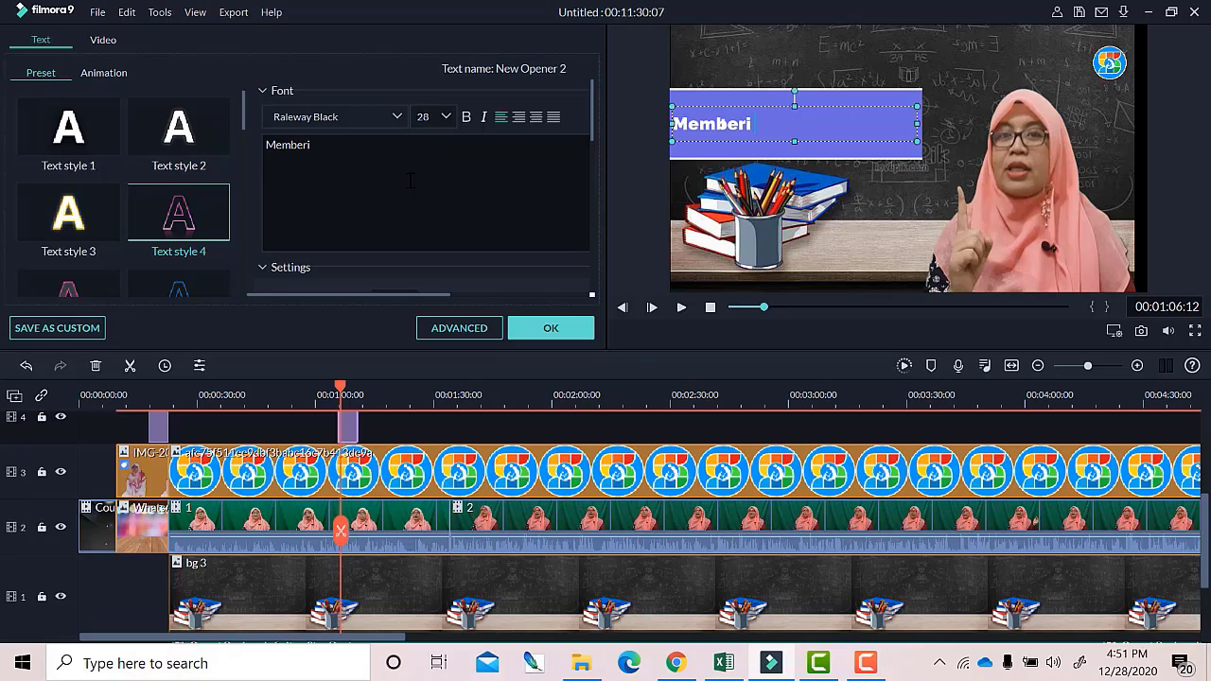
text(nama sesui)
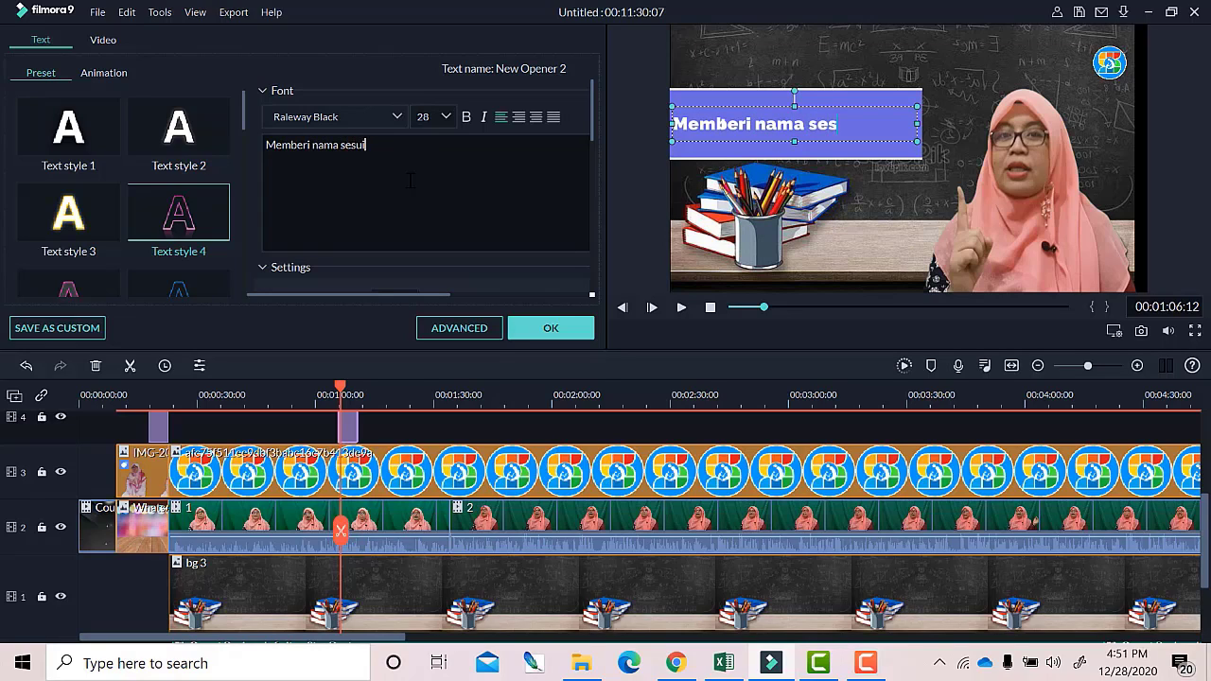
text( dengan rum)
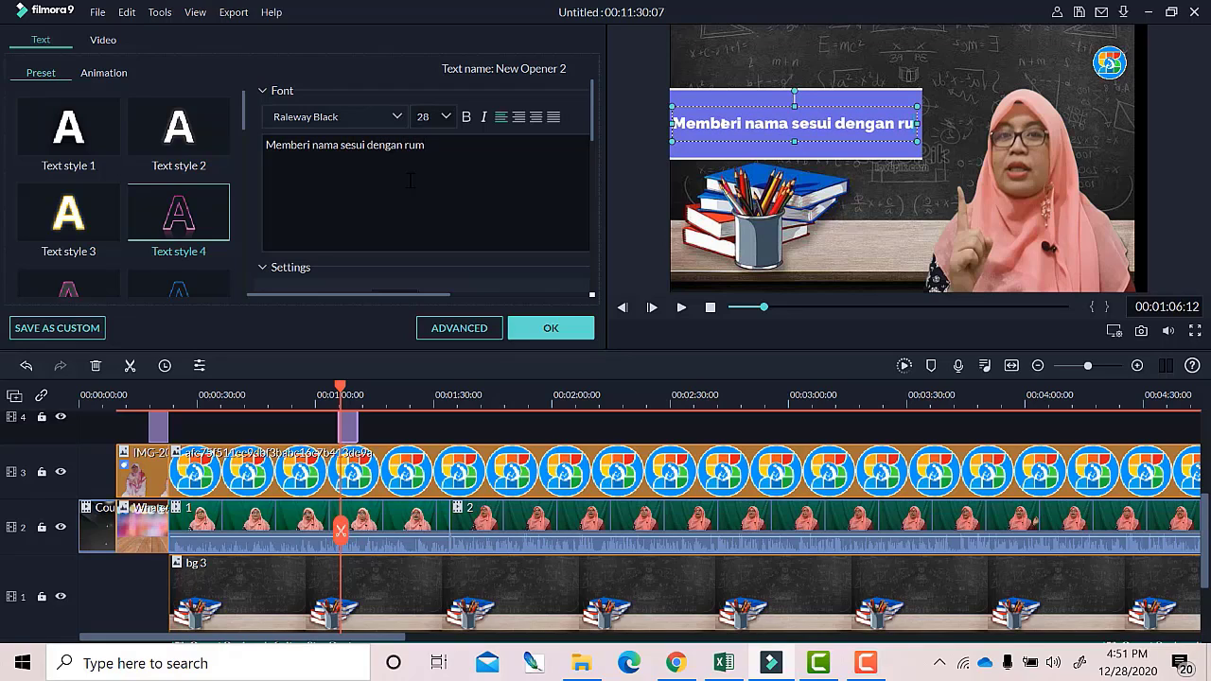
text(us s)
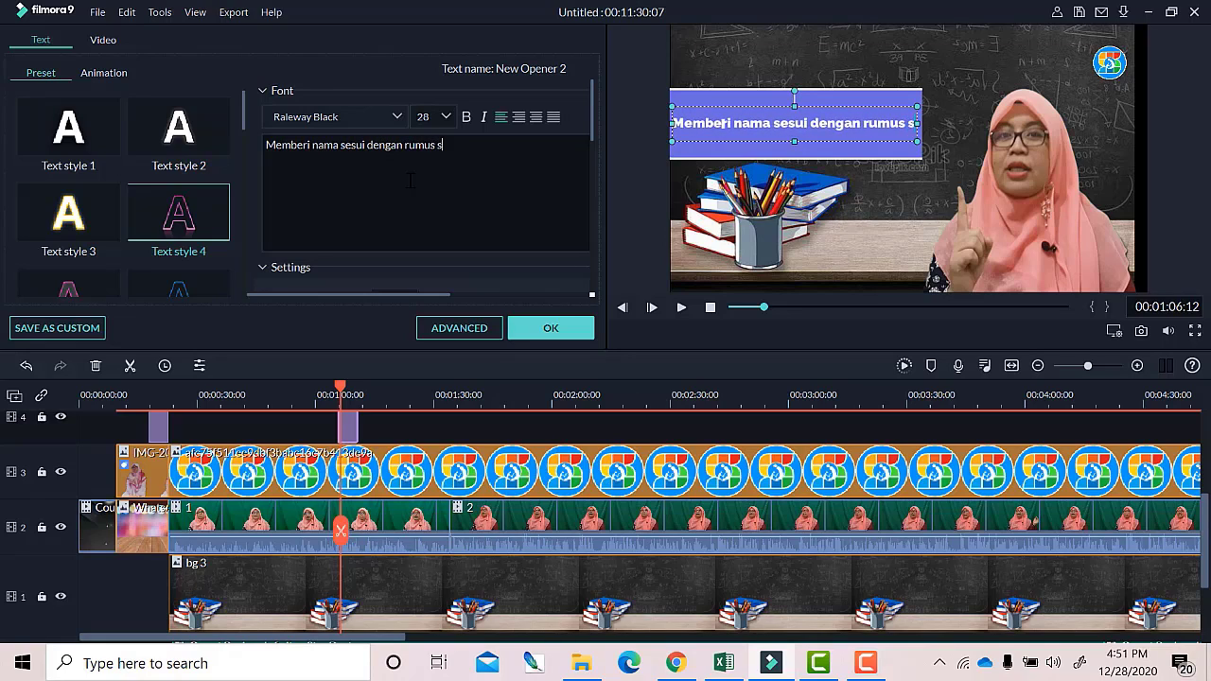
text(truktur)
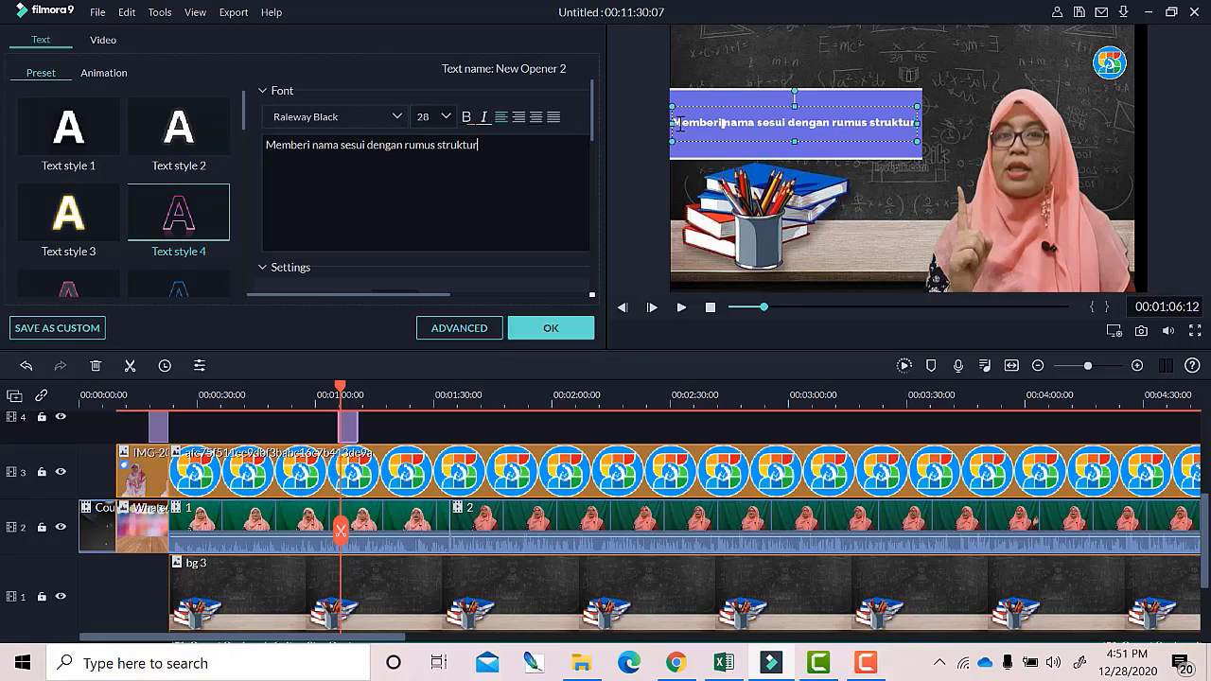
Try the Pristina font on only the words "Memberi nama sesui dengan" and undo it.
drag(674, 123, 833, 125)
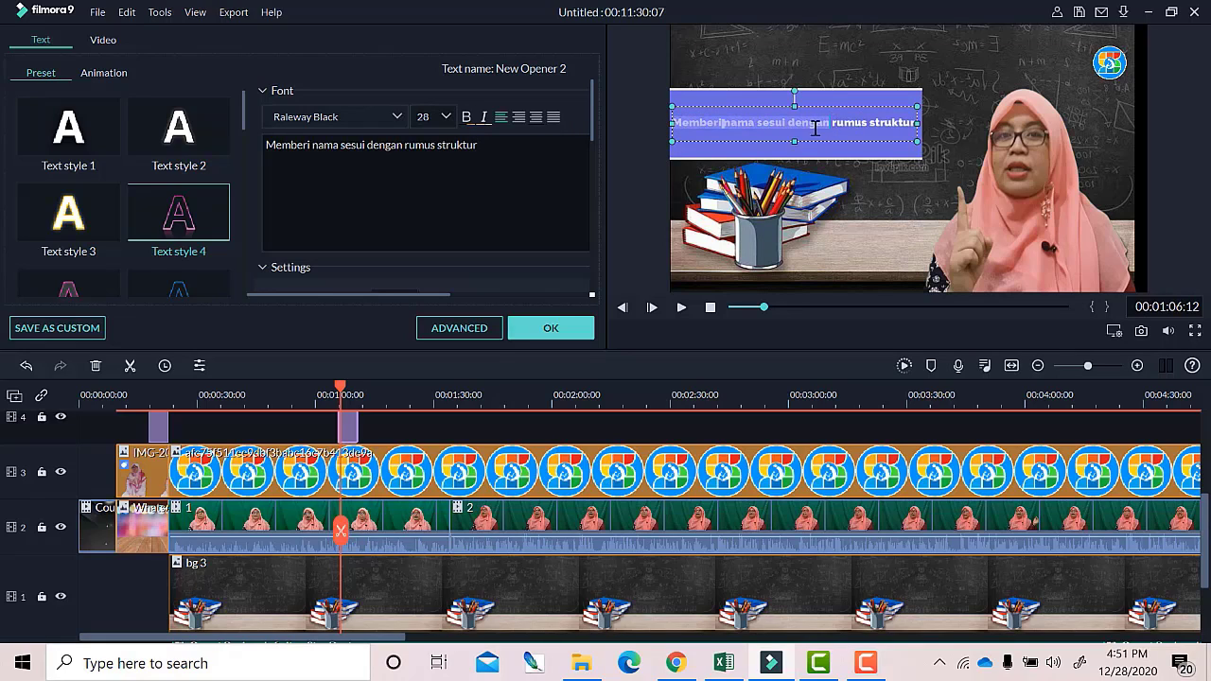
click(364, 115)
click(397, 117)
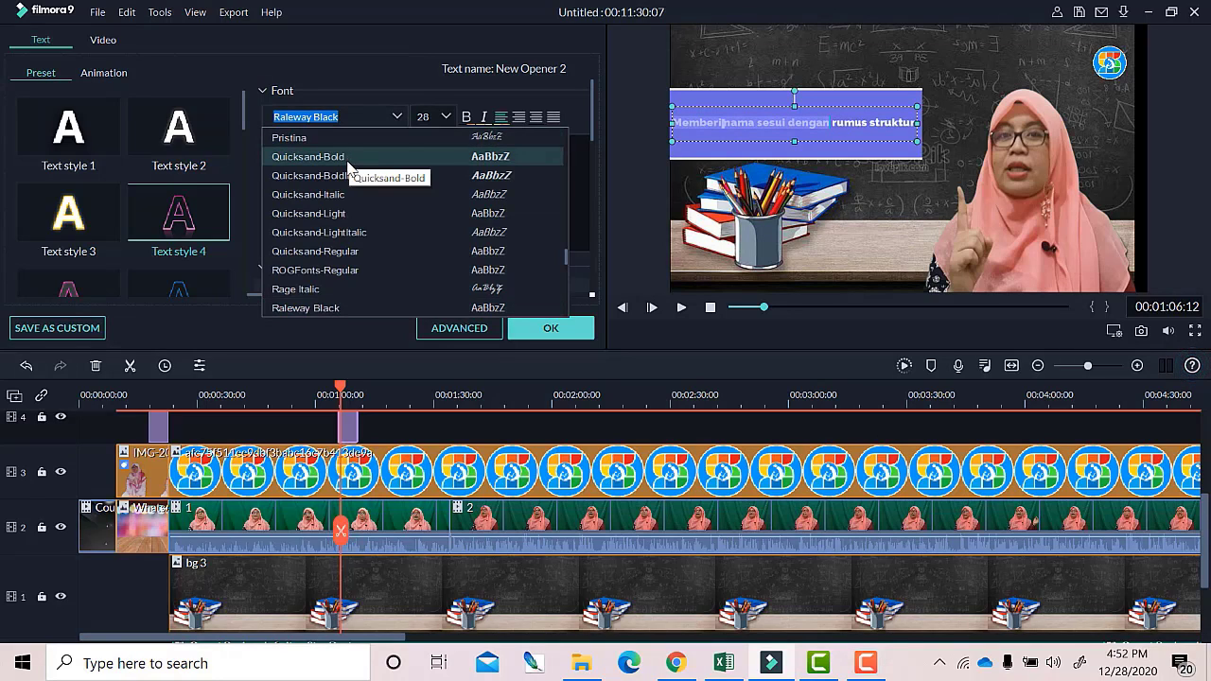
click(304, 139)
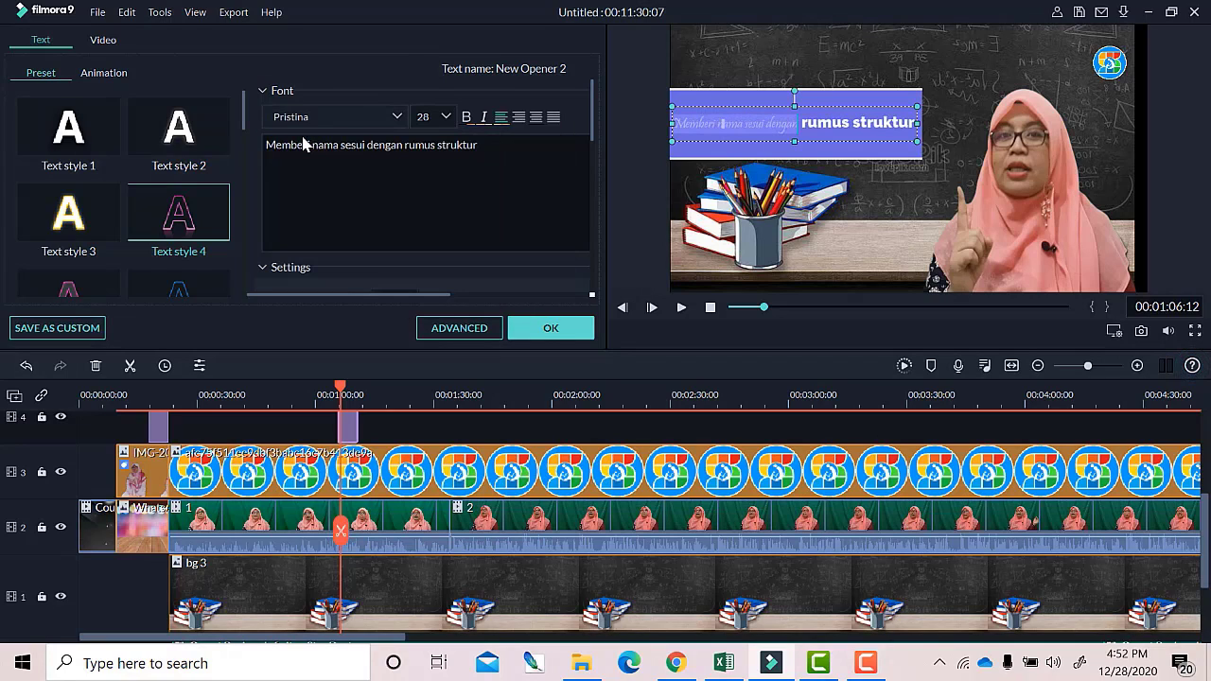
click(26, 366)
click(863, 78)
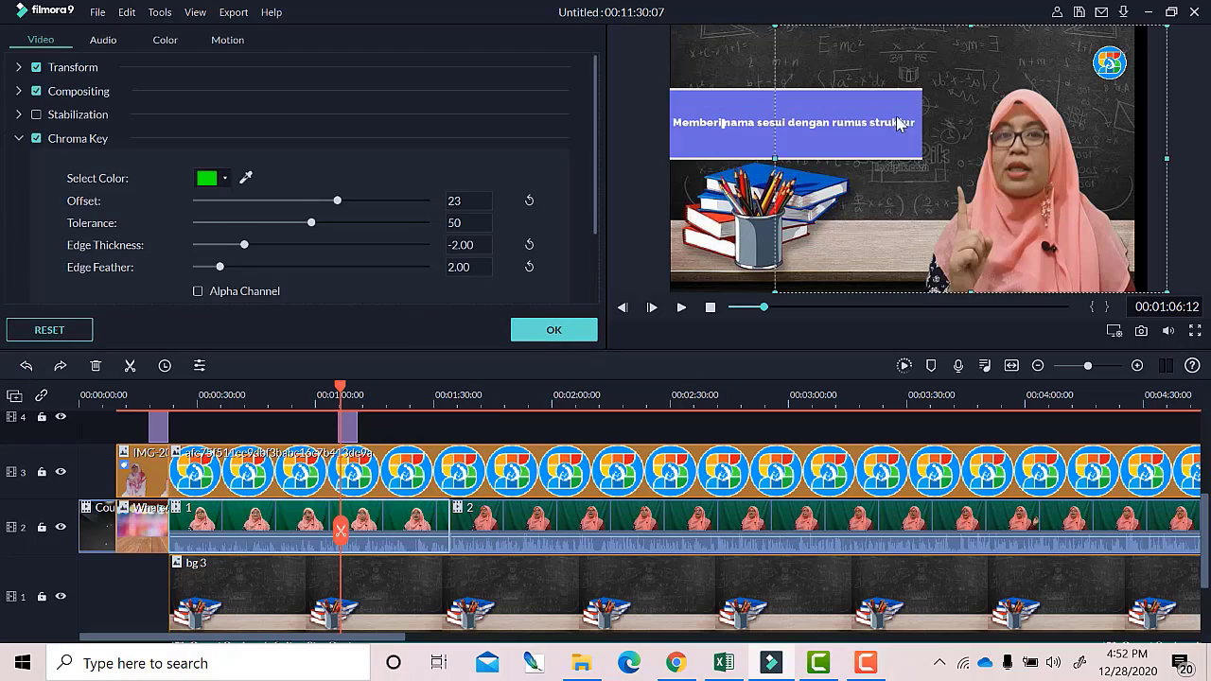
click(554, 330)
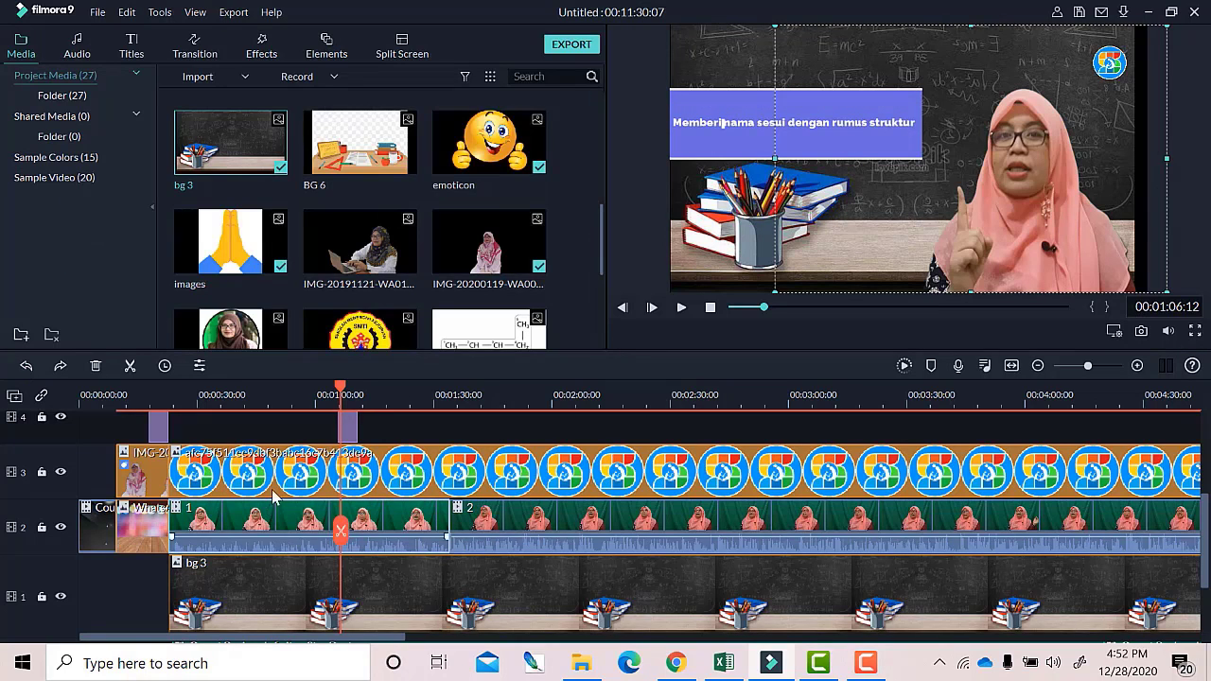
Reopen the New Opener 2 title and set the font of its whole text to Pristina.
double_click(345, 435)
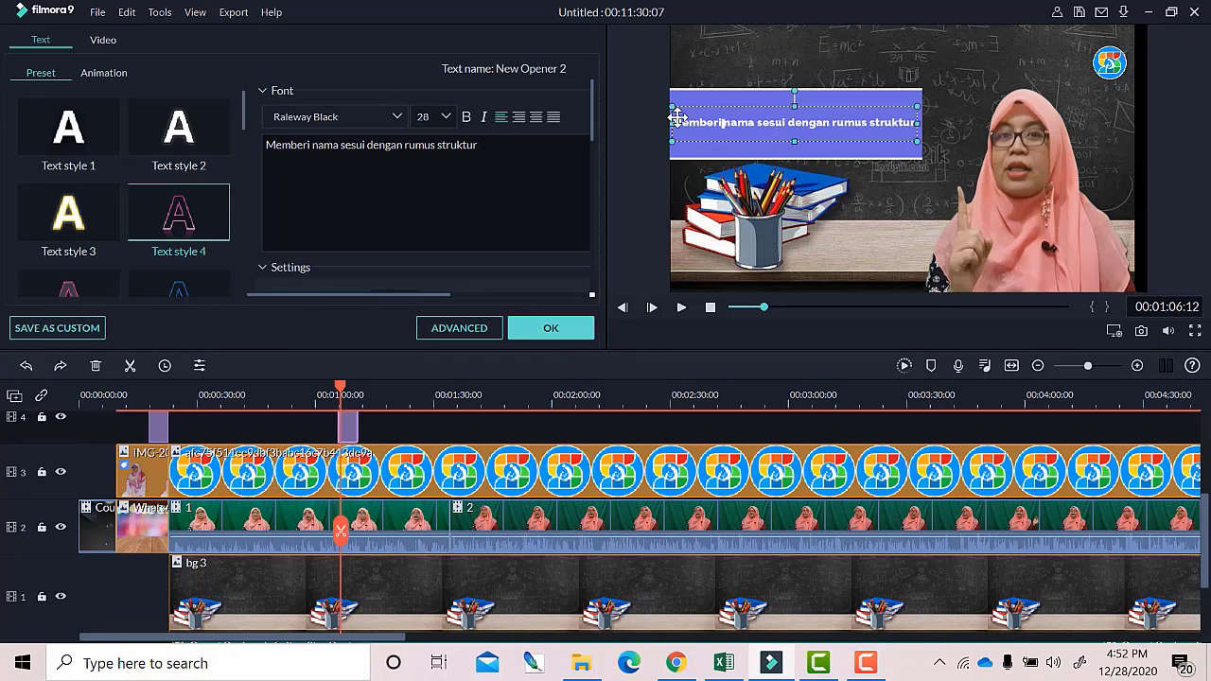
click(399, 120)
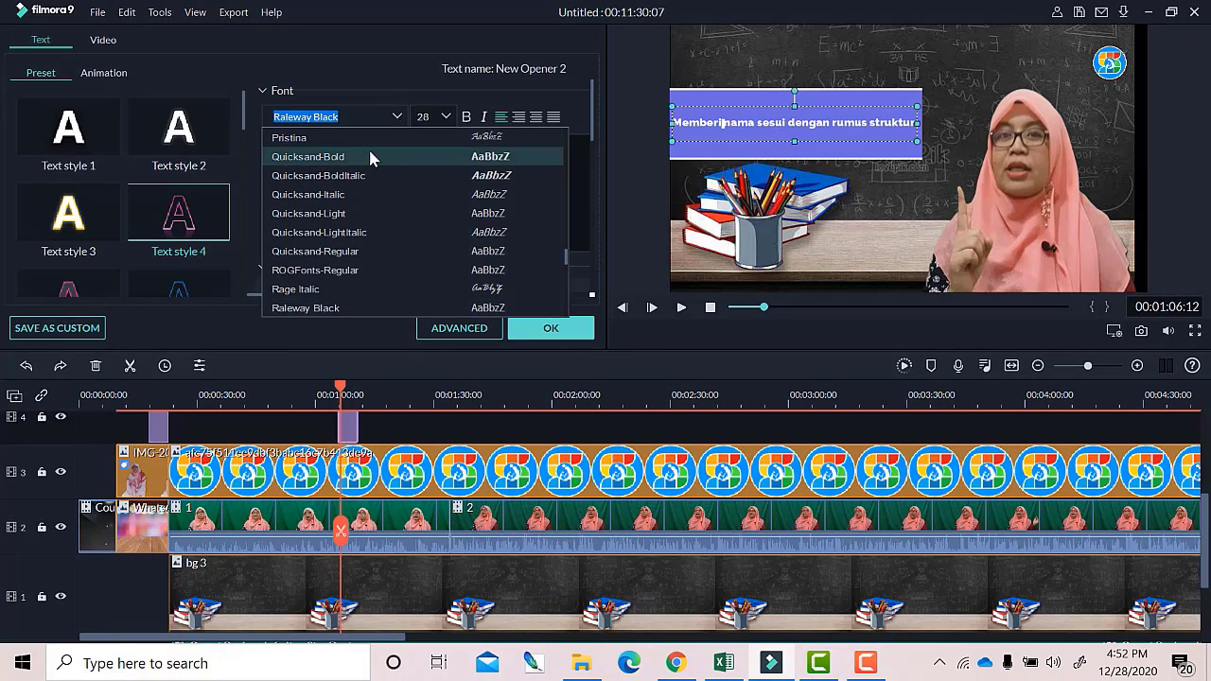
click(370, 140)
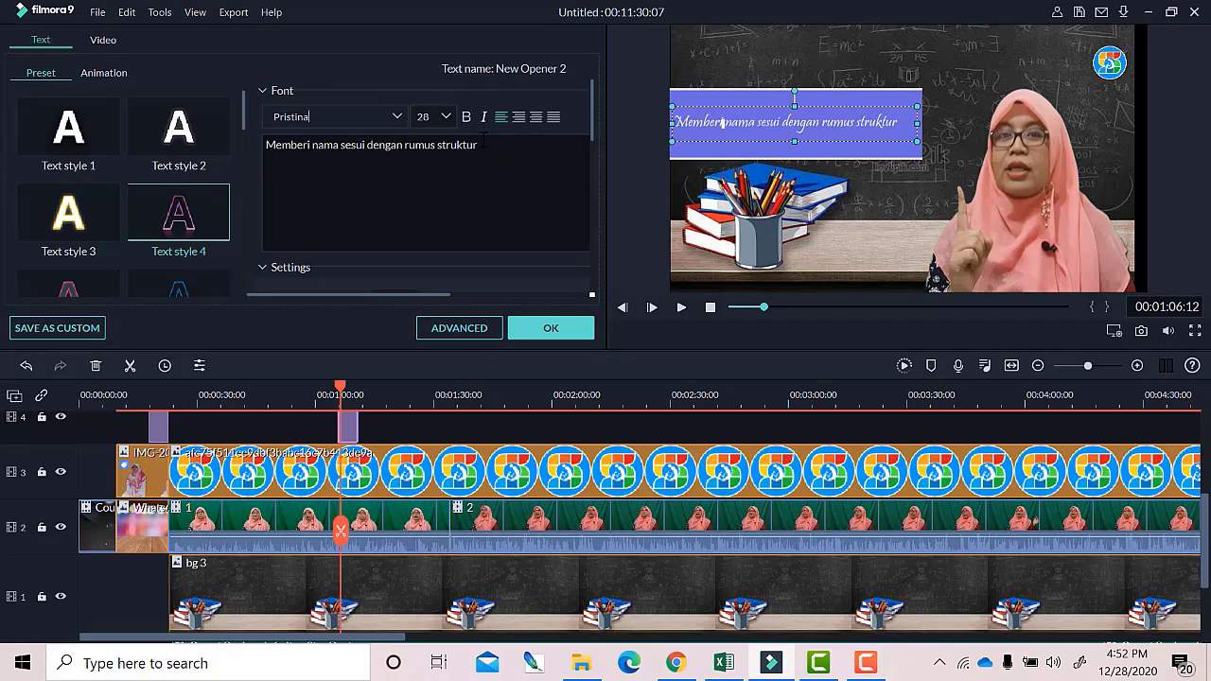
Change the title's text colour, trying pink before black, and play the video from 00:01:06:15.
scroll(524, 236, down, 1)
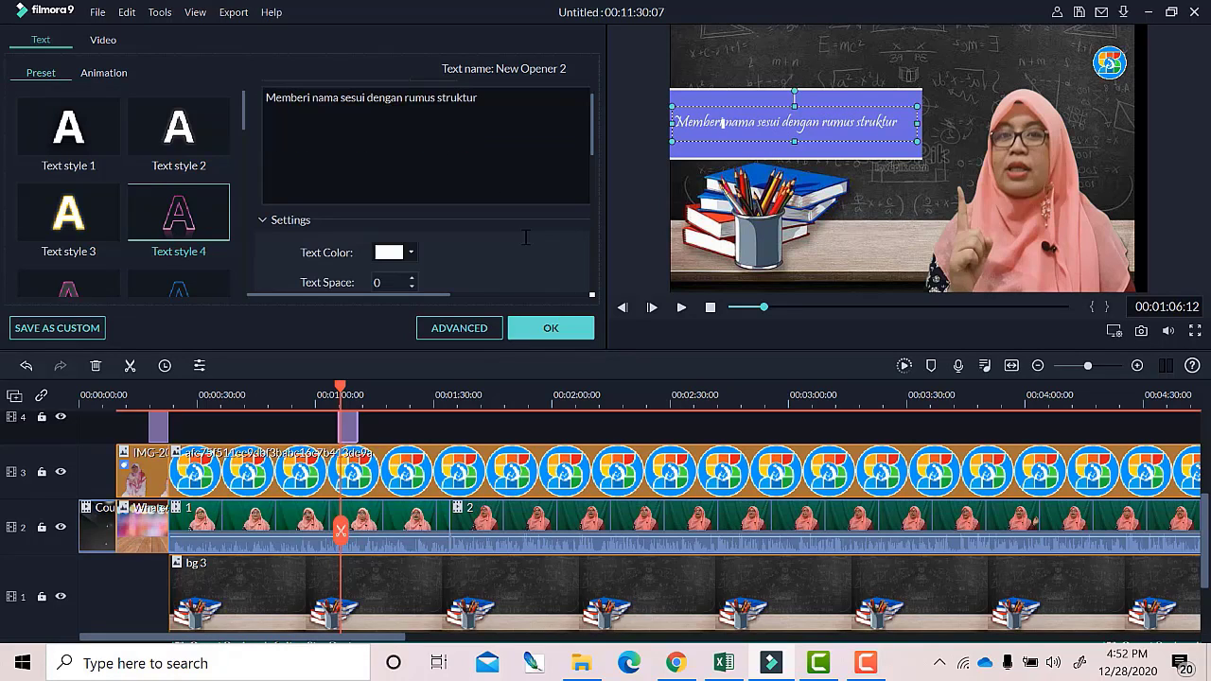
click(412, 256)
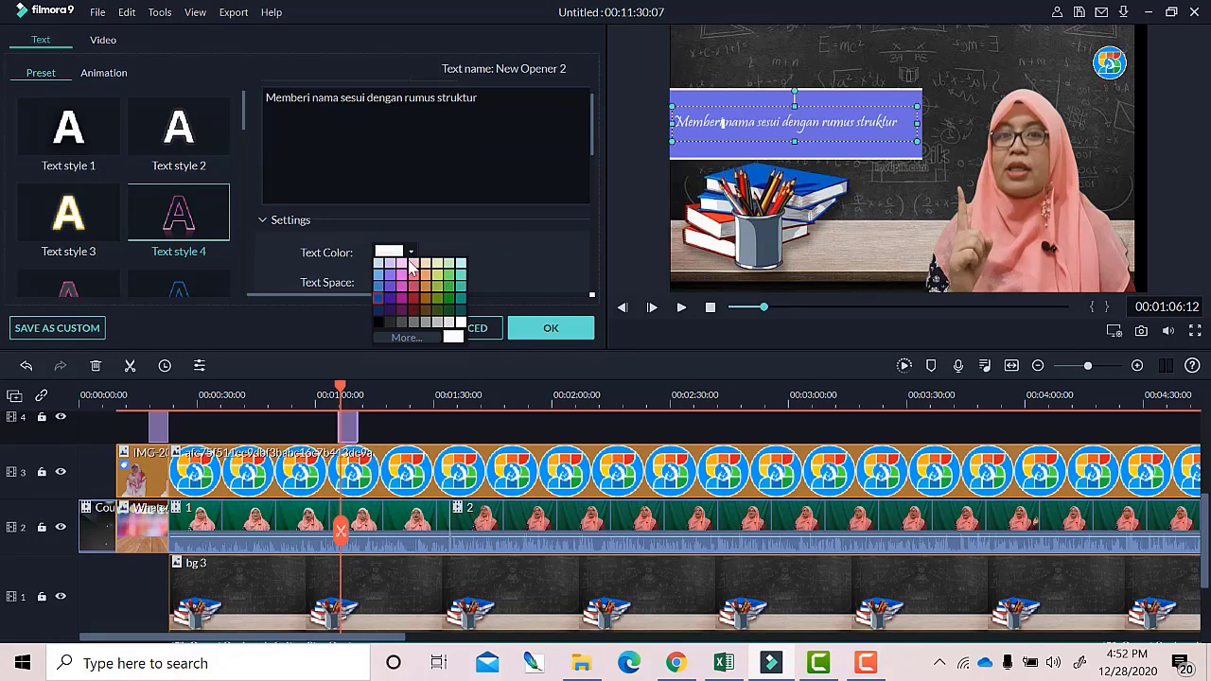
click(408, 282)
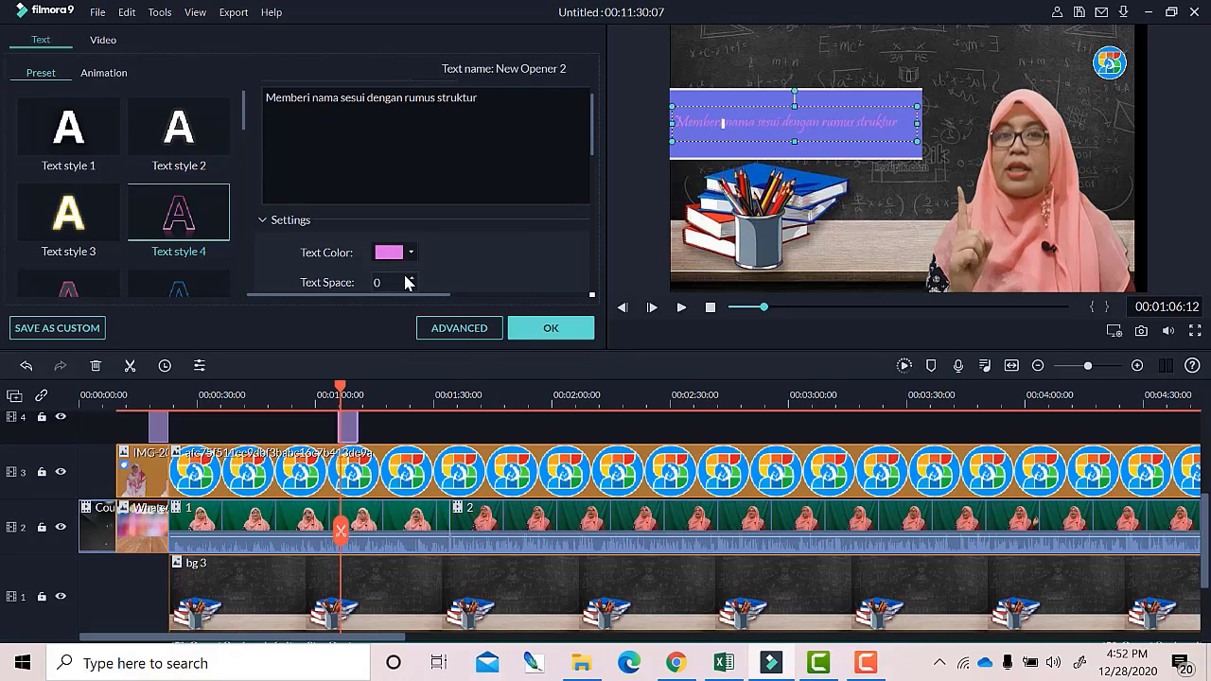
click(409, 256)
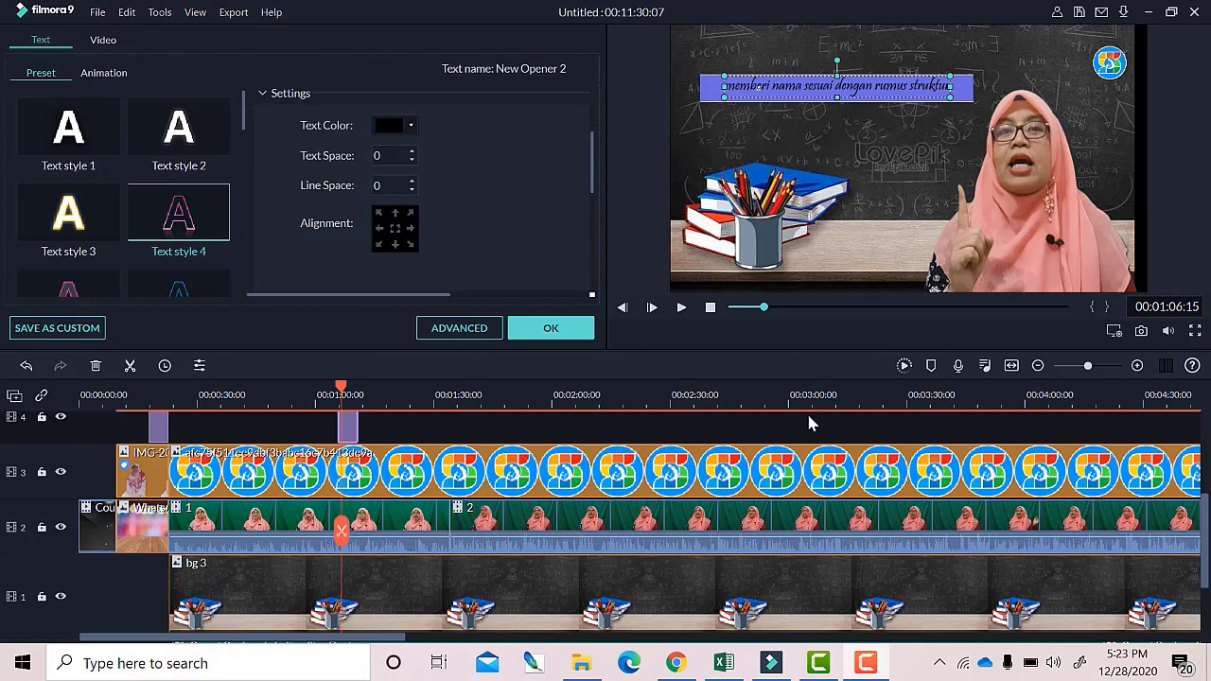
click(558, 332)
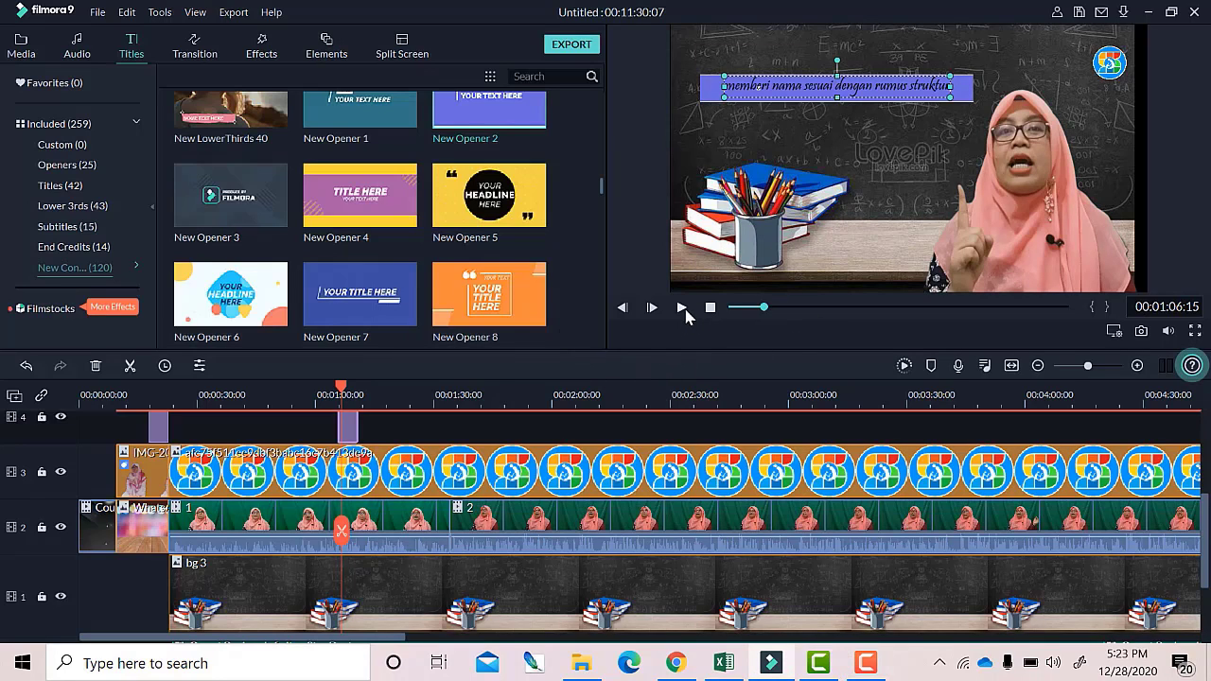
click(683, 308)
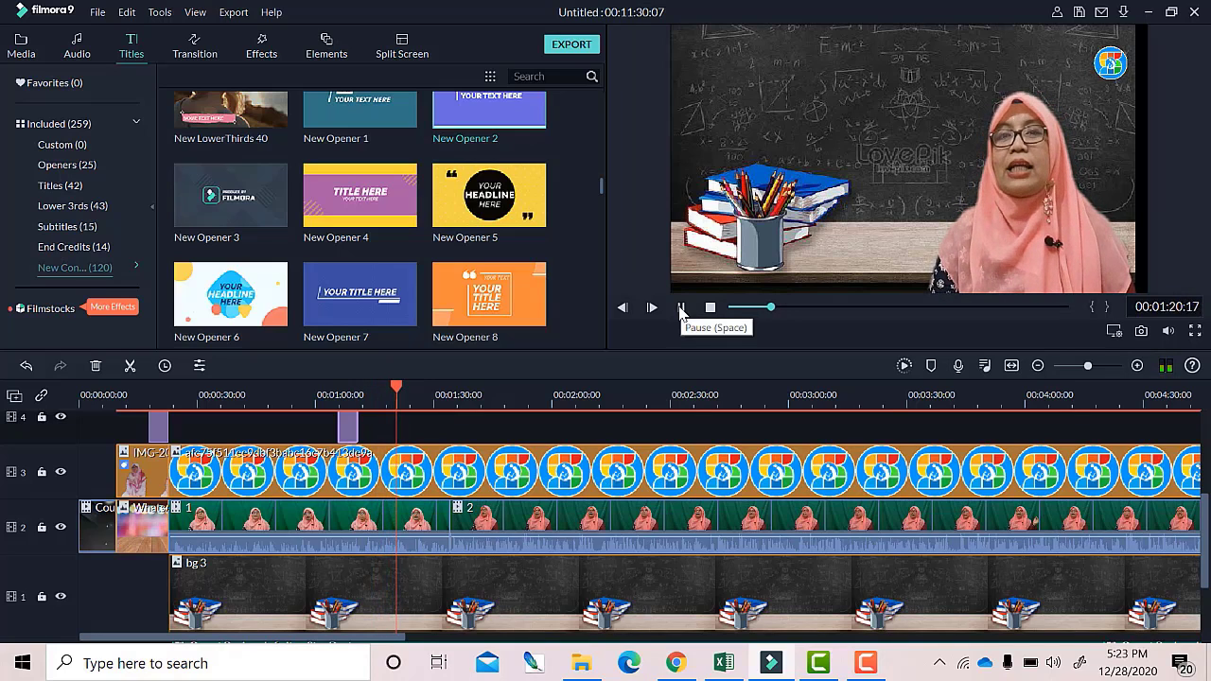
Pause playback and duplicate the New Opener 2 title clip around 00:01:05:22 on track 4 by copying and pasting it.
click(678, 313)
scroll(376, 492, up, 2)
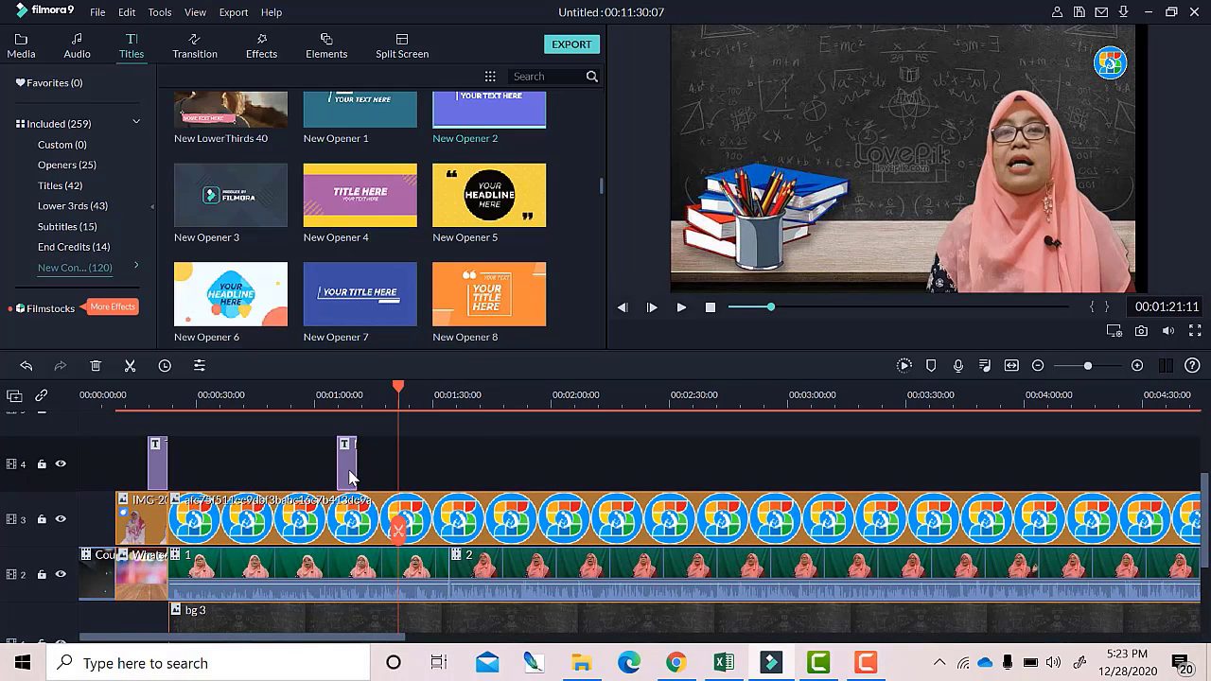
double_click(349, 476)
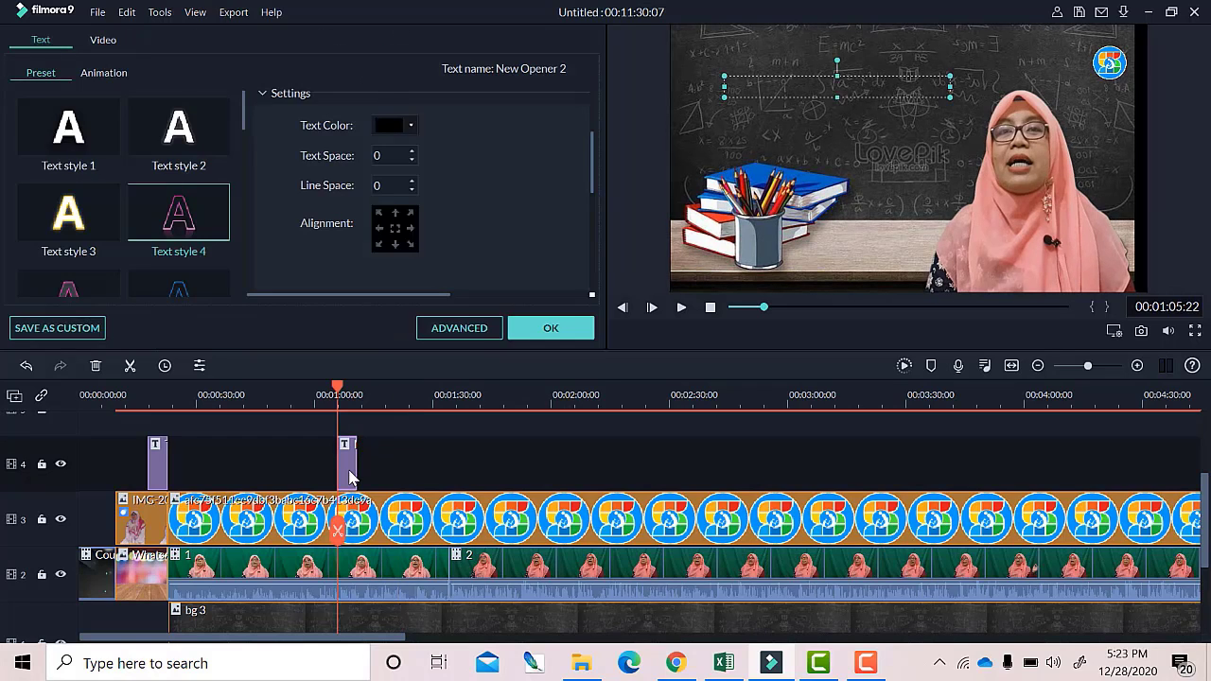
right_click(349, 476)
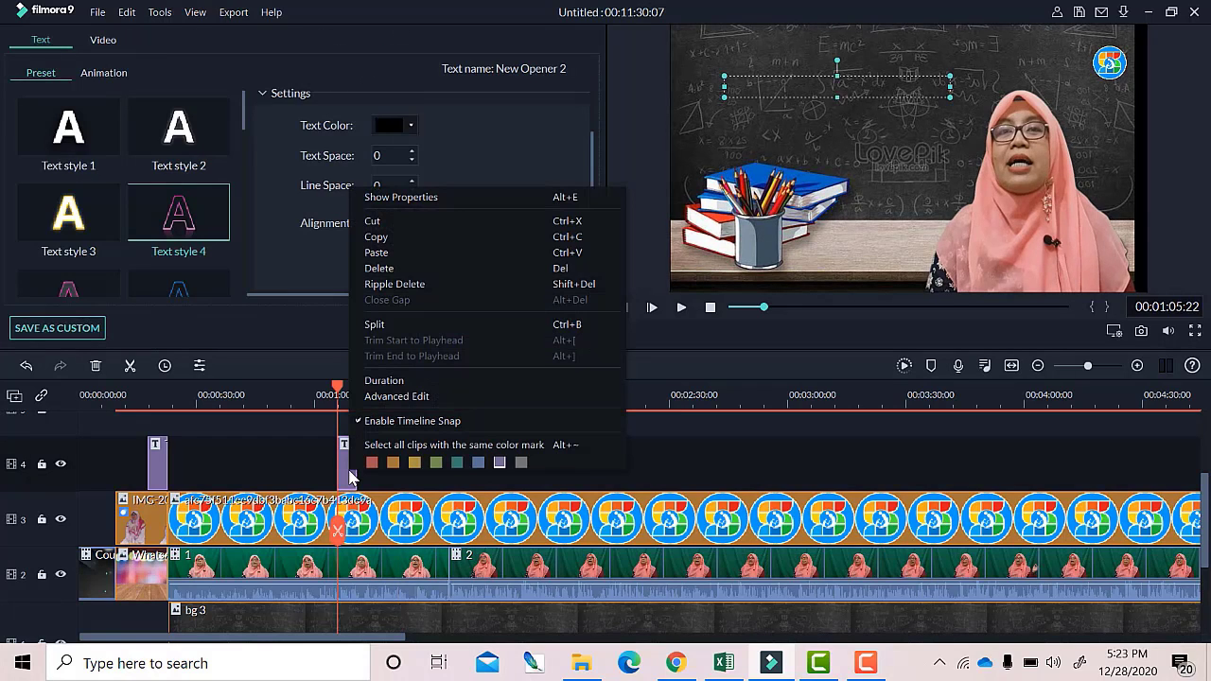
click(389, 238)
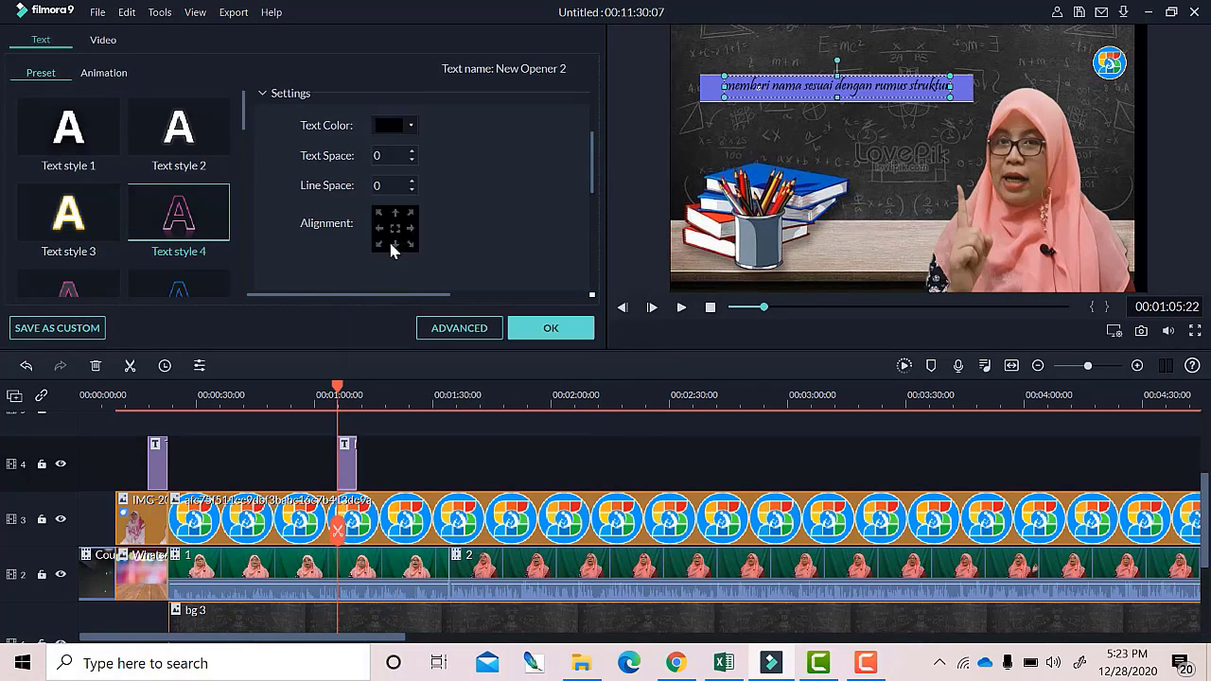
right_click(450, 443)
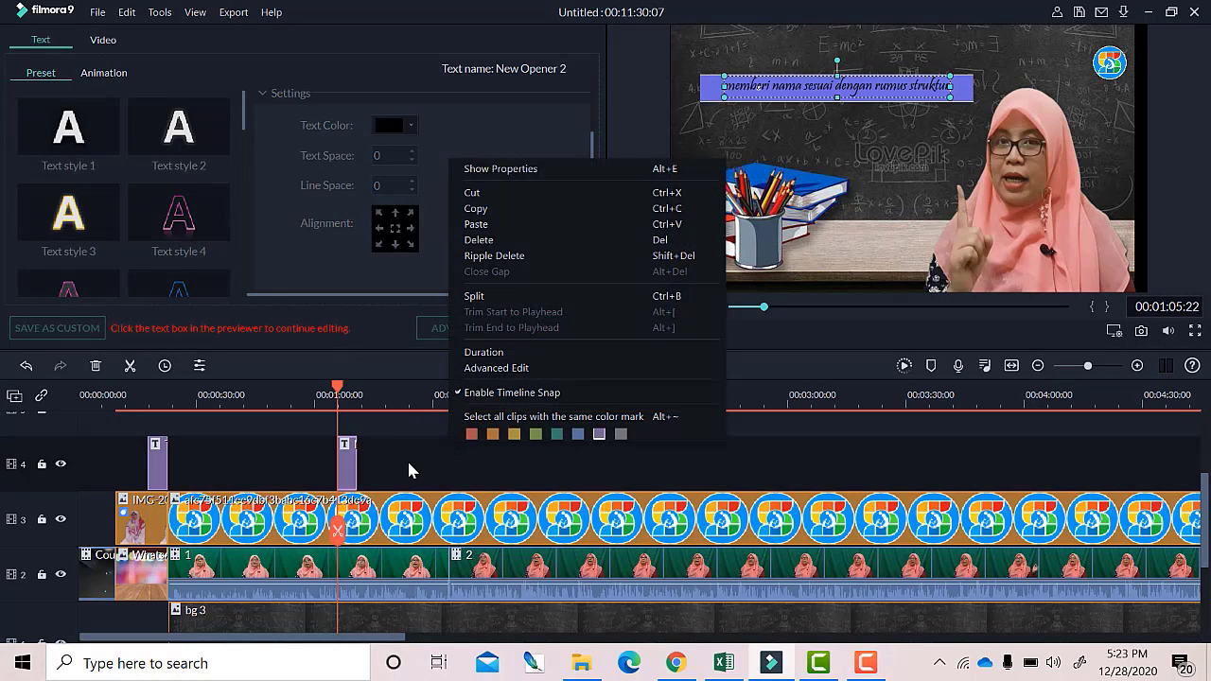
click(488, 227)
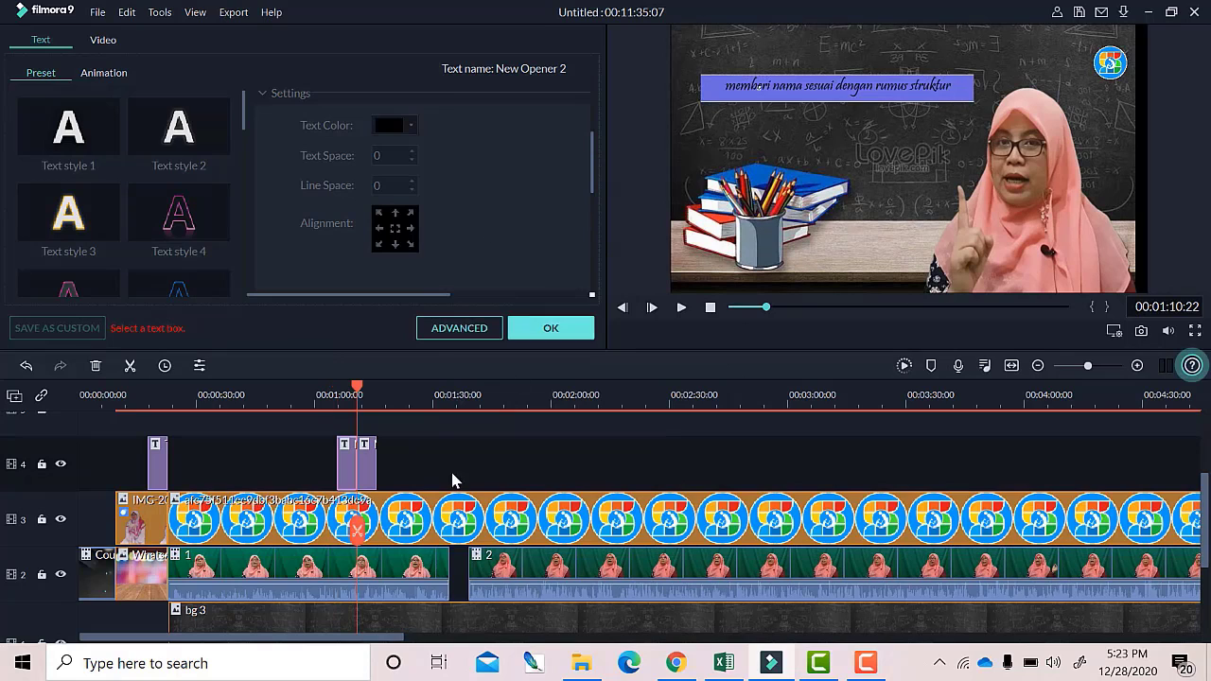
Play the video to 00:01:14:02 and move the copied title clip to start at that point on track 4.
drag(370, 472, 357, 390)
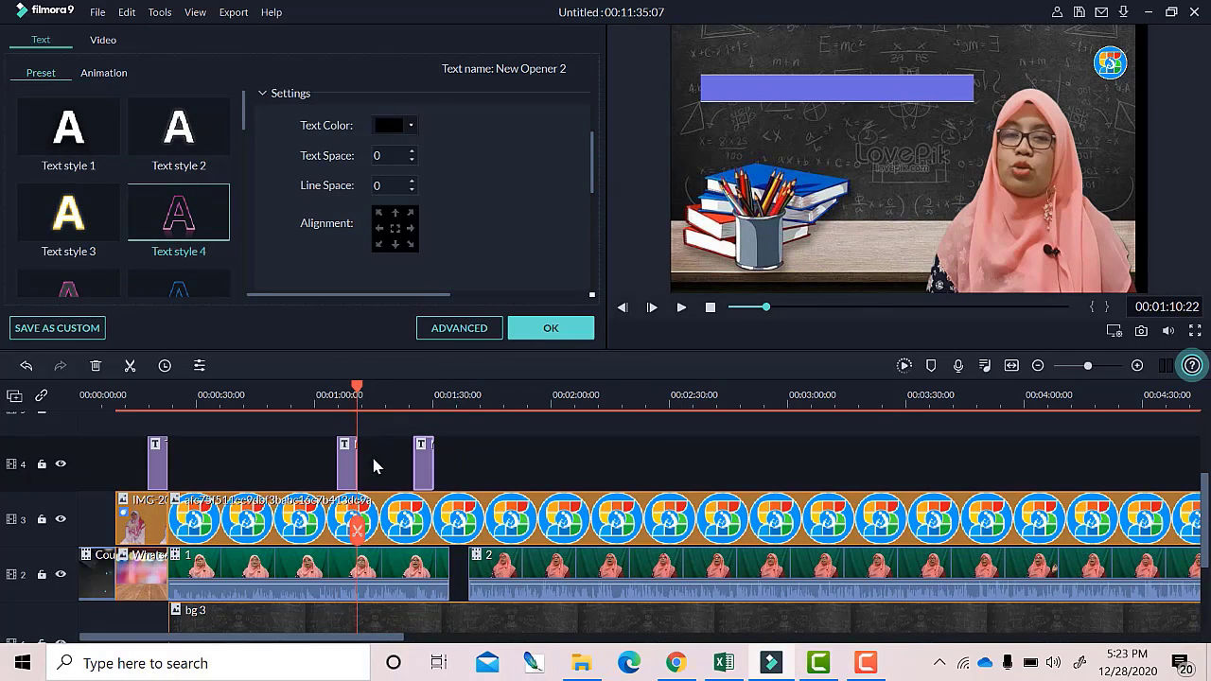
click(681, 308)
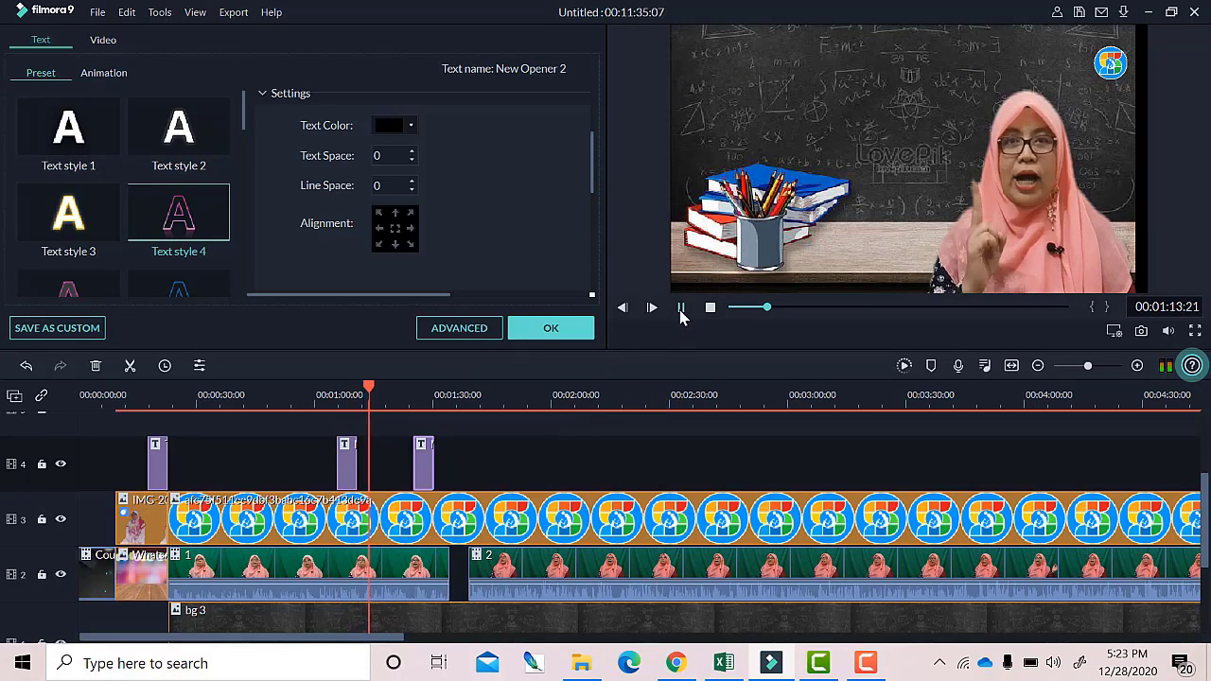
key(space)
drag(423, 484, 383, 481)
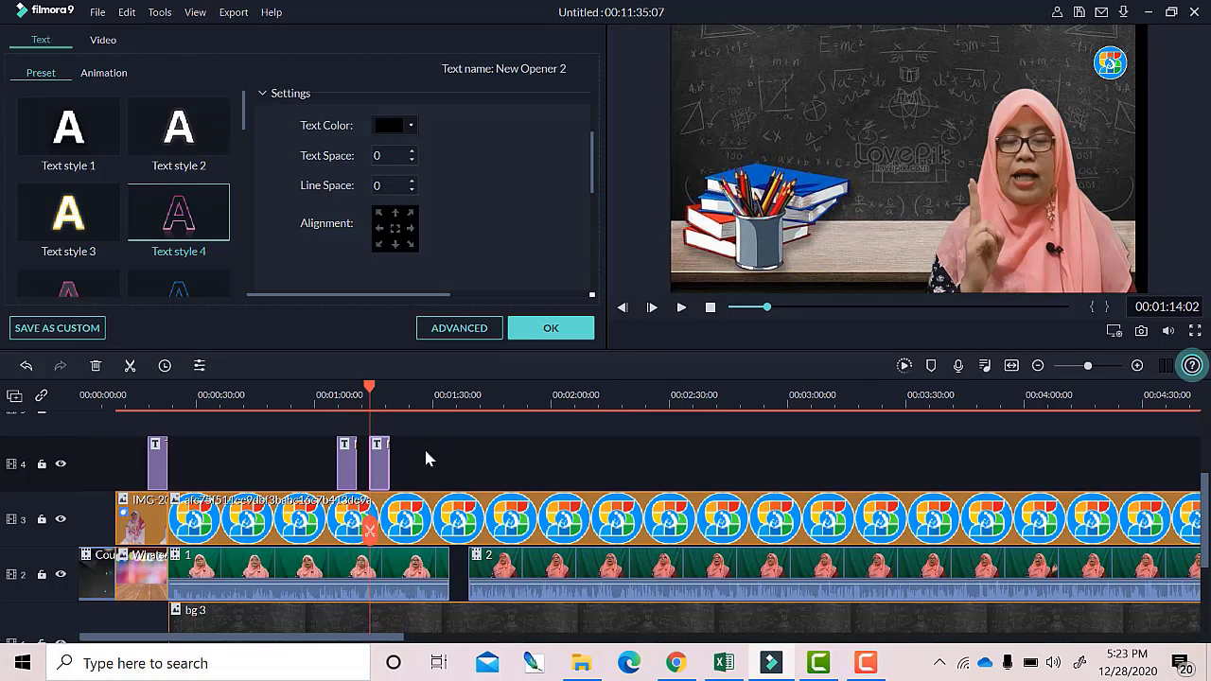
Replace the copied title's text with "menggambarkan rumus struktur berdasarkan nama senyawa".
drag(369, 391, 380, 398)
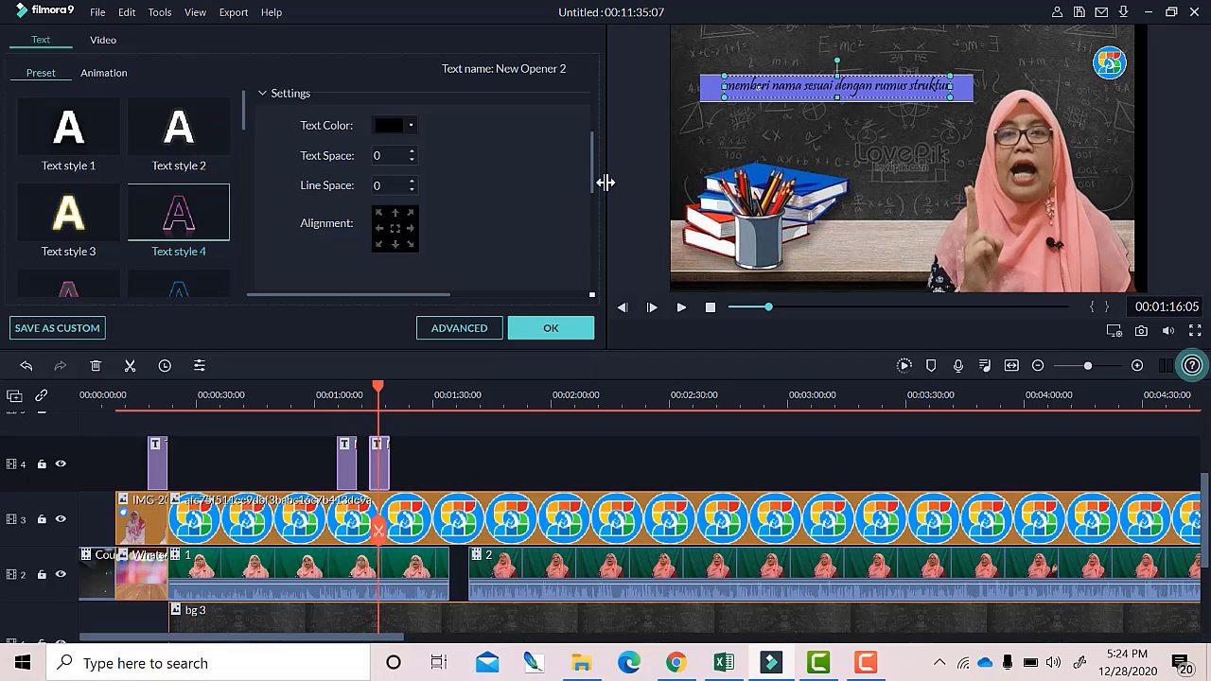
scroll(517, 201, up, 3)
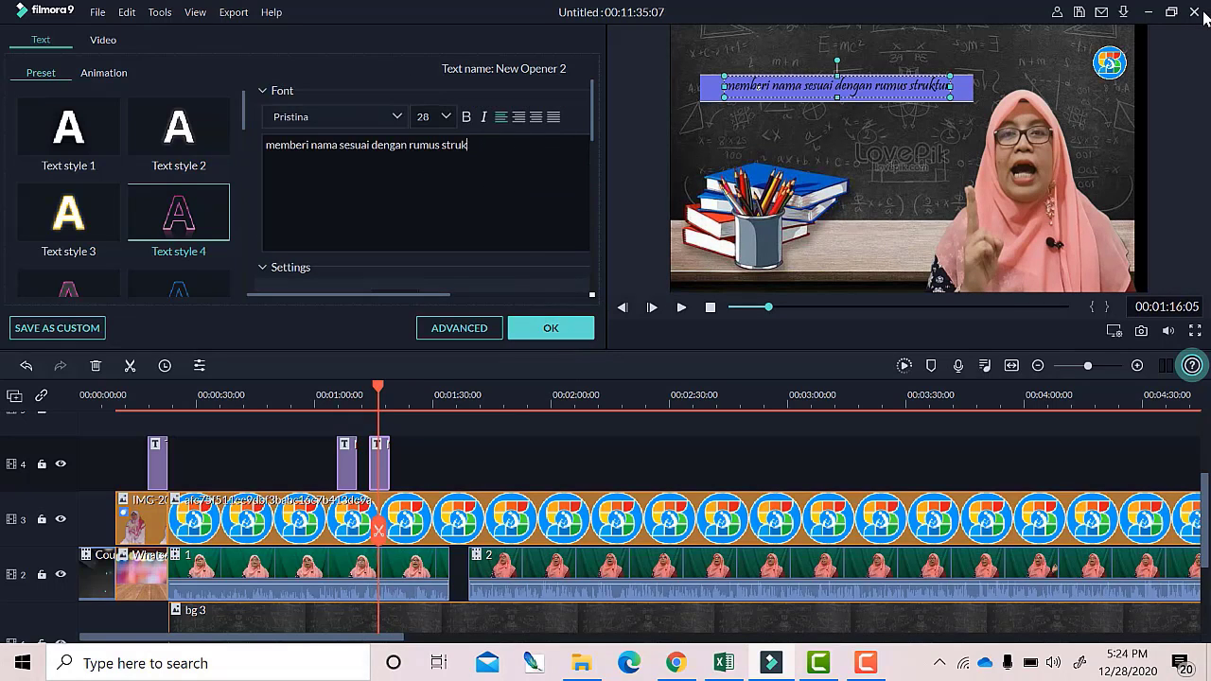
key(BackSpace)
key(BackSpace)
key(BackSpace)
key(BackSpace)
key(BackSpace)
key(BackSpace)
key(BackSpace)
key(BackSpace)
key(BackSpace)
key(BackSpace)
key(BackSpace)
key(BackSpace)
key(BackSpace)
key(BackSpace)
key(BackSpace)
key(BackSpace)
key(BackSpace)
key(BackSpace)
key(BackSpace)
key(BackSpace)
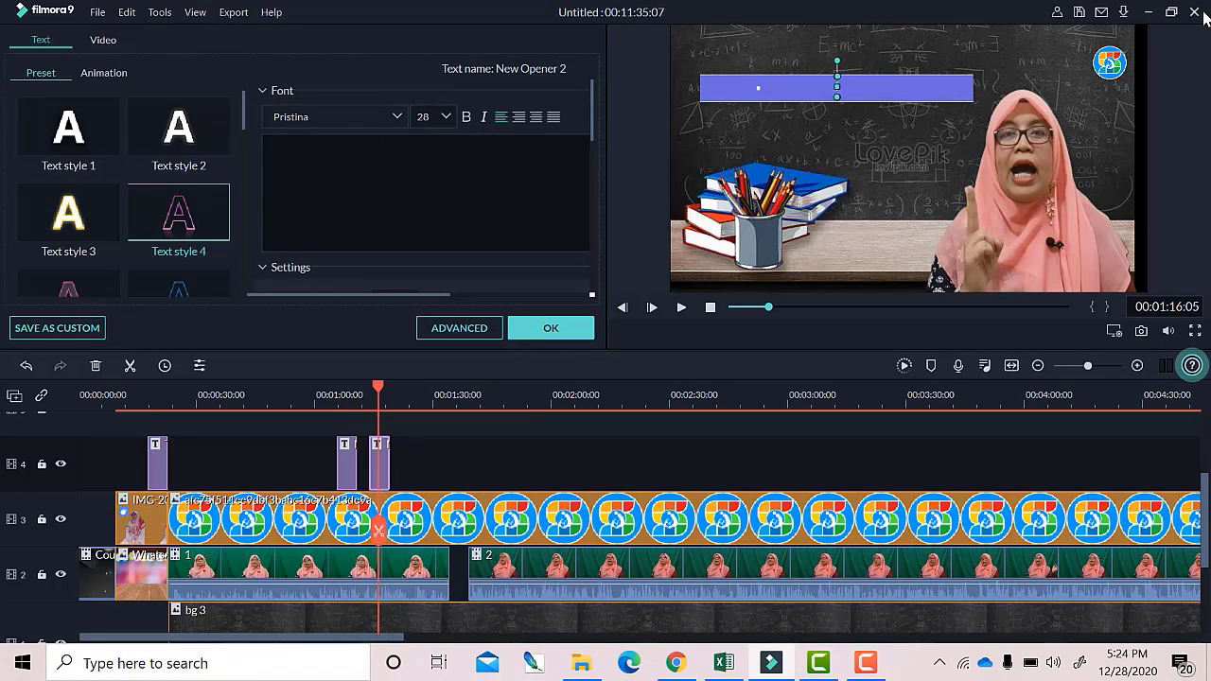
text(menggambar)
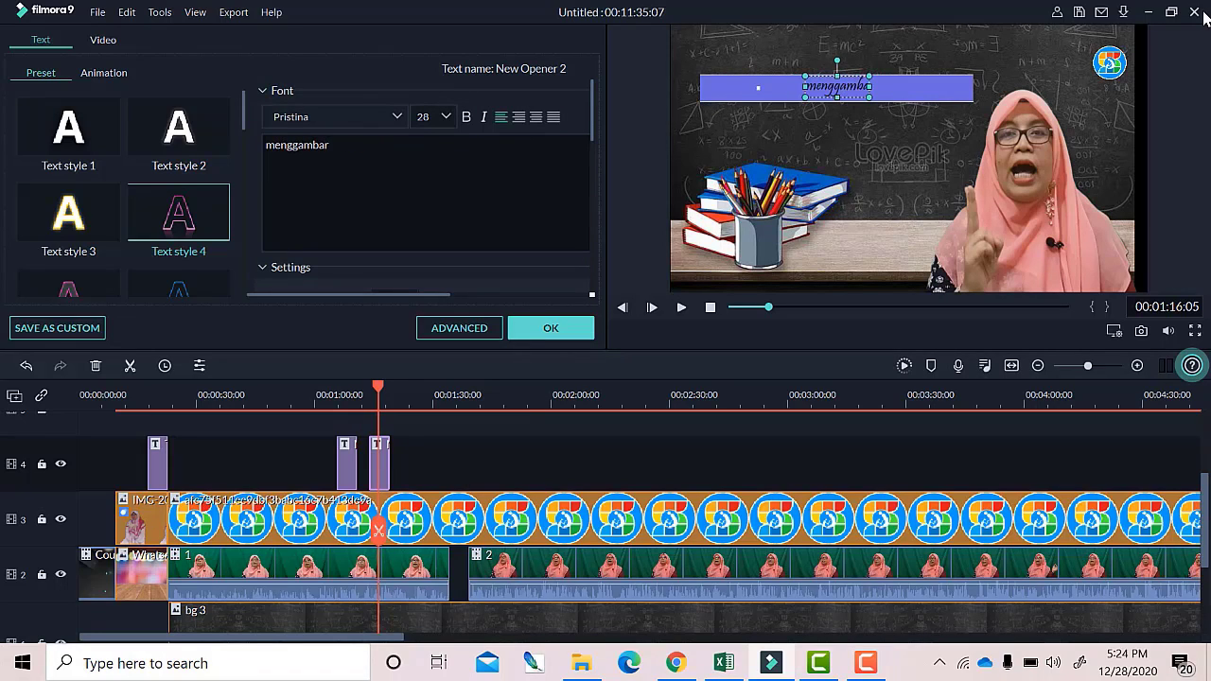
text(kan rumus)
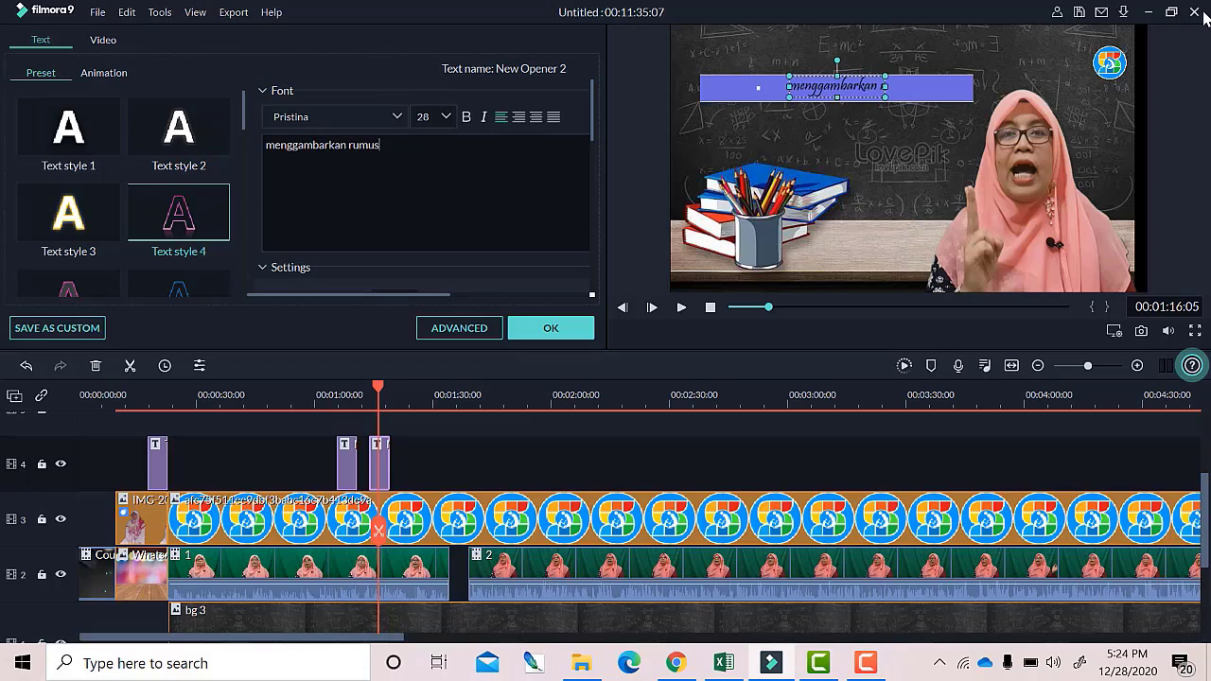
text( struktru)
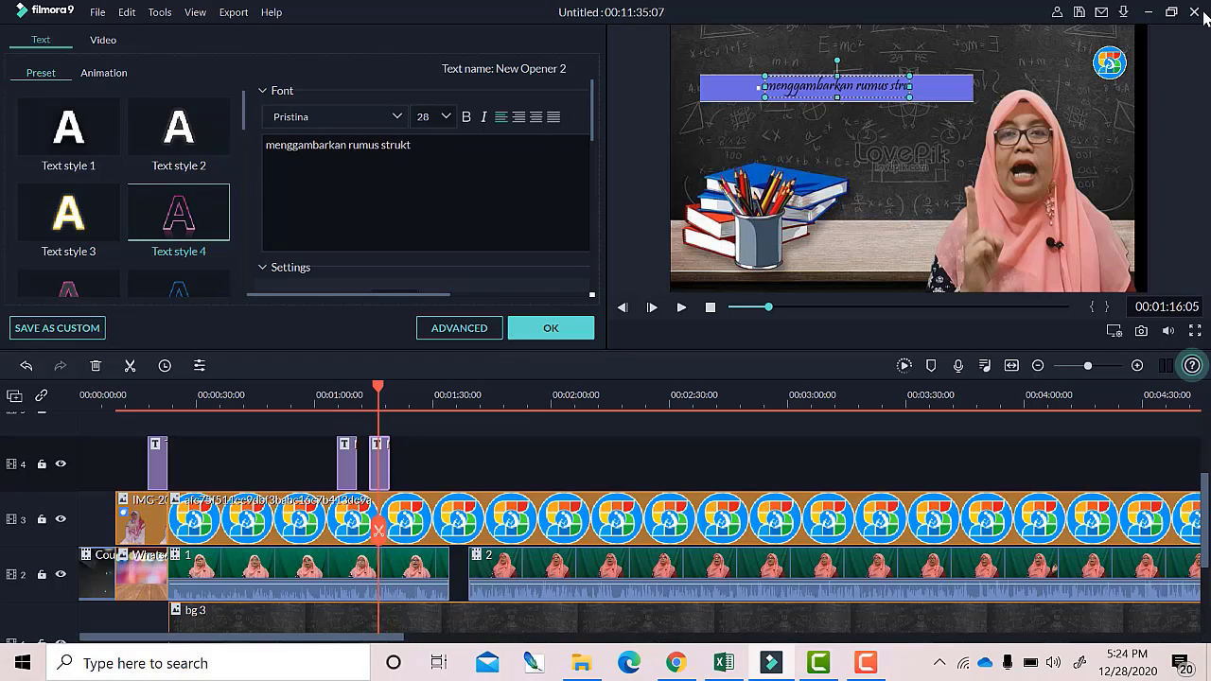
key(BackSpace)
key(BackSpace)
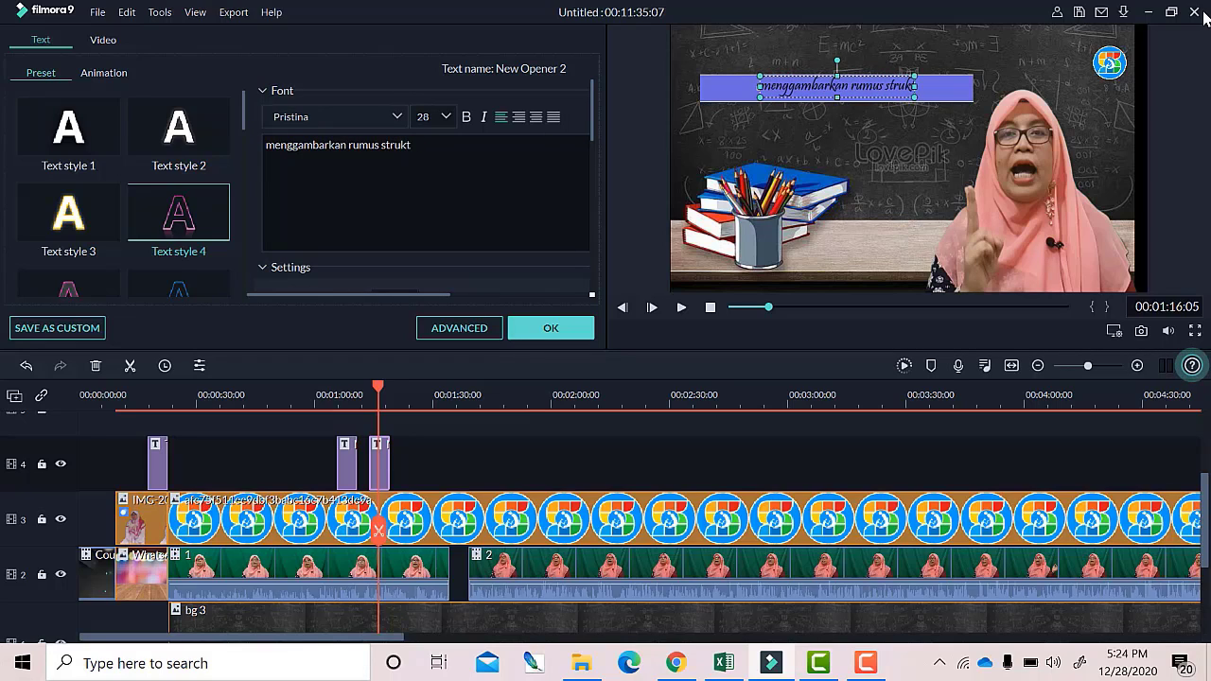
text(ur berd)
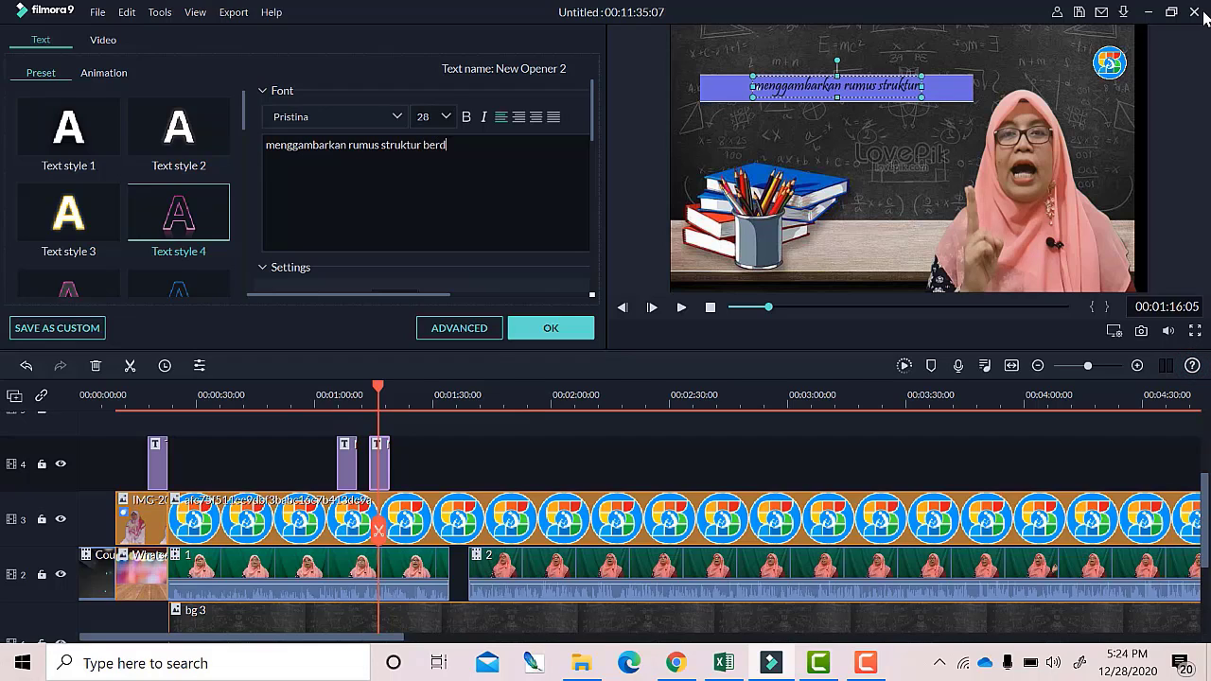
text(sar)
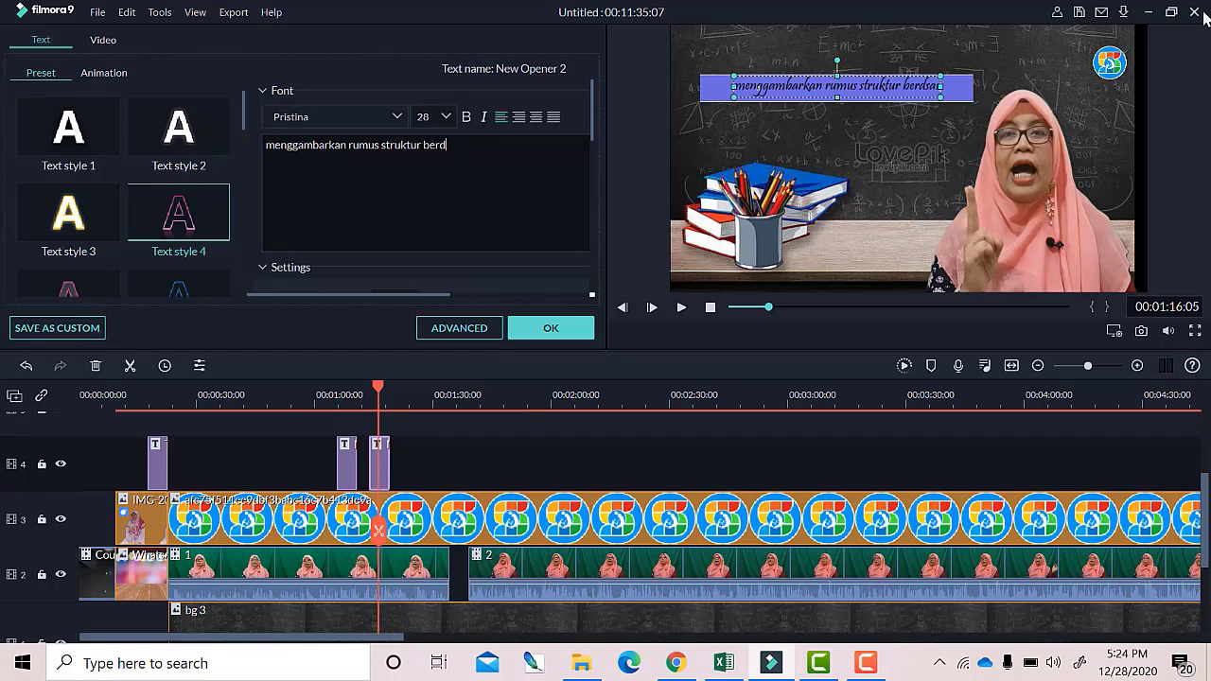
text(kan n)
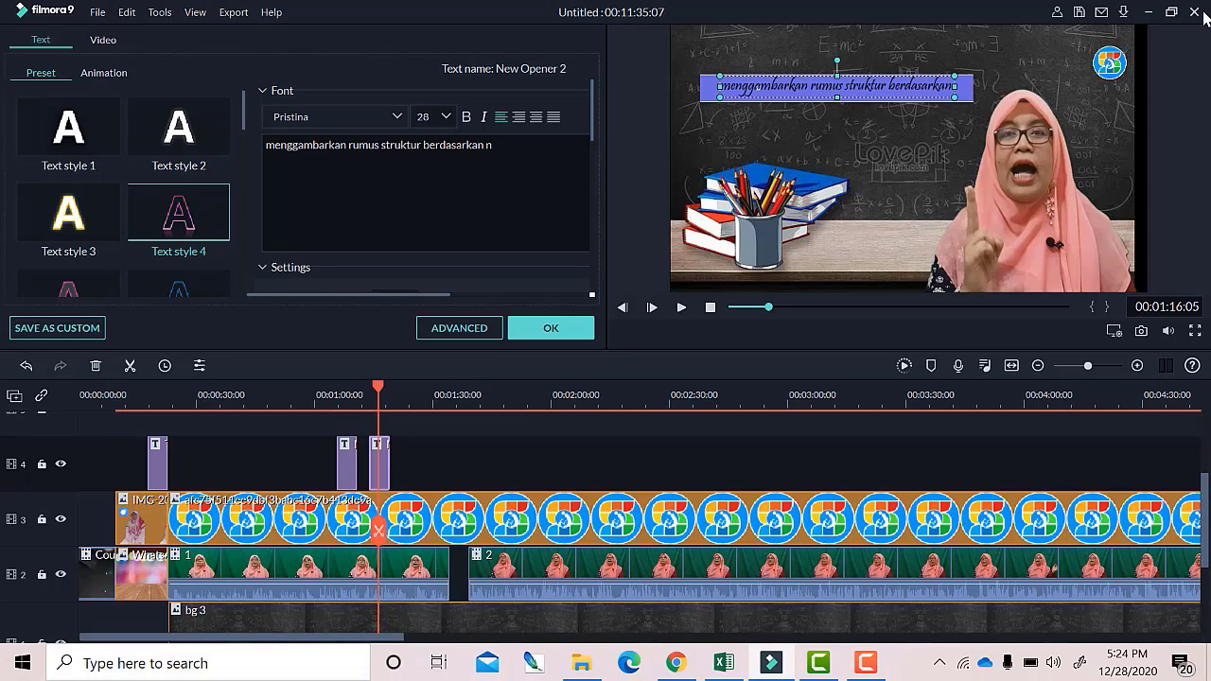
text(ama seny)
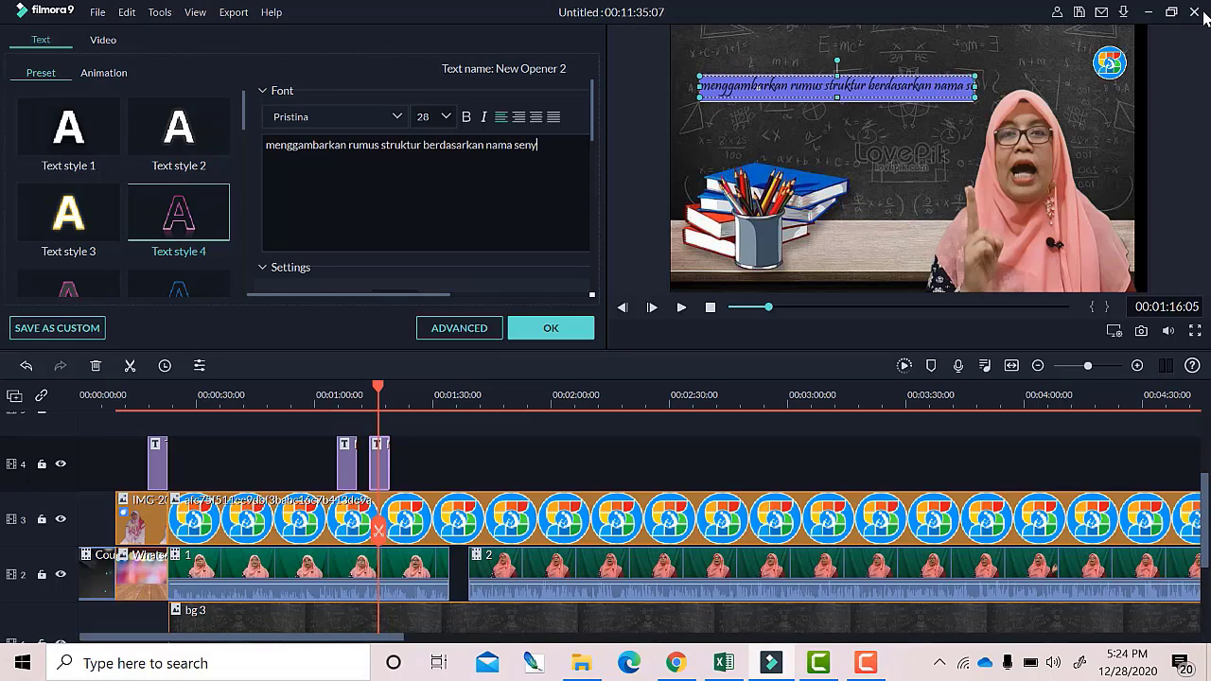
text(awa)
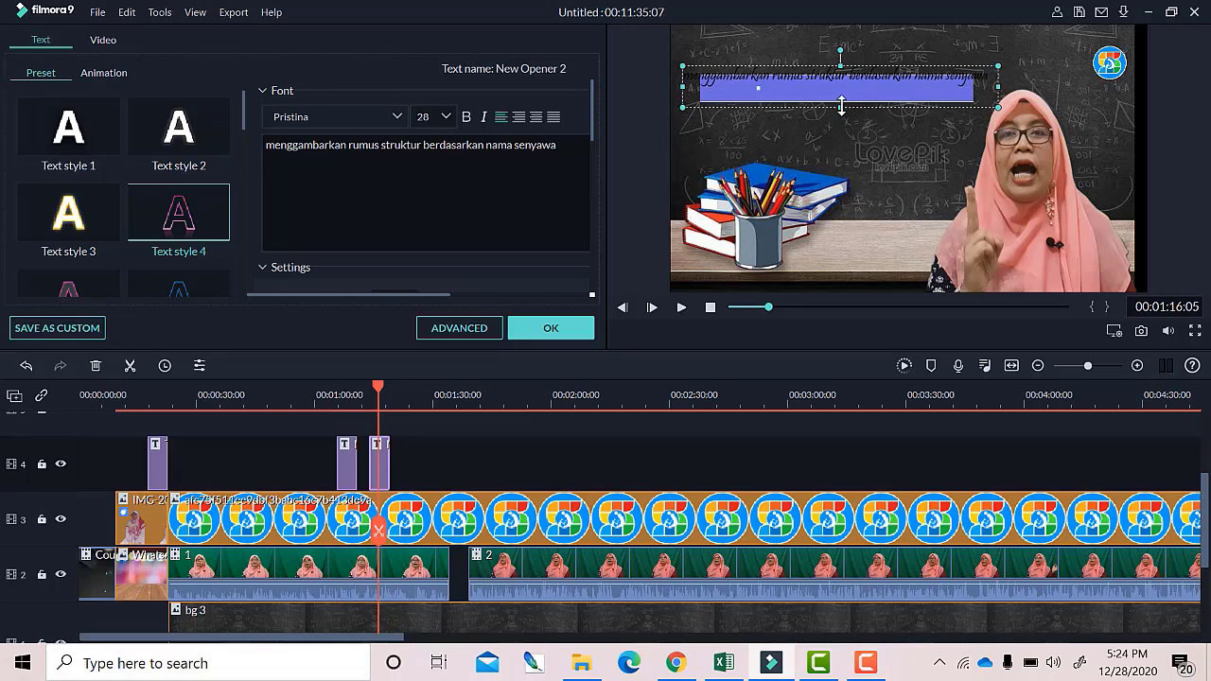
Make the title's text box taller and shift the text slightly down over its purple bar.
drag(841, 128, 841, 126)
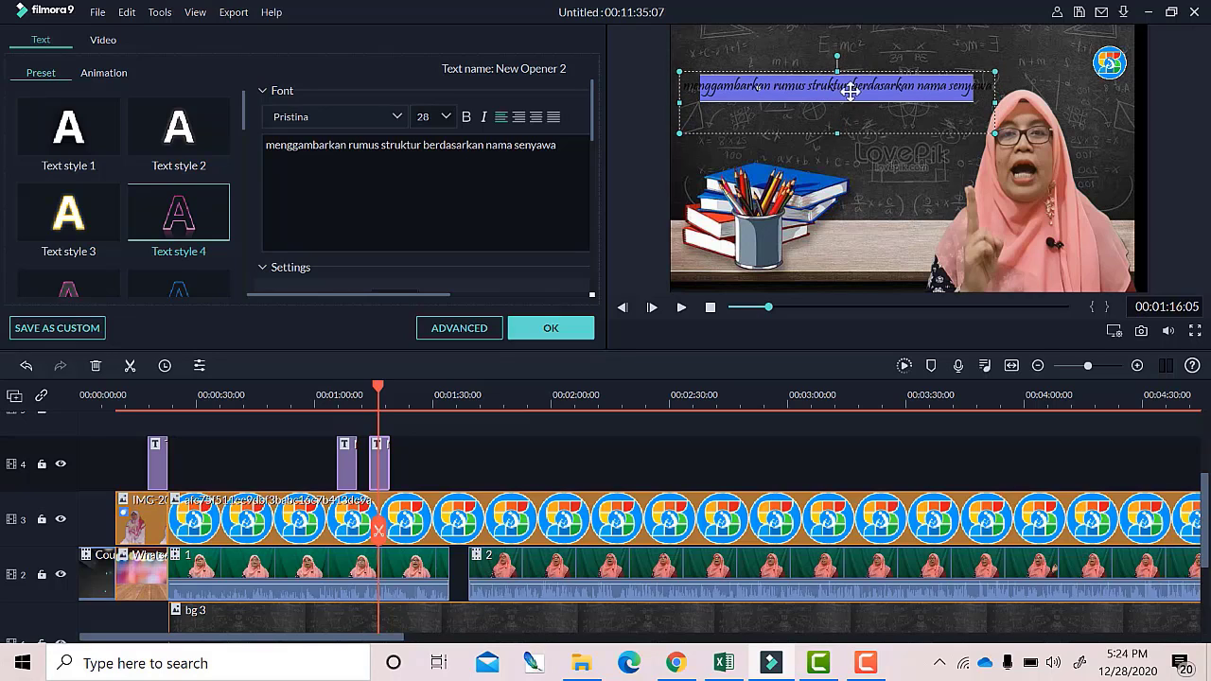
drag(852, 88, 848, 95)
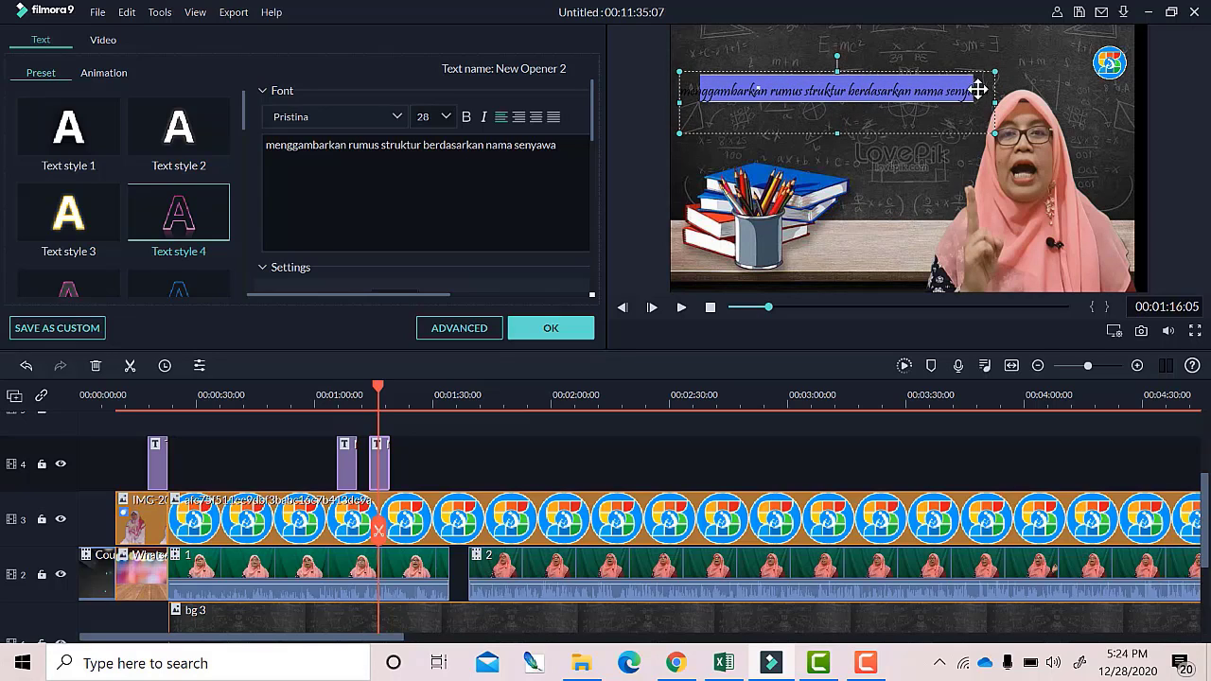
click(882, 187)
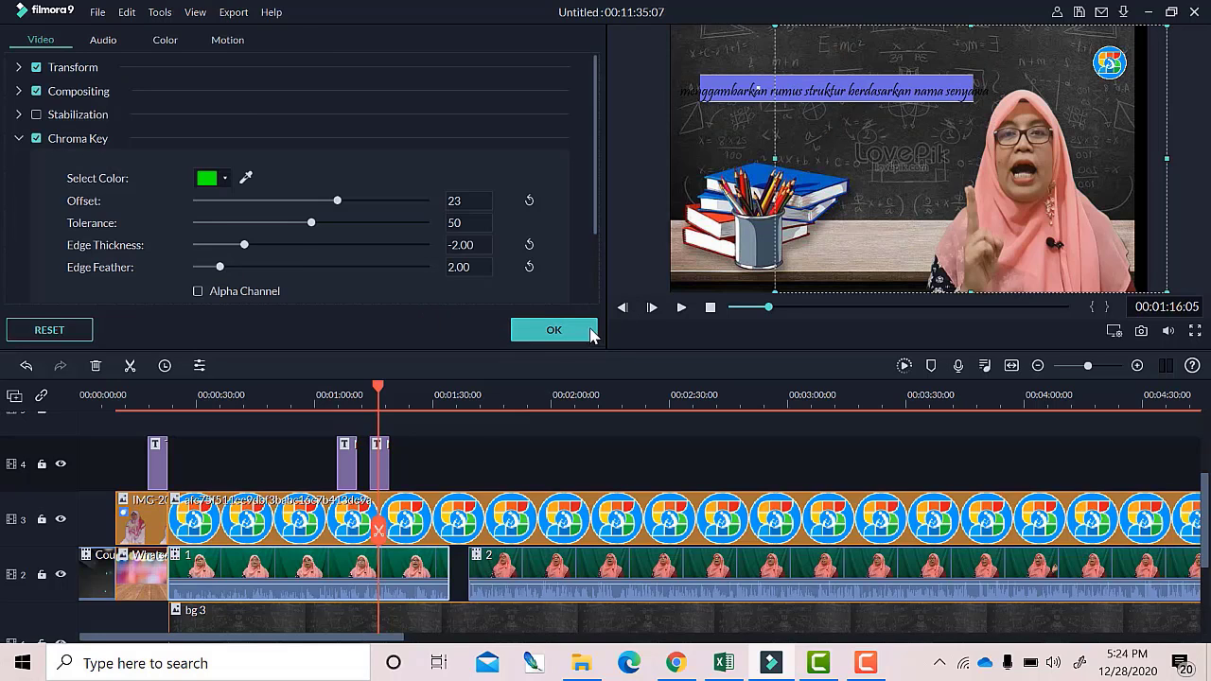
click(553, 330)
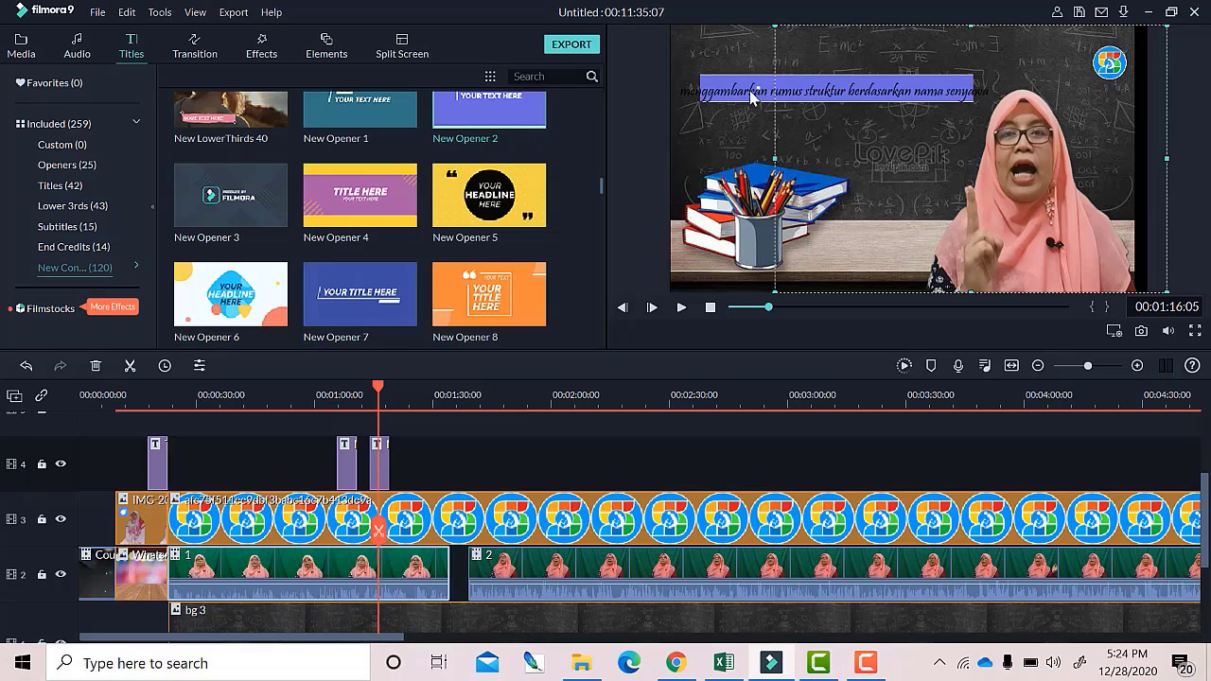
Stretch the copied title's purple background rectangle upward and downward to make room for two lines.
click(752, 97)
drag(843, 102, 857, 127)
double_click(828, 79)
drag(838, 75, 837, 54)
drag(838, 102, 841, 121)
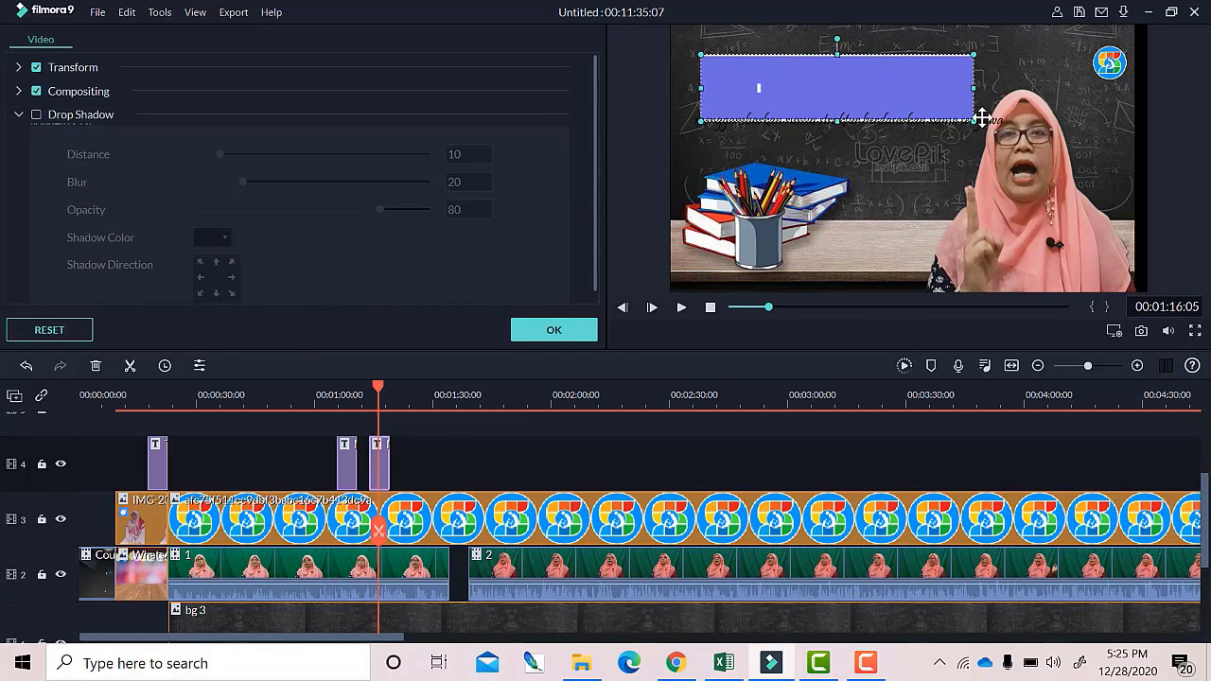
Move the text onto the enlarged purple rectangle, break the line before "nama senyawa", and extend the text box downward.
double_click(801, 123)
drag(798, 84, 811, 54)
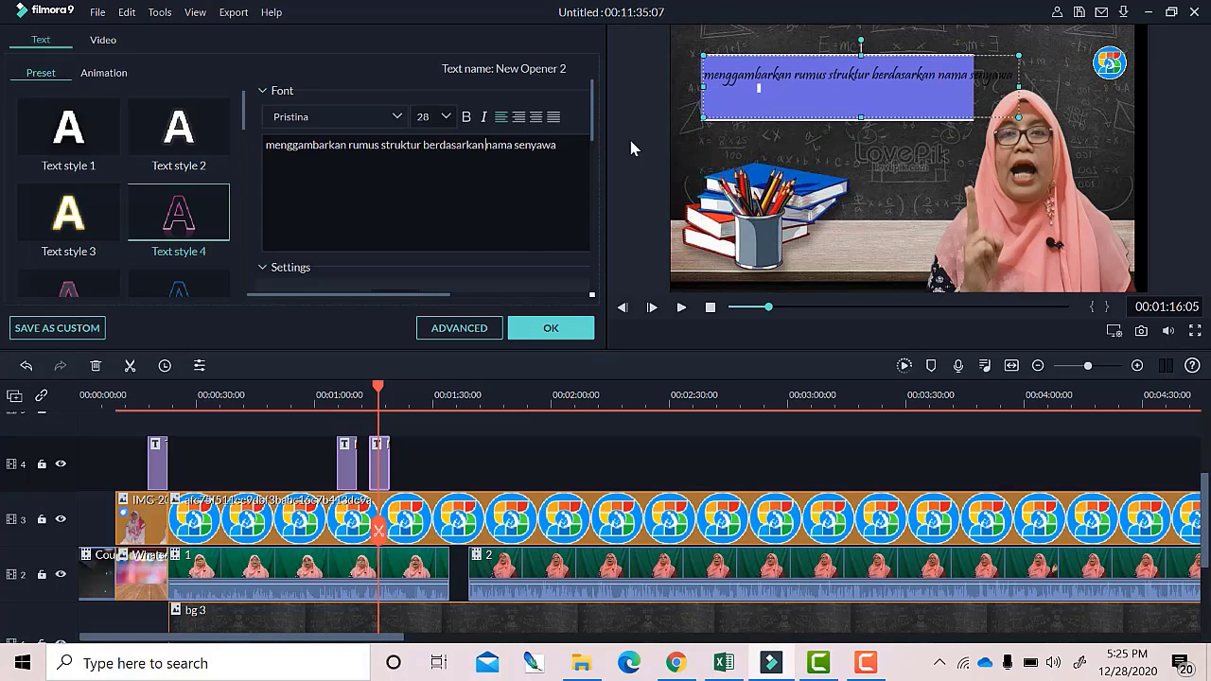
key(Return)
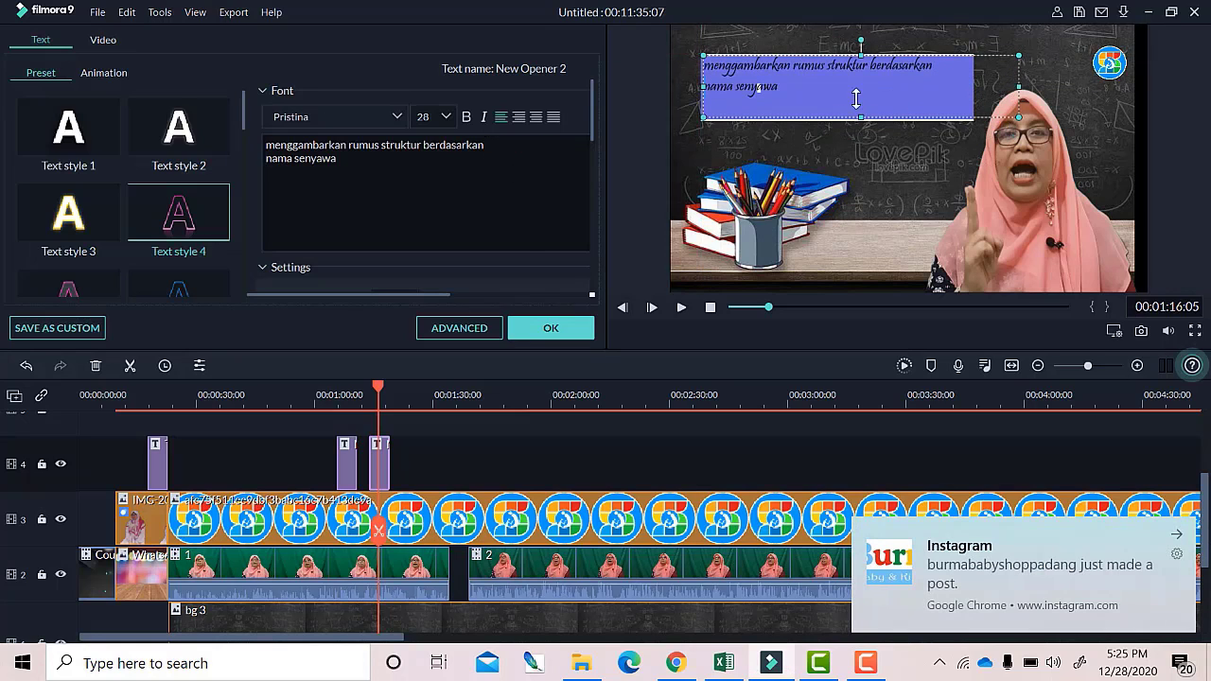
drag(855, 99, 879, 138)
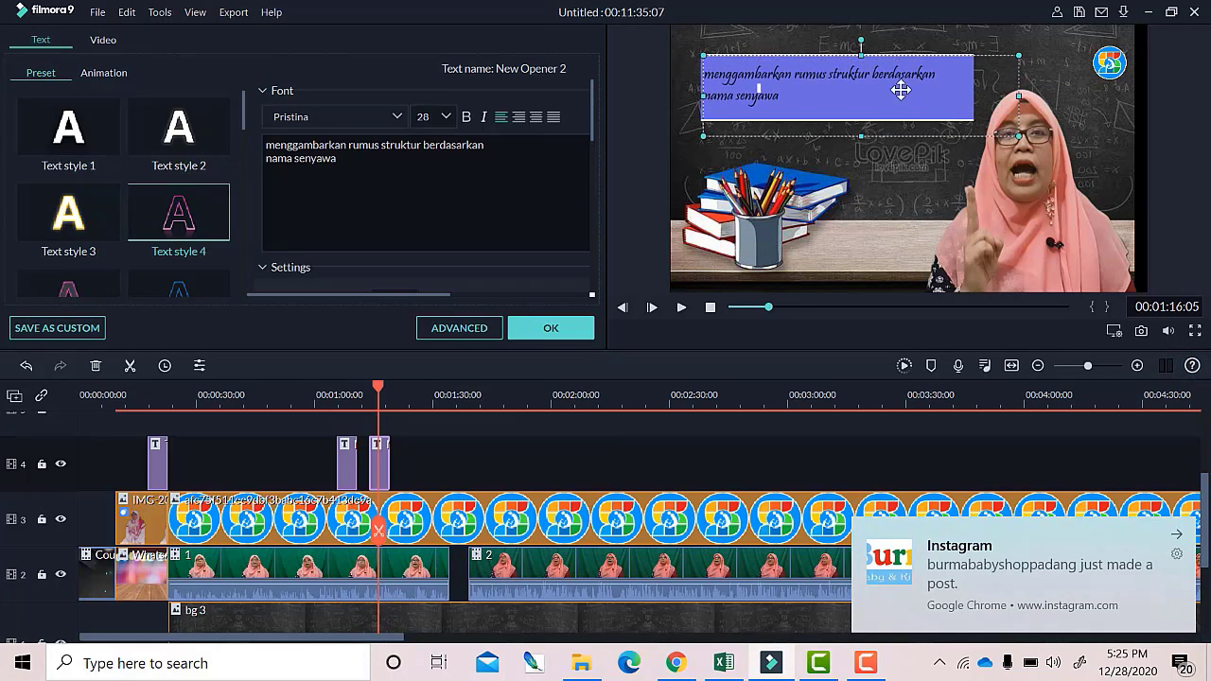
click(757, 277)
Play the section with the copied title and lengthen its clip to end at about 00:01:24.
drag(378, 401, 346, 401)
click(680, 311)
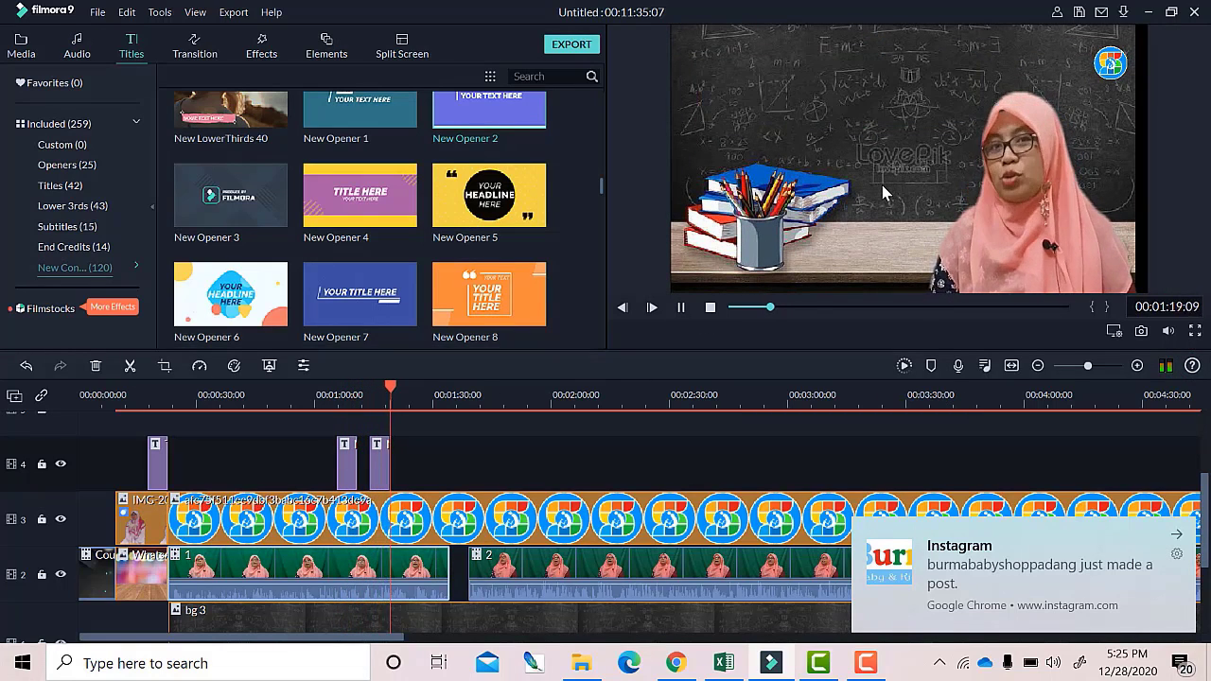
click(681, 309)
drag(389, 464, 407, 469)
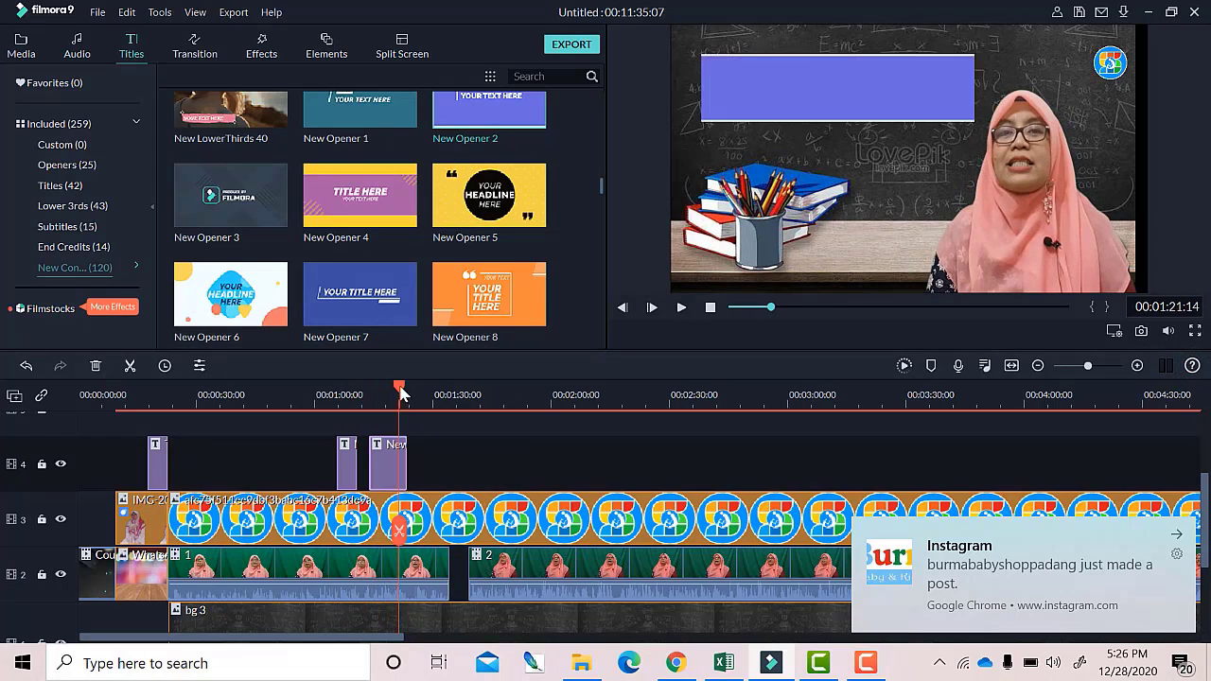
key(space)
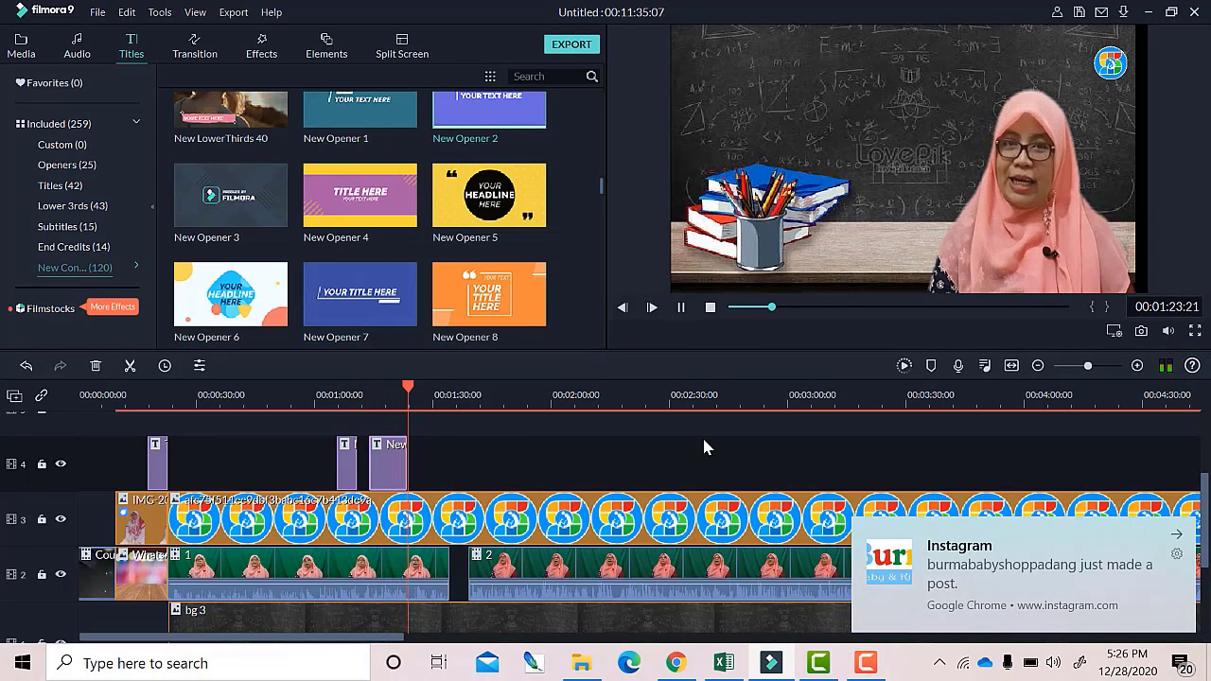
click(681, 309)
drag(407, 464, 413, 465)
drag(419, 390, 399, 390)
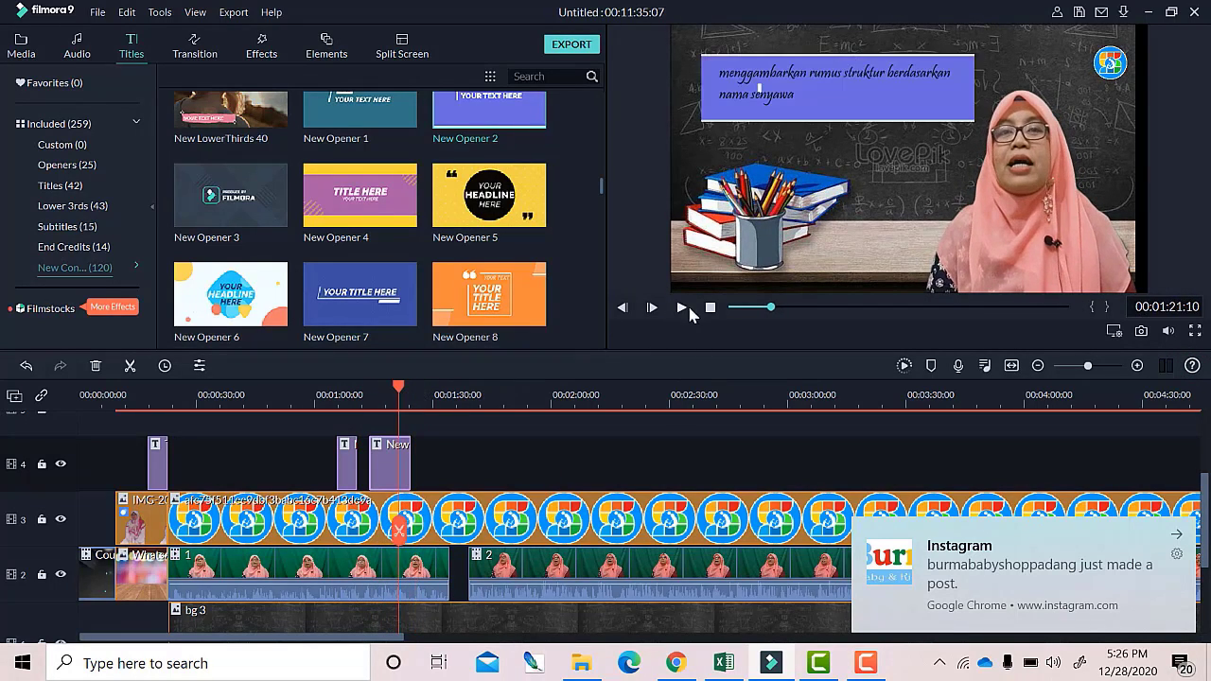
Play on from 00:01:21:10, pause, and move video clip 2 against the end of clip 1 to close the gap.
click(682, 308)
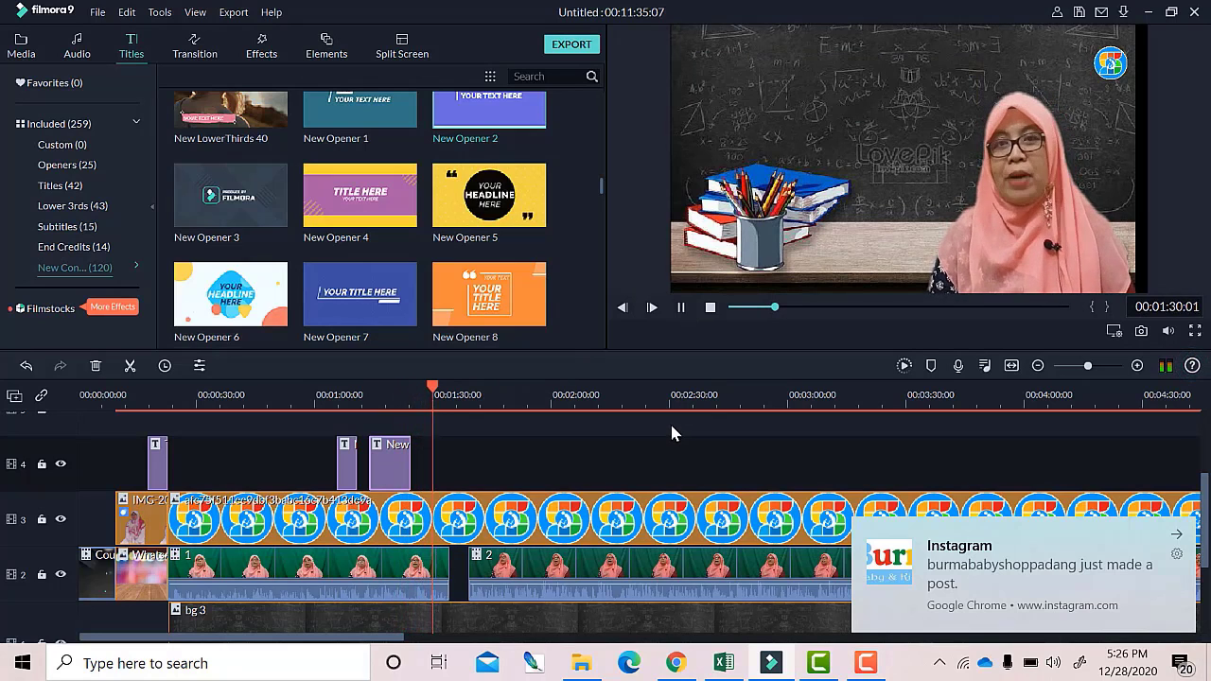
click(681, 306)
drag(524, 576, 514, 460)
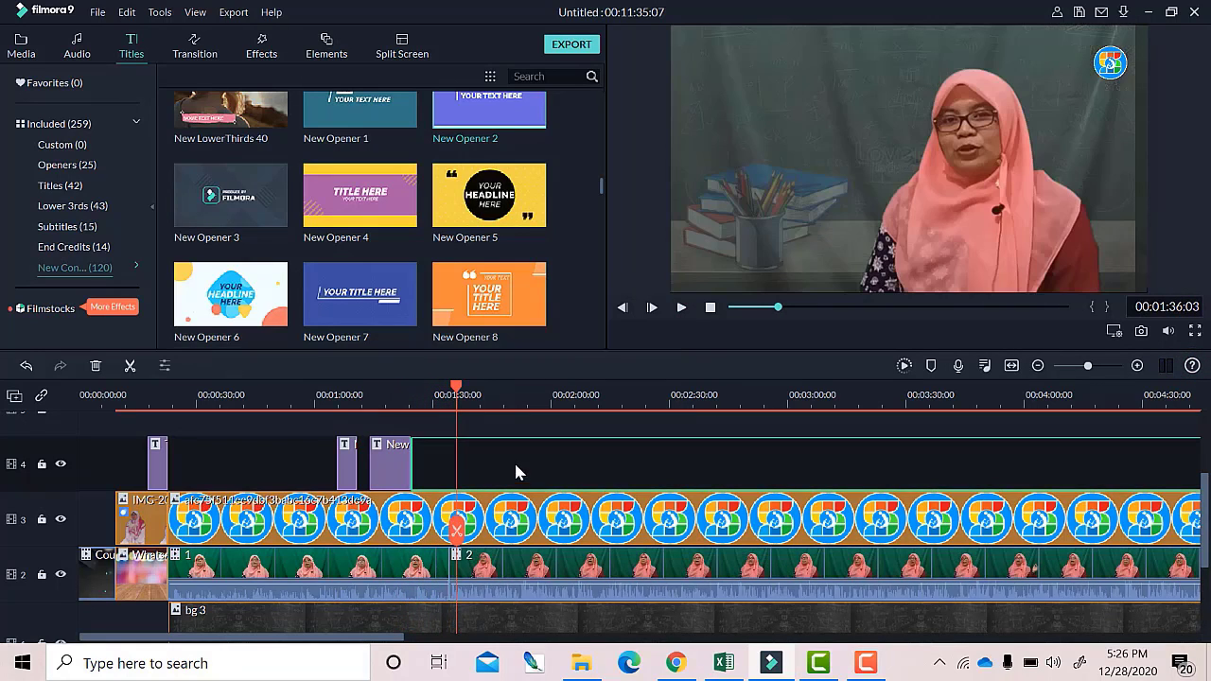
Play from about 00:01:18 through the join between video clips 1 and 2.
drag(401, 639, 419, 639)
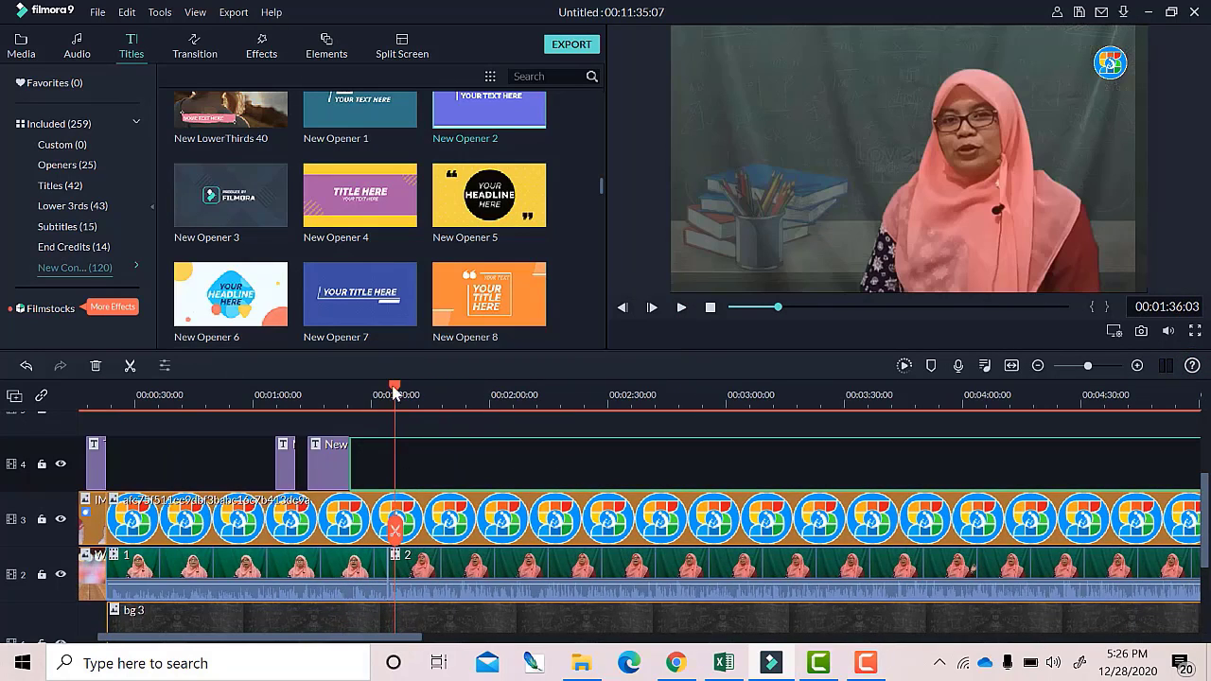
click(324, 394)
click(681, 308)
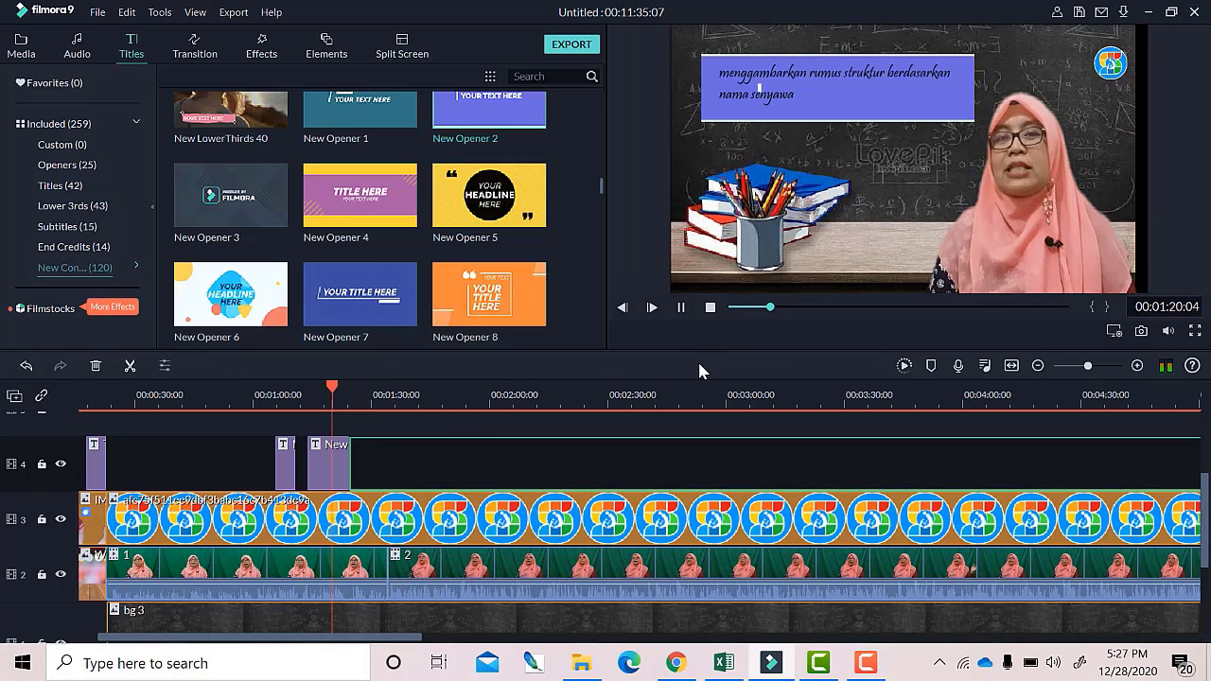
click(682, 308)
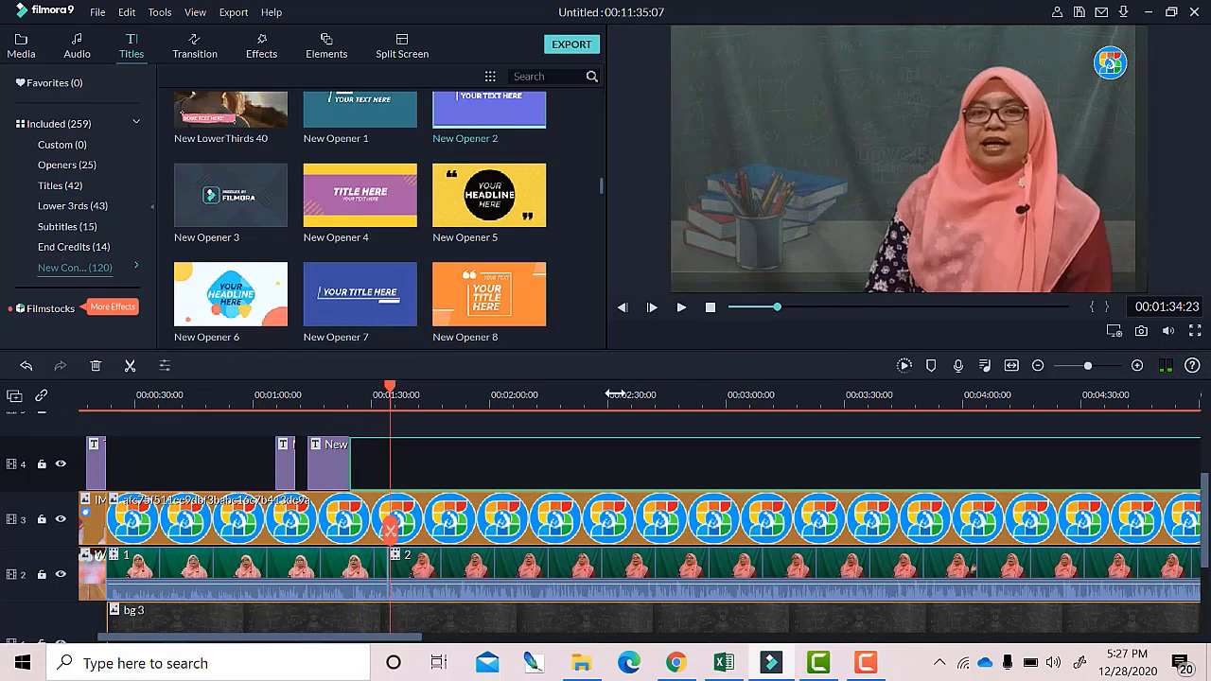
Set the Chroma Key offset of video clip 2 to 20.
click(964, 174)
double_click(965, 174)
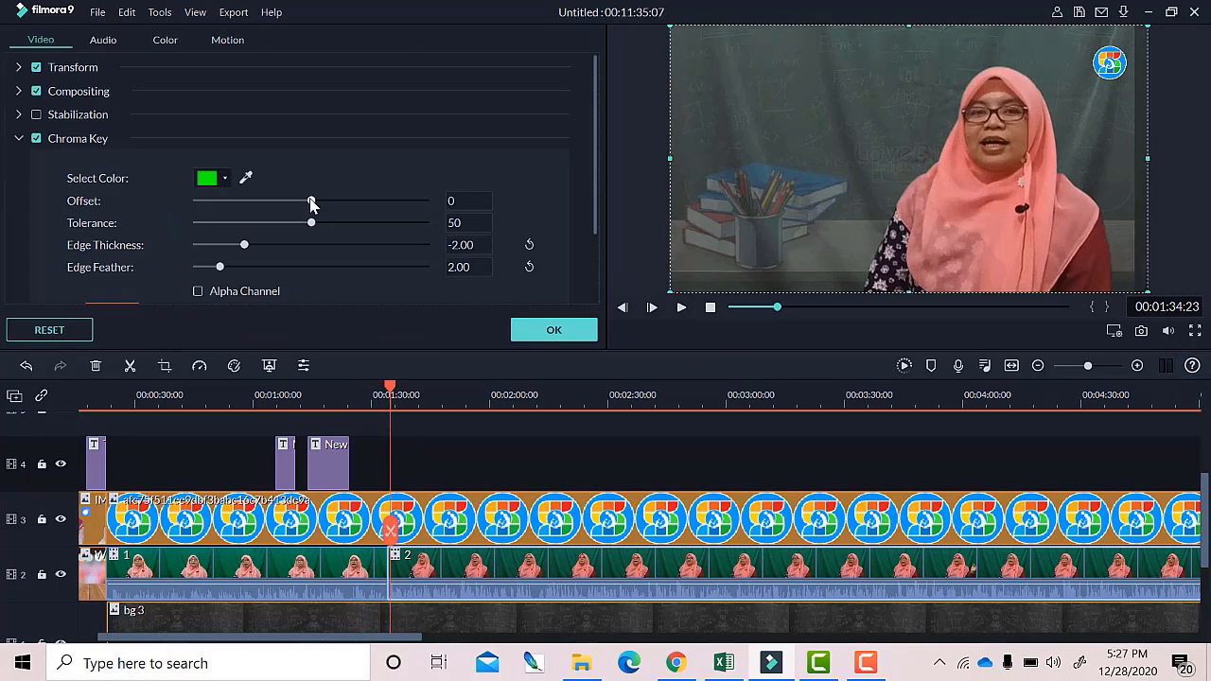
drag(311, 203, 334, 203)
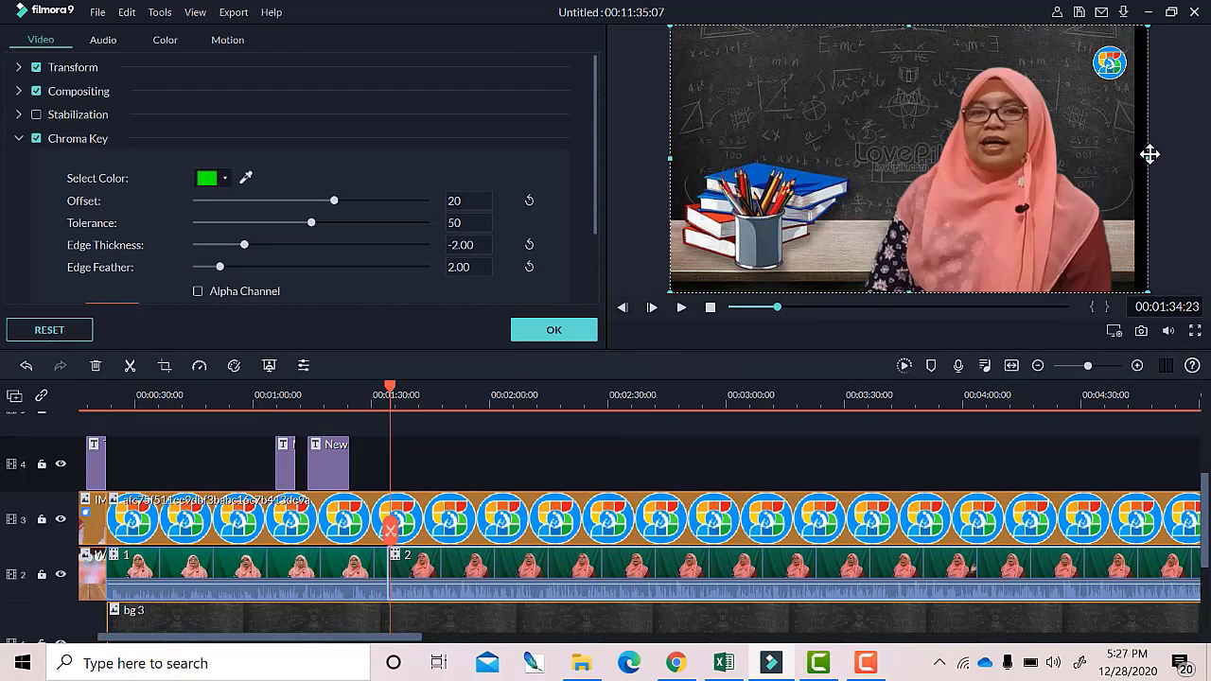
Narrow clip 2's picture slightly from its right edge, shift it right, and play the clip until about 00:01:59.
drag(1150, 155, 1123, 155)
drag(1020, 248, 1049, 249)
click(681, 308)
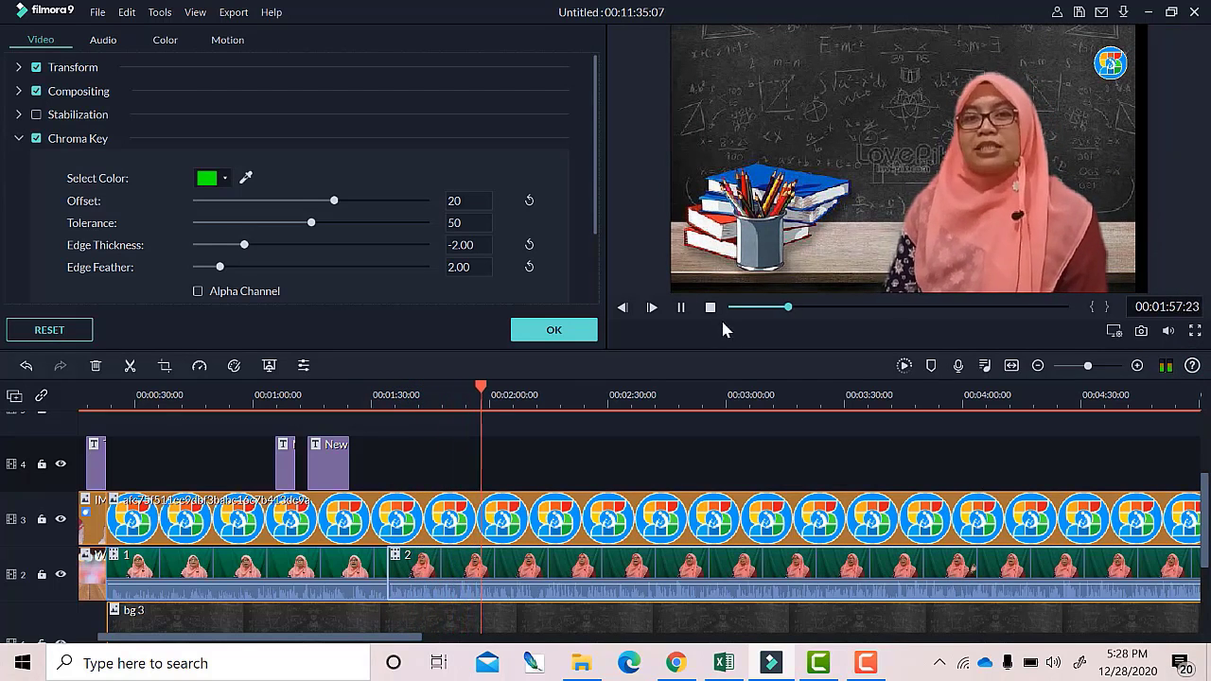
click(553, 329)
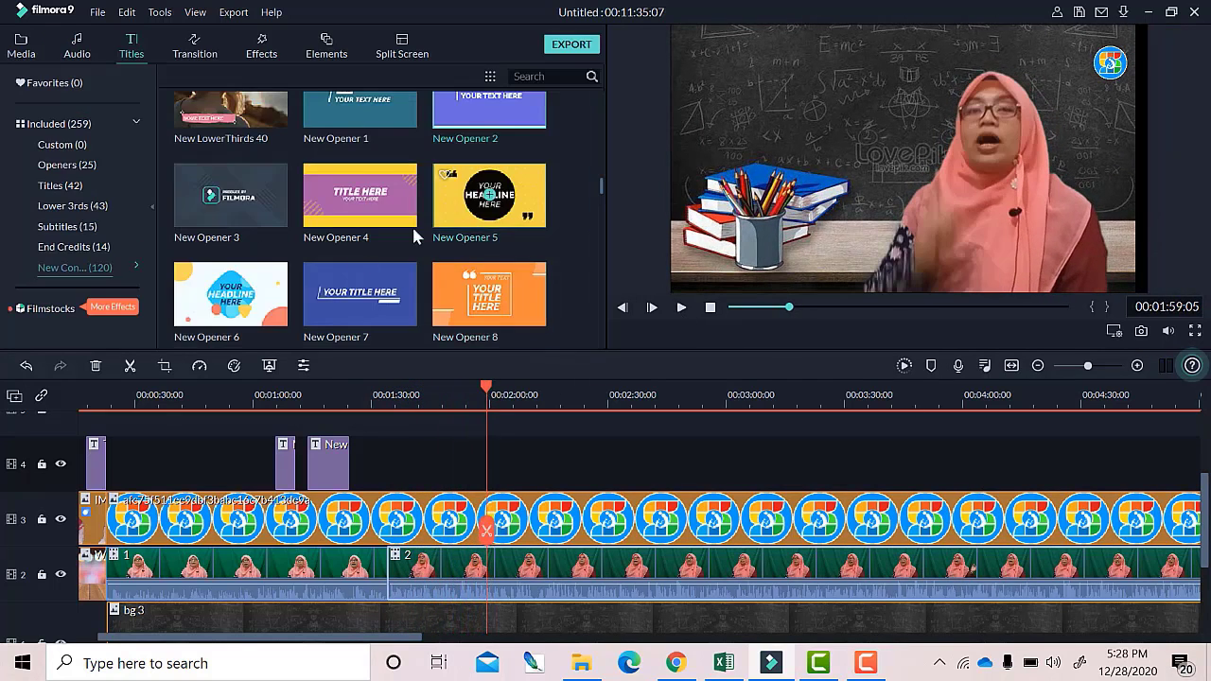
Look through the title categories and insert the Lower Third 24 title at 00:01:59:05.
click(67, 226)
click(74, 205)
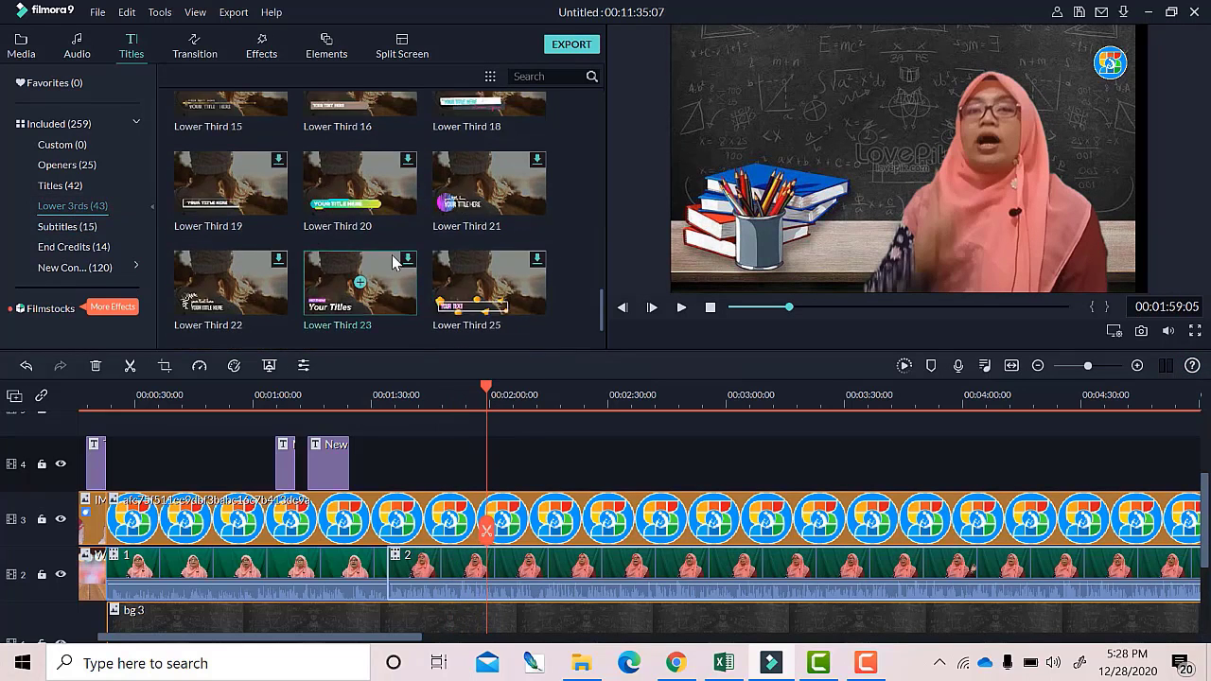
click(74, 246)
click(67, 227)
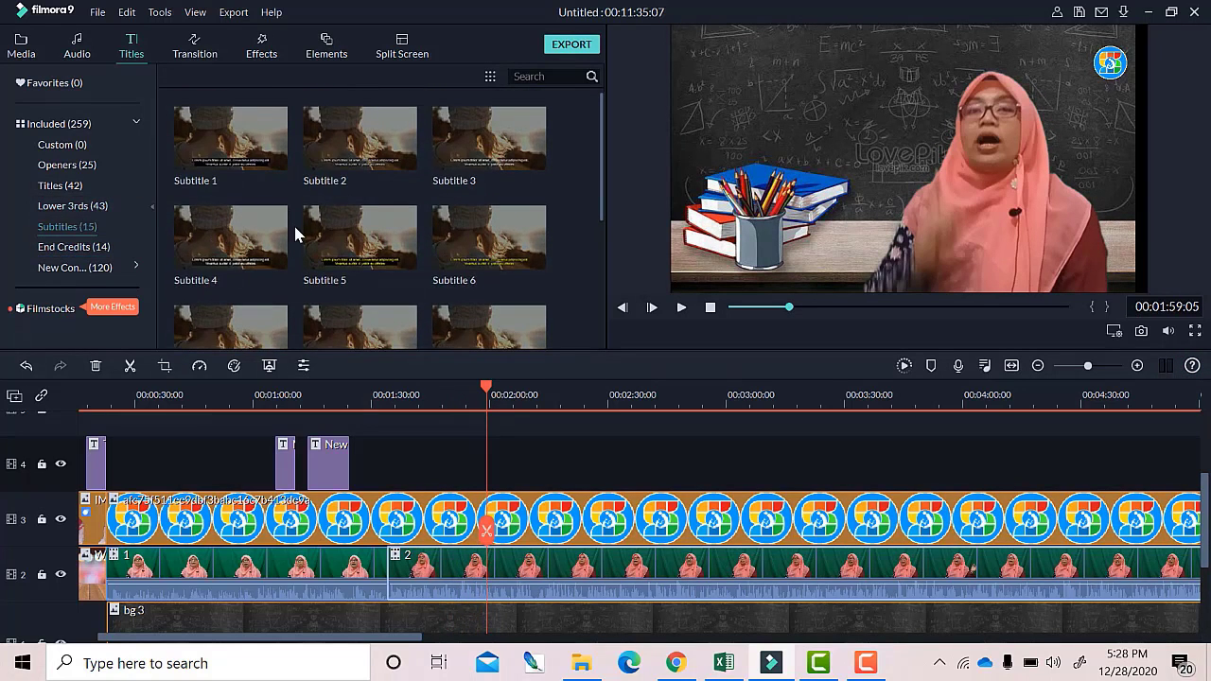
click(73, 206)
click(230, 243)
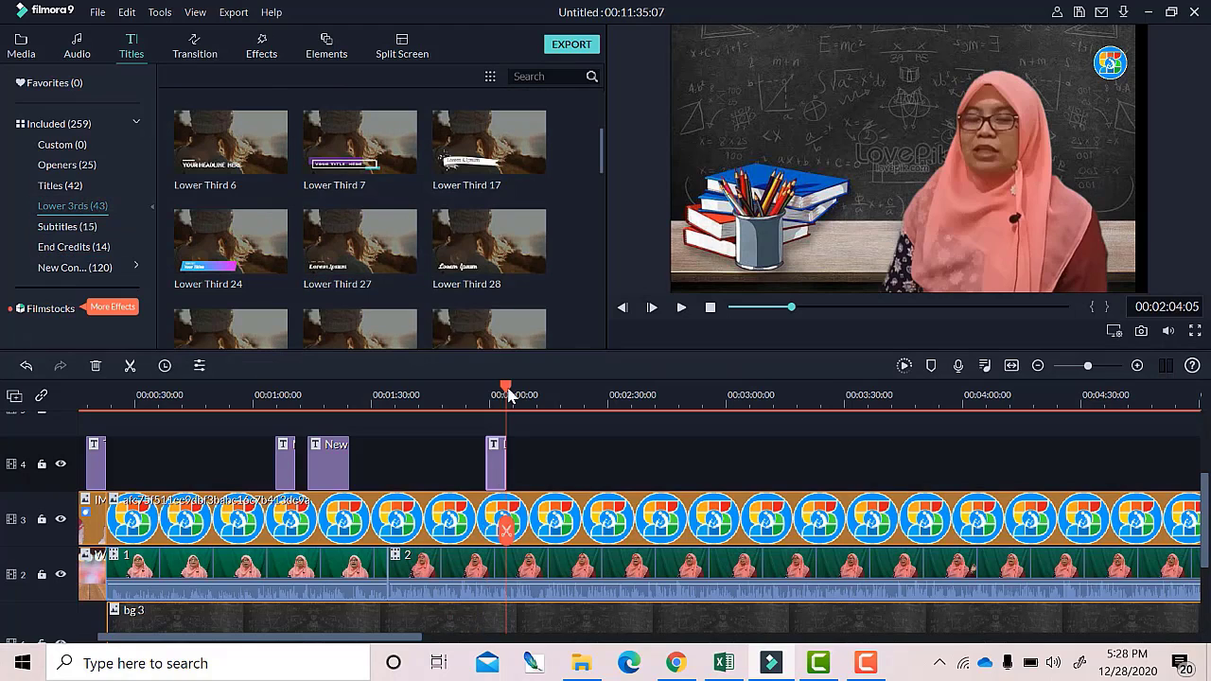
Enter "Nama Sistematis atau Nama IUPAC" as the title's small text, place it on the gradient bar above the books, and set its size to 32.
drag(508, 396, 490, 396)
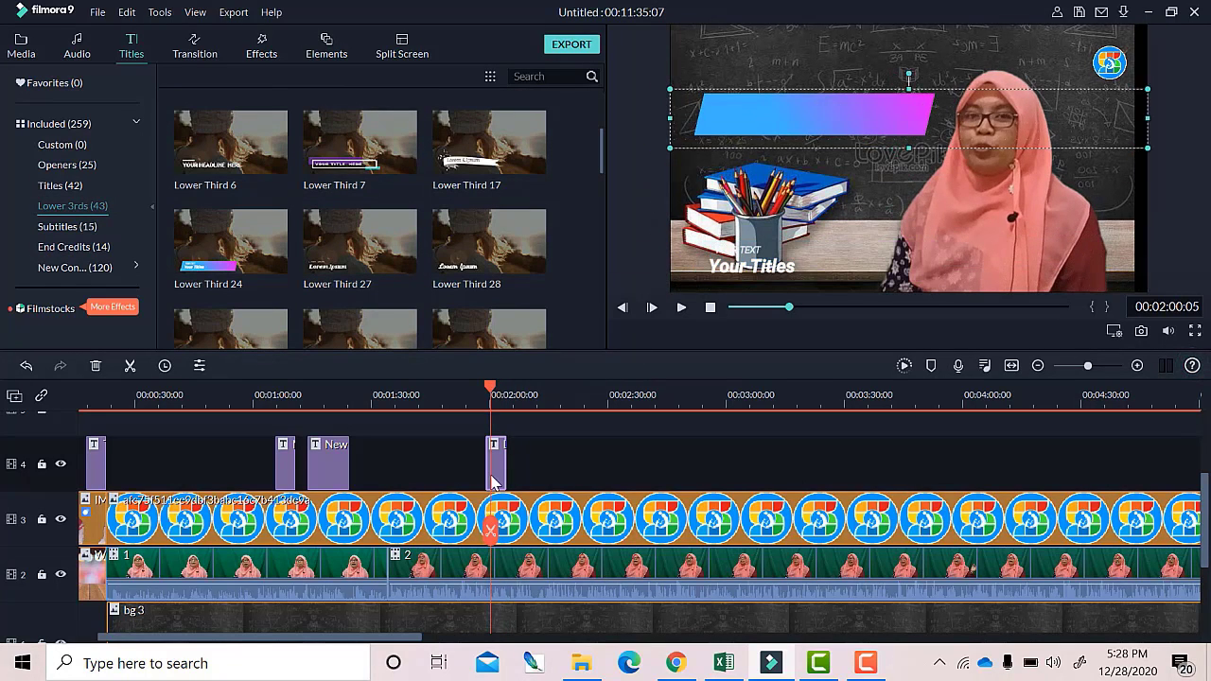
double_click(492, 478)
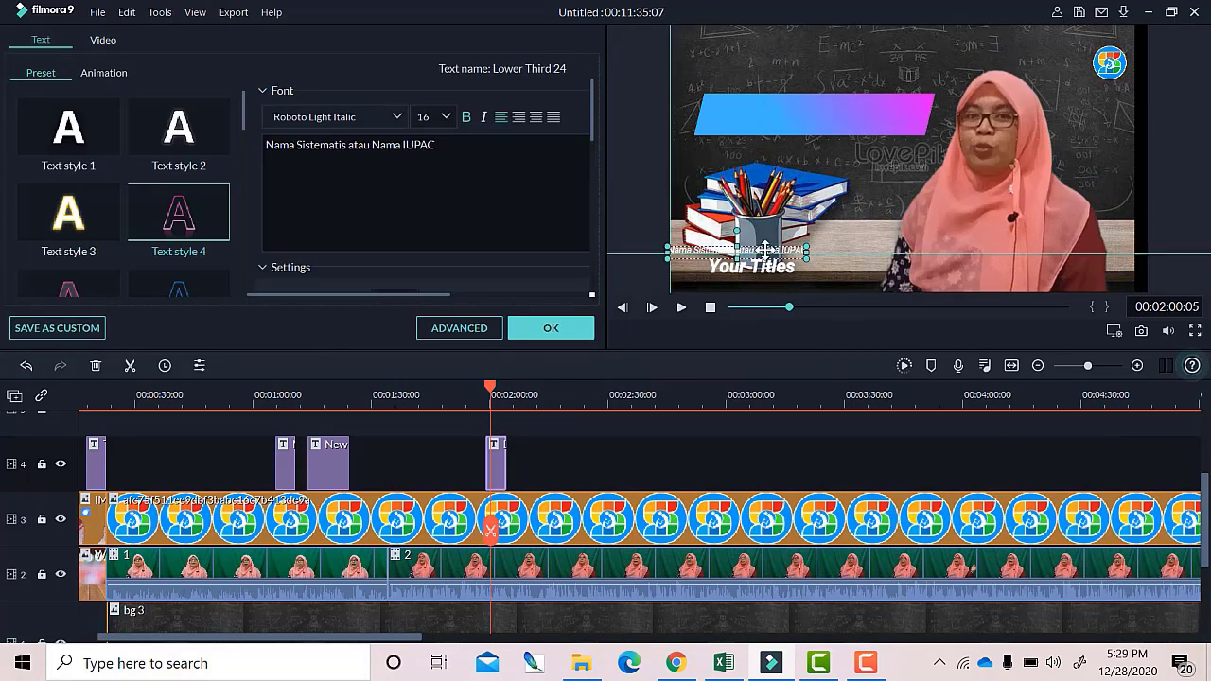
drag(765, 249, 792, 100)
click(446, 117)
click(431, 189)
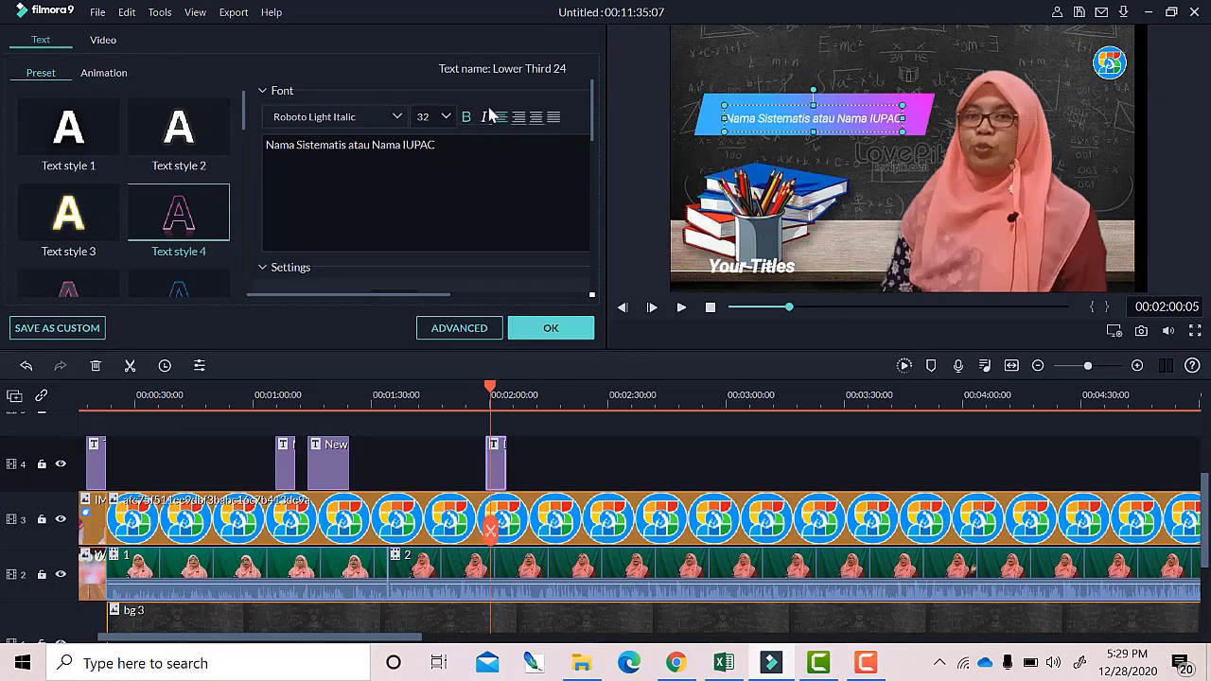
Apply Text style 2 to the line on the gradient bar and clear the "Your Titles" placeholder, playing on to 00:02:11:06.
click(69, 216)
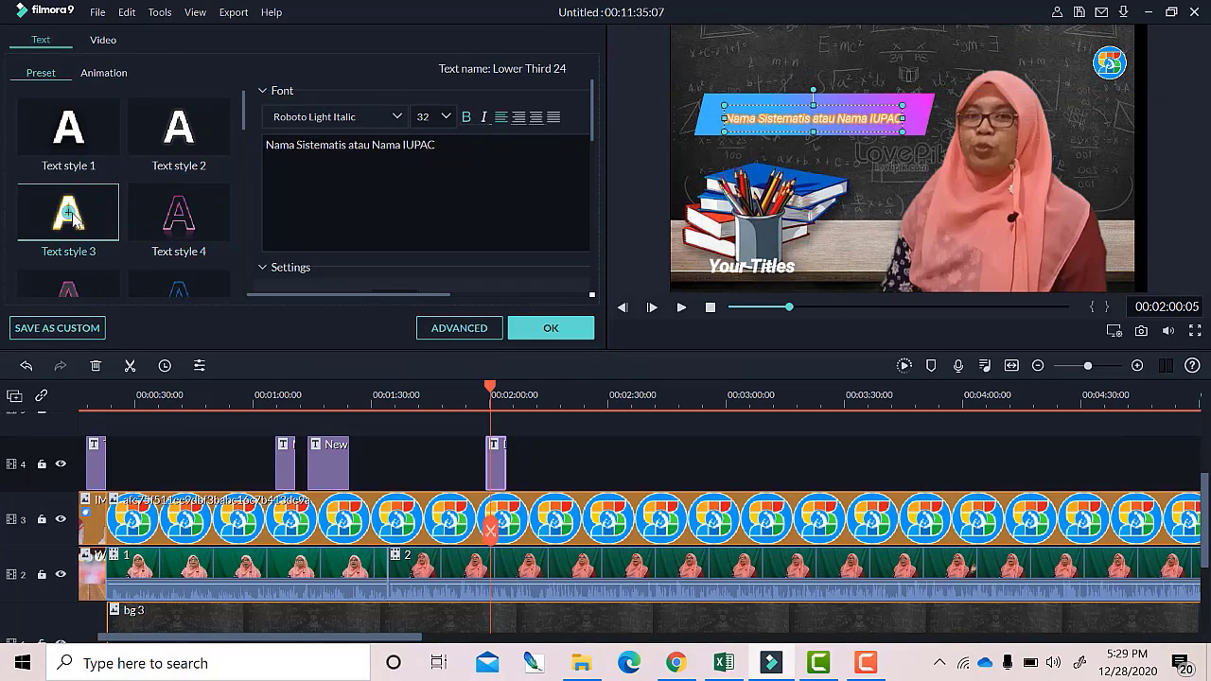
click(177, 132)
click(775, 268)
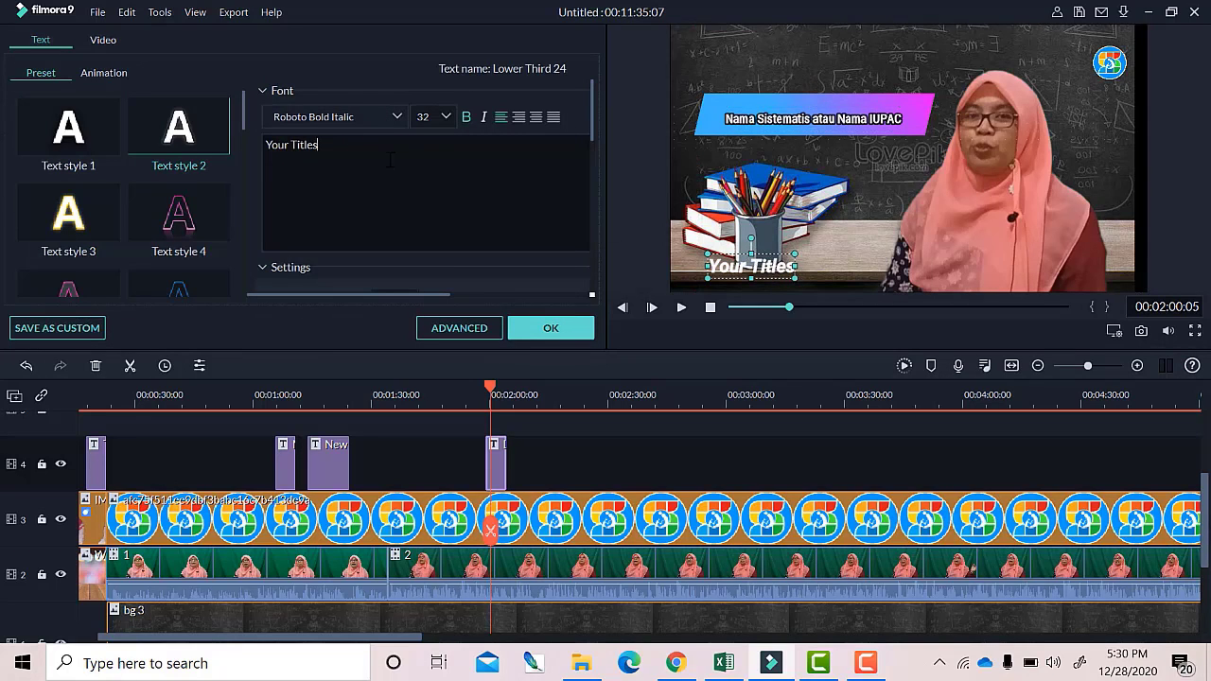
key(ctrl+a)
key(BackSpace)
click(681, 306)
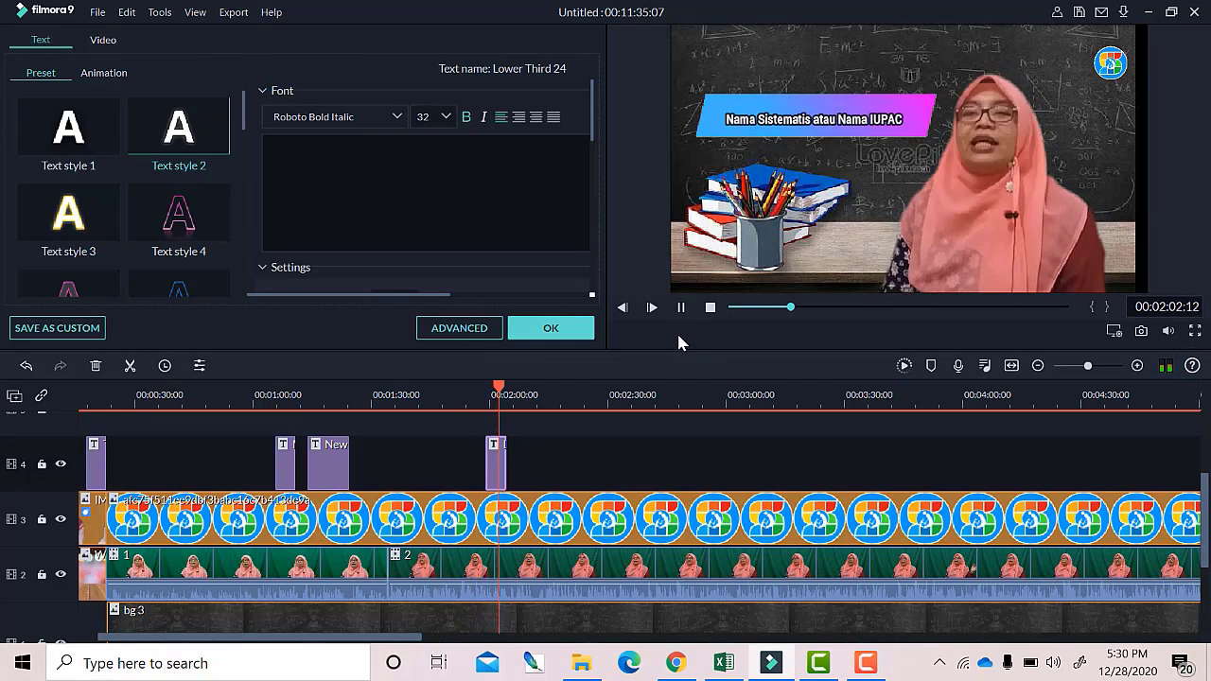
click(551, 328)
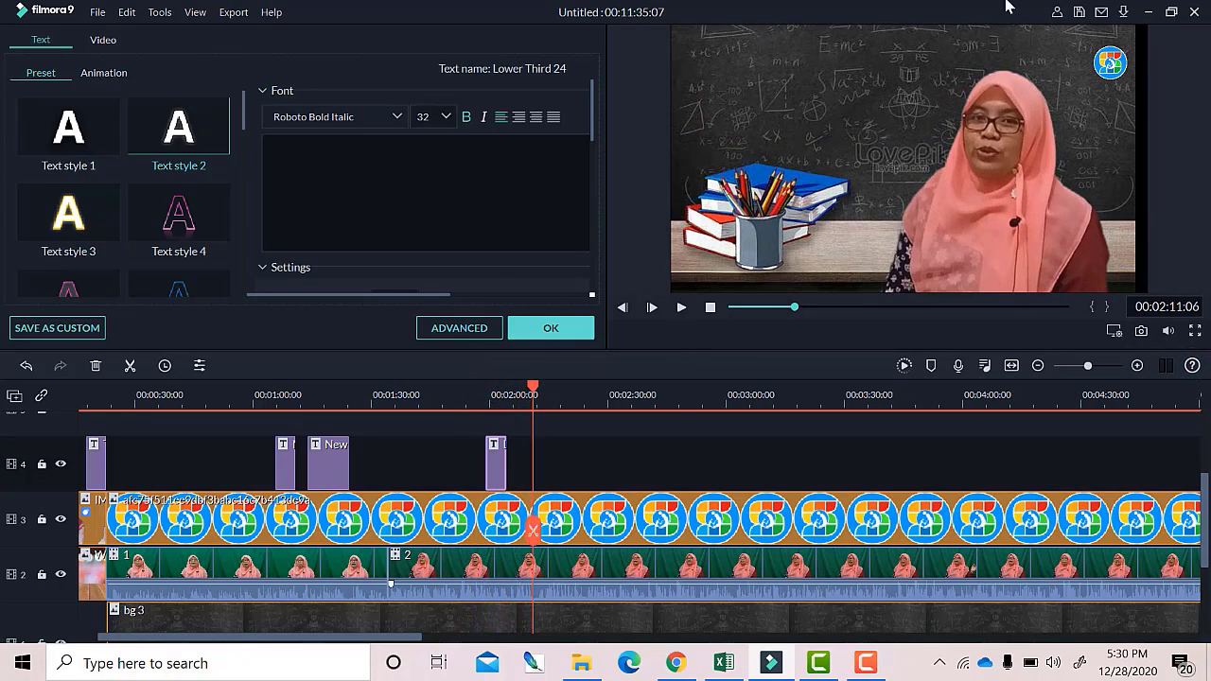
Insert the New Opener 9 title from the New Content titles at 00:02:11:06.
click(75, 268)
scroll(398, 228, down, 5)
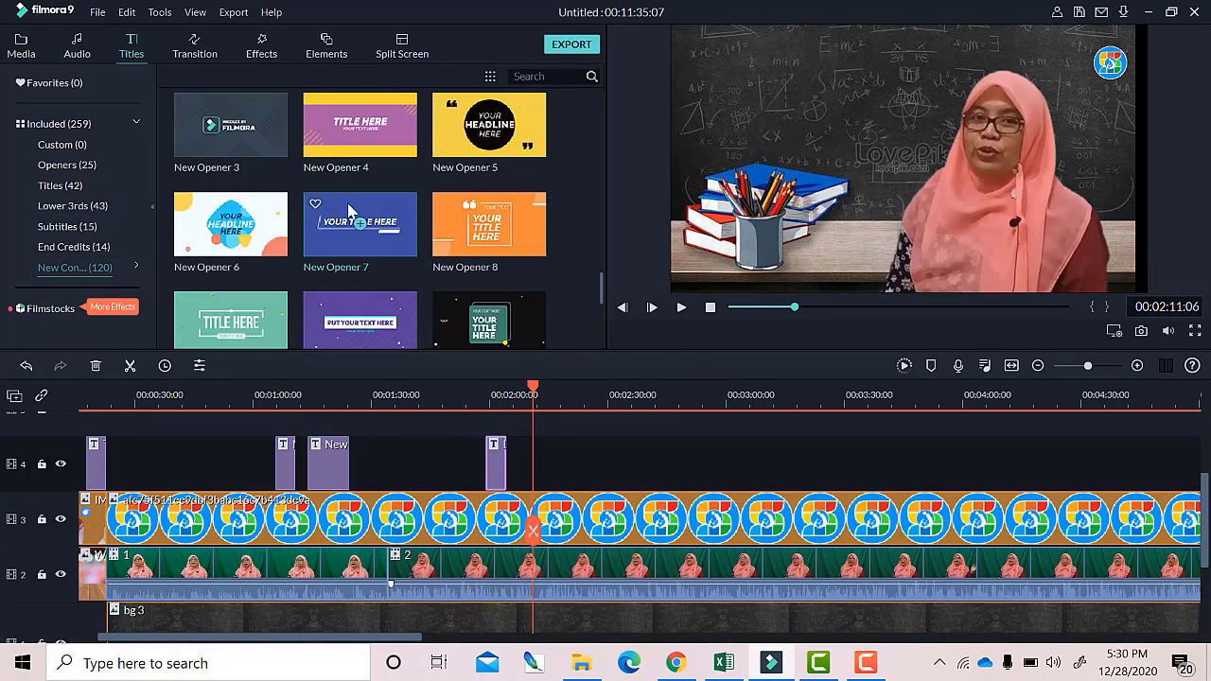
scroll(445, 218, up, 3)
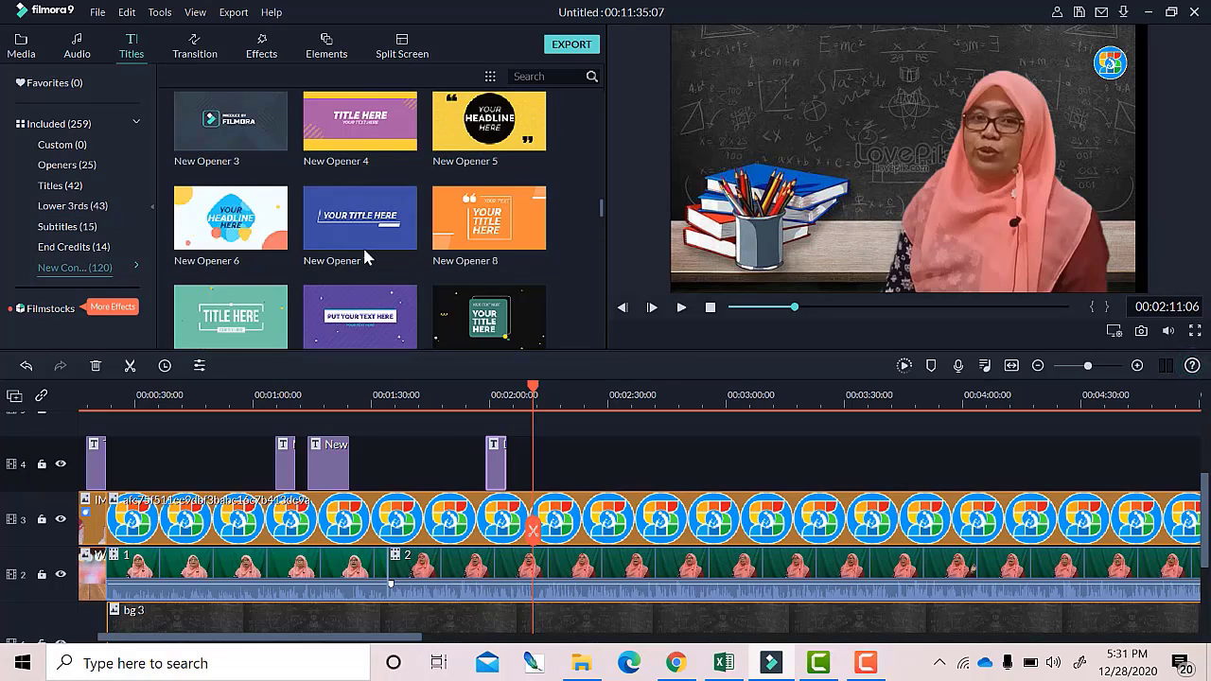
click(232, 317)
click(544, 395)
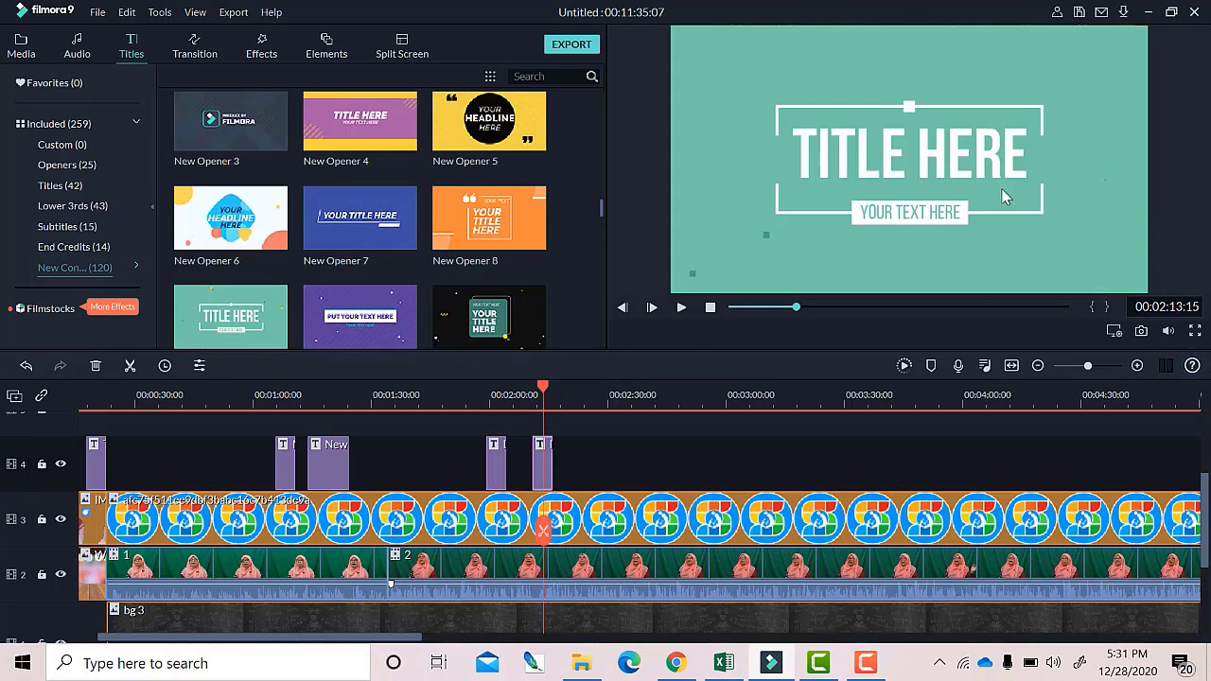
Shrink the new title's green background toward the picture's upper-left corner and clear its "TITLE HERE" text.
double_click(1003, 195)
drag(1148, 159, 985, 159)
drag(829, 287, 829, 175)
double_click(923, 100)
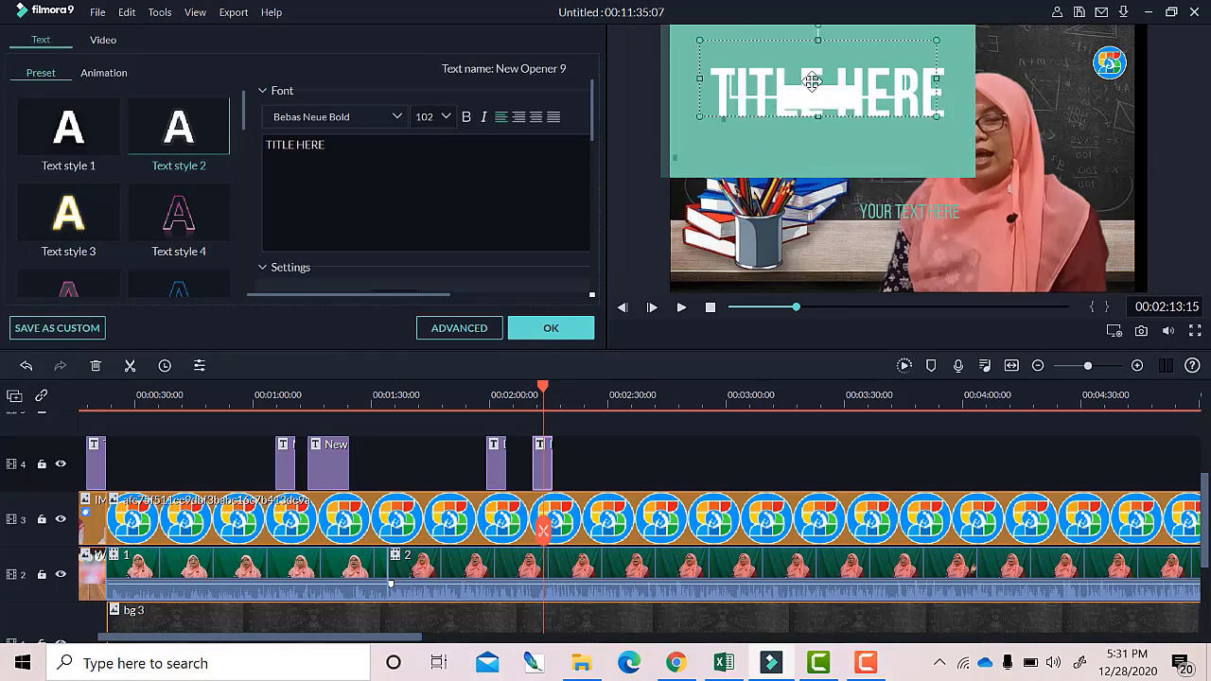
double_click(886, 66)
key(BackSpace)
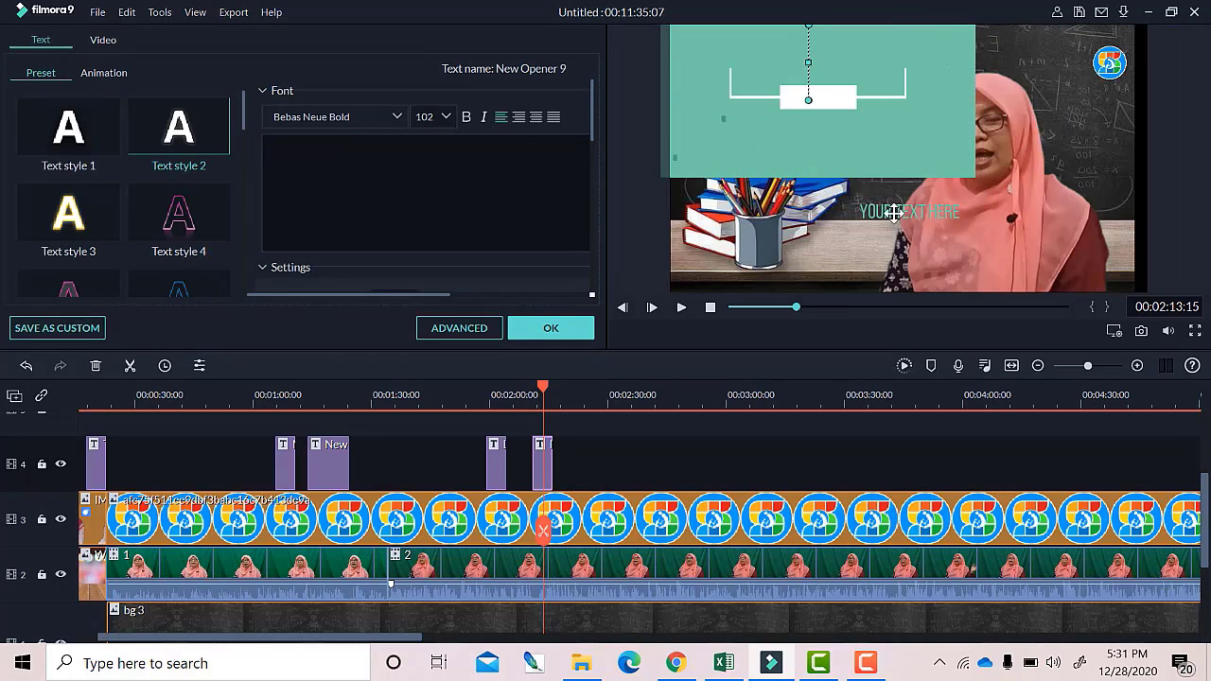
Move "YOUR TEXT HERE" onto the green background, apply Text style 4, and replace its wording with "Memilih rantai induk".
drag(891, 212, 738, 139)
scroll(413, 262, down, 1)
click(185, 216)
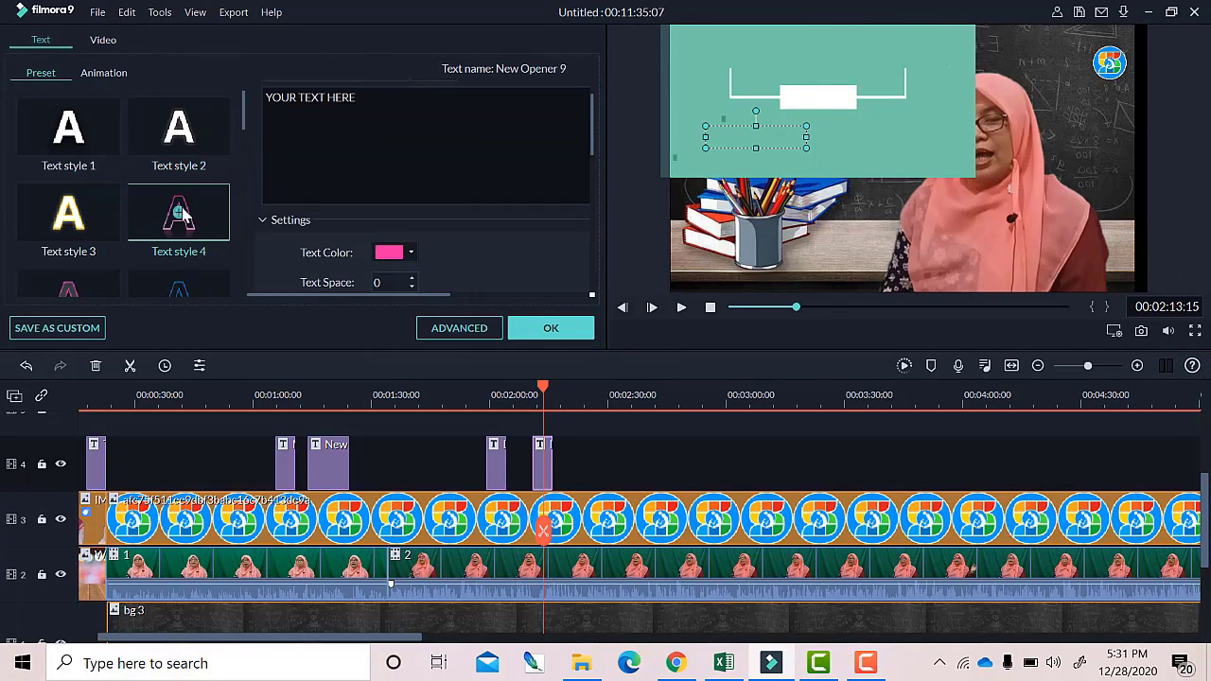
drag(355, 109, 357, 102)
text(mE)
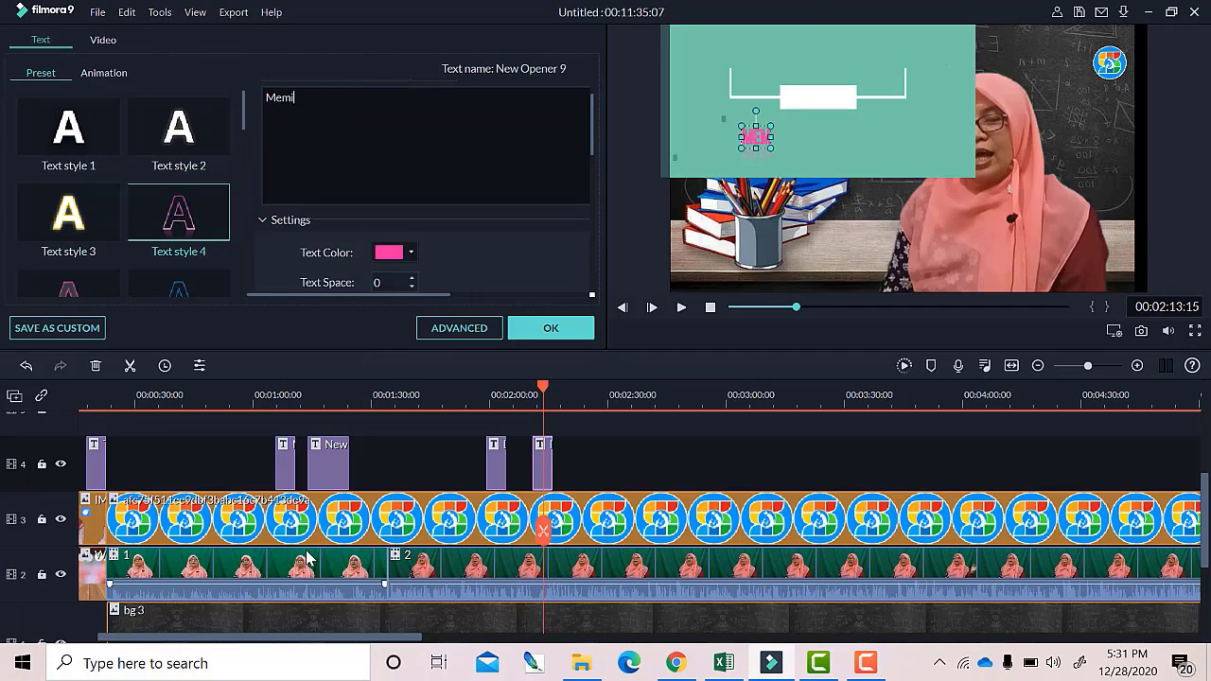
Shrink the green background further from its lower-right corner and move "Memilih rantai induk" up onto it.
drag(966, 108, 976, 109)
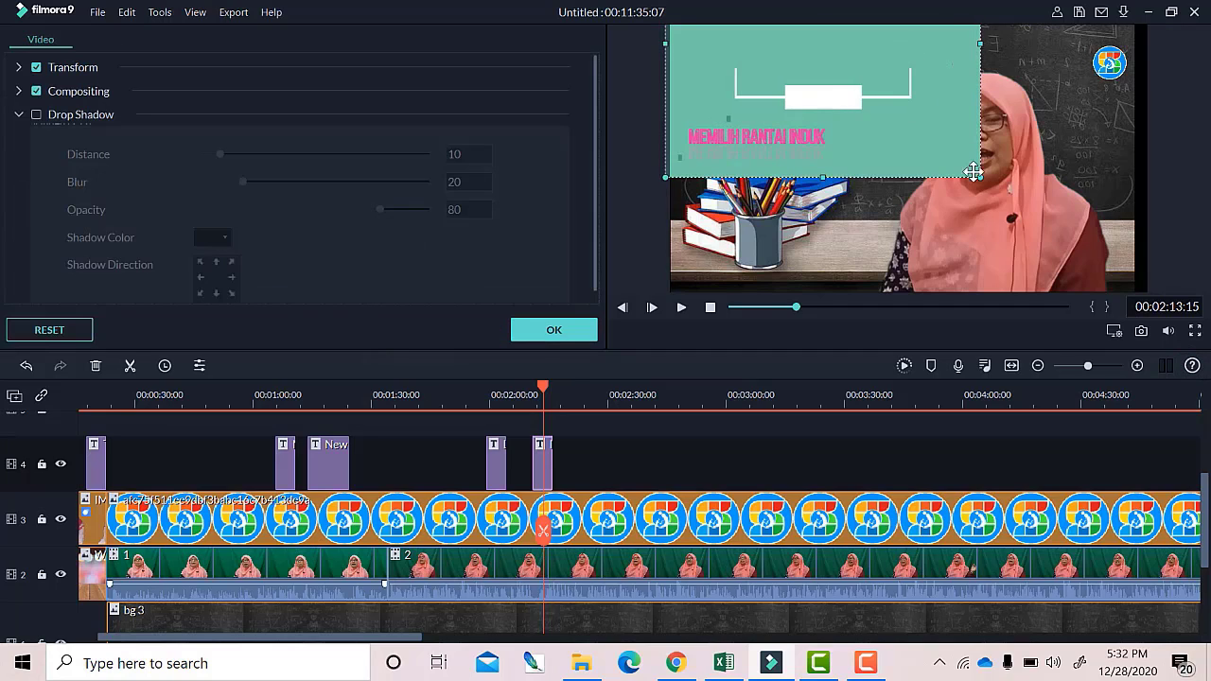
drag(978, 175, 924, 155)
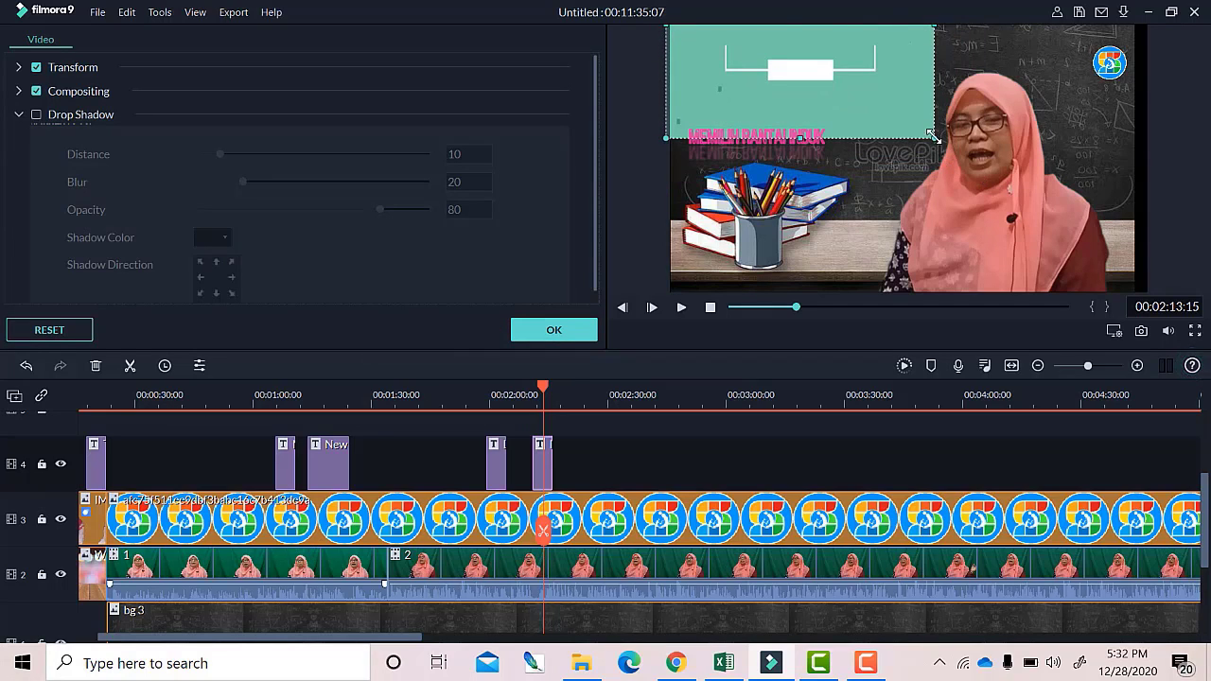
drag(755, 131, 767, 102)
Set the "Memilih rantai induk" font to Berlin Sans FB Demi and apply Text style 3.
scroll(403, 247, up, 1)
click(399, 119)
click(338, 159)
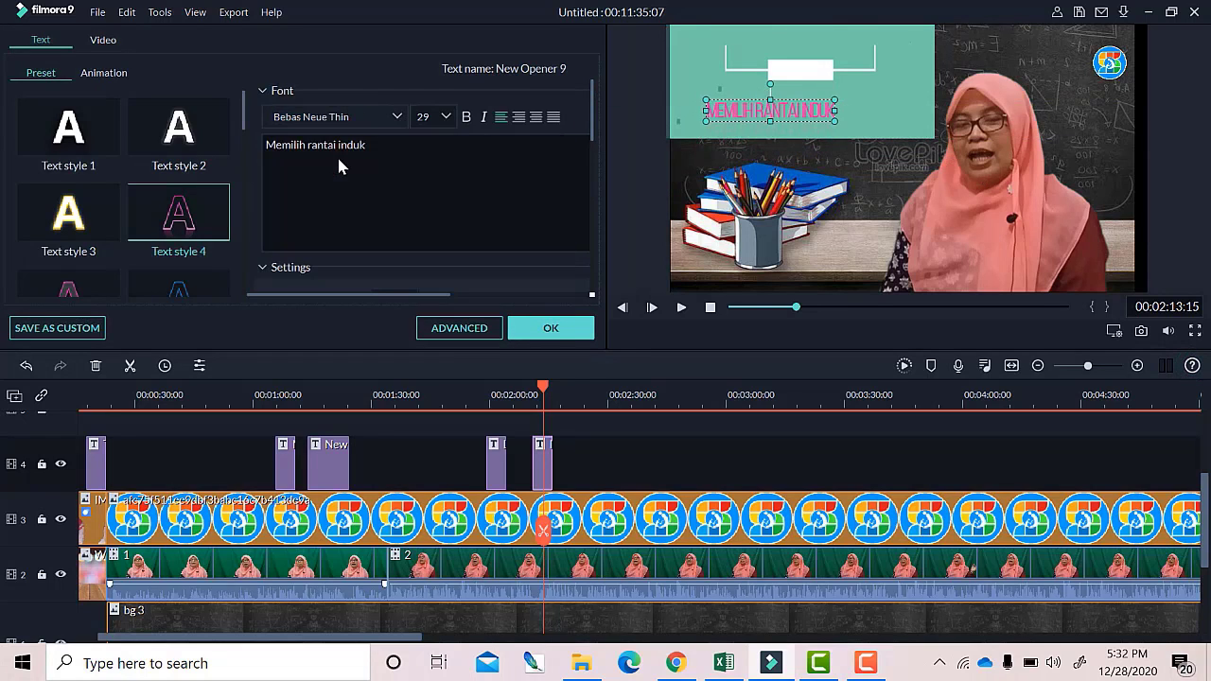
click(398, 117)
click(348, 234)
click(397, 117)
click(343, 271)
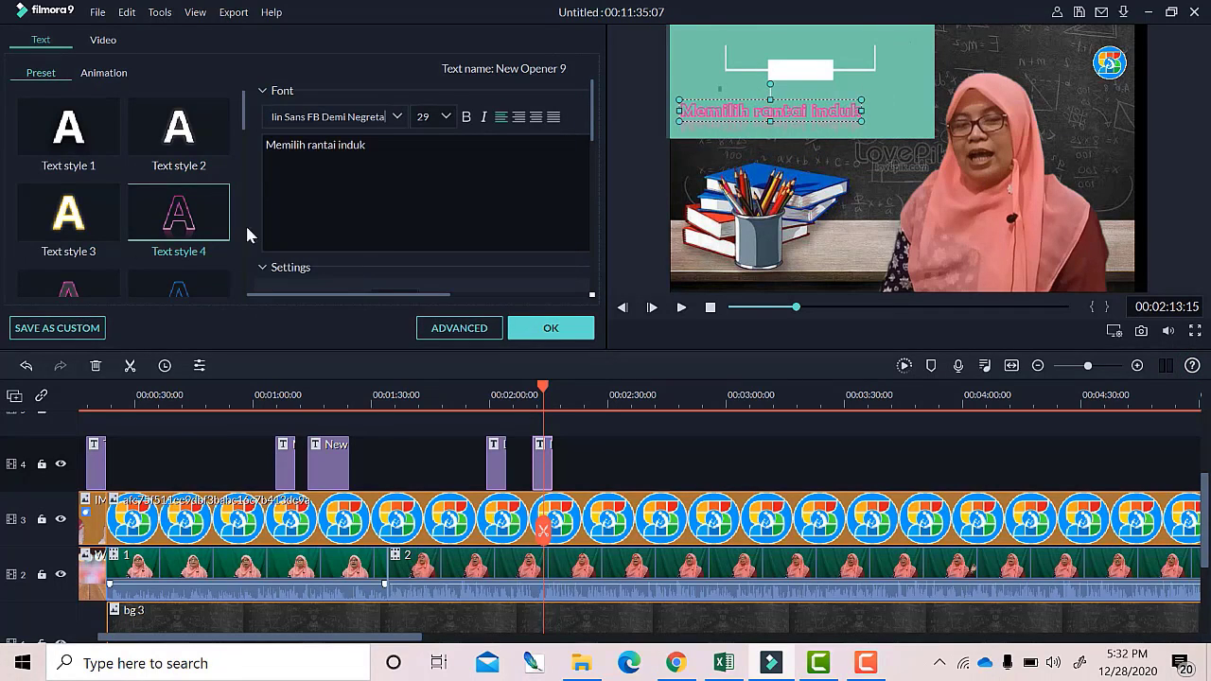
click(67, 210)
Try to fit the green background to the "Memilih rantai induk" text by reducing its width and height.
click(829, 65)
drag(937, 28, 875, 31)
click(759, 116)
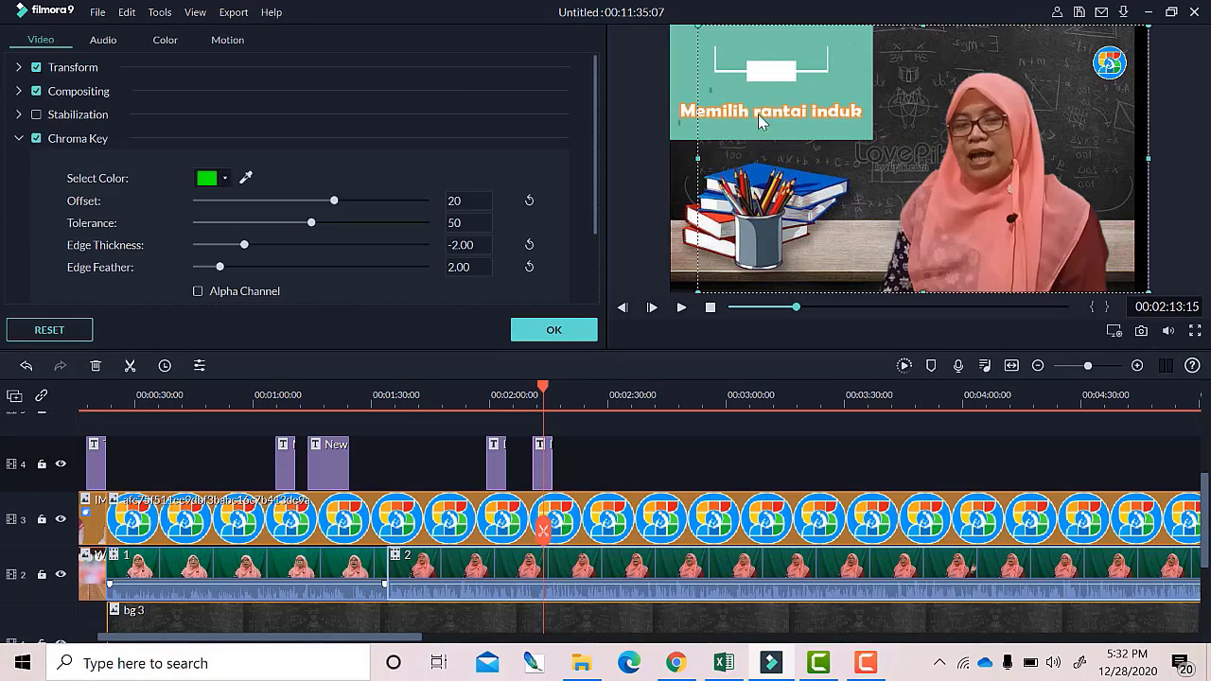
click(761, 121)
drag(872, 139, 852, 68)
drag(764, 64, 760, 87)
Delete the green background from the "Memilih rantai induk" title, play the section, and dismiss the notification.
click(771, 72)
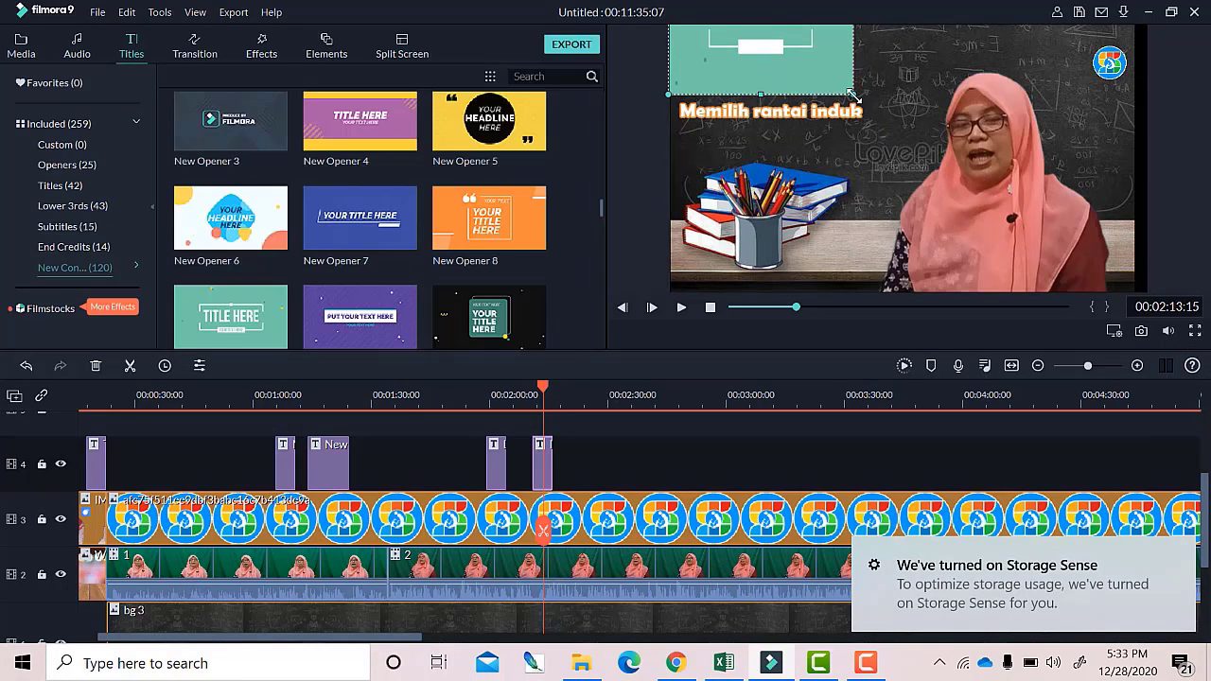
key(Delete)
key(space)
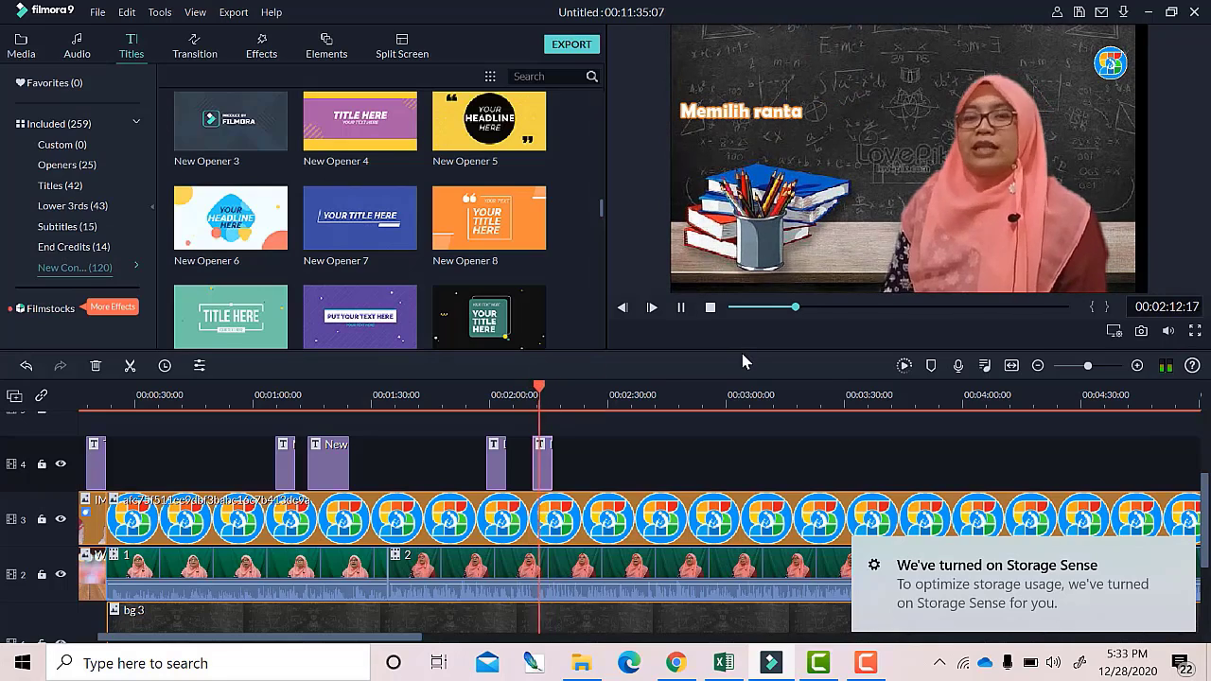
click(1183, 472)
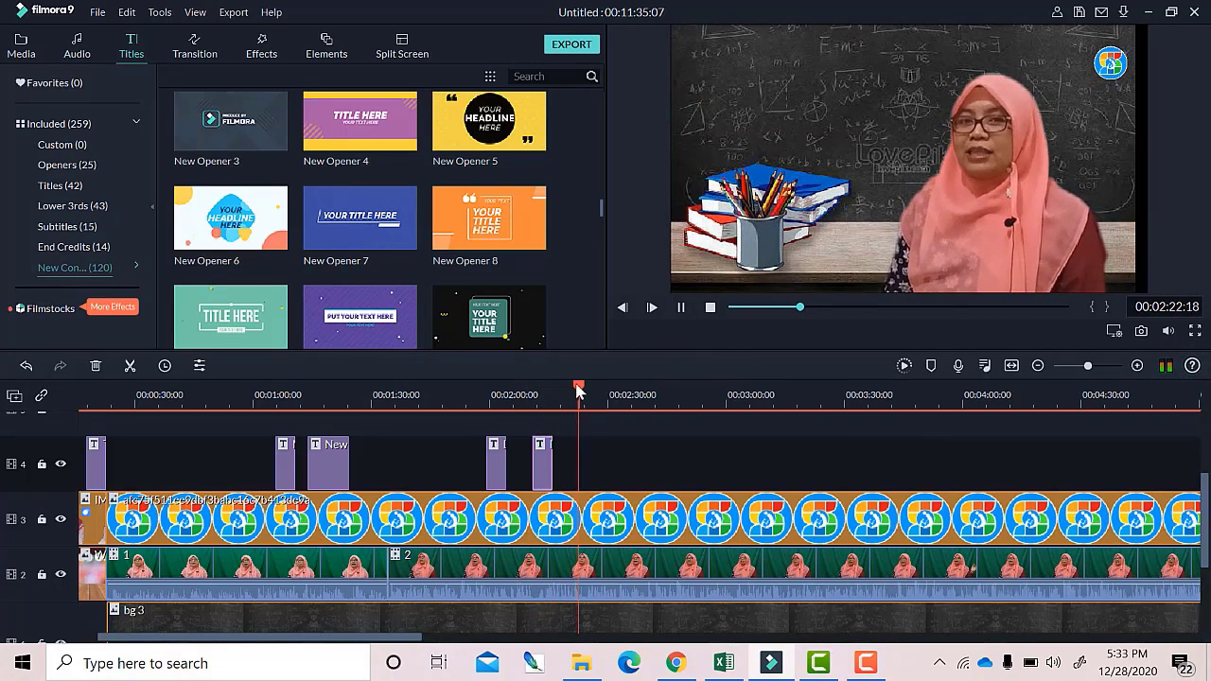
Replay from about 00:01:58, move the "Memilih rantai induk" title clip earlier to about 00:02:06, and play on.
drag(579, 391, 483, 392)
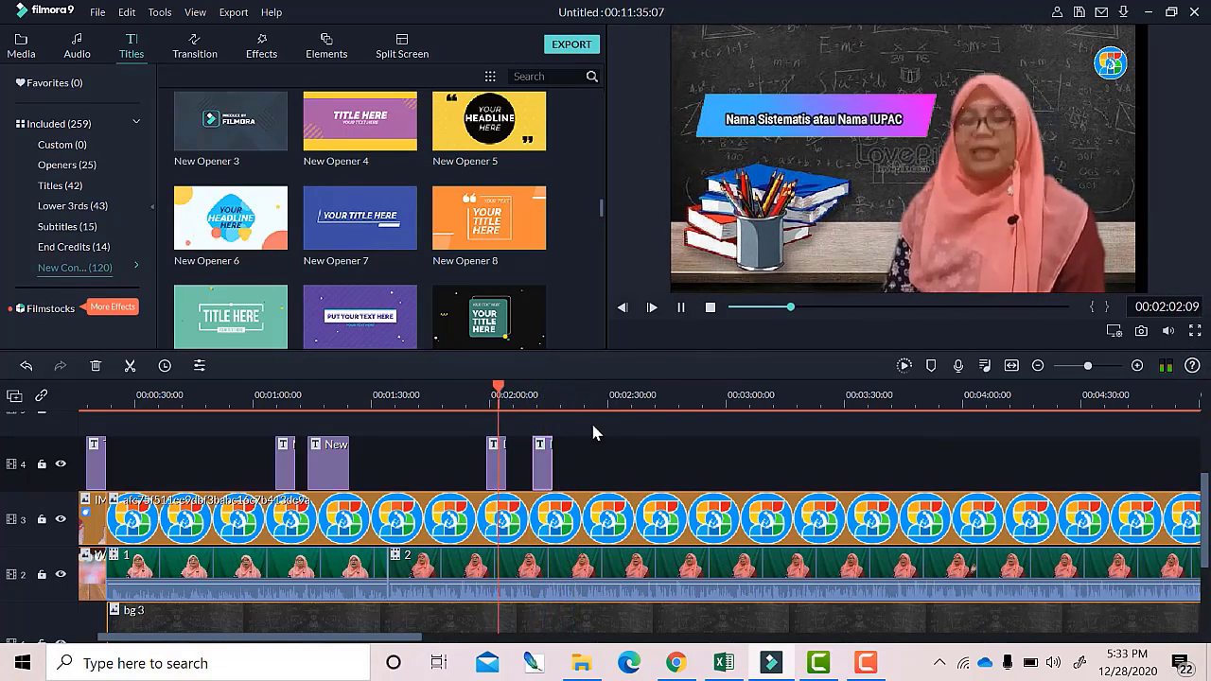
key(space)
drag(536, 474, 531, 474)
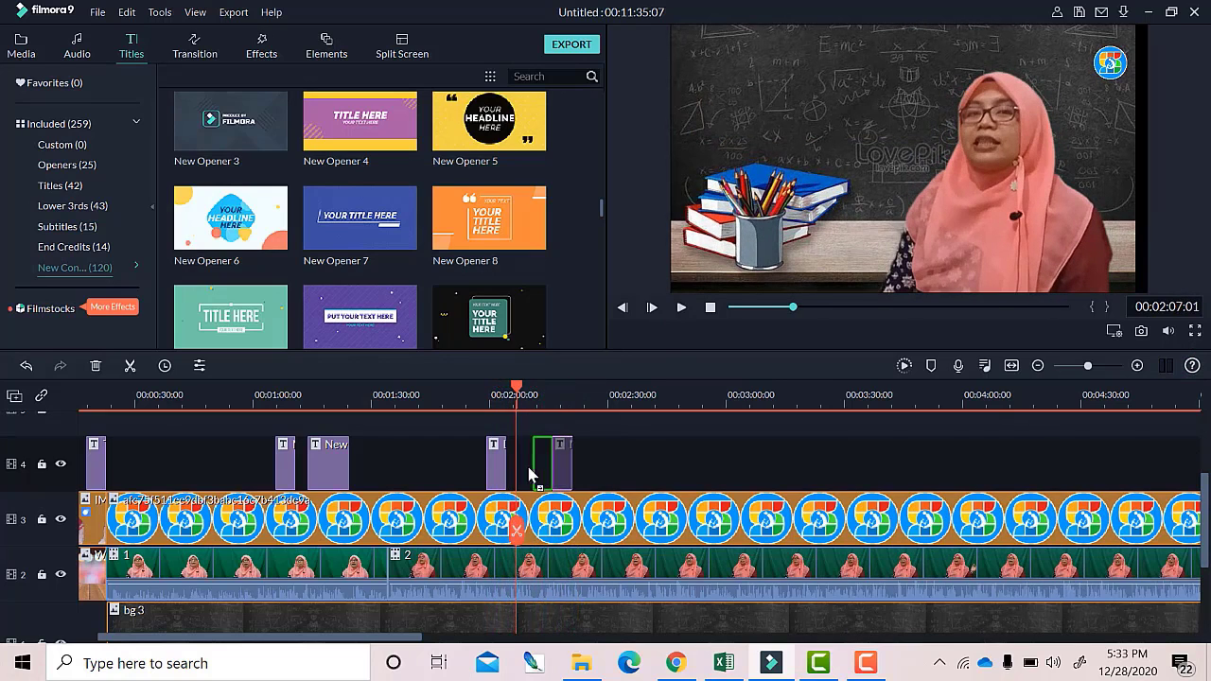
click(674, 311)
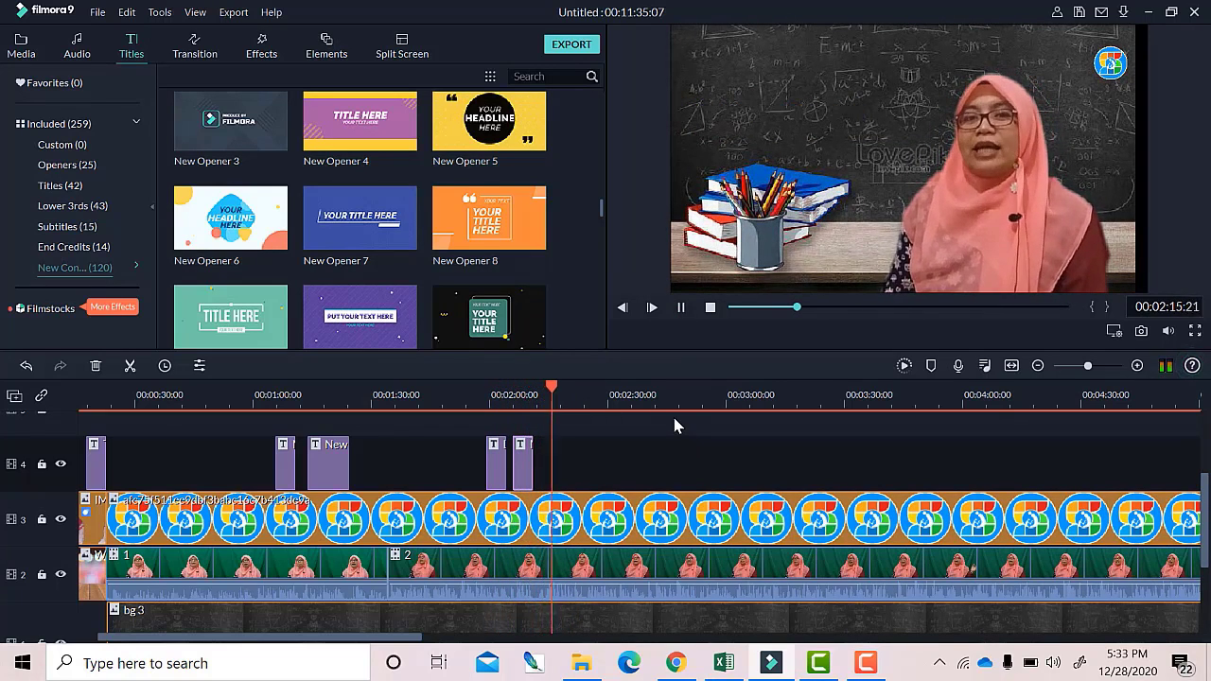
Pause at about 00:02:24 and paste a copy of the "Memilih rantai induk" title clip there on track 4.
click(681, 308)
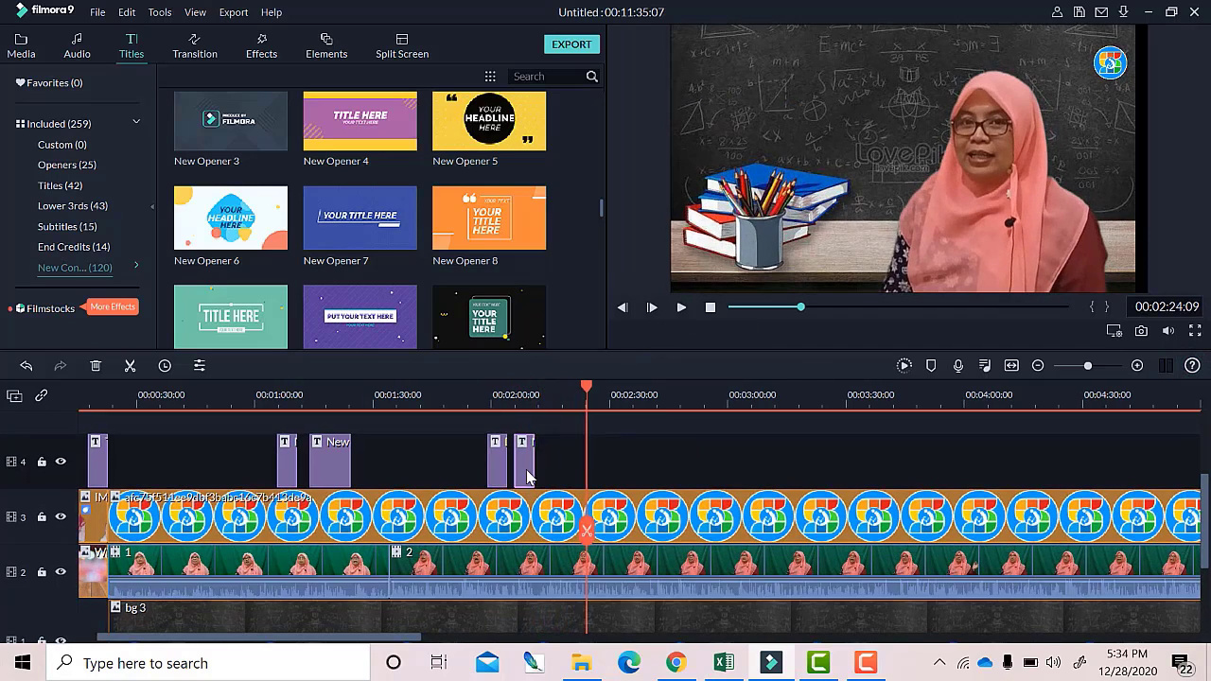
right_click(526, 469)
click(559, 237)
right_click(638, 462)
click(667, 243)
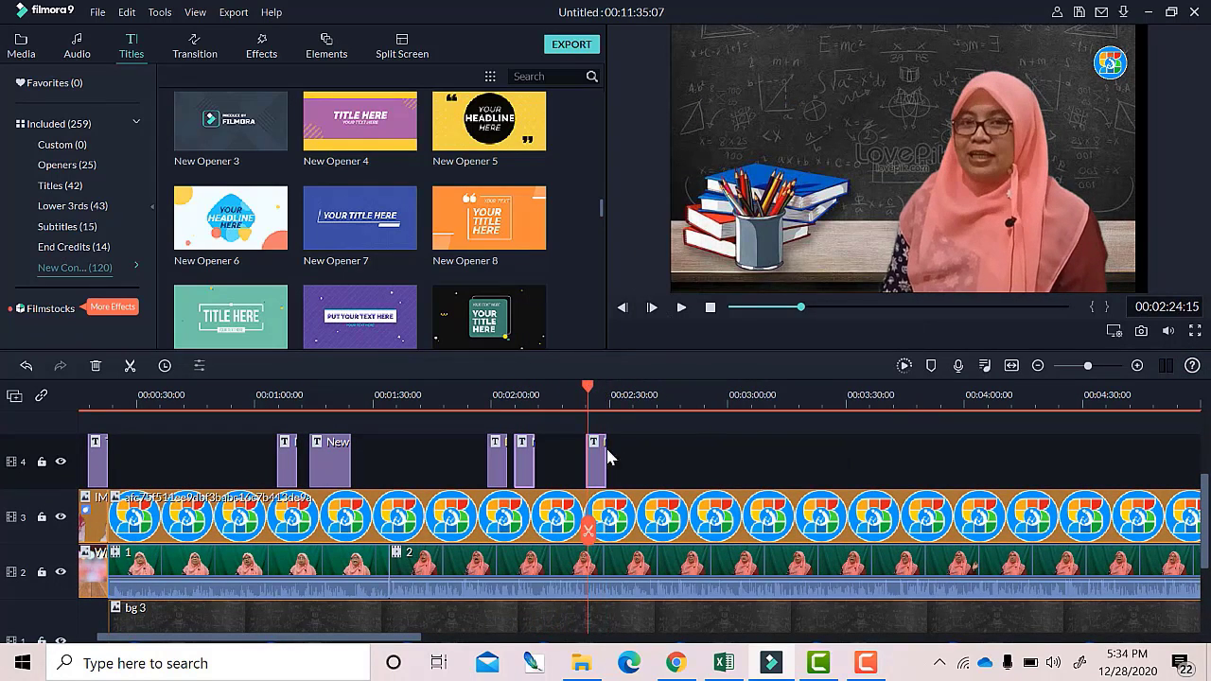
Replace the pasted title's text with "Pilih rantai karbon terpanjang" and raise it slightly in the preview.
double_click(598, 457)
key(ctrl+a)
text(Pilih rantai karbon t)
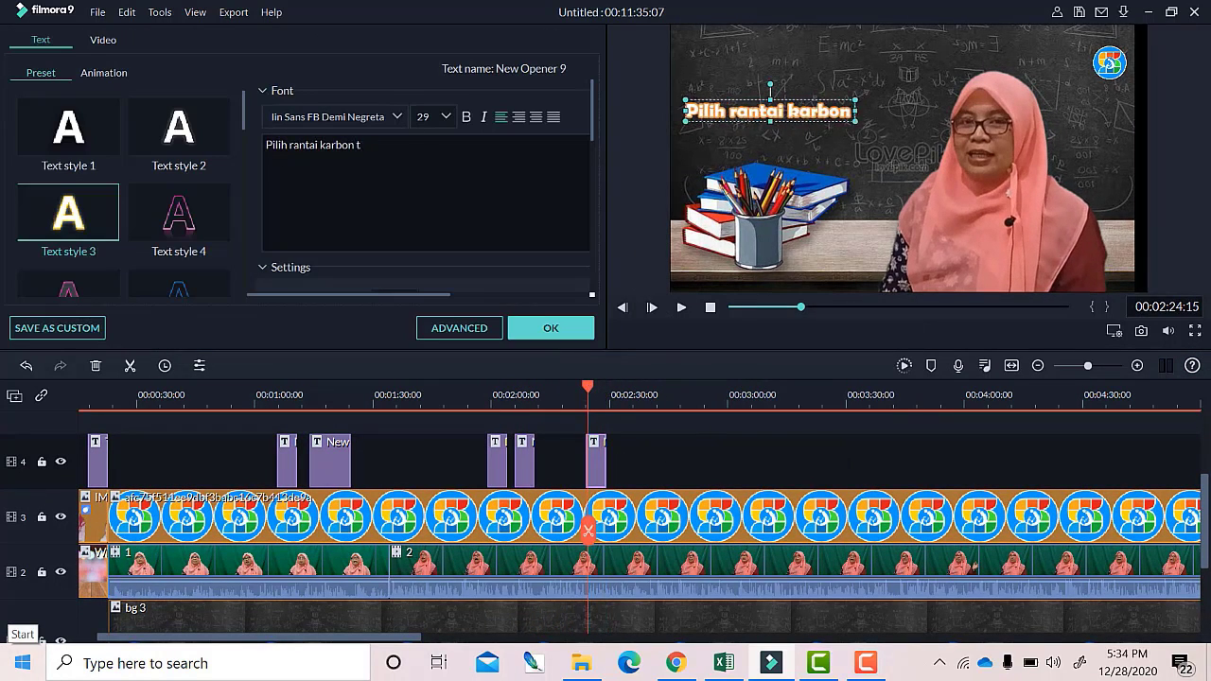
text(erpanjang)
drag(763, 99, 763, 88)
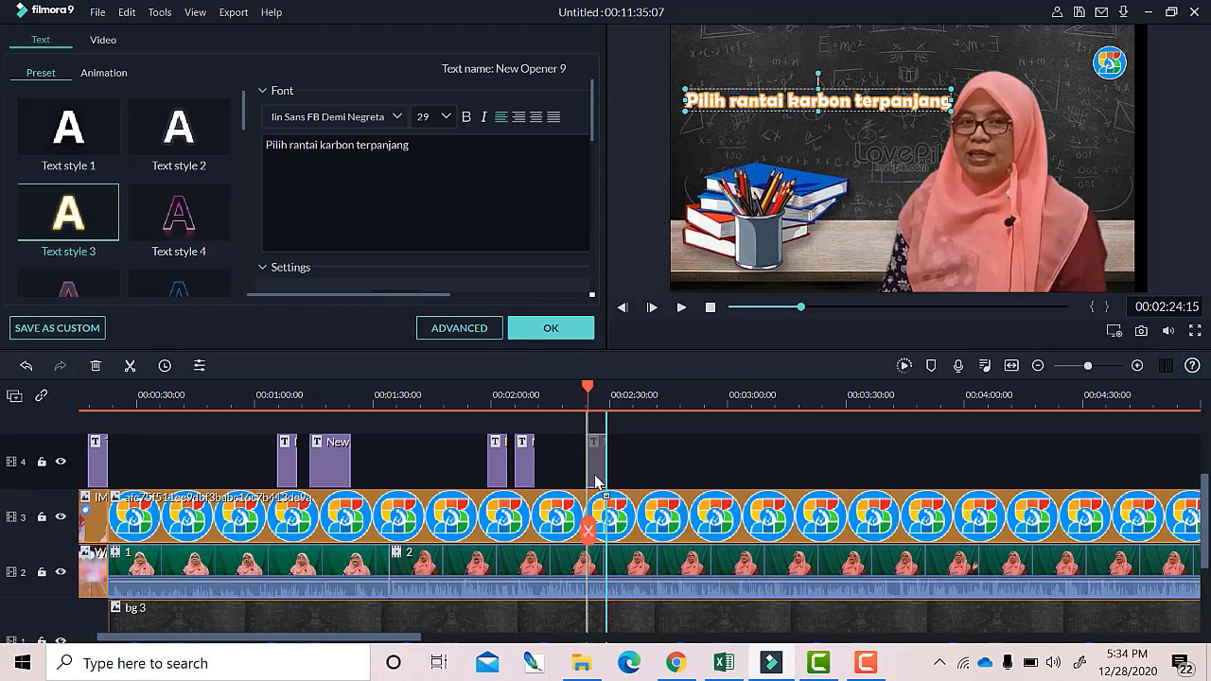
Replay the section, move the "Pilih rantai karbon terpanjang" title clip earlier to about 00:02:19, and play on.
click(581, 394)
click(682, 309)
click(682, 308)
drag(597, 463, 578, 464)
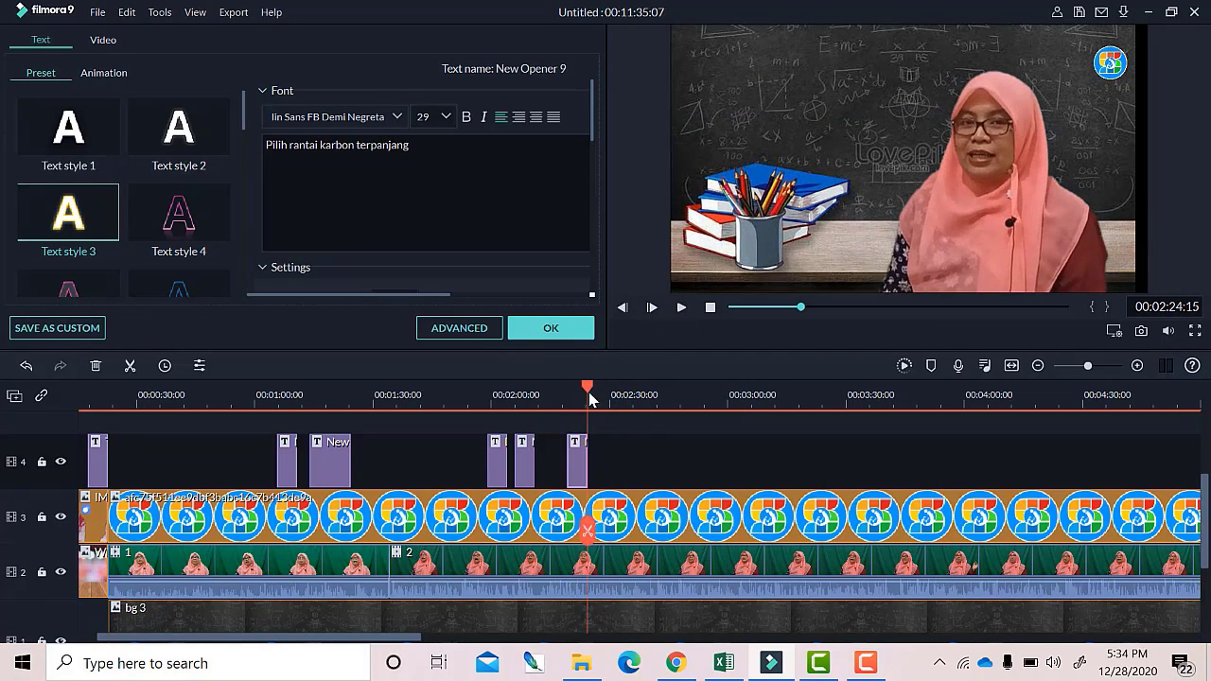
click(576, 395)
click(681, 309)
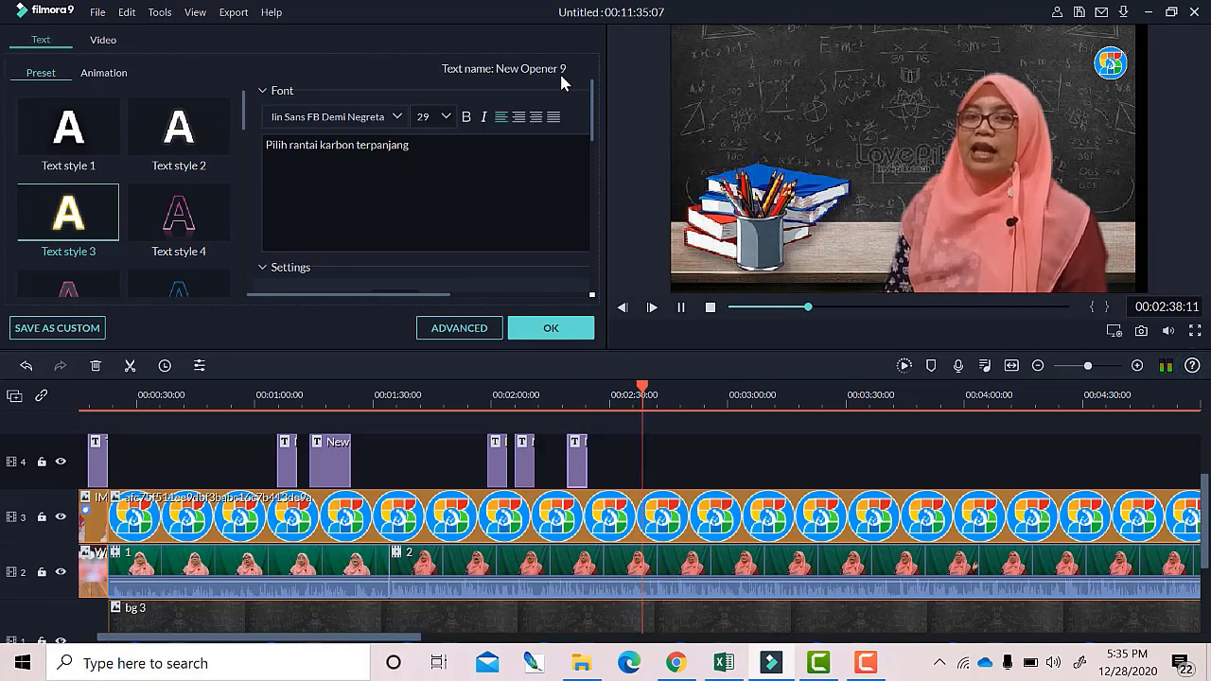
Pause at about 00:02:52 and paste a copy of the "Pilih rantai karbon terpanjang" title clip there.
click(682, 320)
right_click(588, 460)
click(616, 236)
right_click(699, 527)
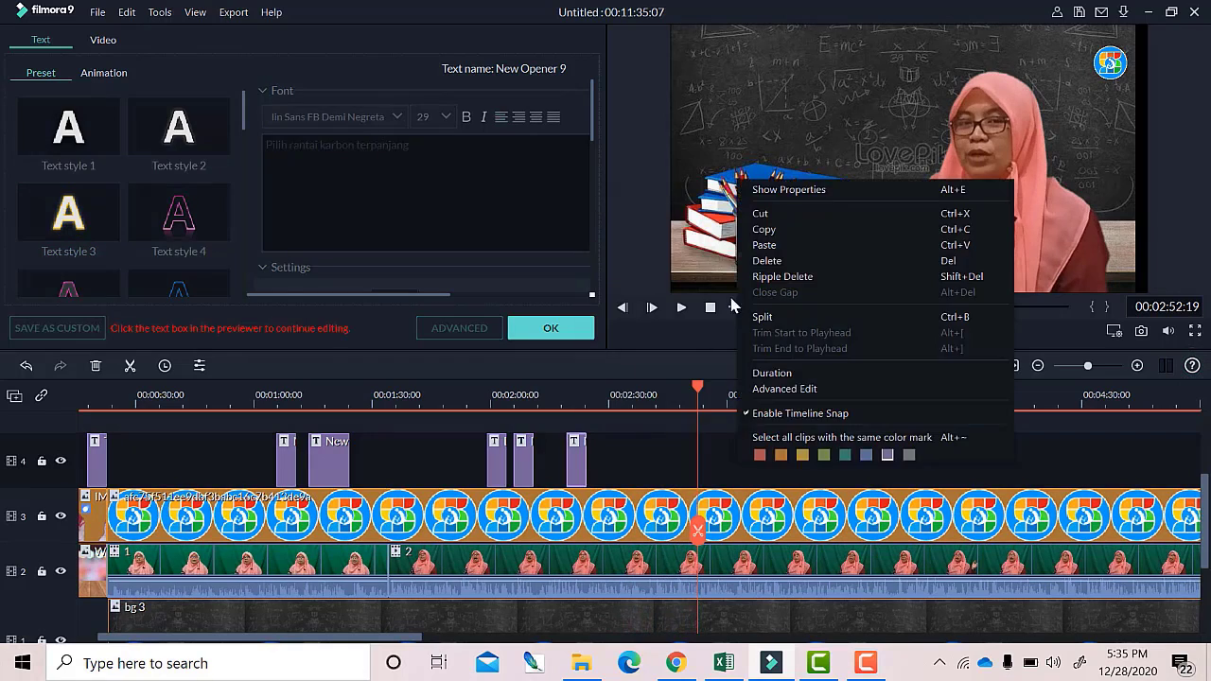
click(758, 249)
Replace the new title's text with "Nomori atom karbon yang ada pada rantai induk".
click(698, 395)
key(ctrl+a)
text(Nomori at)
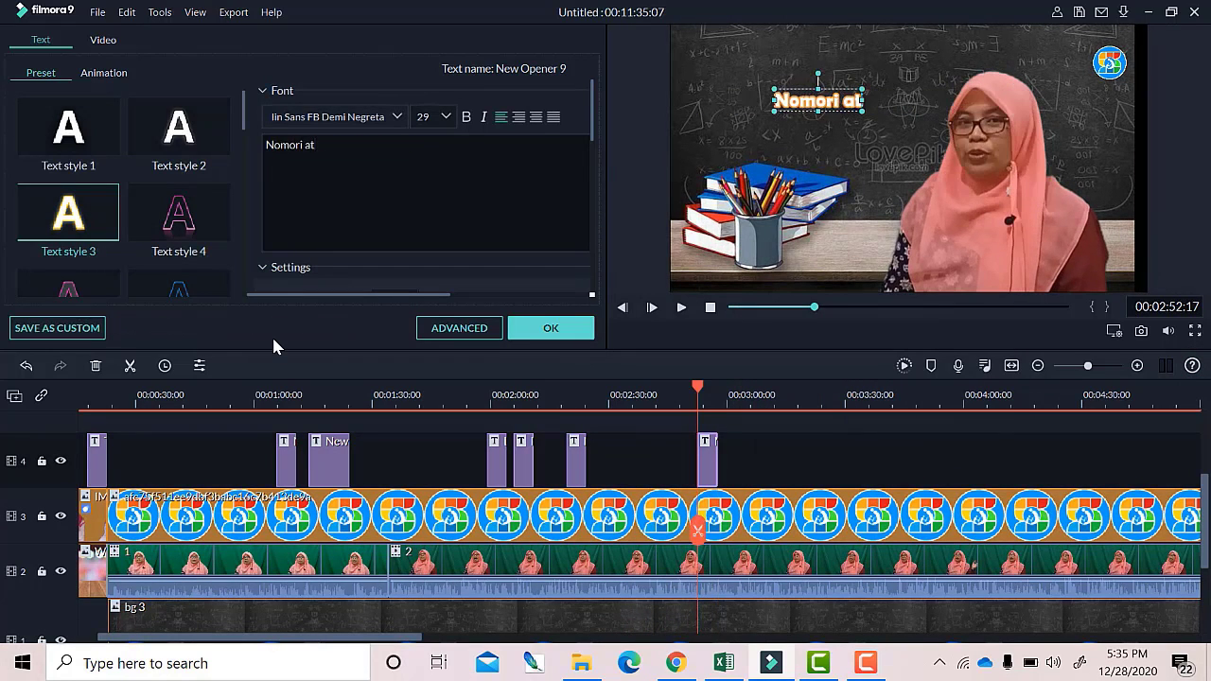
text(om karbon yang ada pada rantai induk)
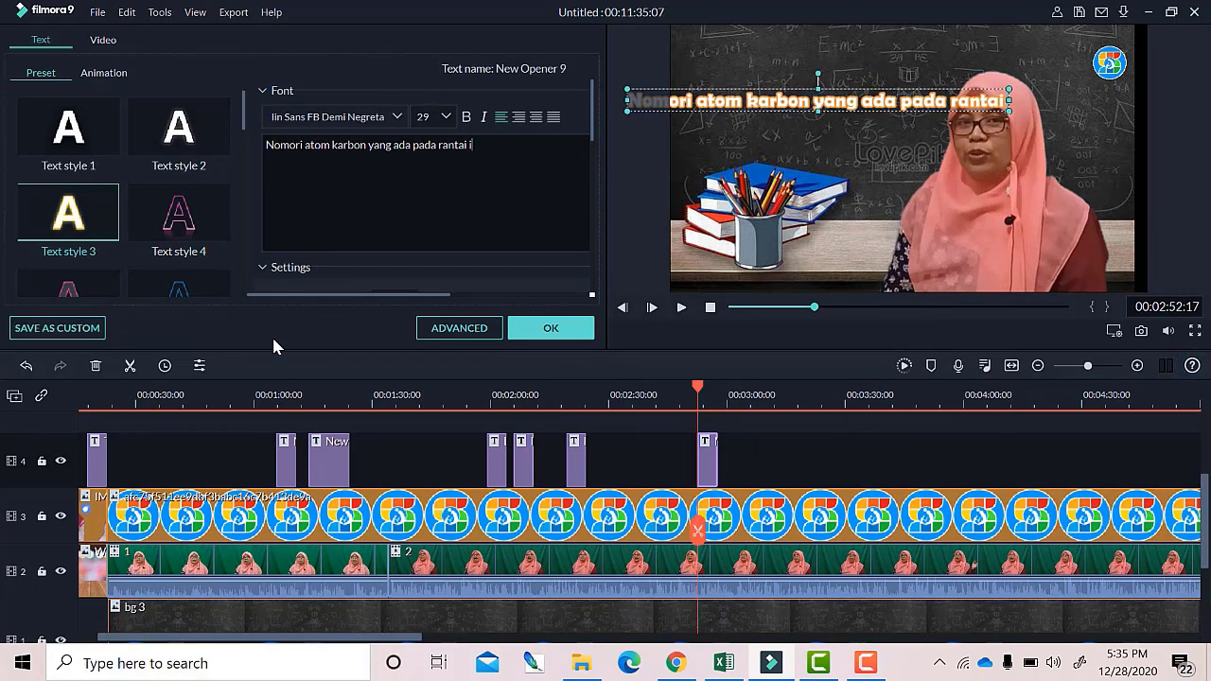
Set the "Nomori atom karbon" title's font size to 24 and break the text into two lines after "ada".
click(445, 116)
scroll(433, 190, up, 2)
click(429, 138)
click(413, 146)
key(Return)
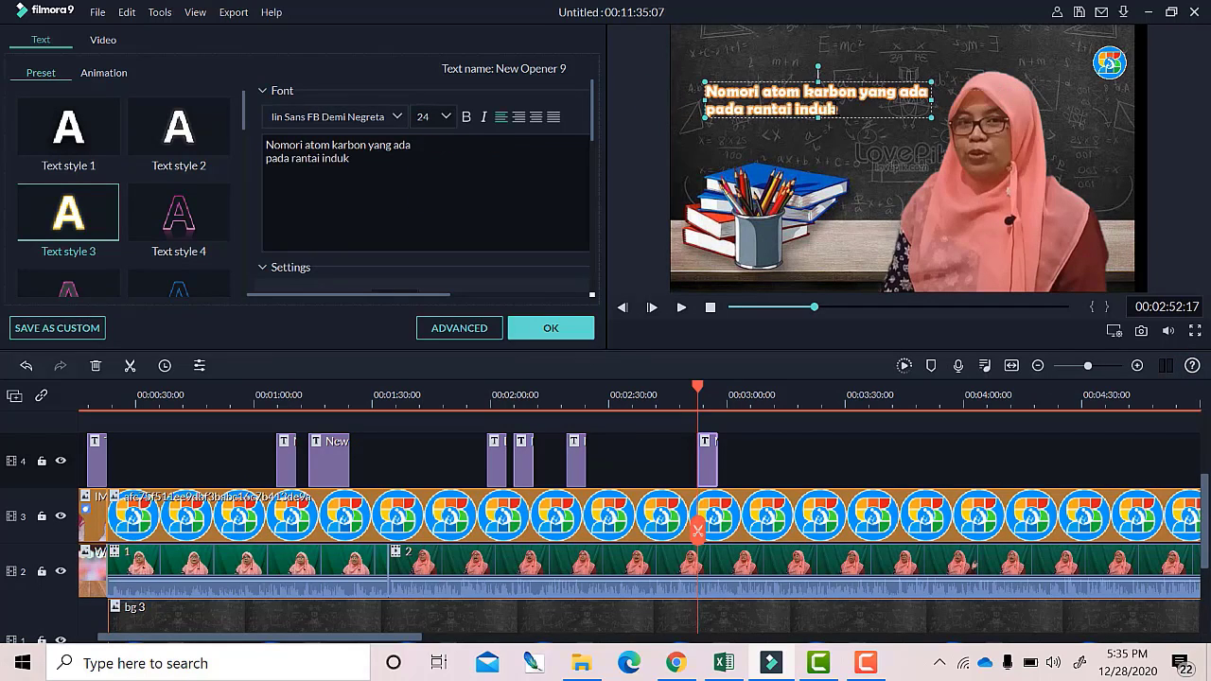
Change the "Nomori atom karbon" title's text color to black and accept the title settings.
scroll(408, 204, down, 3)
click(407, 203)
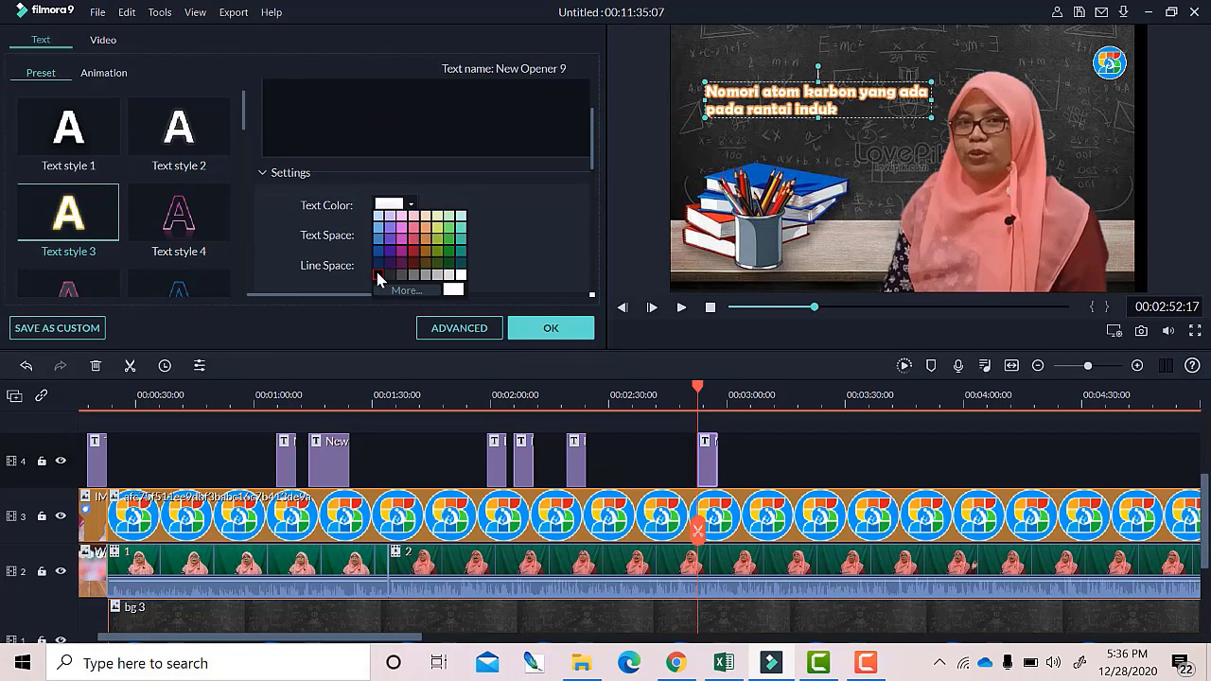
click(385, 273)
click(551, 327)
Play the section, move the "Nomori atom karbon" title clip earlier to about 00:02:47, and play on.
click(682, 308)
click(681, 308)
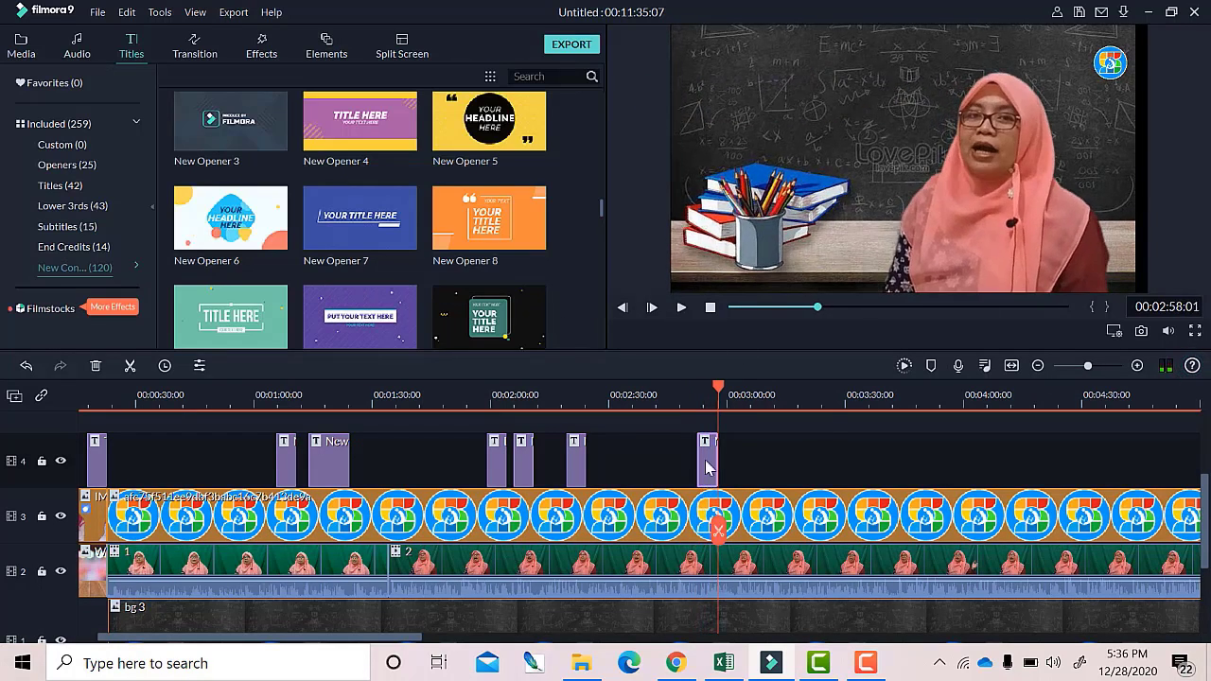
key(space)
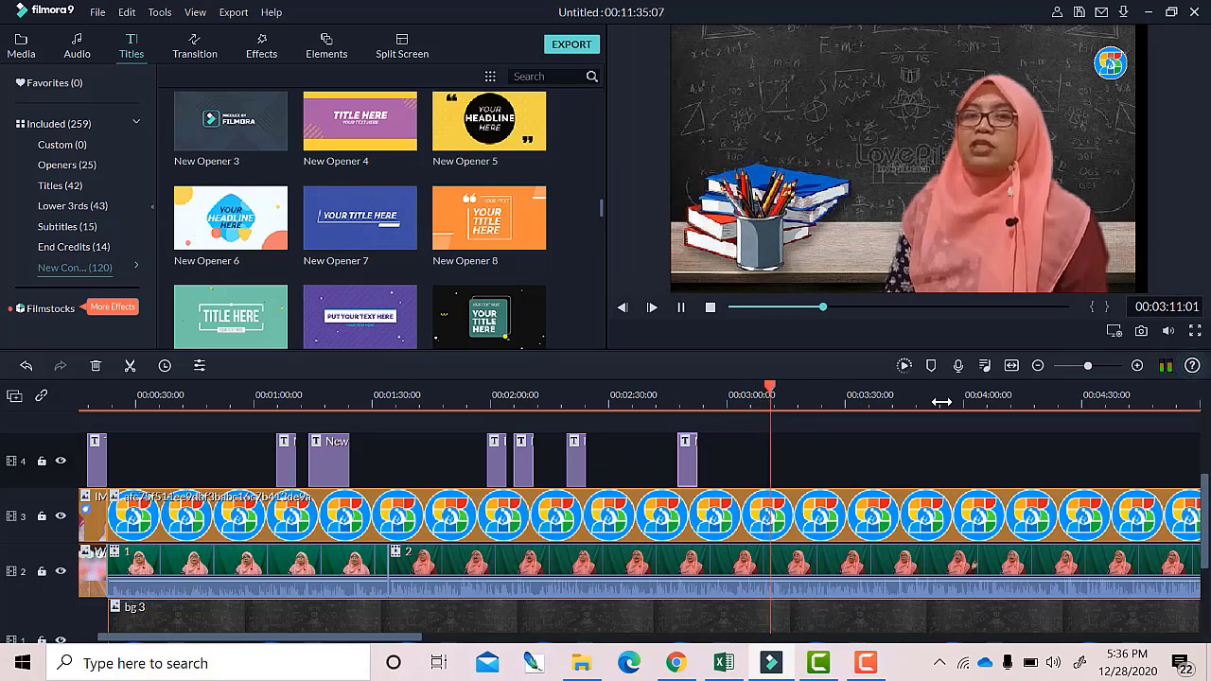
Paste another copy of the title on track 4 and place it at about 00:03:09.
click(780, 397)
click(784, 398)
key(ctrl+v)
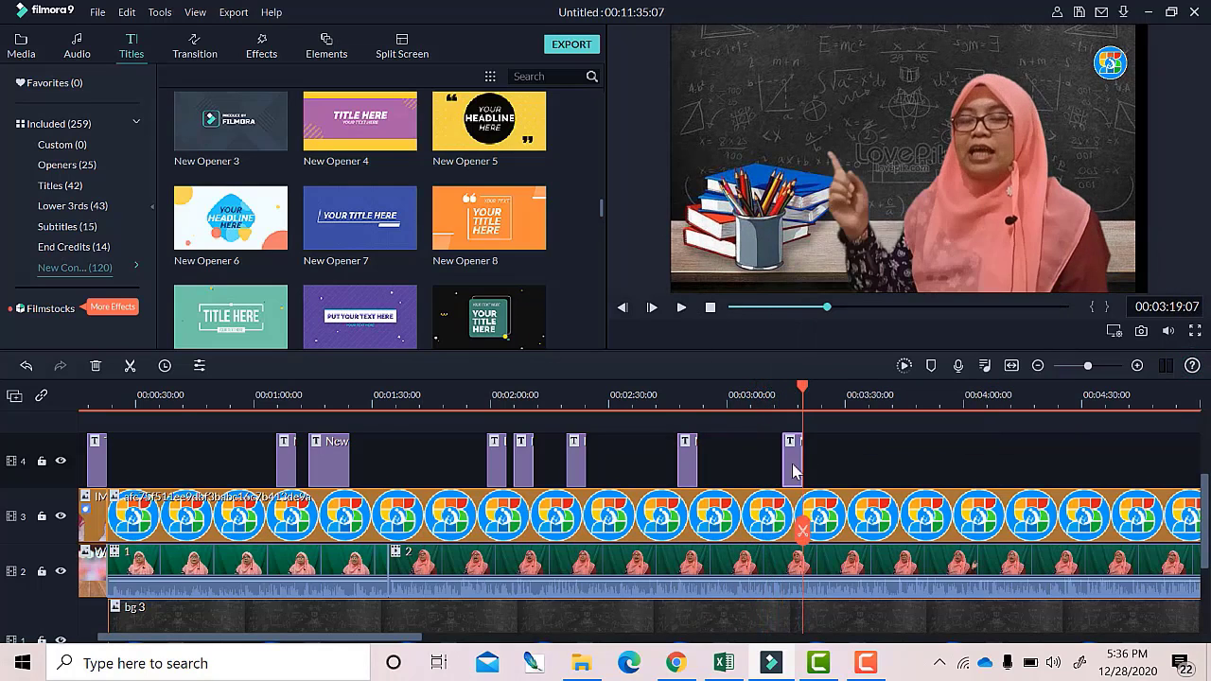
Replace the copied title's text with "nomor dimulai dari ujung yang paling dekat dengan cabang", split into two lines after "paling".
double_click(773, 464)
key(ctrl+a)
text(nomor di)
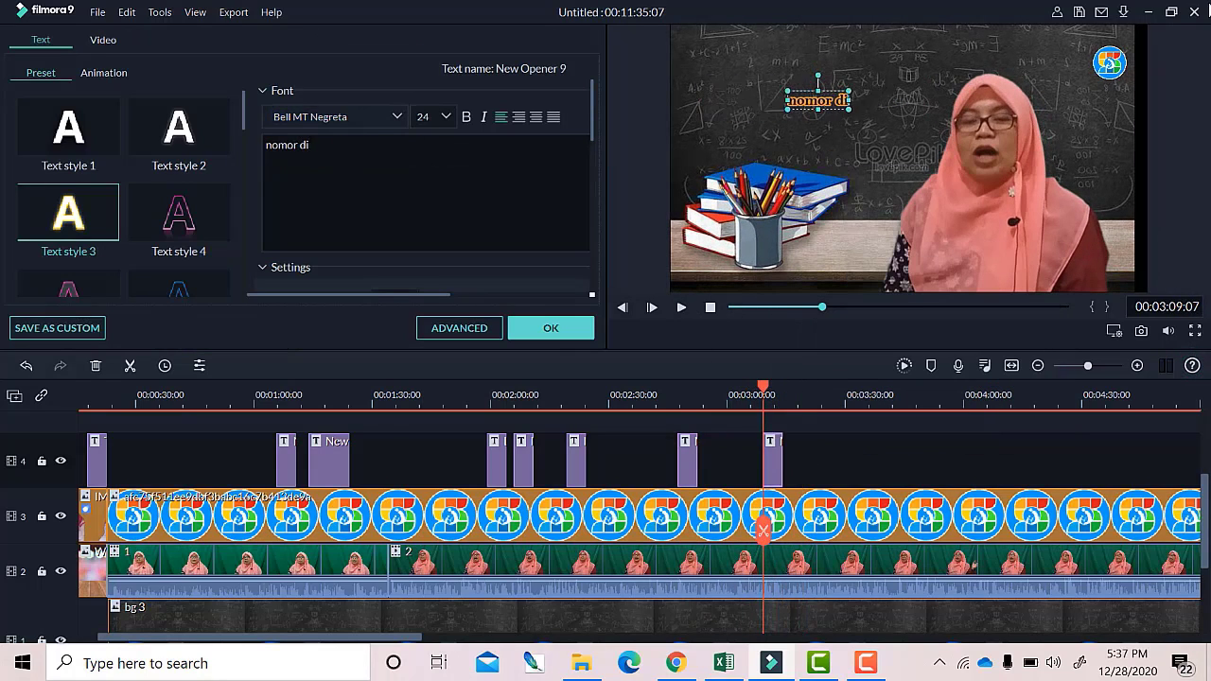
text(mulai dari ujung yang paling dekat den)
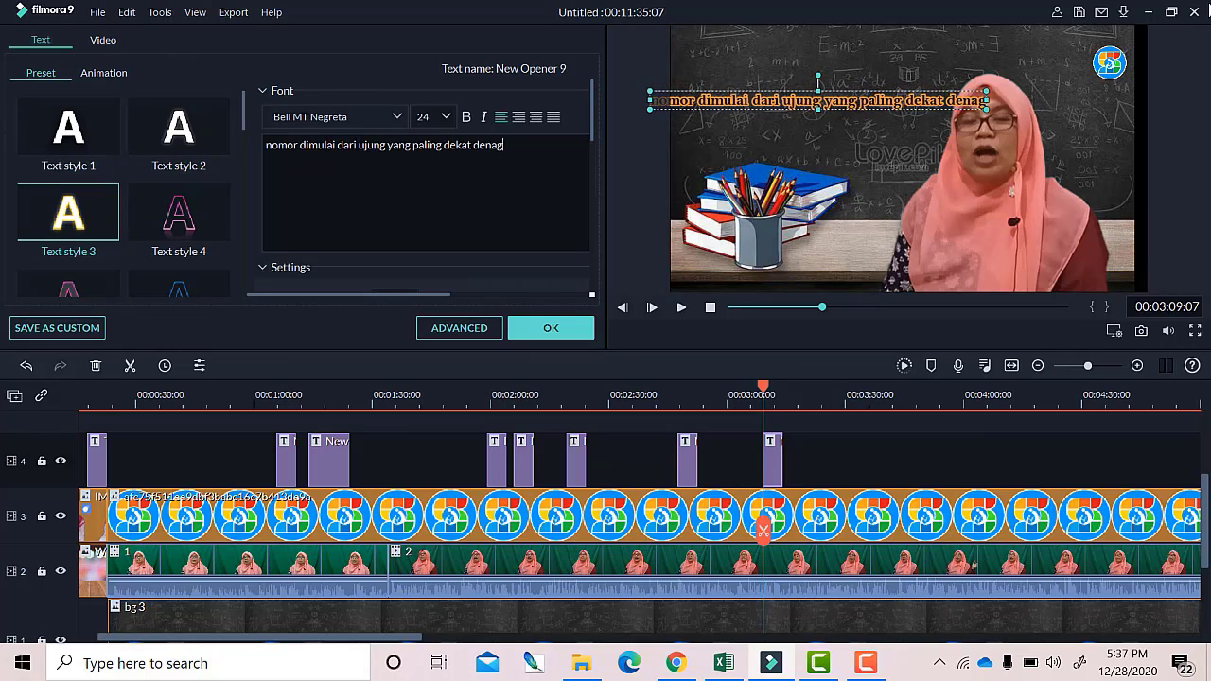
text(gan cabang)
click(442, 146)
key(Return)
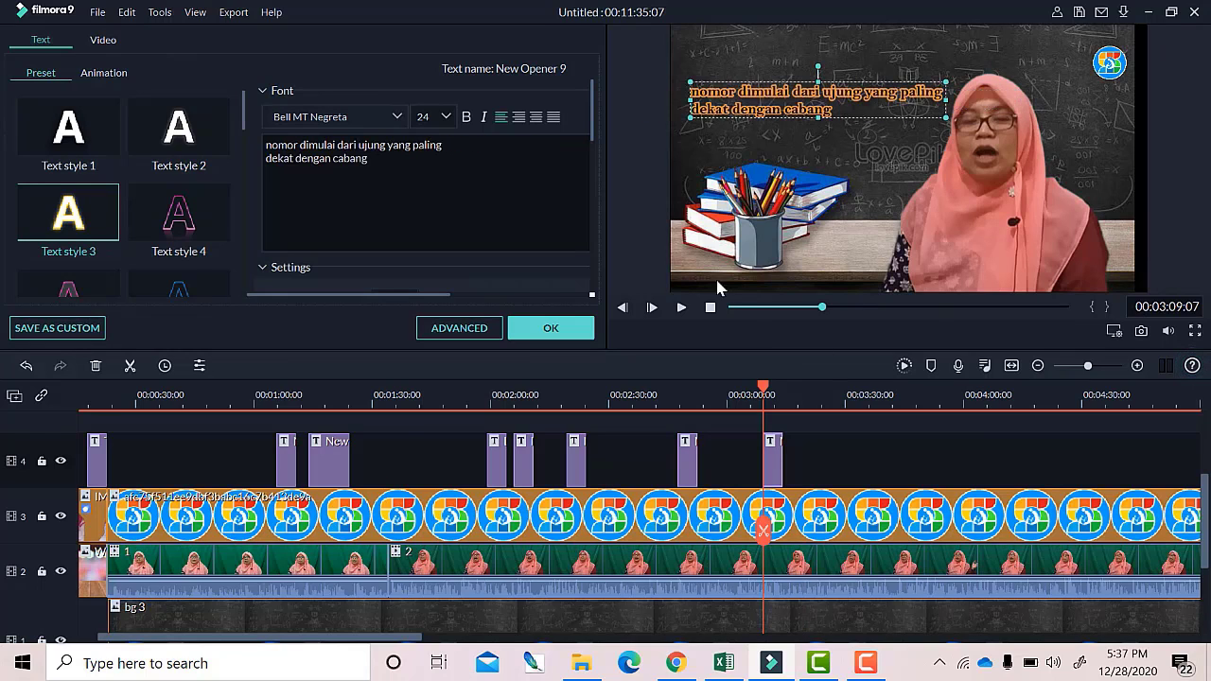
Play on to about 00:03:51, paste another copy of the title, and move it earlier to about 00:03:41.
key(space)
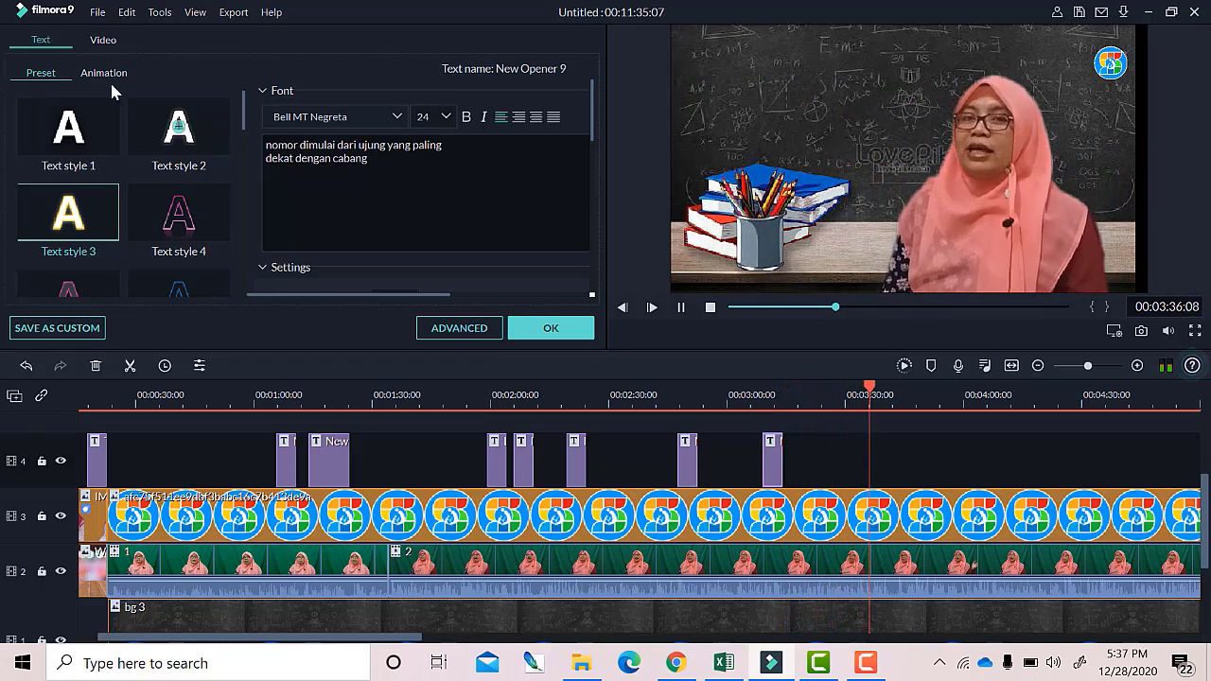
click(551, 328)
click(21, 46)
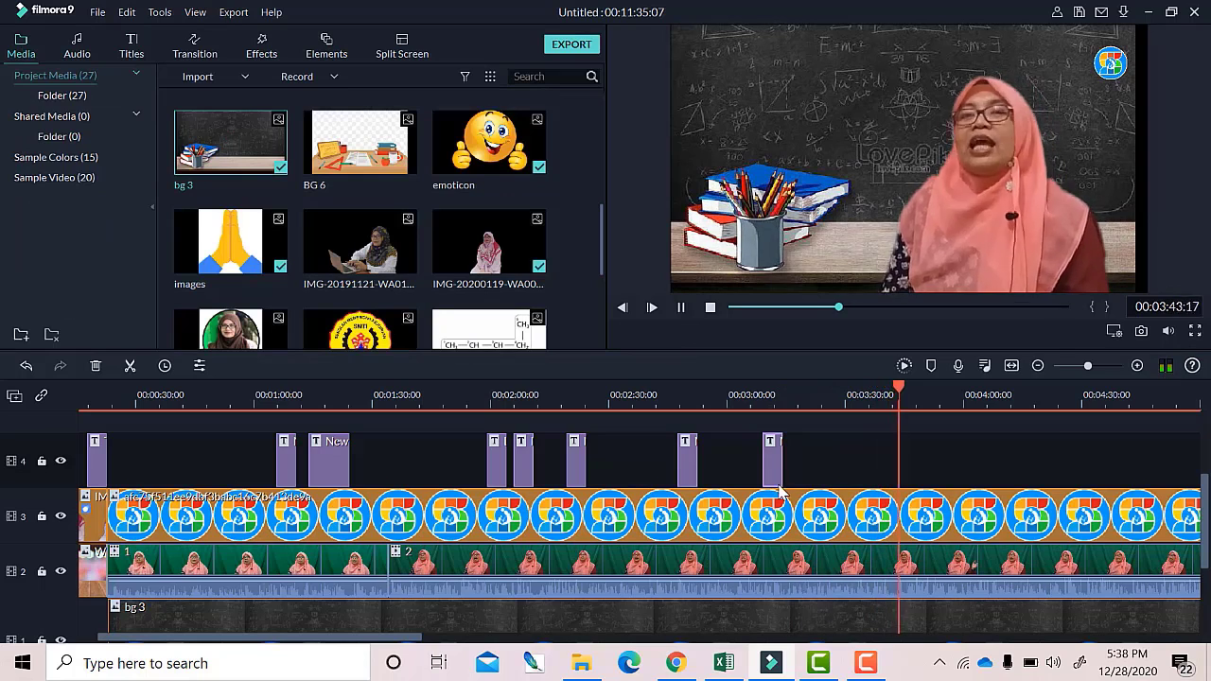
click(682, 308)
right_click(879, 469)
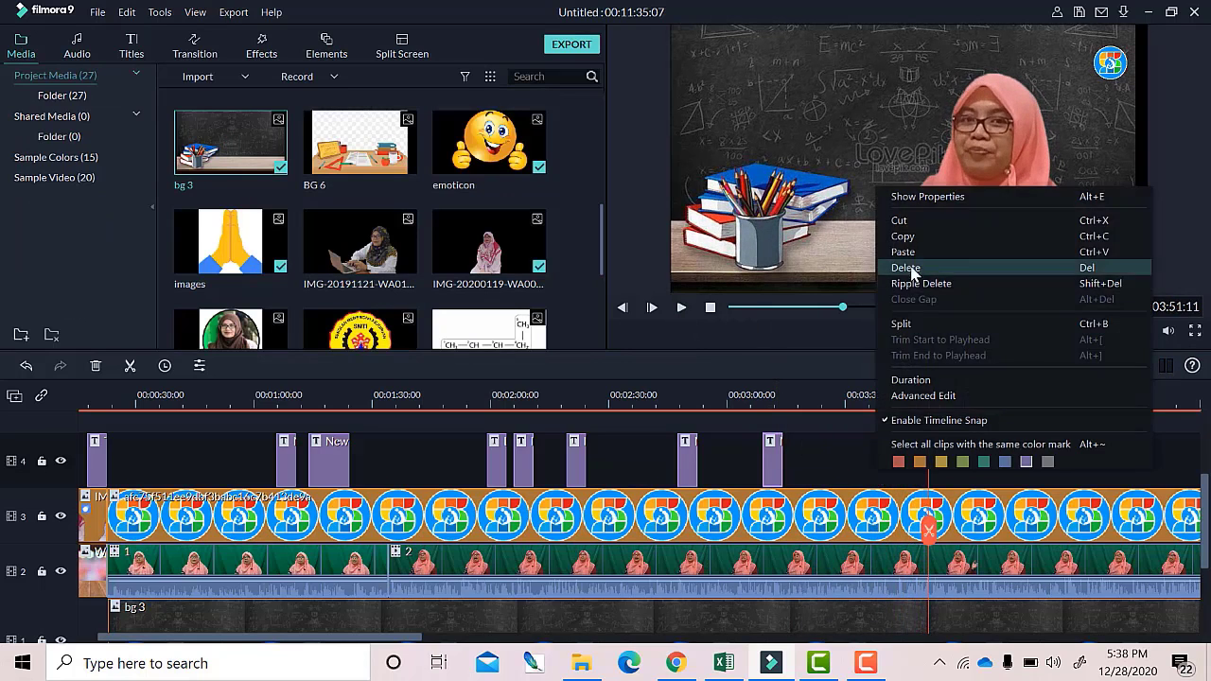
click(906, 253)
drag(942, 472, 906, 473)
Replace the pasted title's text with "beri nama pada semua cabang yang ada" and move its clip to about 00:03:48.
double_click(905, 471)
double_click(805, 100)
text(beri nama)
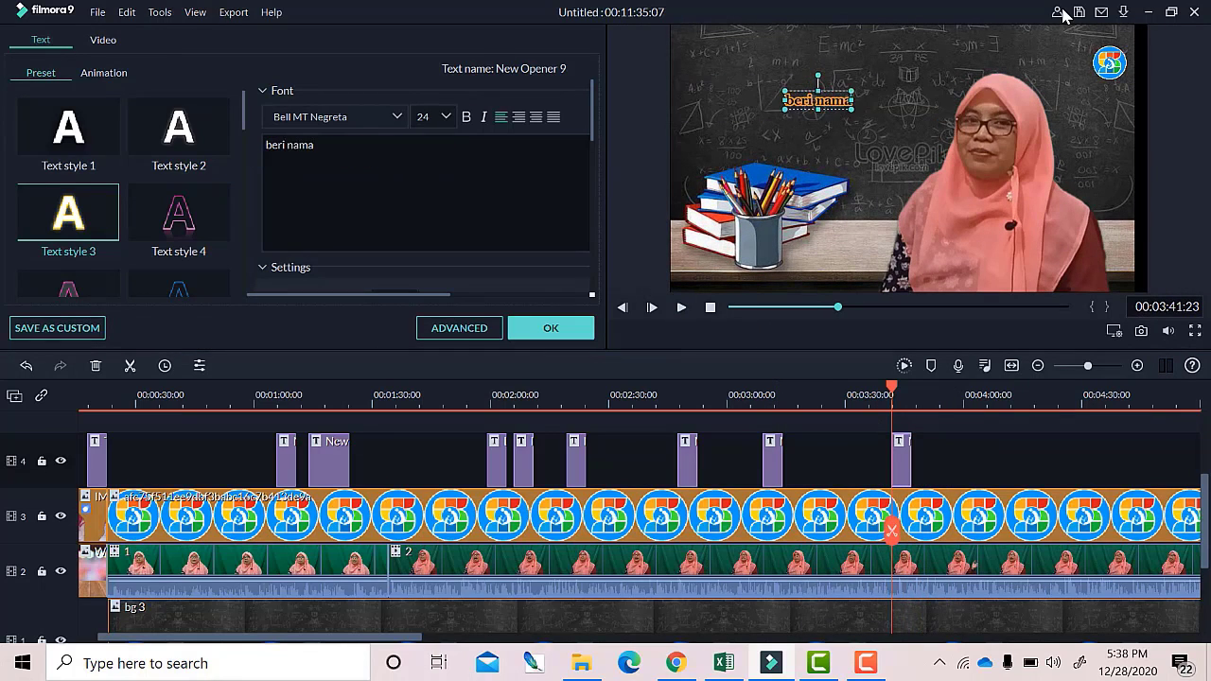
text( pada semua cabang yang ada)
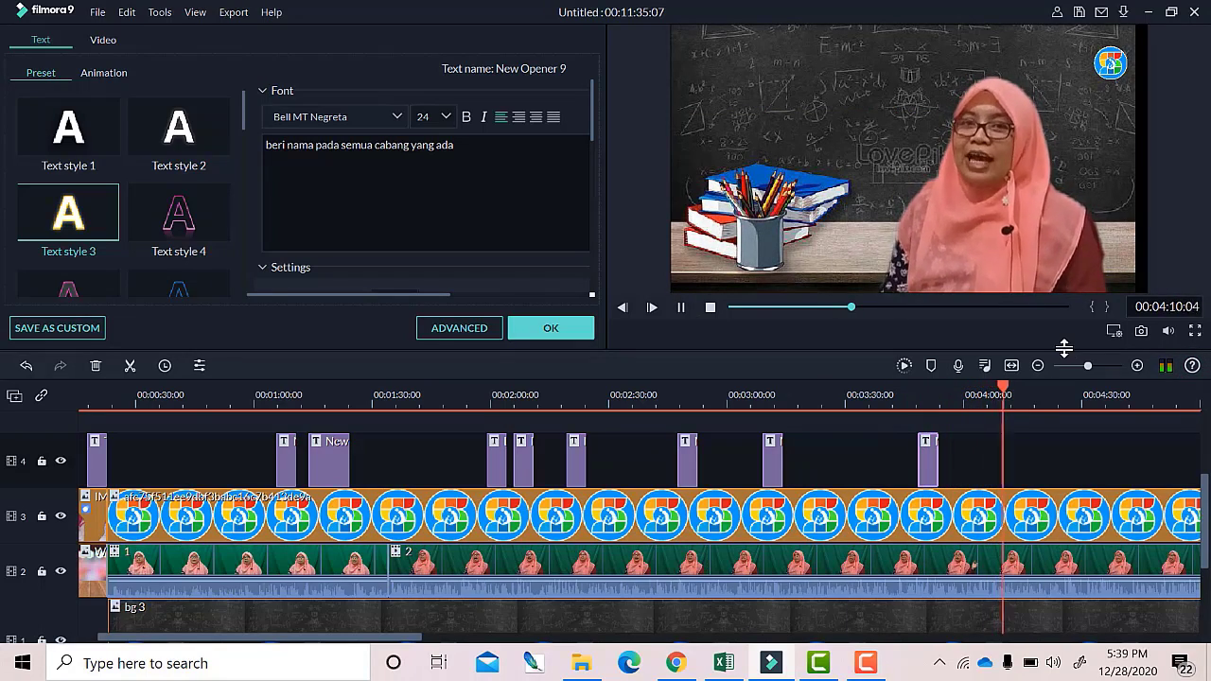
Play on from about 00:04:34 and paste another copy of the title at about 00:04:37.
drag(410, 636, 491, 627)
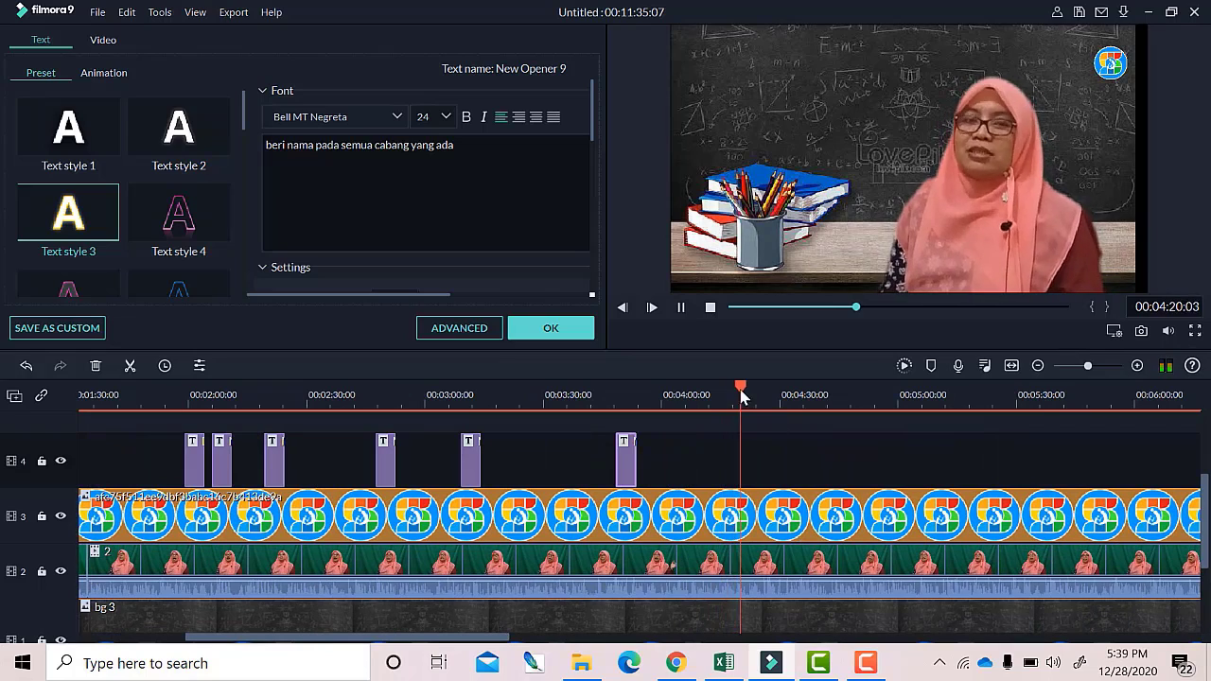
click(798, 390)
key(space)
key(ctrl+v)
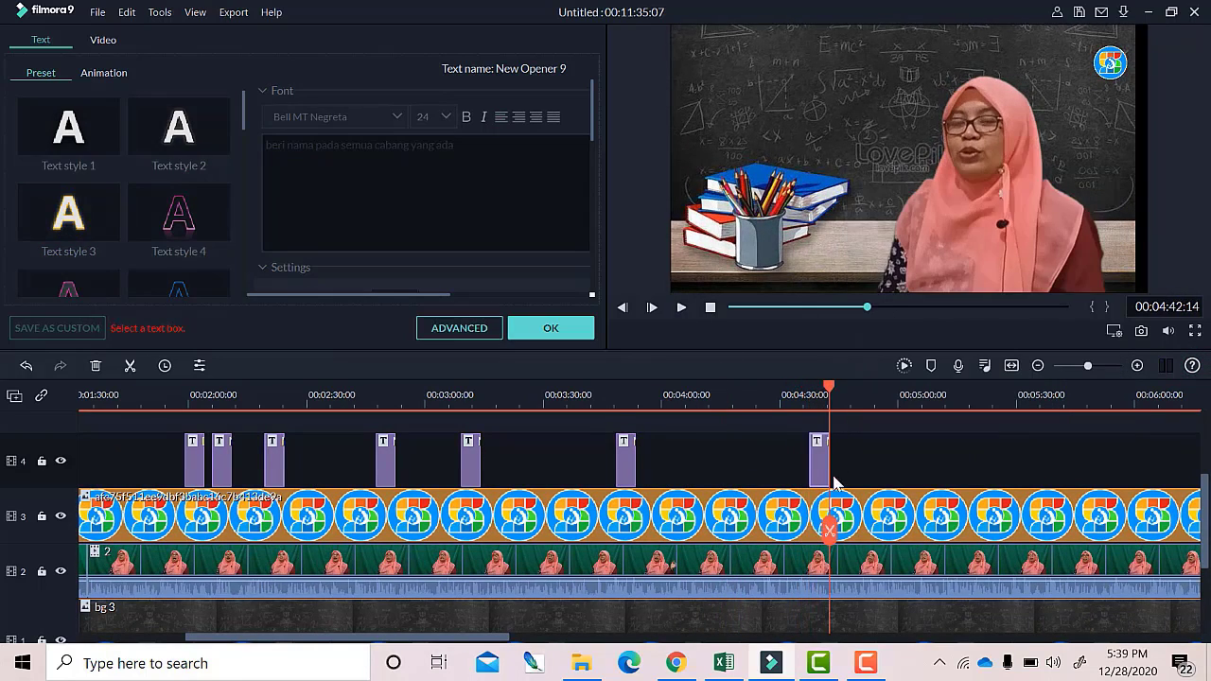
Replace the pasted title's text with "tulis nama cabang dahulu," and "baru ikuti dengan nama rantai induk" on two lines, and play on.
double_click(821, 466)
drag(386, 163, 372, 8)
text(tulis nama cabang dahulu)
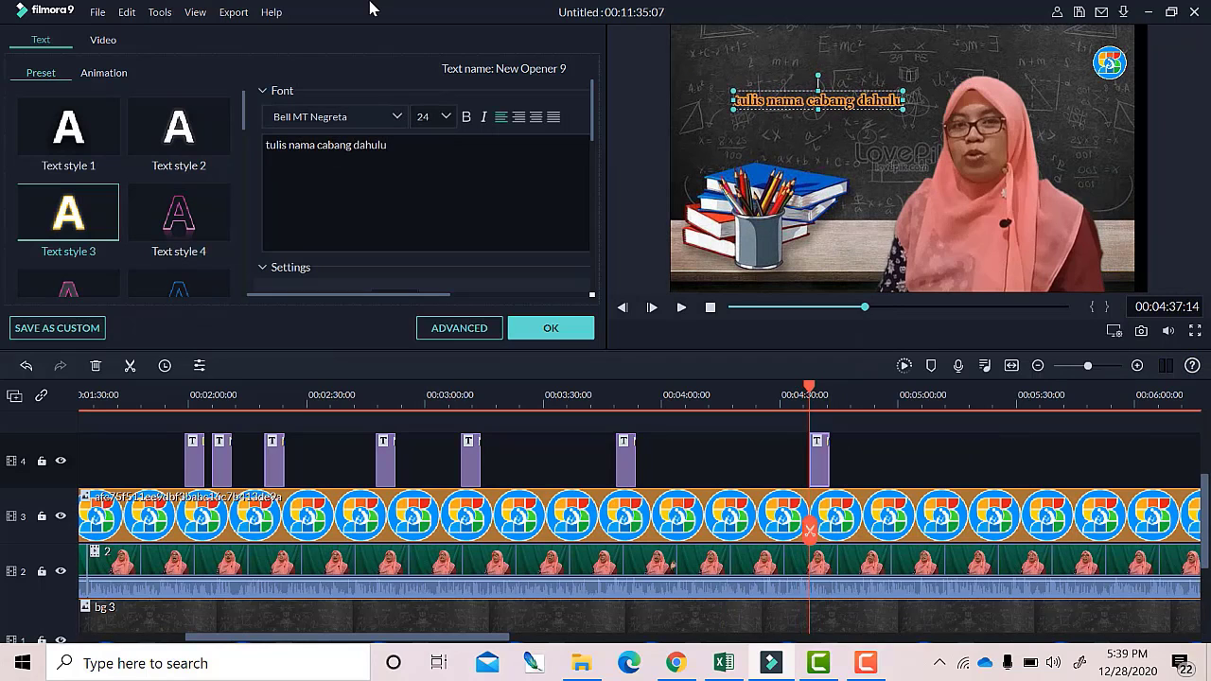
text(,)
key(Return)
text(baru ikuti dengan nama rantai induk)
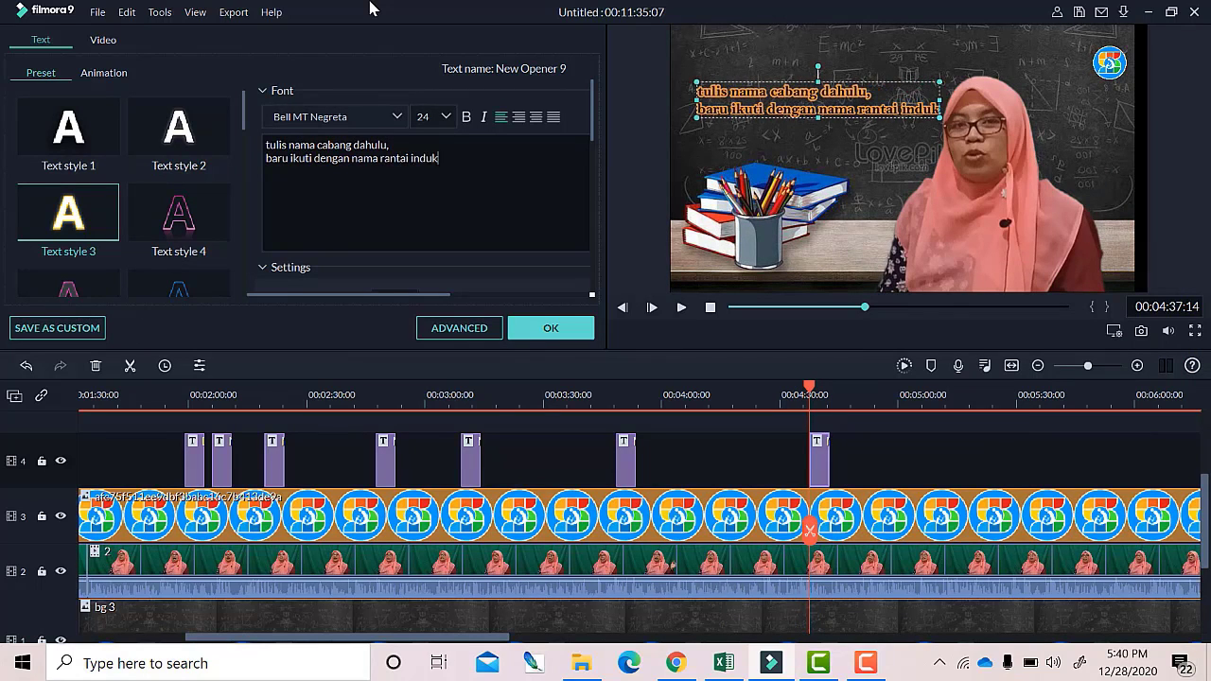
click(681, 307)
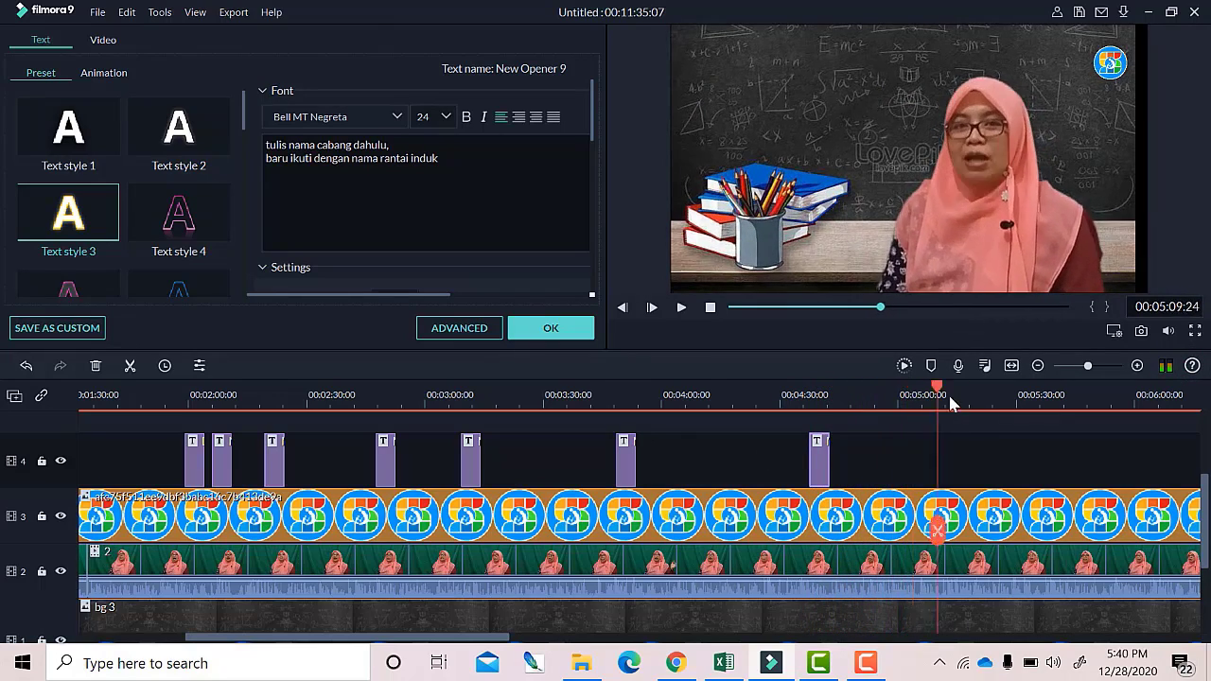
drag(480, 637, 578, 638)
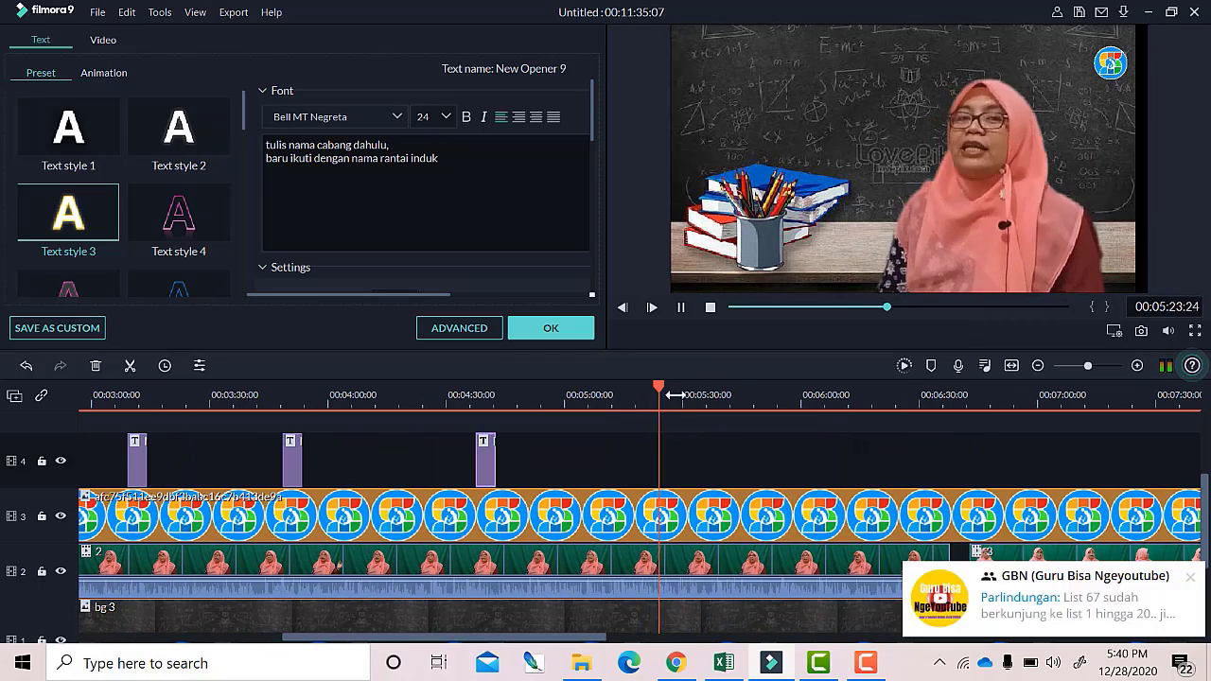
click(736, 410)
Try to close the gap between clips 2 and 3 on track 2, and undo the change.
click(954, 587)
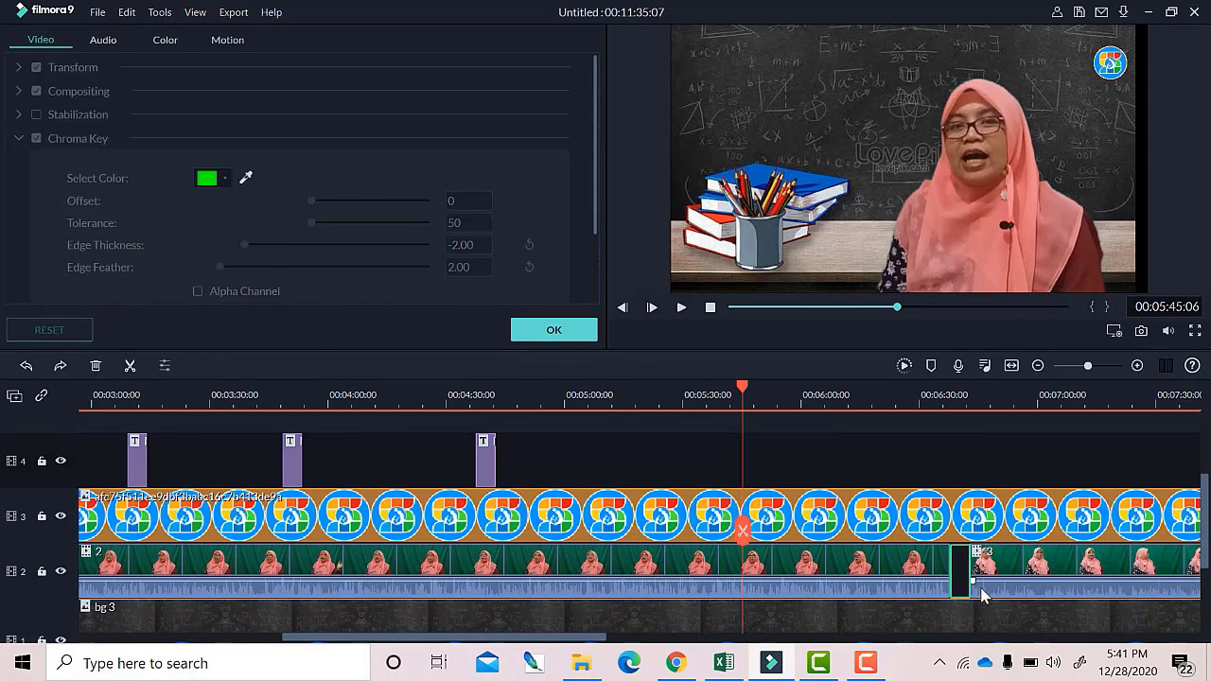
drag(984, 591, 969, 598)
click(953, 637)
click(26, 365)
Paste another copy of the title at about 00:05:51 and move it earlier to about 00:05:46.
drag(662, 638, 495, 617)
drag(197, 390, 219, 391)
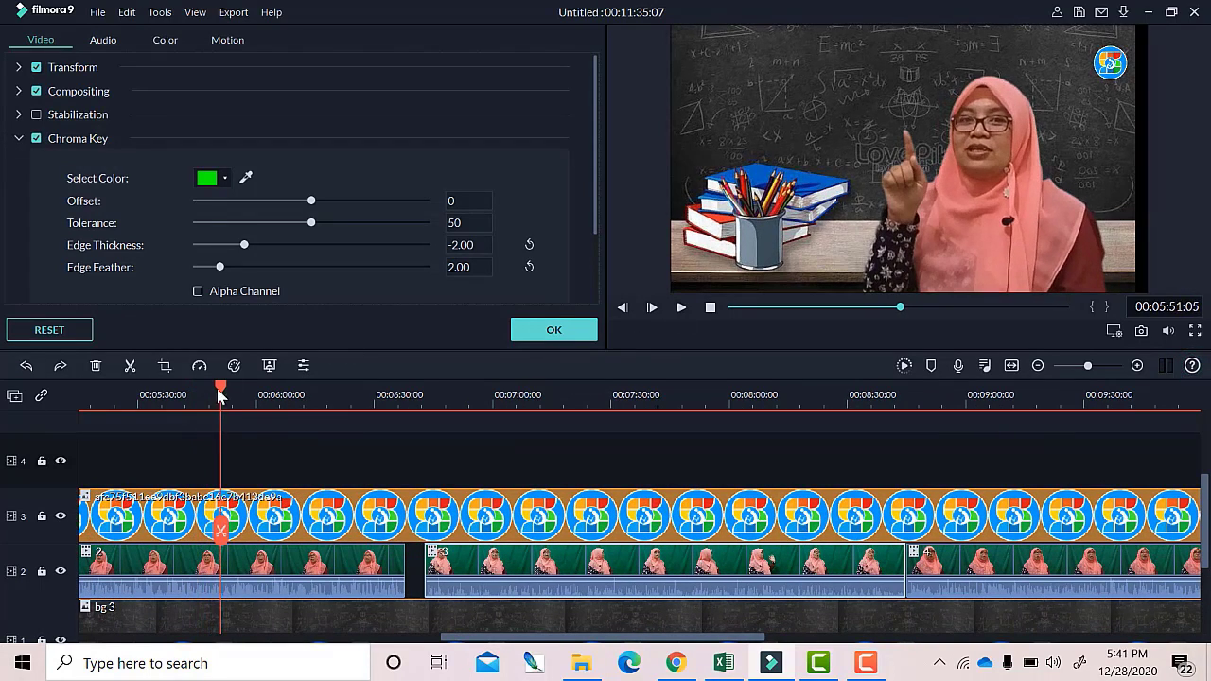
key(ctrl+v)
drag(230, 455, 216, 473)
Replace the pasted title's text with "angja dengan huruf pisahkan dengan tanda -".
double_click(212, 469)
click(425, 394)
drag(266, 145, 428, 145)
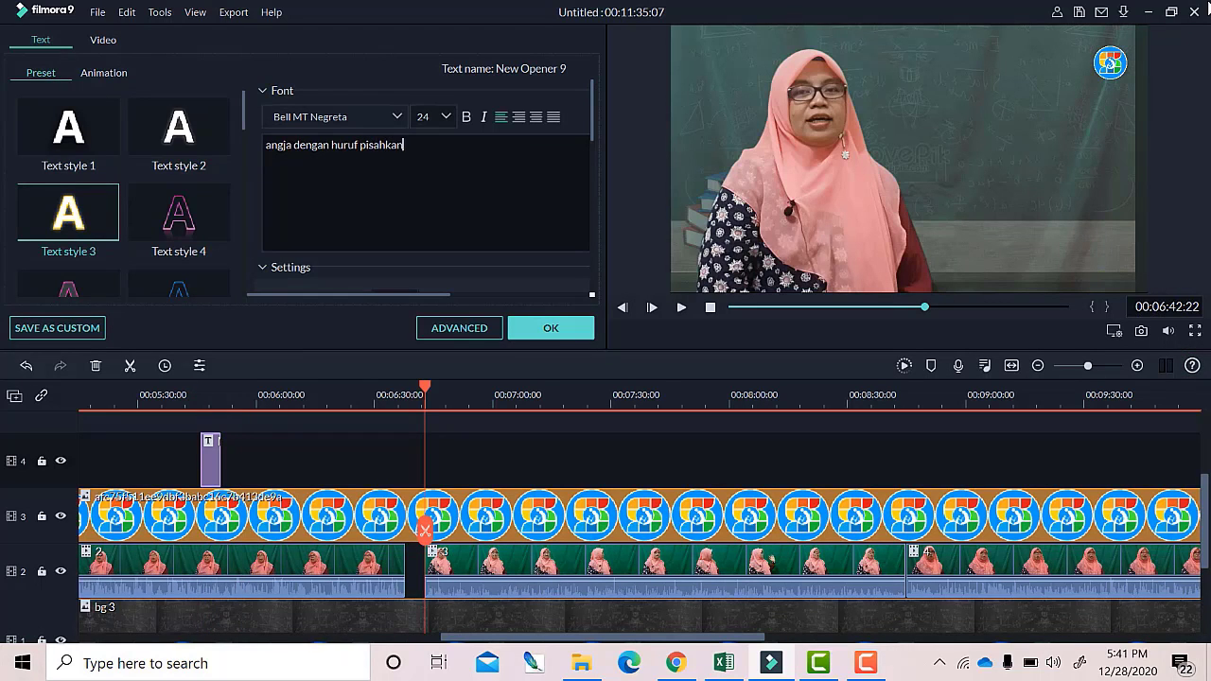
Correct "angja" to "angka" in the title text, keeping it on one line.
click(254, 393)
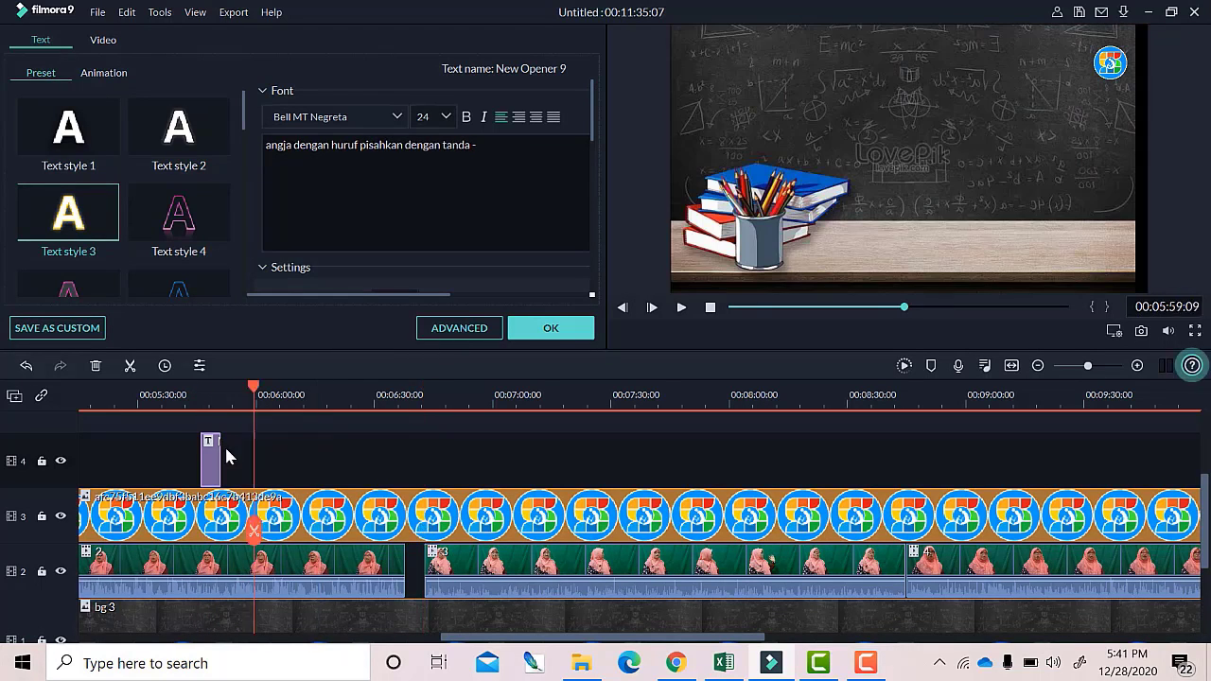
click(678, 307)
click(287, 145)
key(Return)
key(BackSpace)
key(BackSpace)
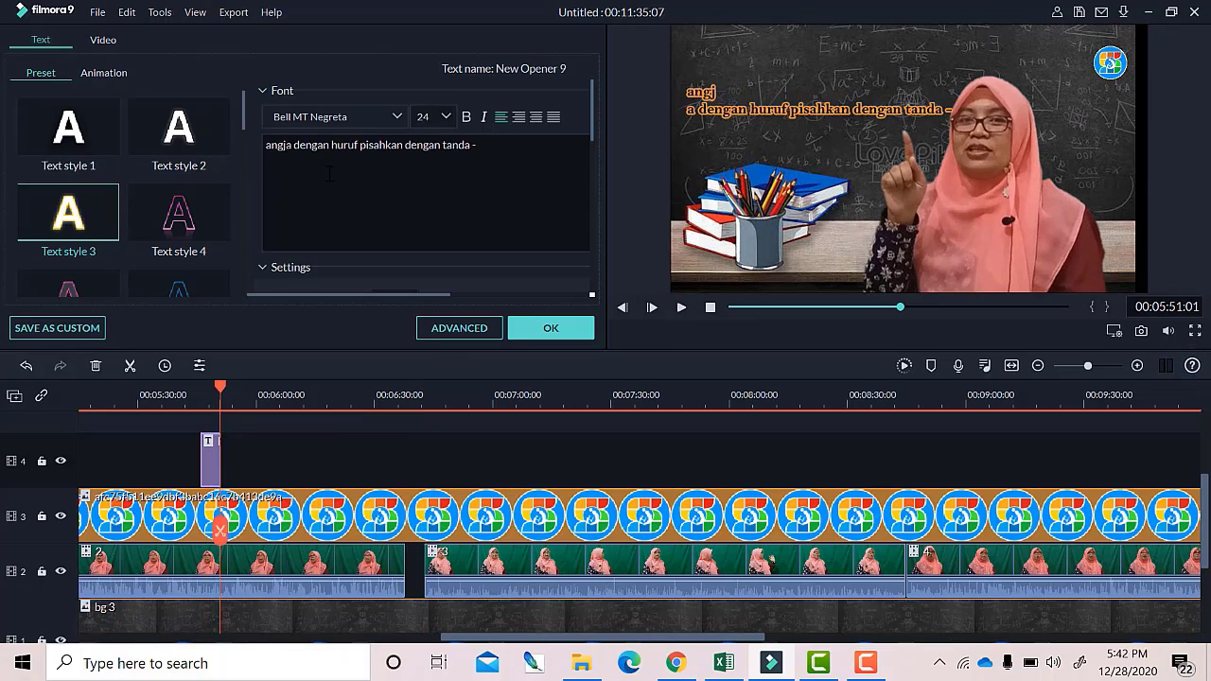
text(k)
Move the title "angka dengan huruf pisahkan dengan tanda -" to start at about 00:05:41 and extend its end to about 00:05:50.
drag(209, 466, 174, 468)
key(space)
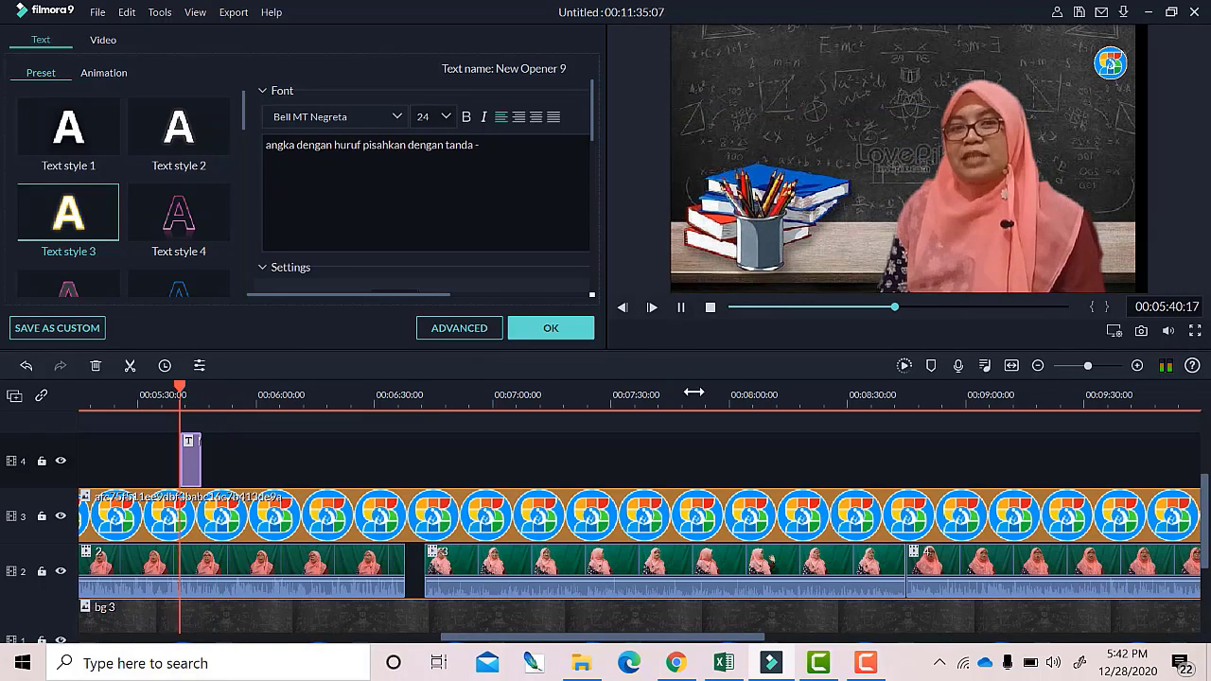
click(195, 395)
double_click(858, 54)
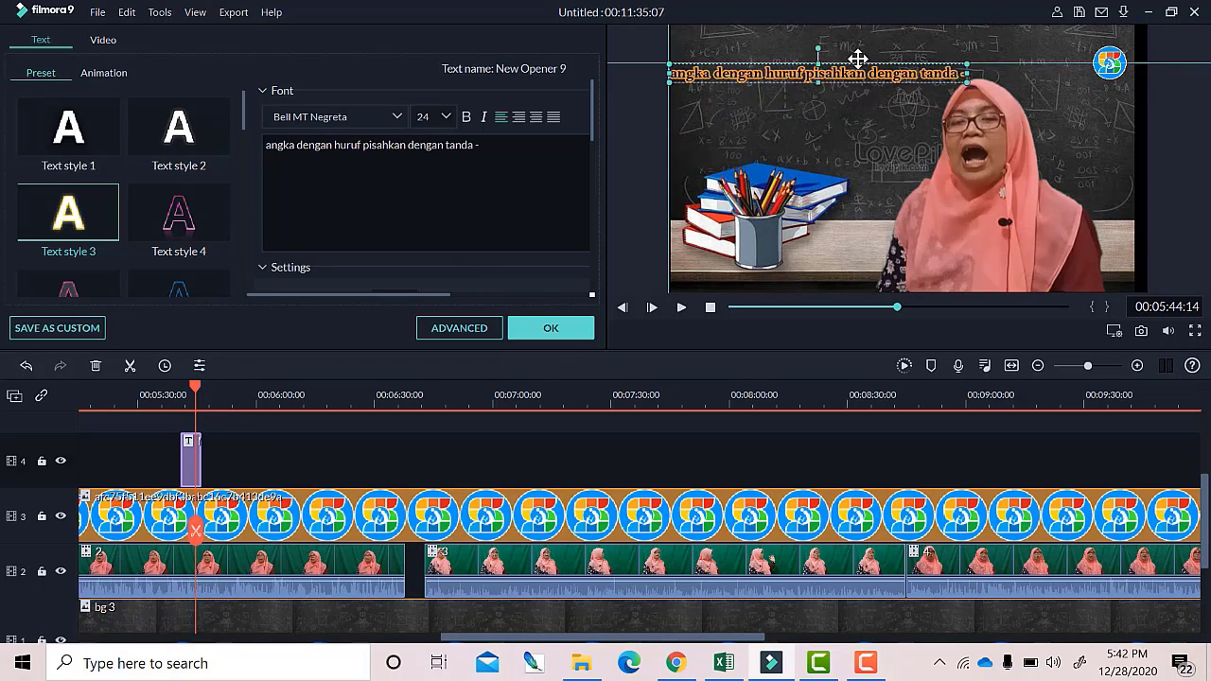
key(space)
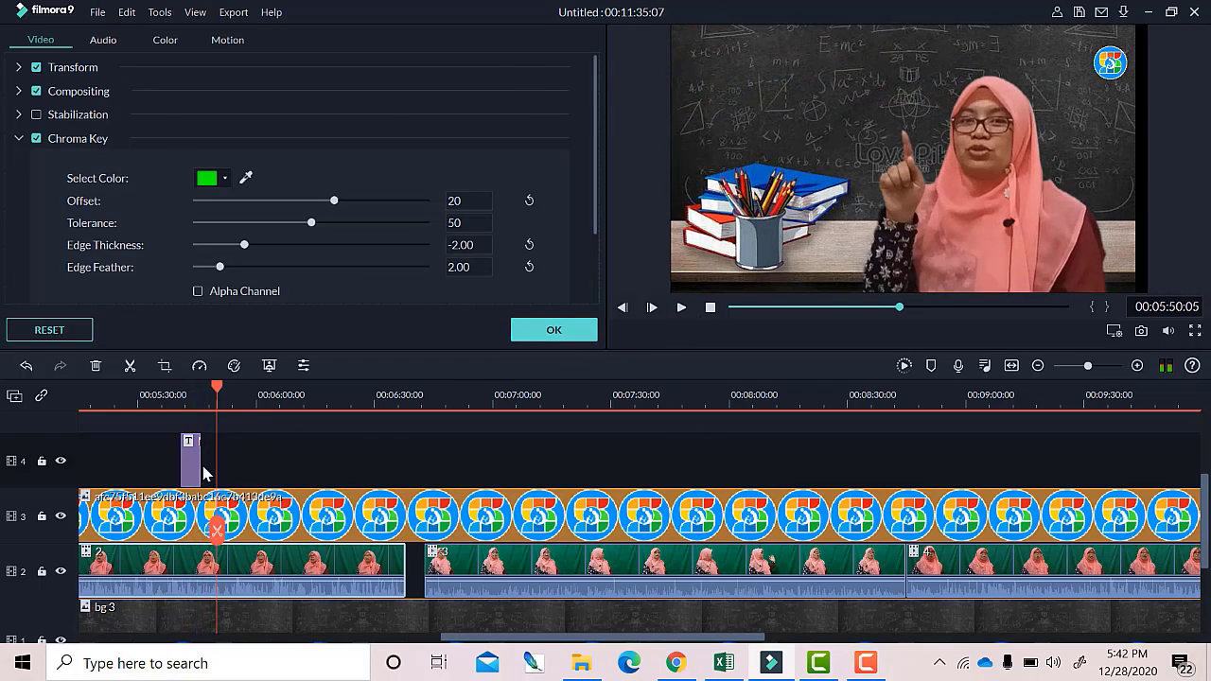
drag(201, 468, 216, 468)
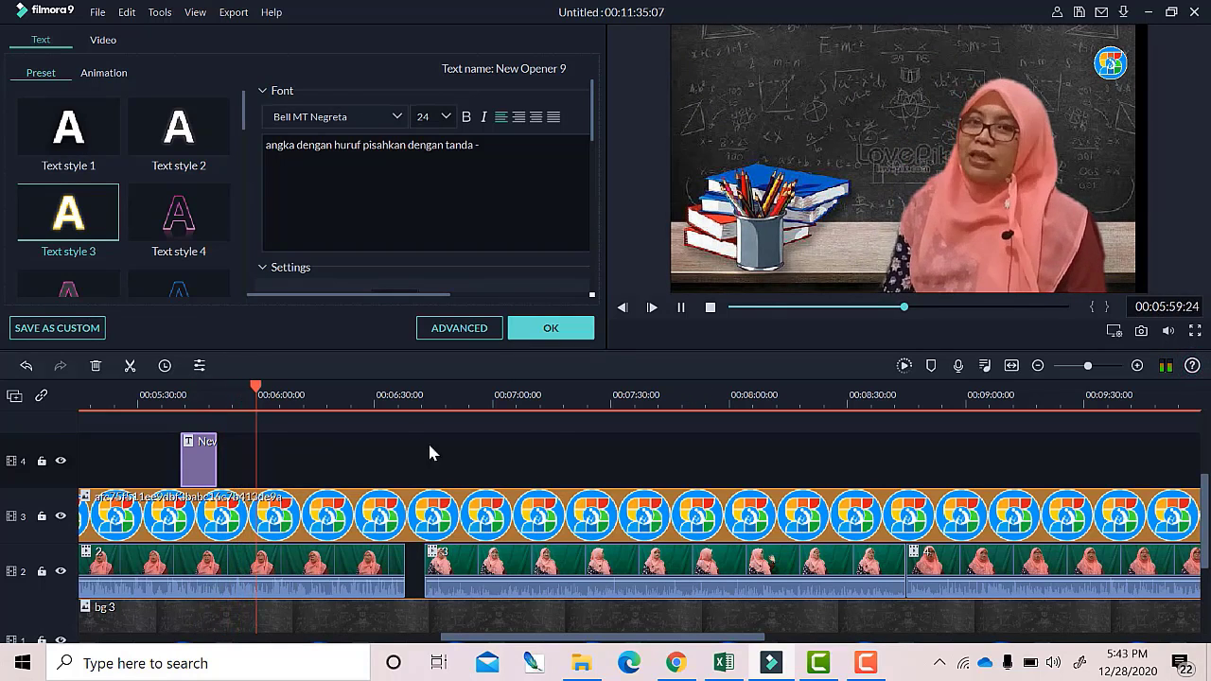
Paste another copy of the title at about 00:06:08 and replace its text with "urutkan cabang sesuai abjad".
click(681, 308)
key(ctrl+v)
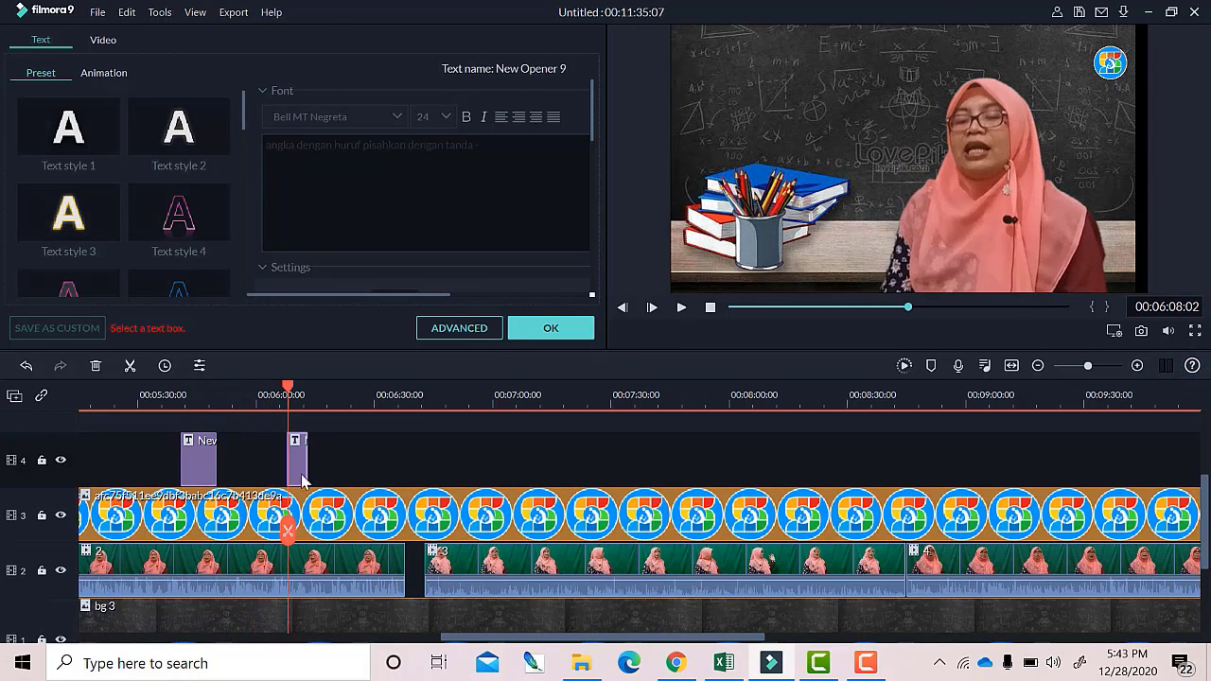
double_click(303, 481)
double_click(818, 102)
text(urutkan cabang sesuai abjad)
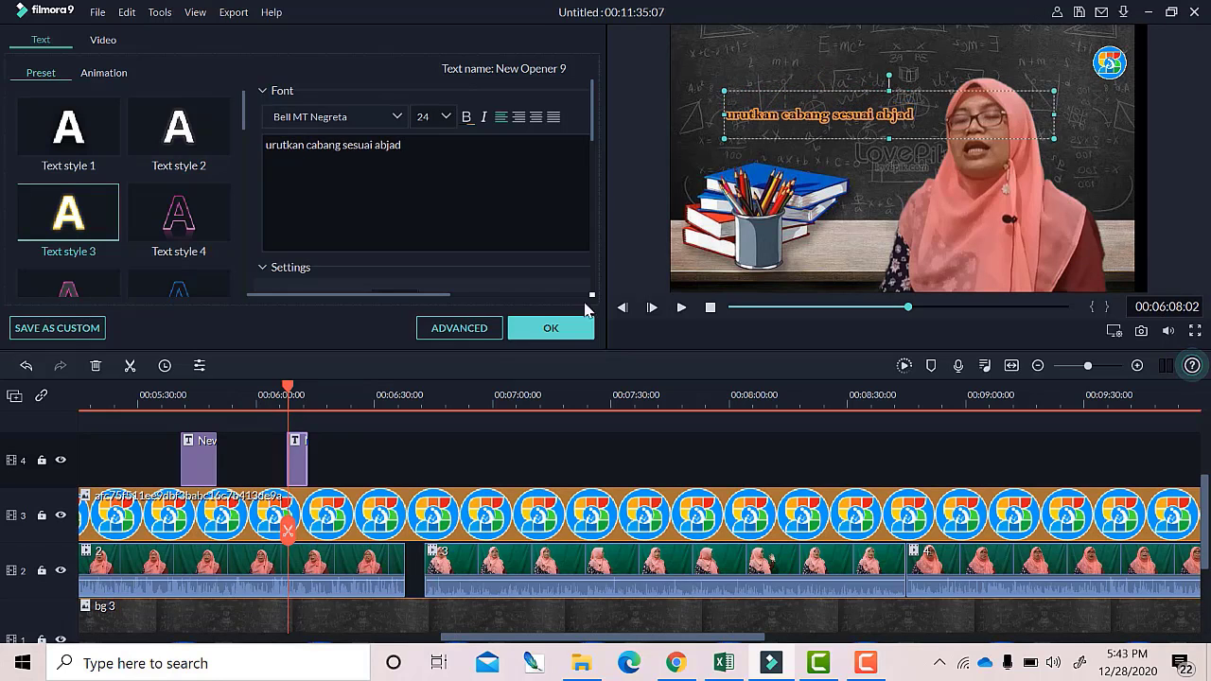
key(space)
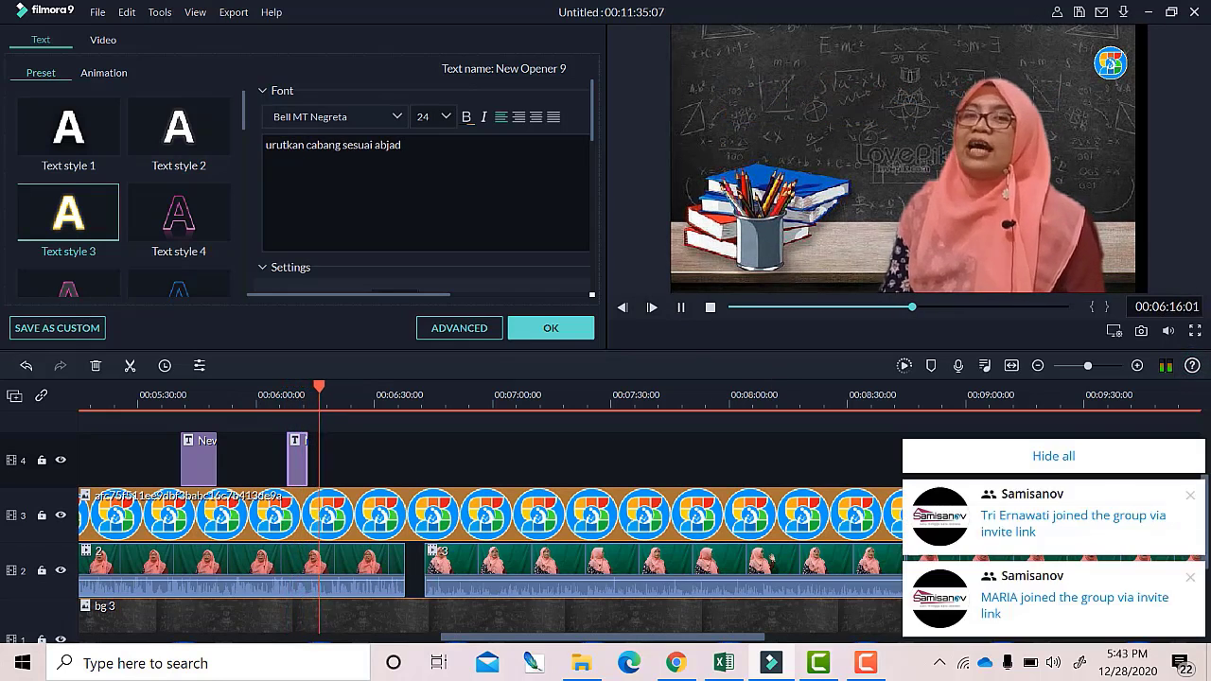
click(1050, 454)
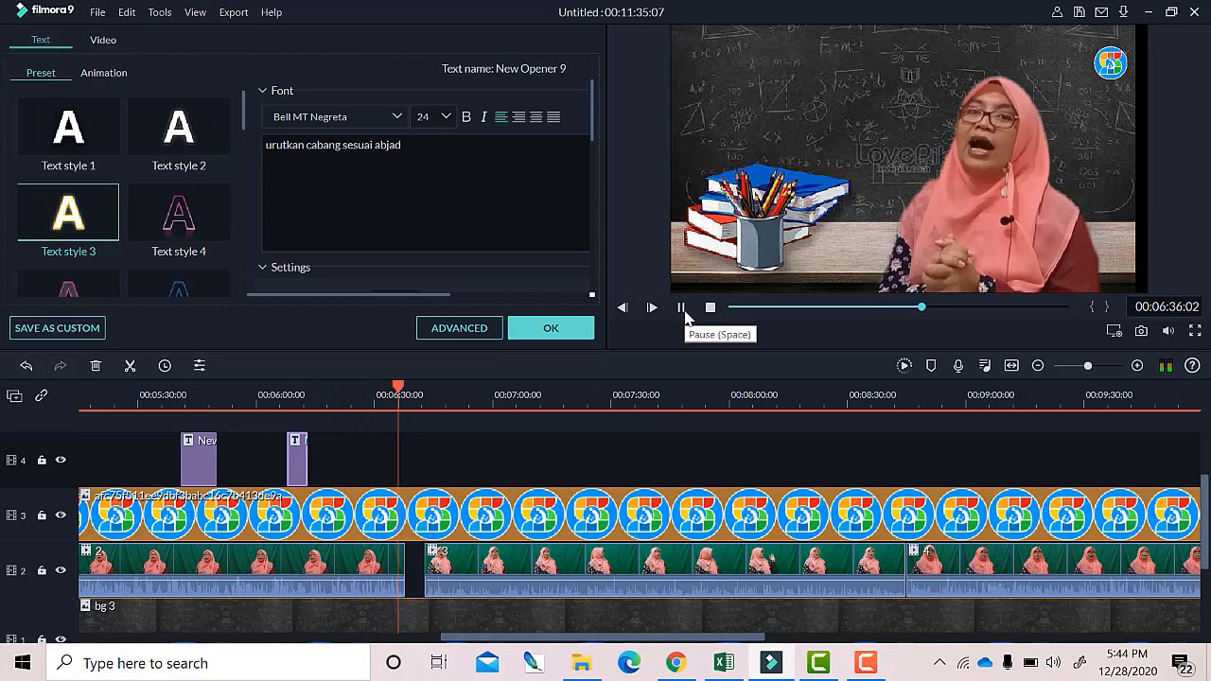
Close the gap between clips 2 and 3 on track 2 by moving clip 3 earlier.
click(682, 311)
drag(458, 576, 438, 575)
click(682, 307)
click(555, 330)
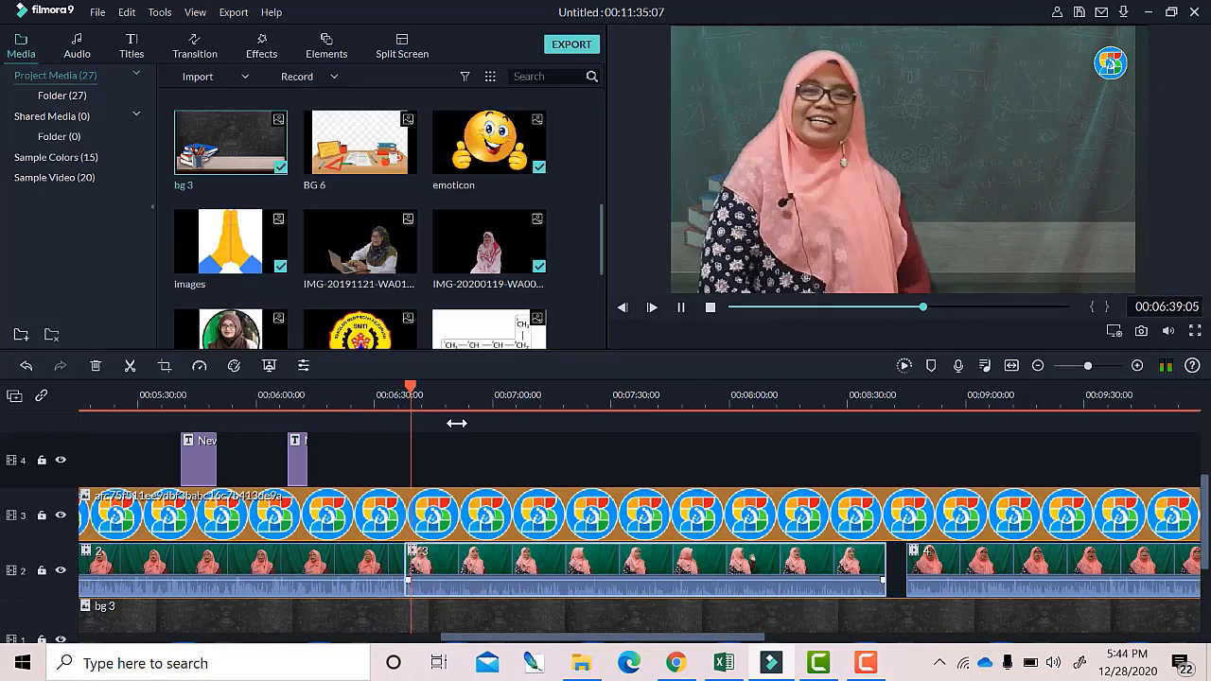
Set clip 3's chroma key offset to 22.
double_click(464, 565)
click(682, 308)
drag(309, 207, 337, 203)
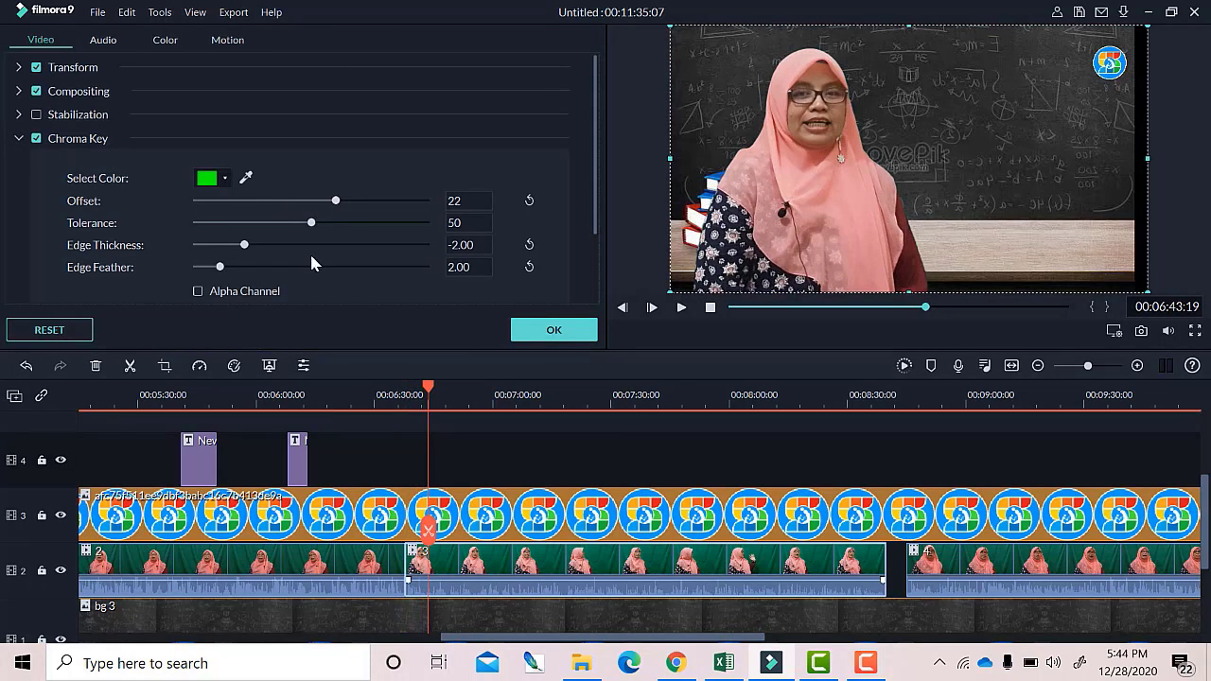
Narrow clip 3's picture from both sides and shift it slightly up and left over the chalkboard background.
drag(1146, 158, 1062, 170)
drag(671, 159, 702, 162)
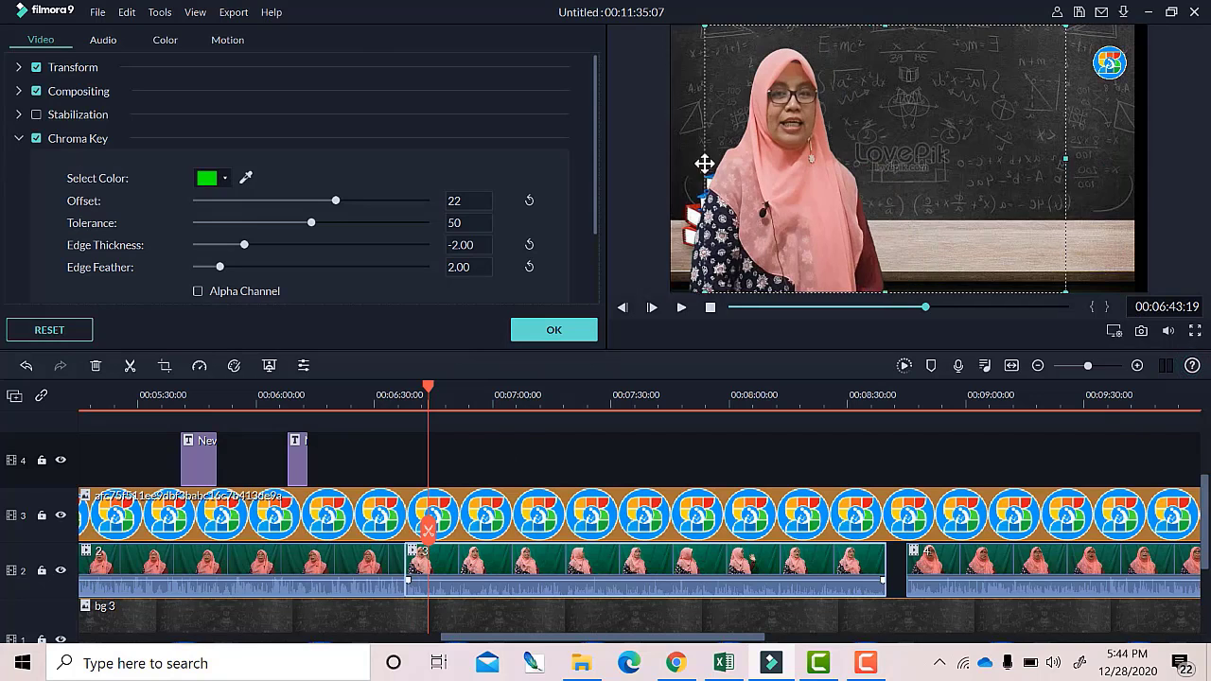
drag(807, 200, 783, 184)
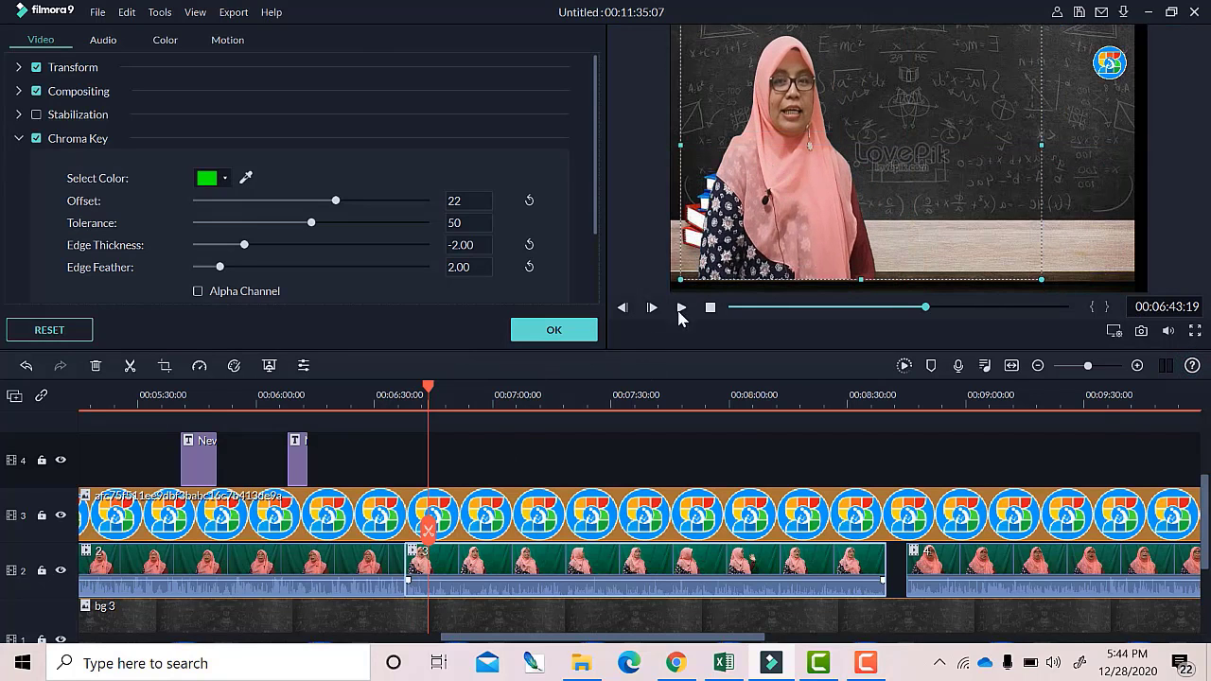
click(681, 309)
click(559, 330)
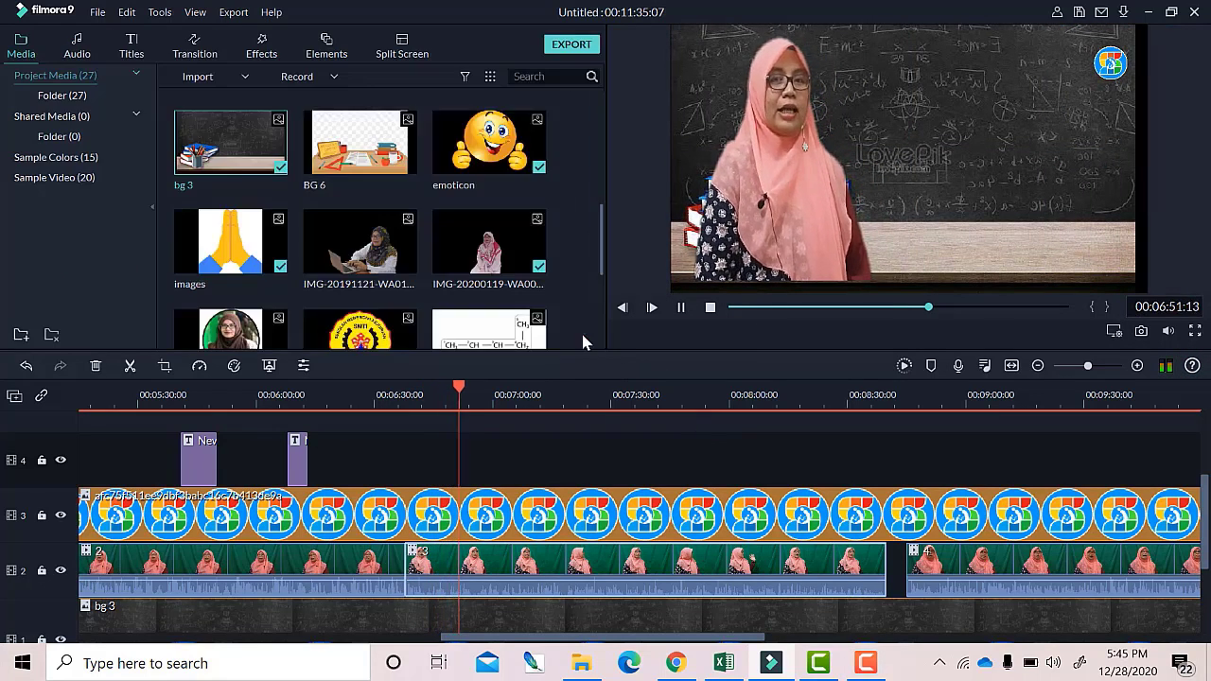
Look through the project media and replay clip 3 from about 00:06:49 to find where the structure image belongs.
scroll(575, 276, down, 10)
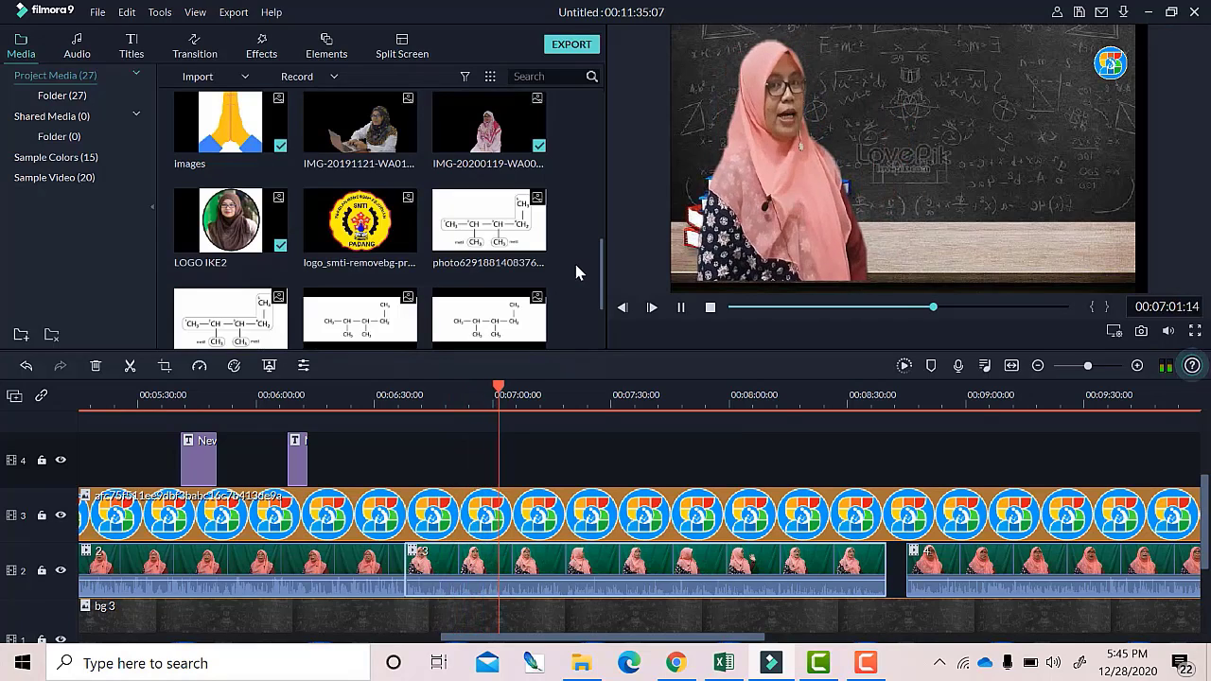
scroll(580, 272, down, 2)
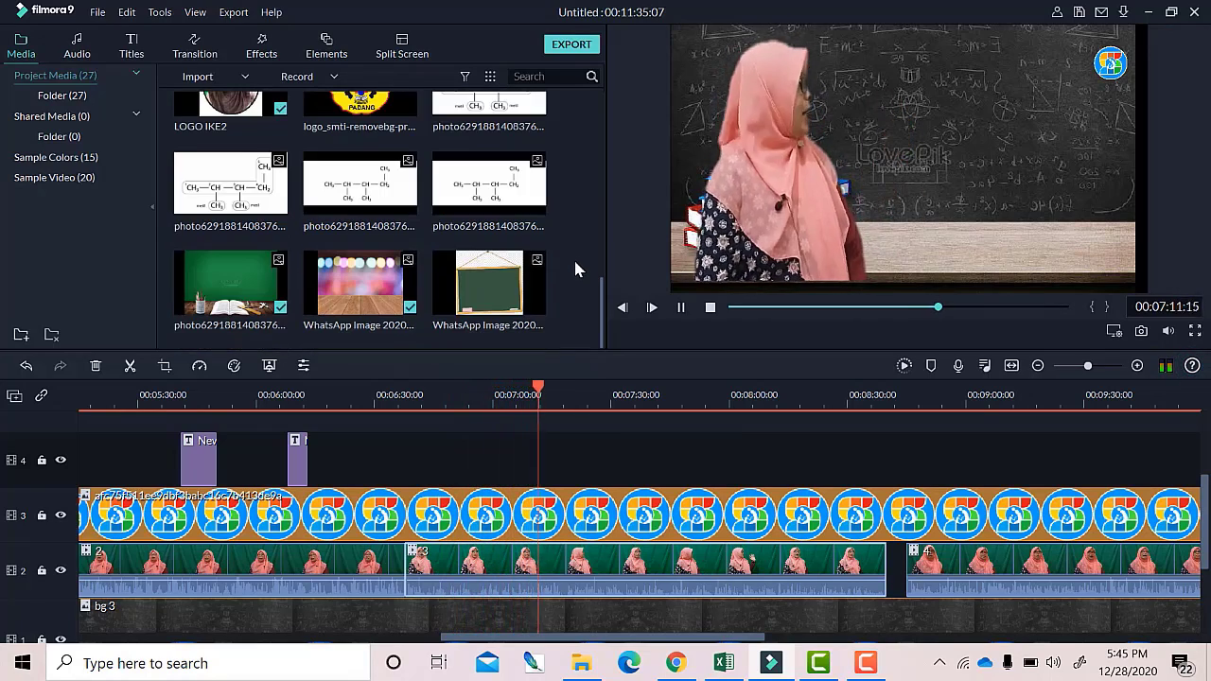
click(682, 307)
click(865, 663)
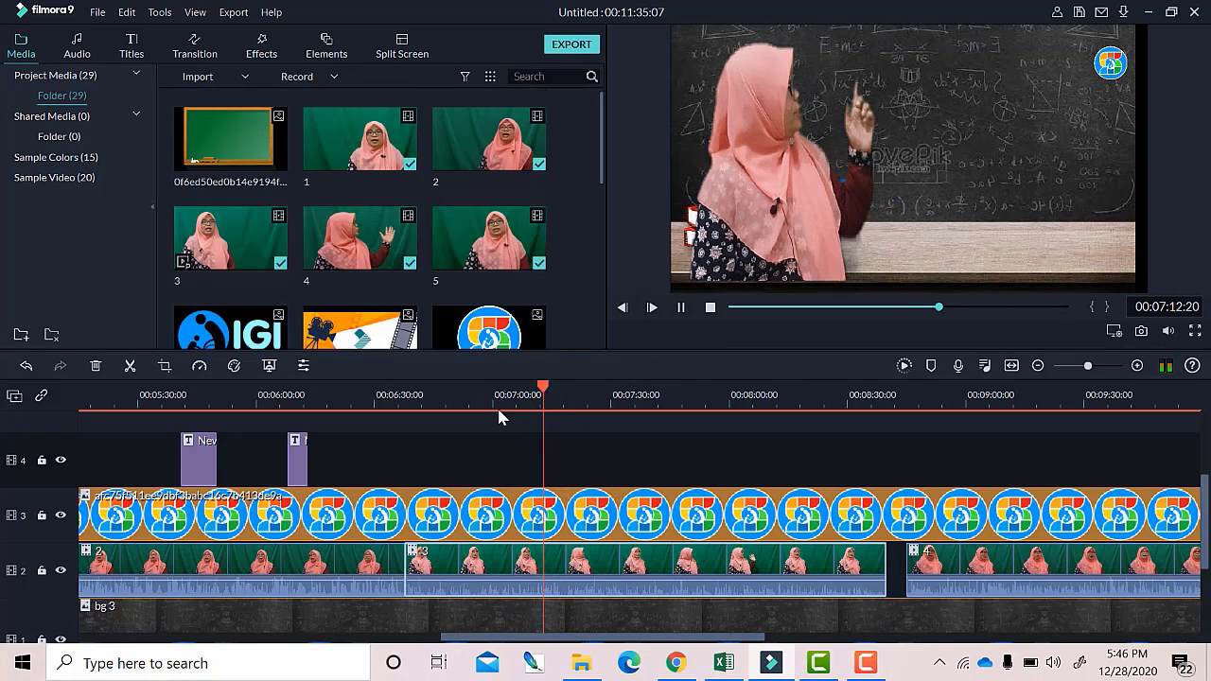
click(538, 389)
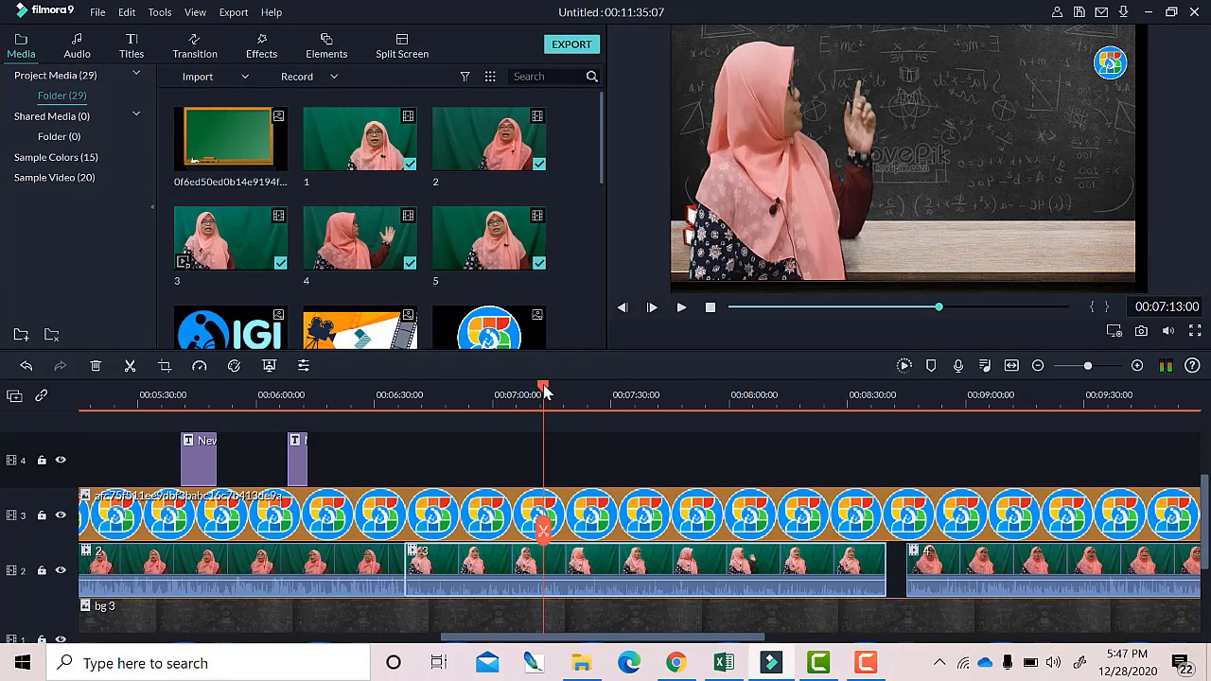
click(490, 395)
key(space)
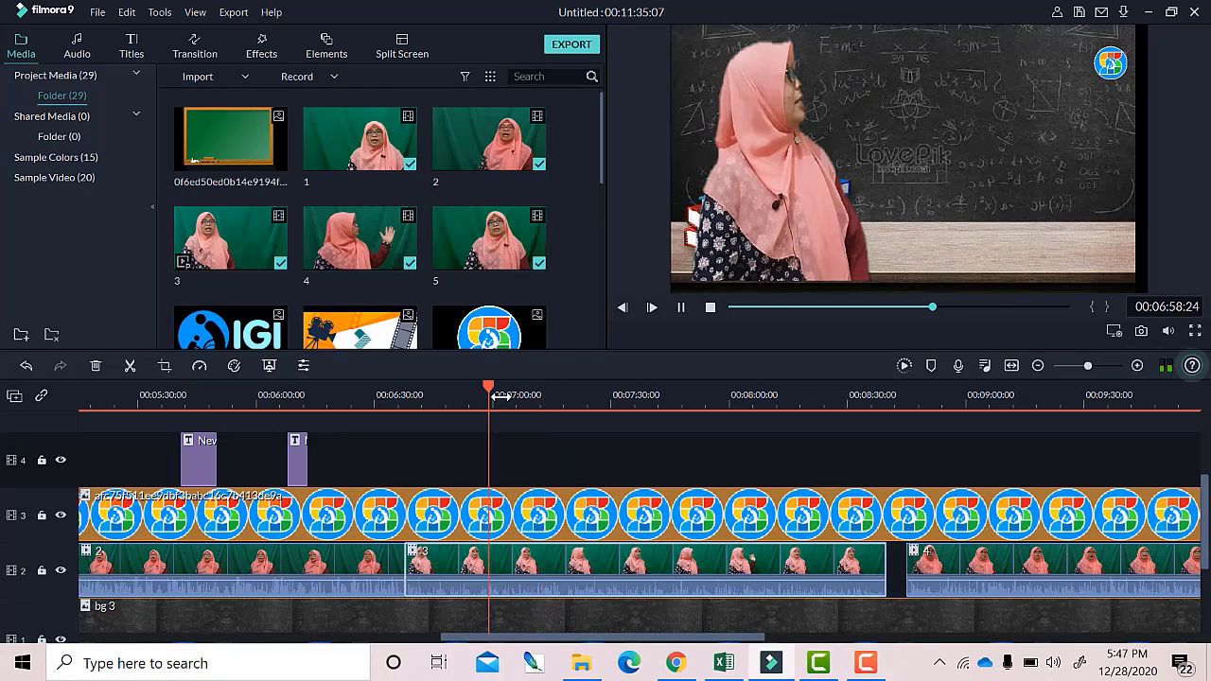
drag(498, 397, 502, 396)
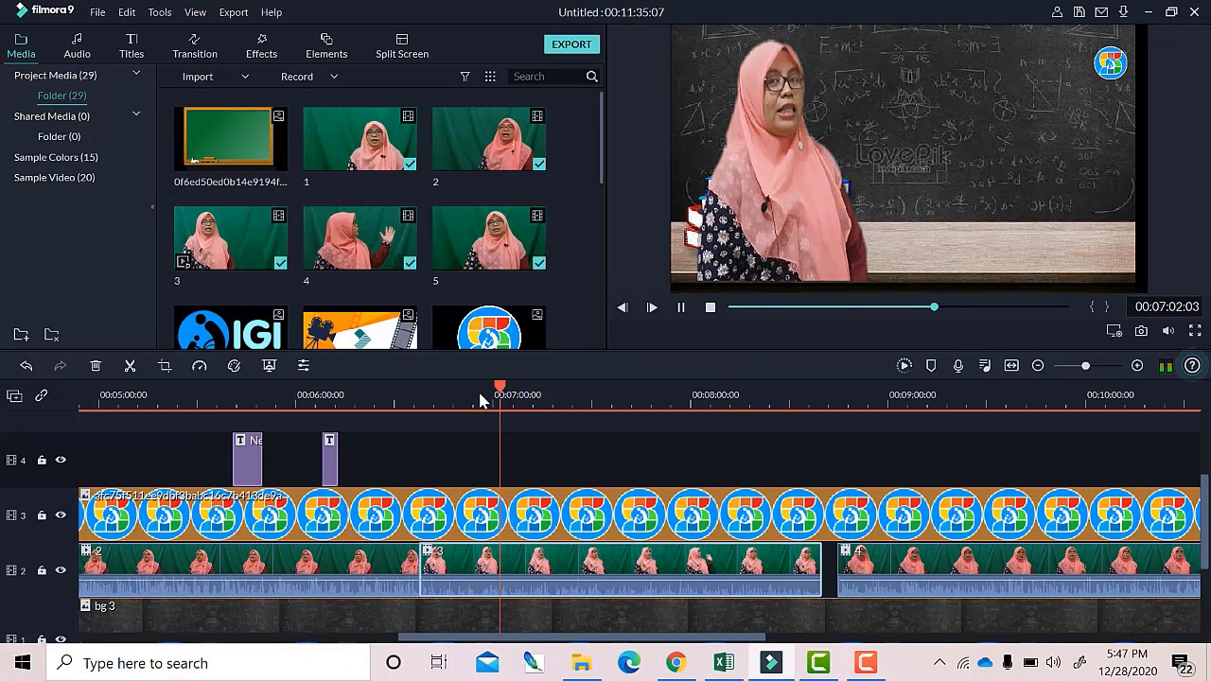
click(467, 399)
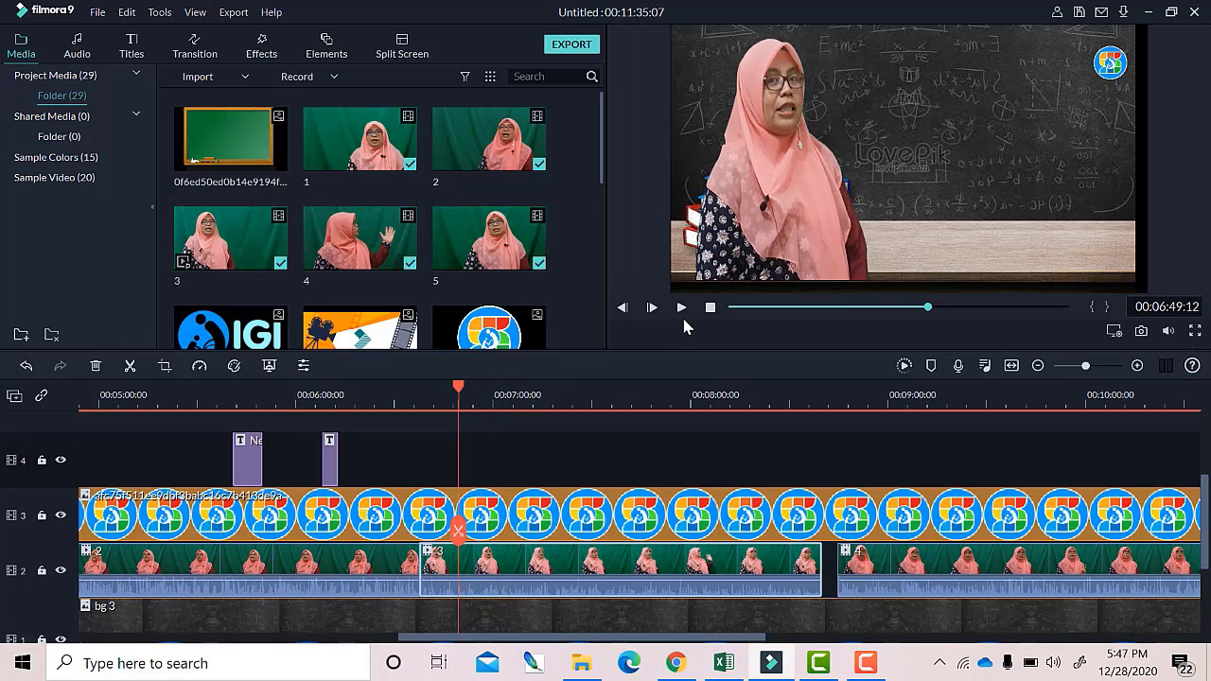
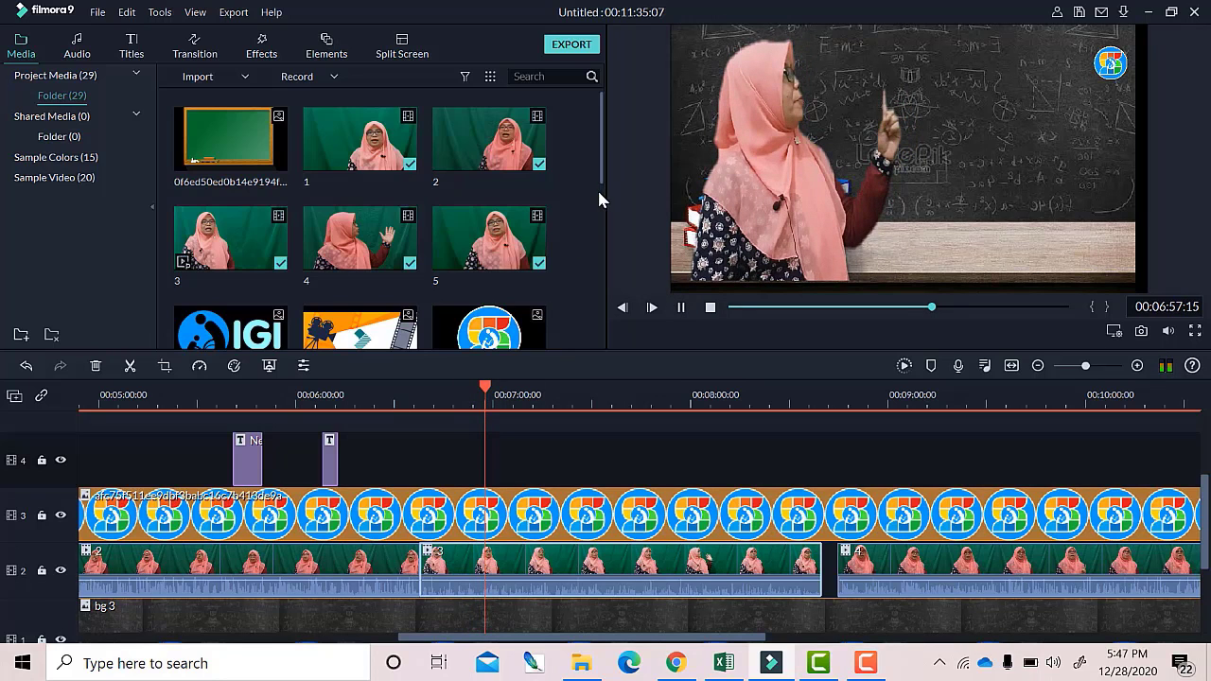
Place the plain CH3-CH2-CH-CH3 structure image on track 4 at about 00:06:57 and open its image settings.
drag(599, 198, 600, 338)
drag(250, 297, 492, 457)
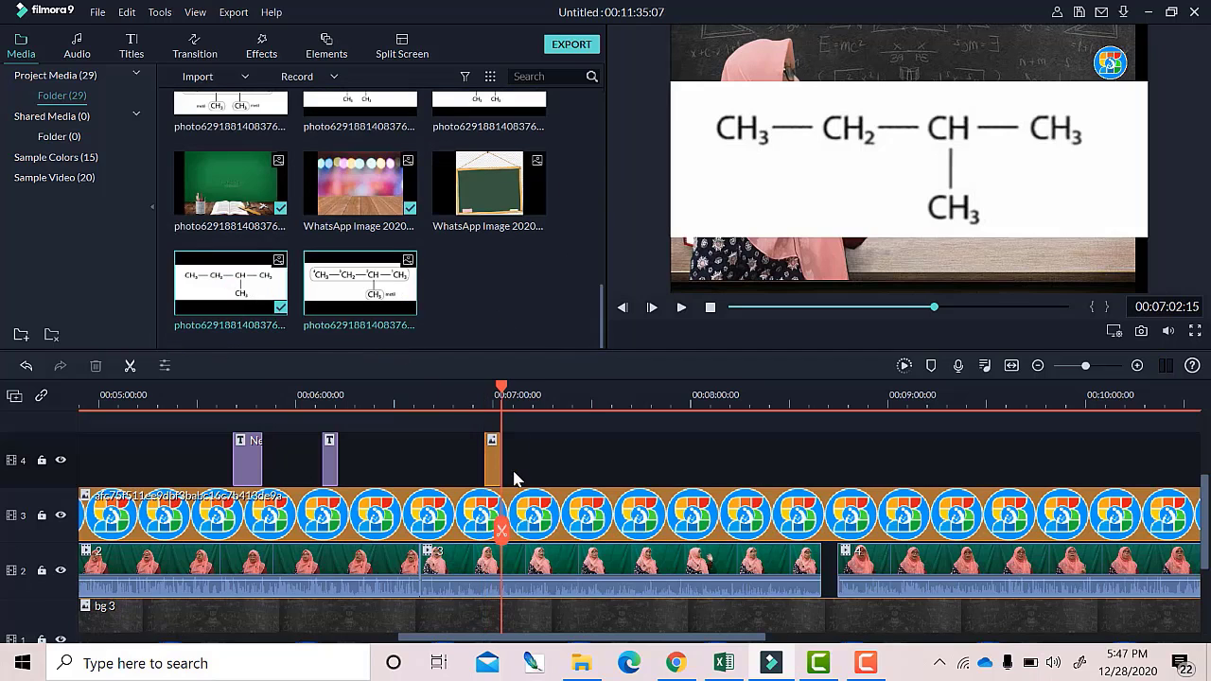
double_click(492, 459)
click(492, 388)
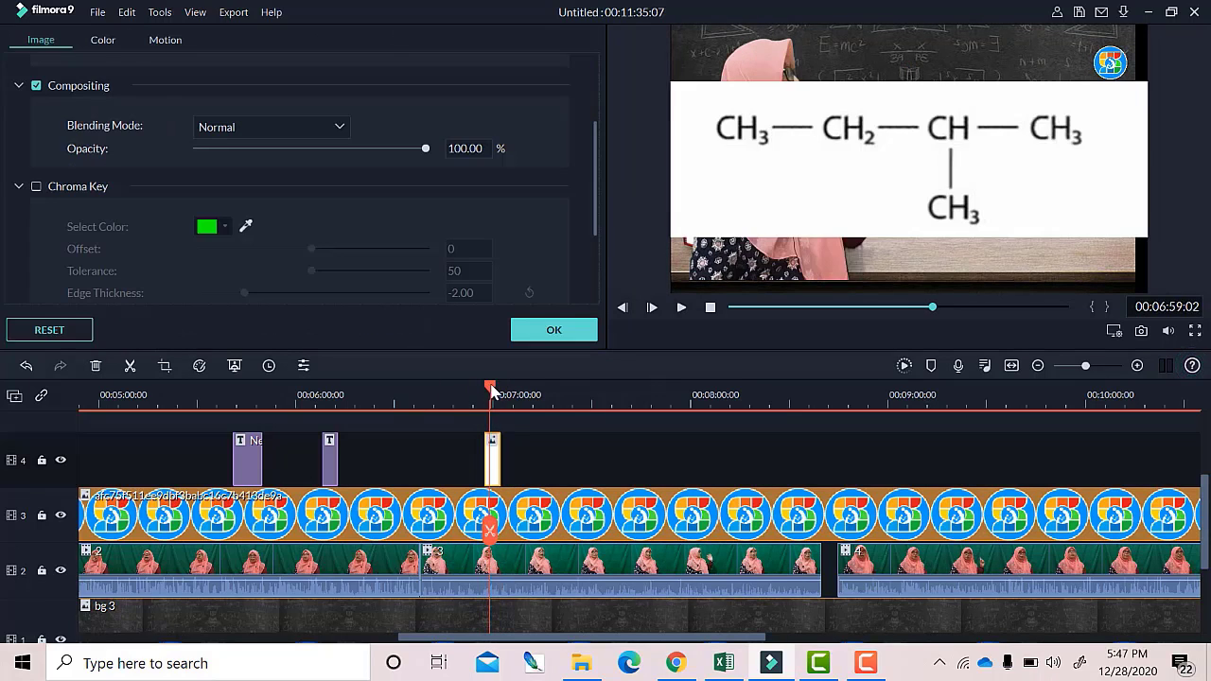
Scale the structure image to 40% and place it high on the chalkboard, beside the presenter's head.
scroll(190, 90, up, 3)
drag(254, 153, 208, 154)
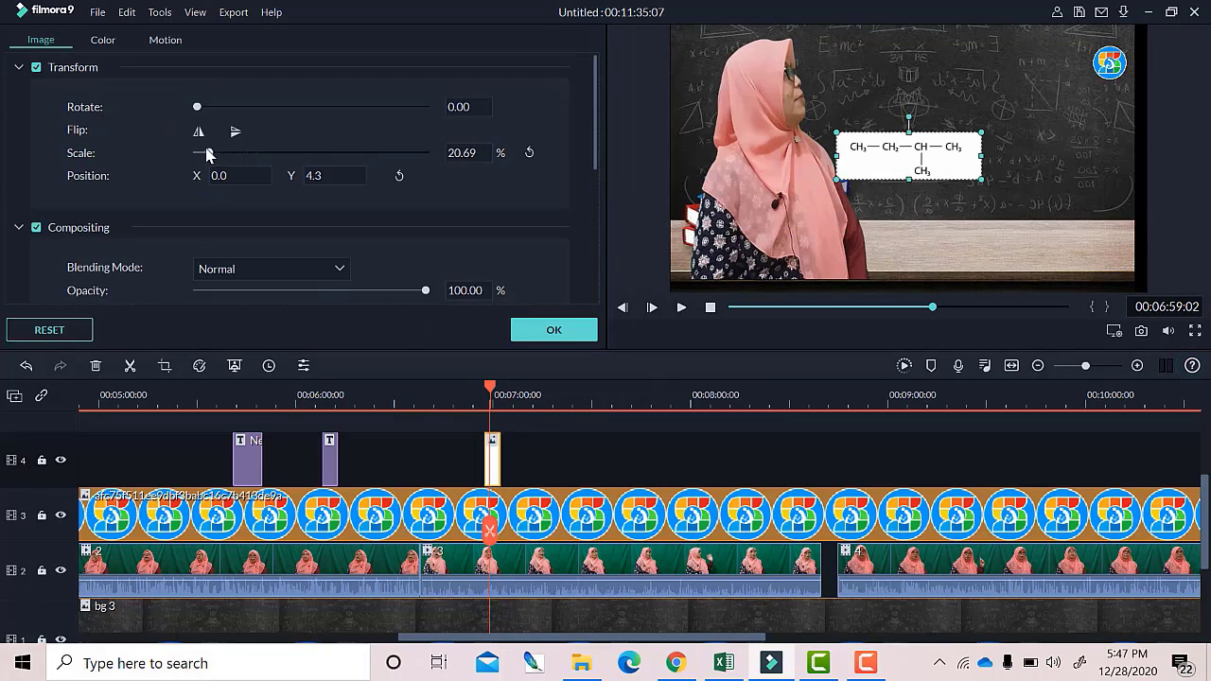
drag(901, 83, 902, 55)
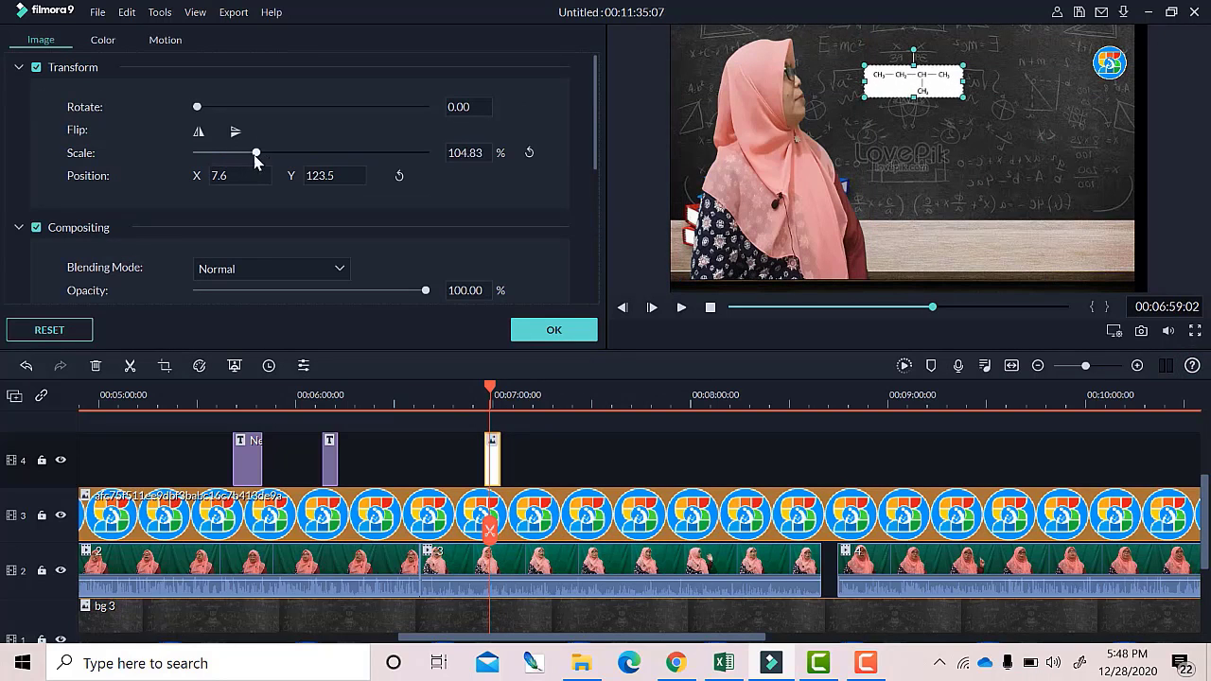
drag(254, 157, 219, 154)
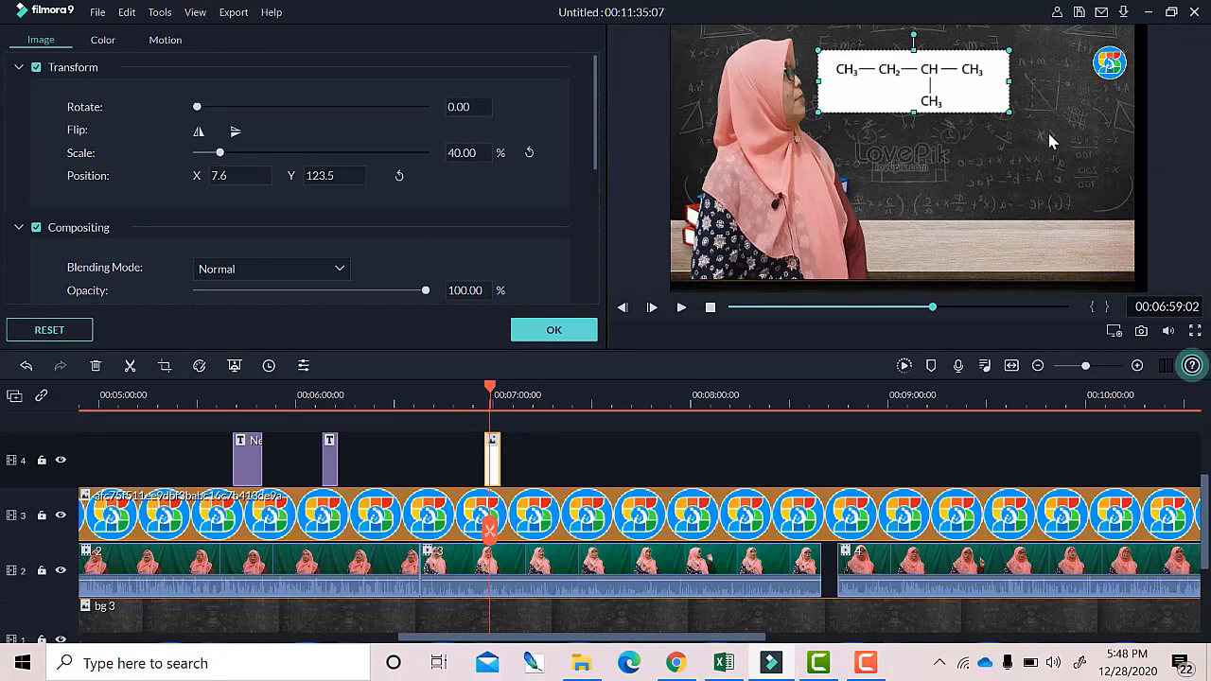
drag(925, 53, 949, 39)
click(916, 161)
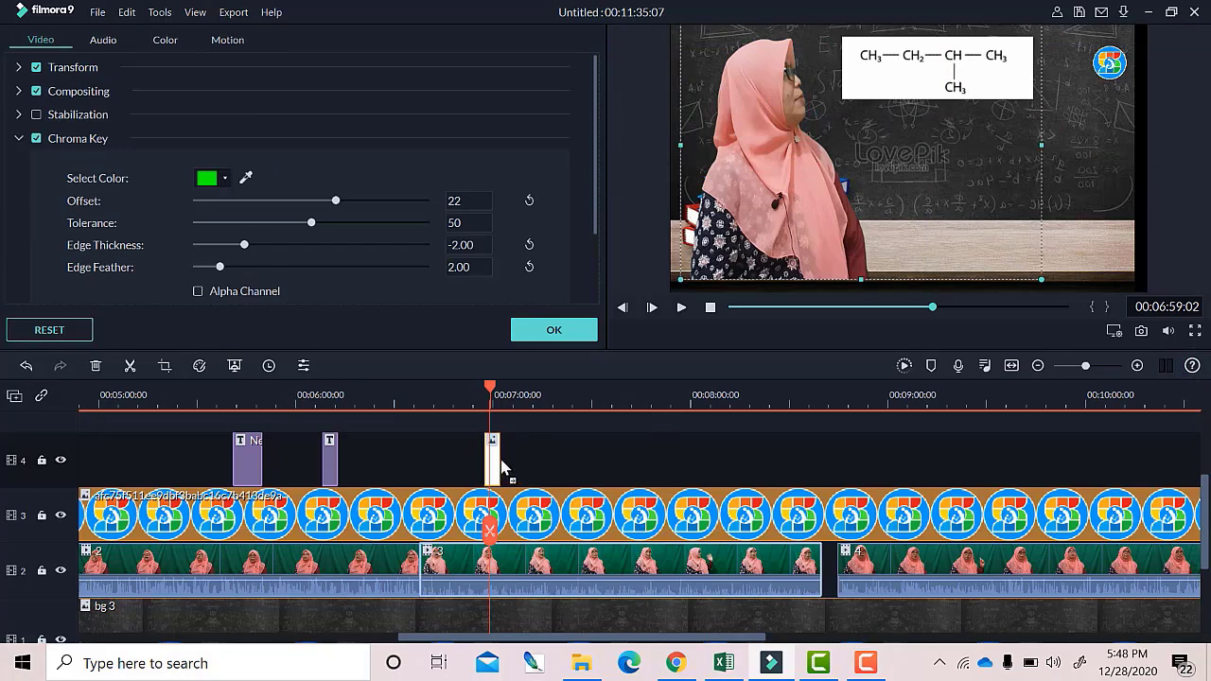
Move the structure image to start at about 00:06:59 and extend its end to about 00:07:25.
drag(502, 460, 505, 459)
click(566, 334)
key(space)
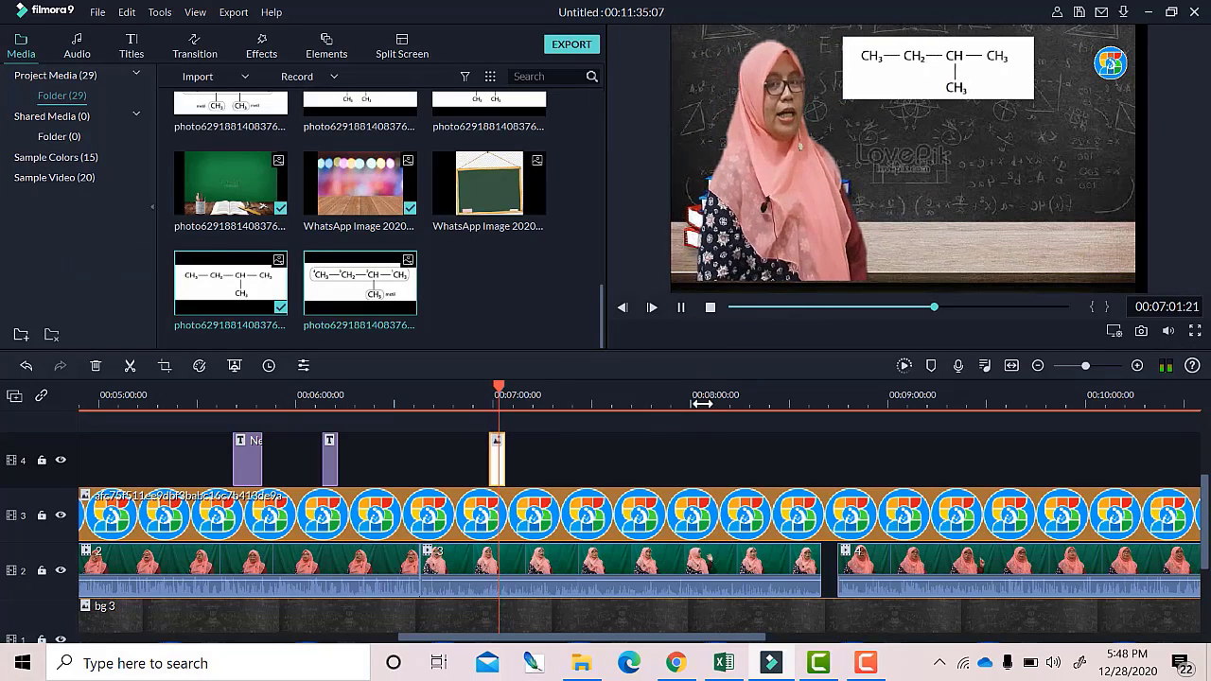
drag(507, 459, 576, 461)
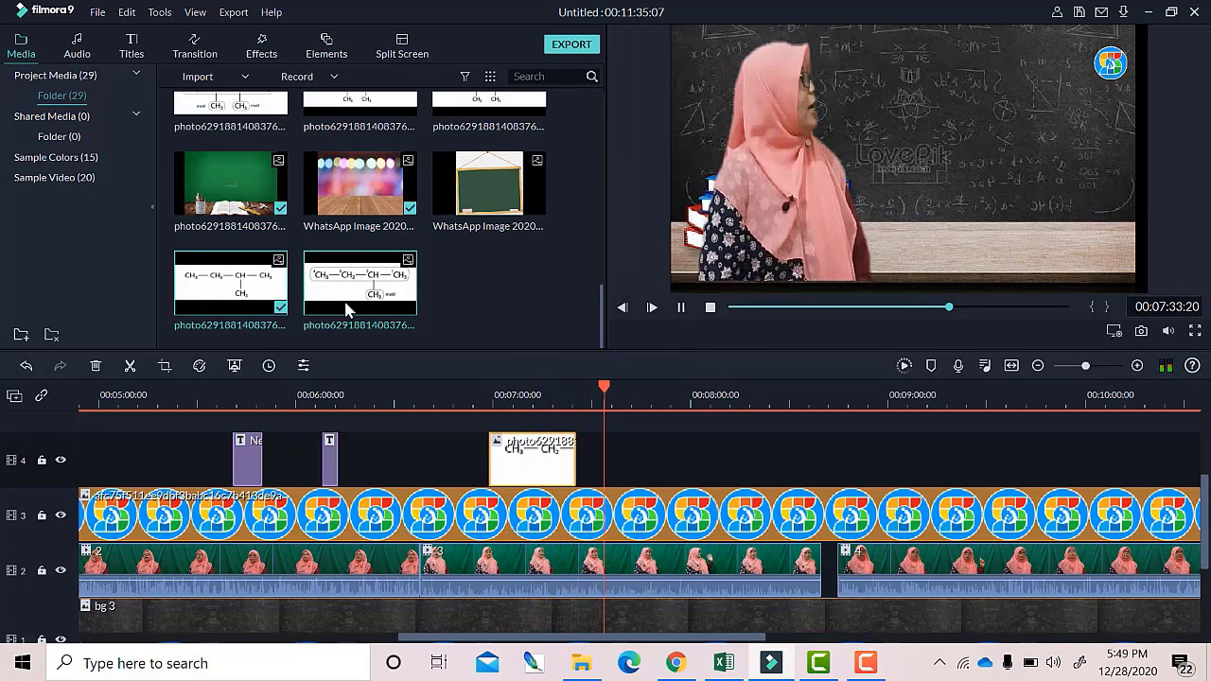
Place the numbered structure image labelled "metil" on track 4 at about 00:07:33, then shrink and position it high on the chalkboard beside the presenter.
drag(346, 306, 617, 480)
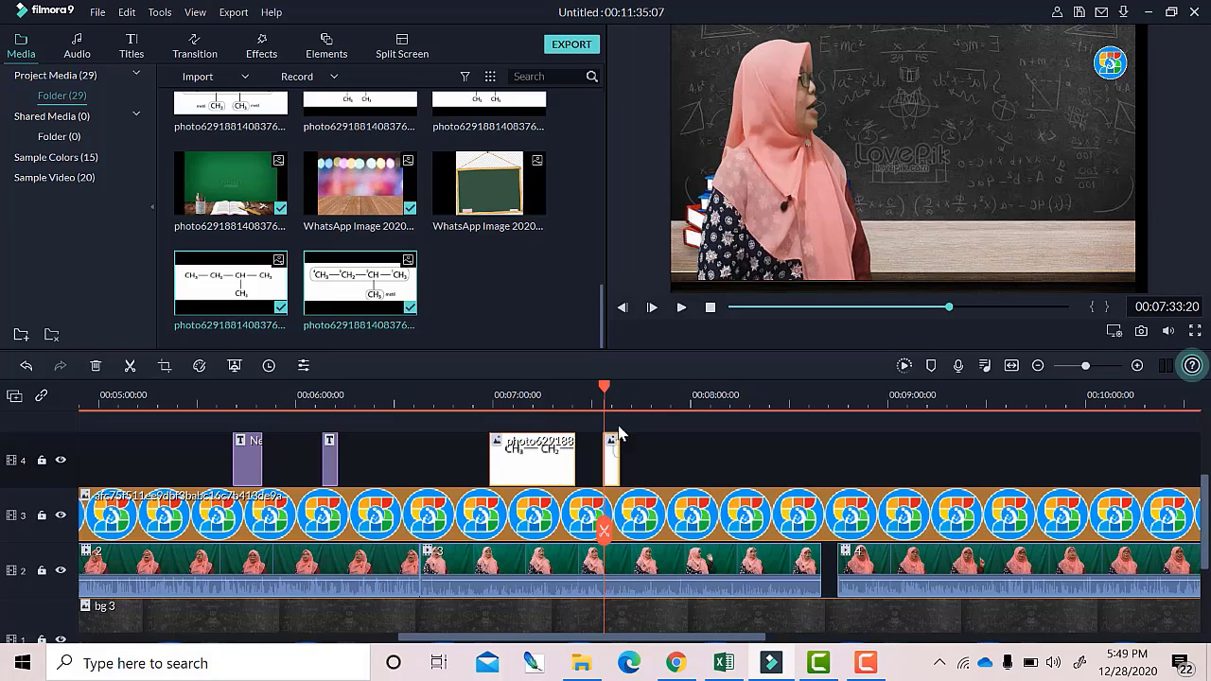
click(609, 459)
drag(673, 243, 843, 180)
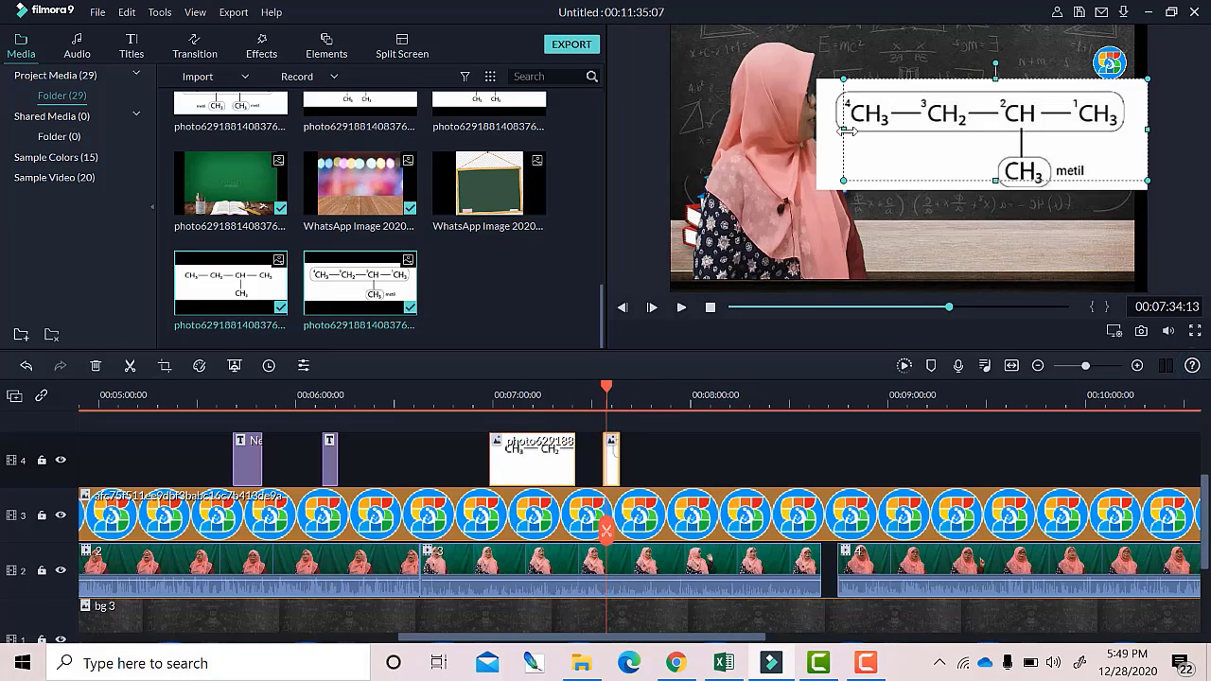
drag(1148, 179, 1027, 149)
drag(933, 119, 958, 76)
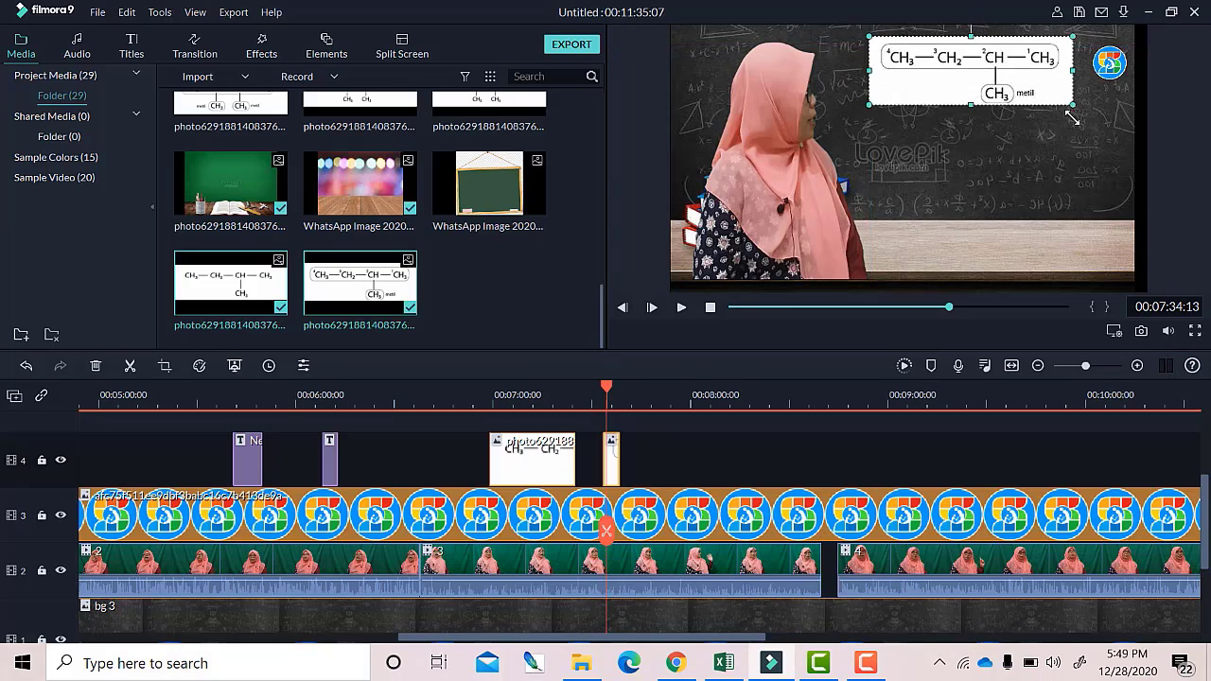
drag(1072, 118, 1124, 133)
mouse_move(907, 124)
mouse_down()
mouse_move(901, 134)
mouse_move(928, 134)
mouse_move(913, 129)
mouse_move(913, 104)
mouse_up()
key(space)
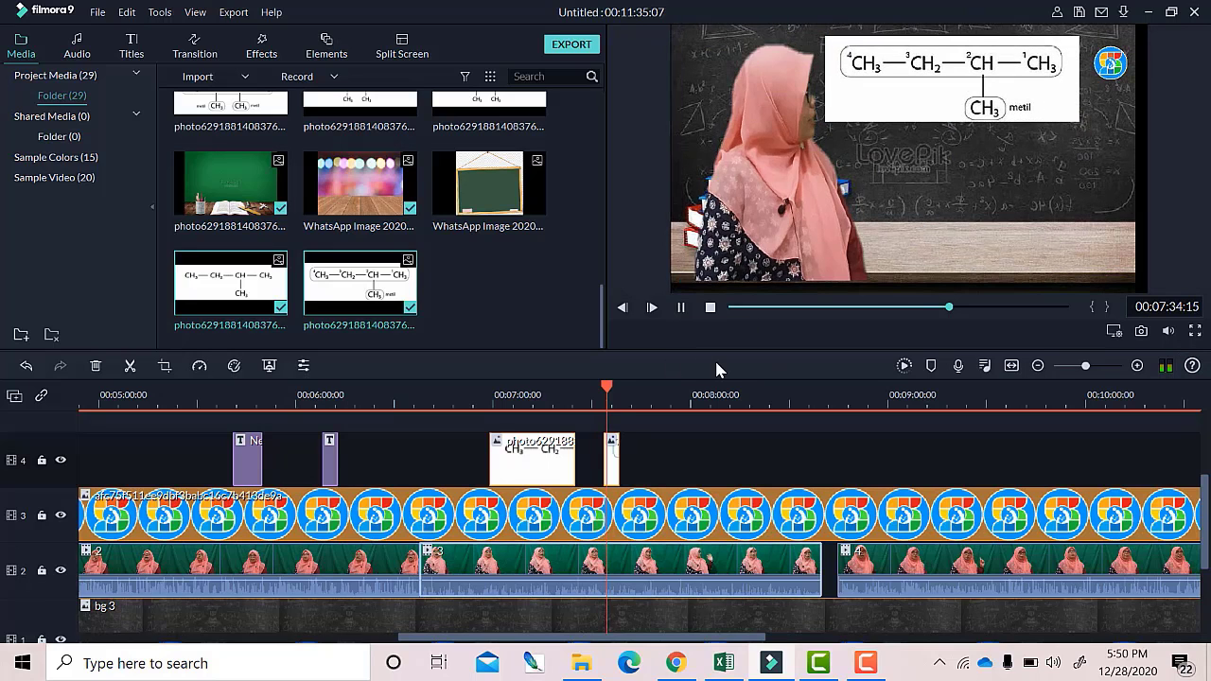
Extend the plain structure image to about 00:07:36 and move the numbered structure image to start at about 00:07:42.
click(572, 475)
drag(576, 459, 650, 400)
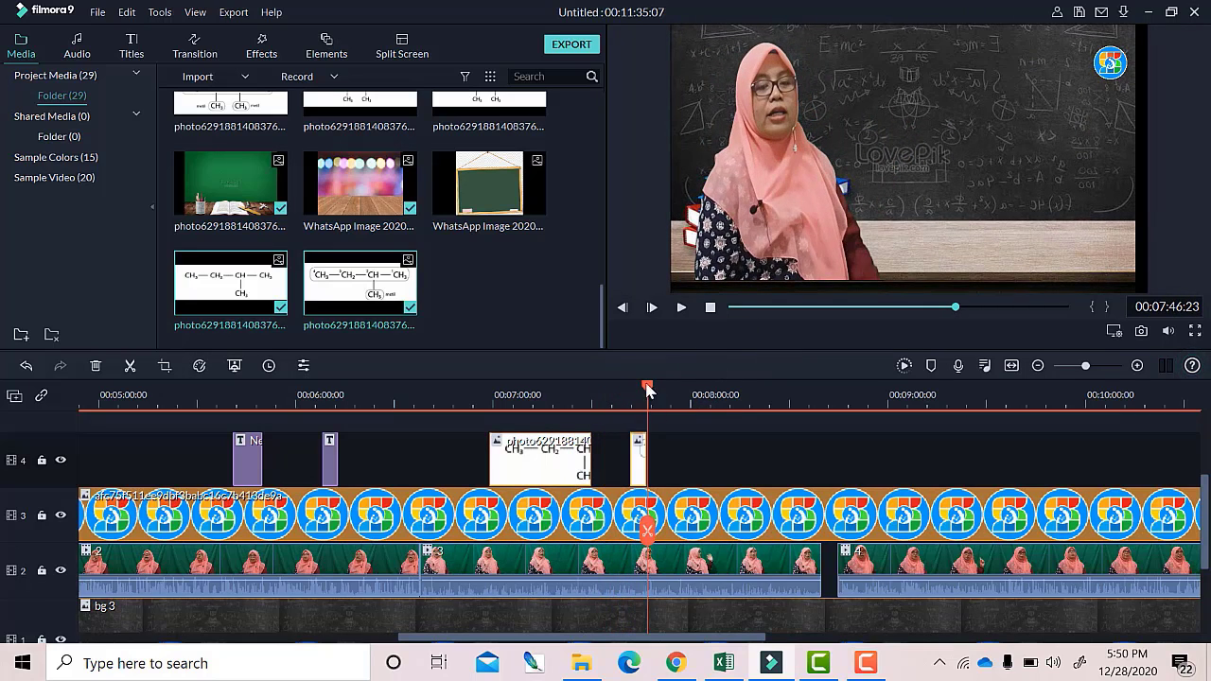
drag(597, 468, 617, 467)
key(space)
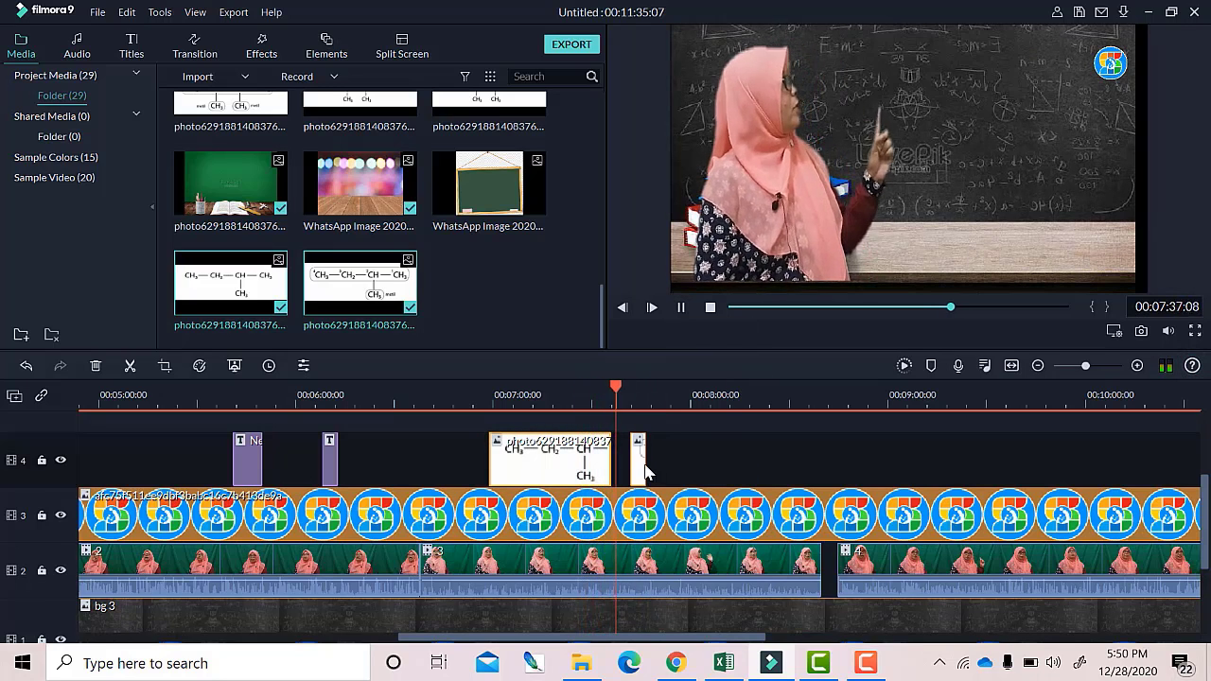
Extend the plain structure image to about 00:07:45 and move the numbered structure image to start at about 00:07:52.
mouse_move(642, 467)
mouse_down()
mouse_move(682, 470)
mouse_move(640, 474)
mouse_up()
key(space)
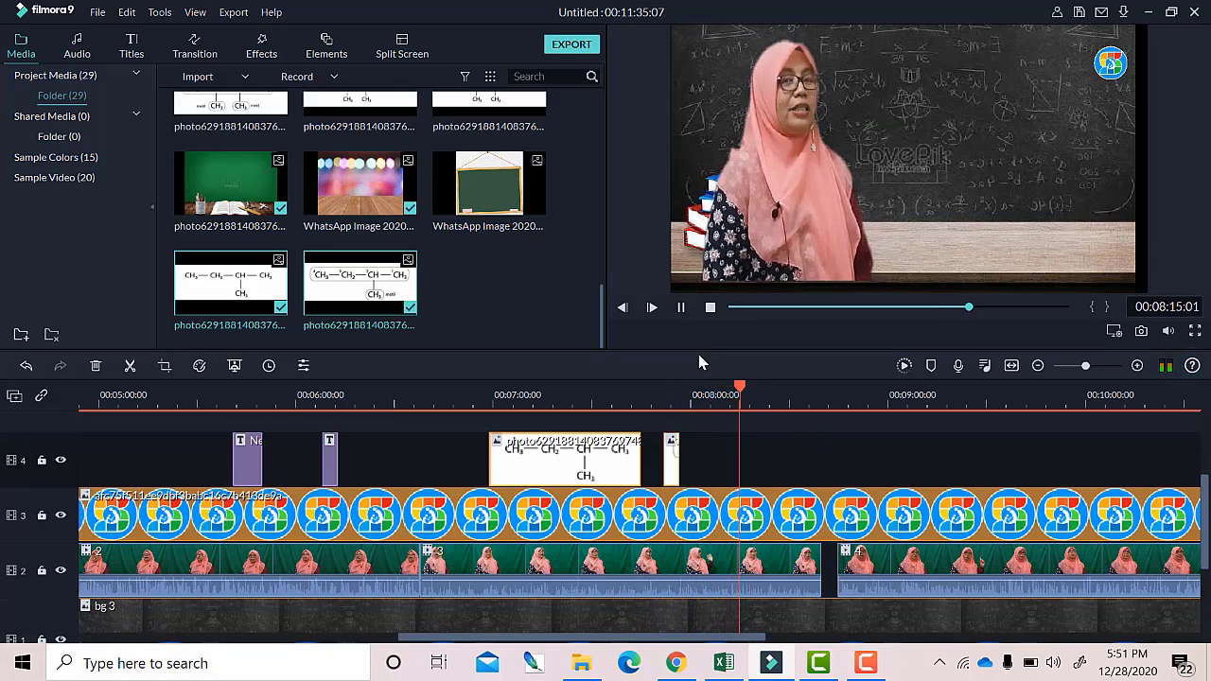
Paste the copied title on track 4 at about 00:08:21 and change its text to "2-metilbutana".
right_click(778, 506)
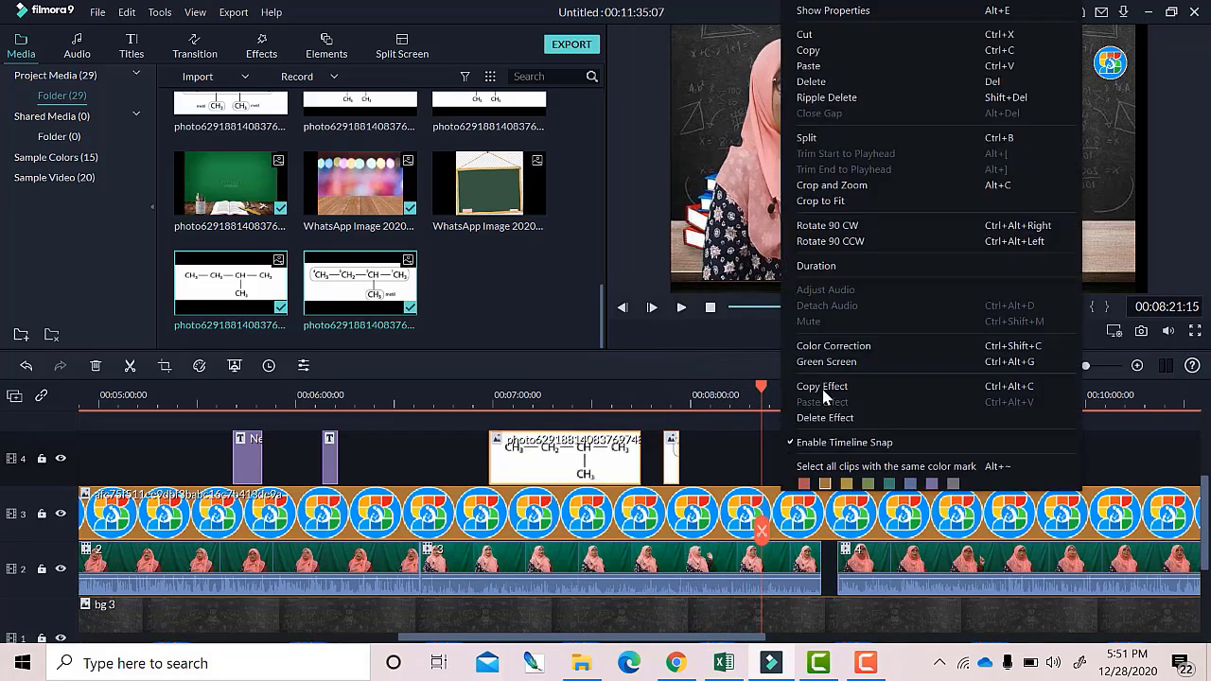
click(809, 66)
double_click(773, 454)
drag(266, 143, 413, 159)
text(2-metilbutana)
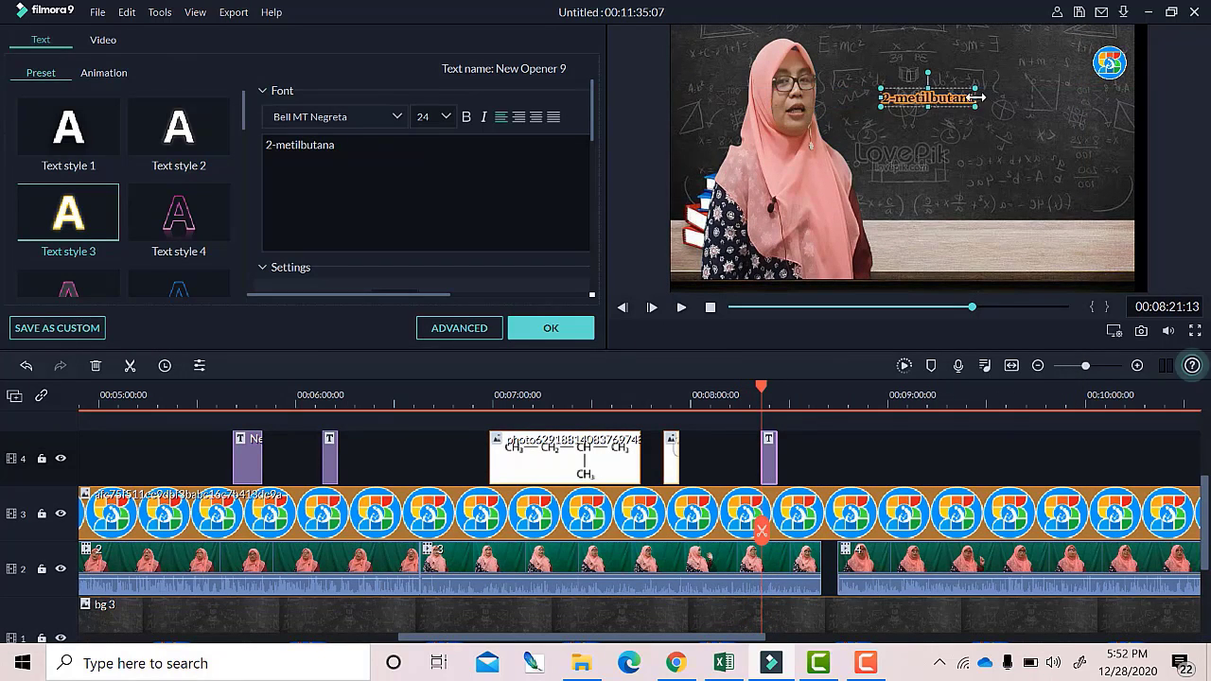
Respace the title as "2-metil butana" and move clip 4 back to close the gap after clip 3.
click(690, 314)
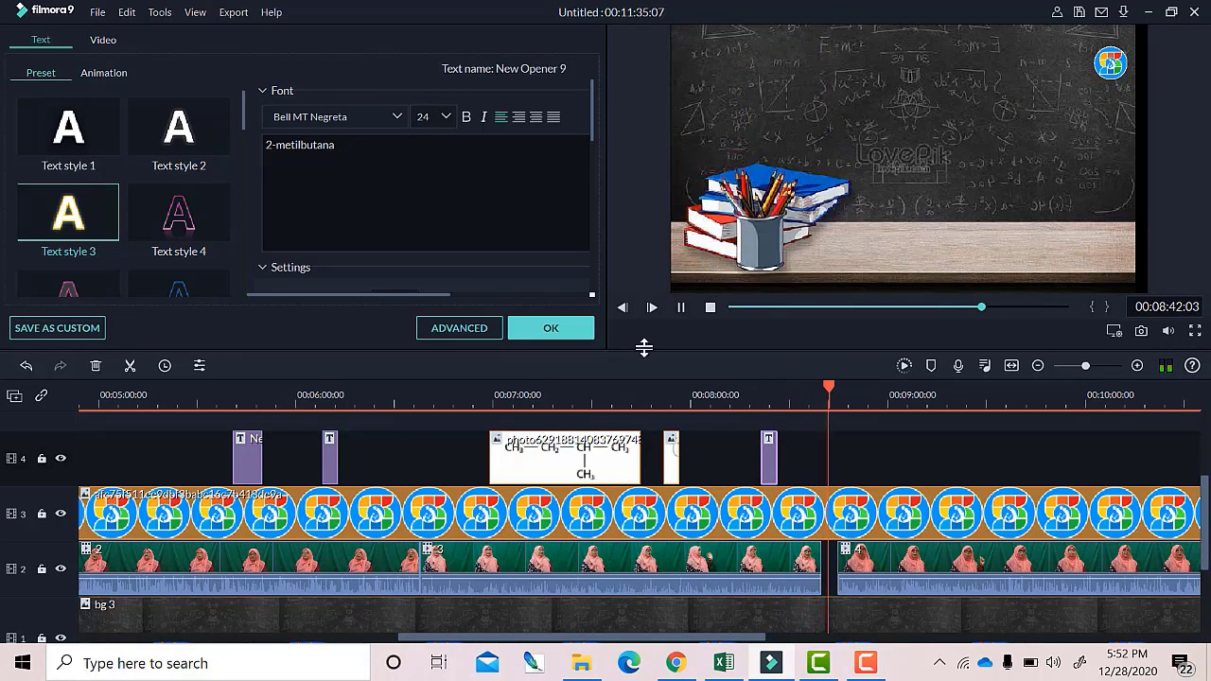
click(790, 402)
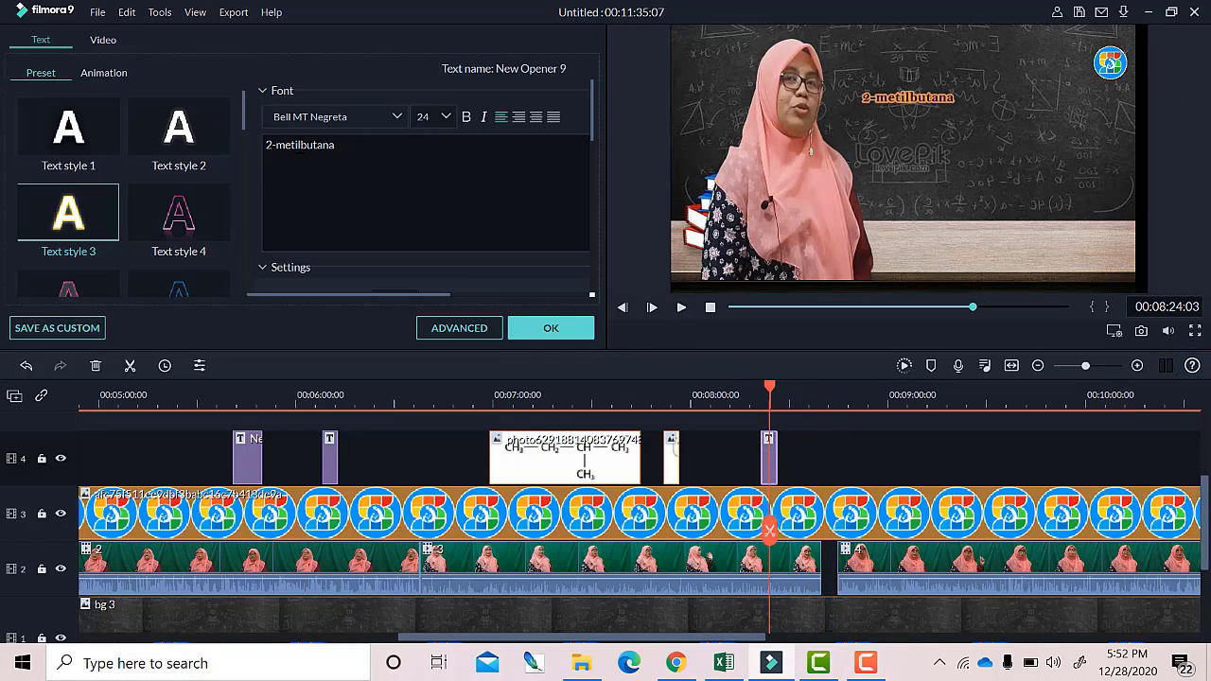
drag(849, 566, 832, 566)
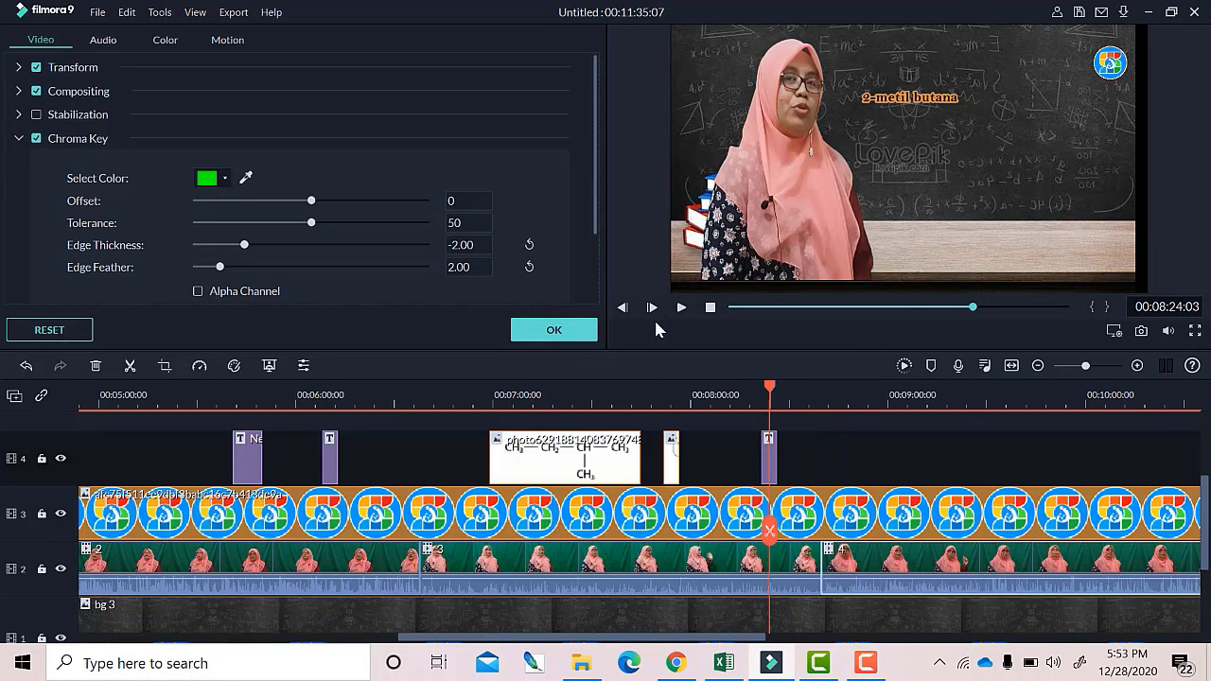
Extend the "2-metil butana" title to end at about 00:08:38, just before clip 4 begins.
click(682, 307)
drag(777, 463, 816, 453)
click(681, 309)
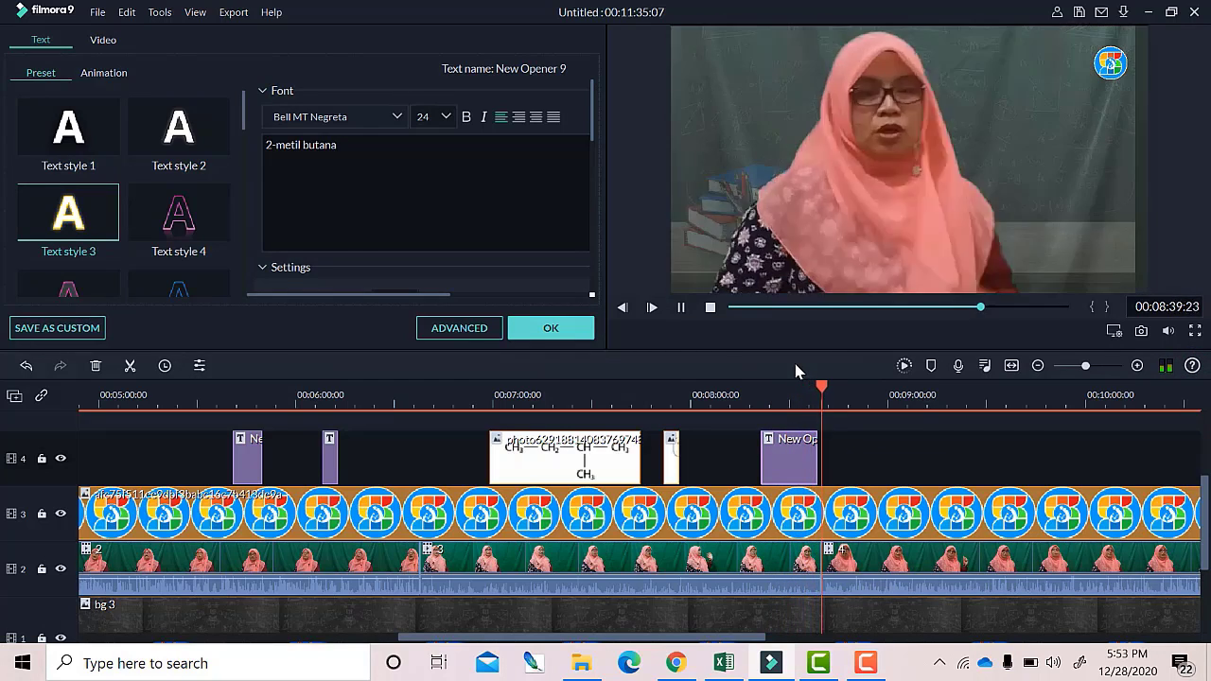
click(551, 327)
Set clip 4's chroma key offset to 24 and narrow its frame so the presenter leaves chalkboard space beside her.
double_click(838, 556)
drag(312, 201, 338, 202)
drag(1147, 159, 1034, 181)
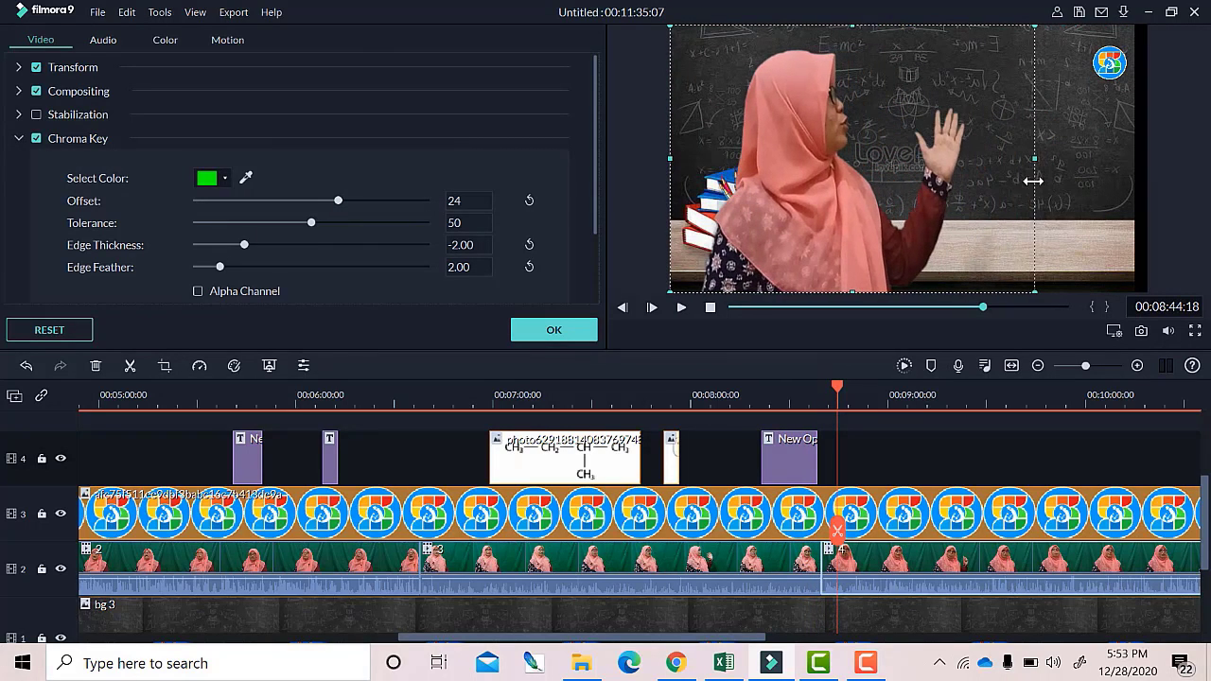
click(554, 330)
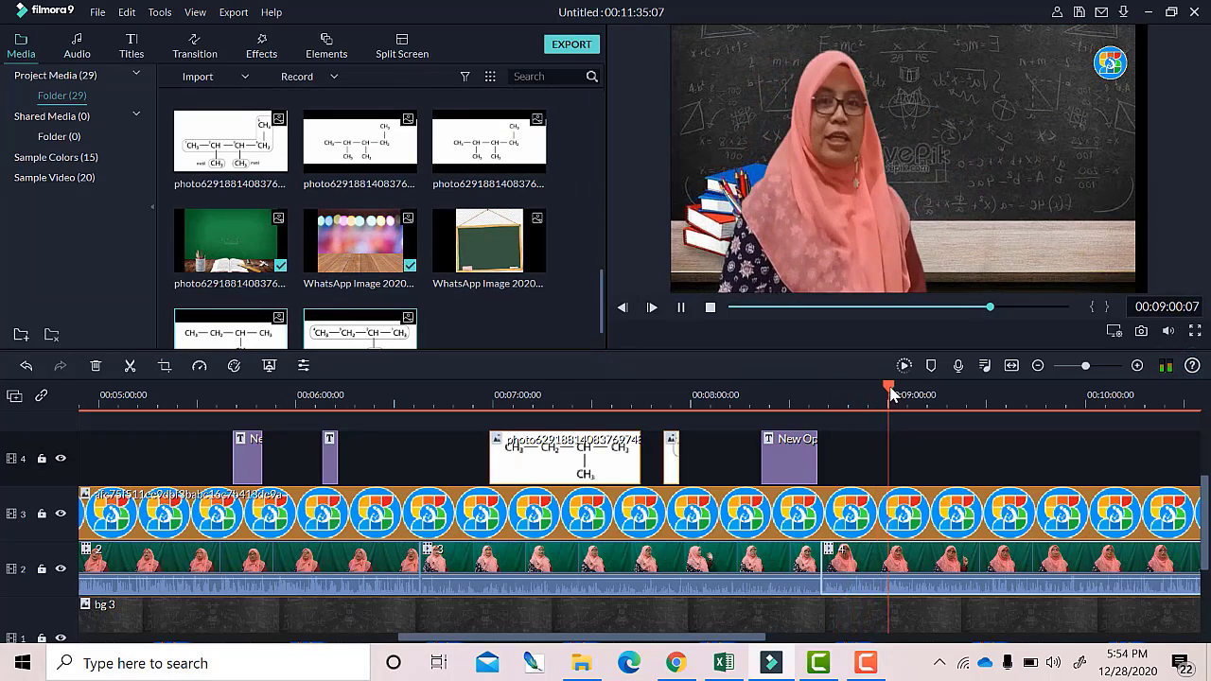
Place the unnumbered structure image with two CH3 branches on track 4 at 00:08:58, scale it to about 40%, and position it high on the chalkboard.
key(space)
drag(384, 169, 886, 451)
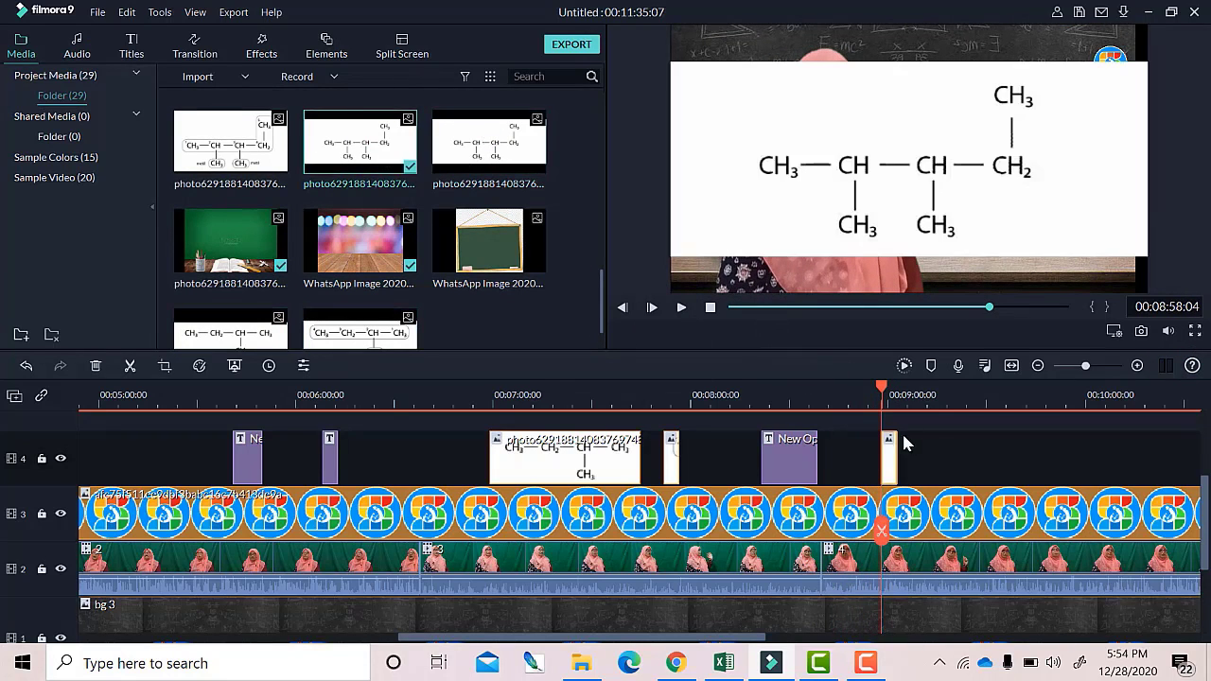
double_click(890, 455)
drag(671, 164, 904, 166)
drag(1025, 261, 1026, 158)
drag(1025, 67, 1026, 81)
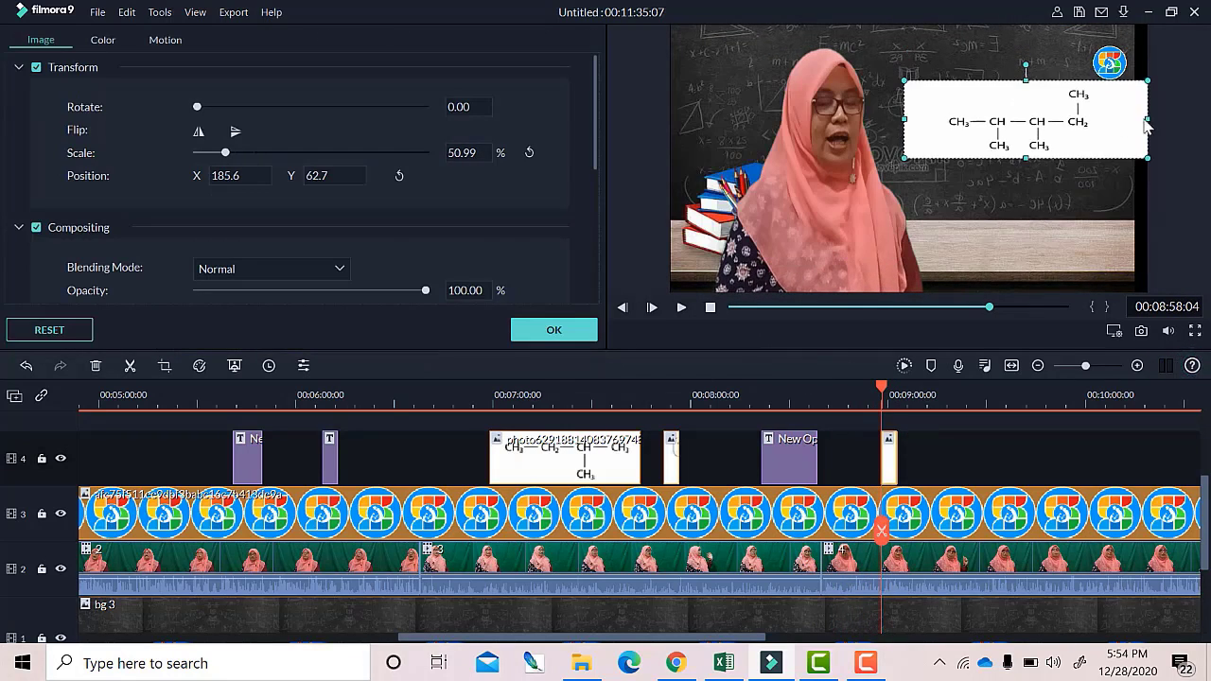
drag(1148, 120, 1098, 120)
click(1190, 577)
drag(970, 93, 954, 59)
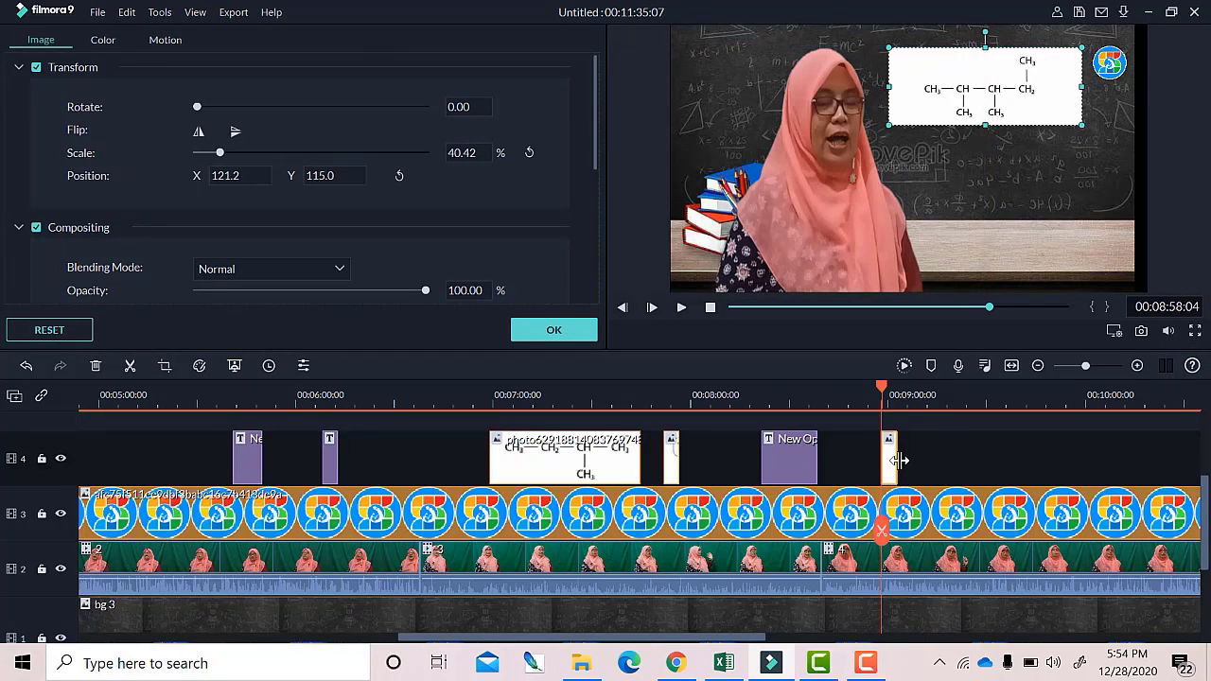
Move the unnumbered two-branch structure image to start at about 00:08:50 and extend its end to about 00:09:24.
drag(898, 460, 943, 462)
key(space)
click(557, 330)
click(897, 407)
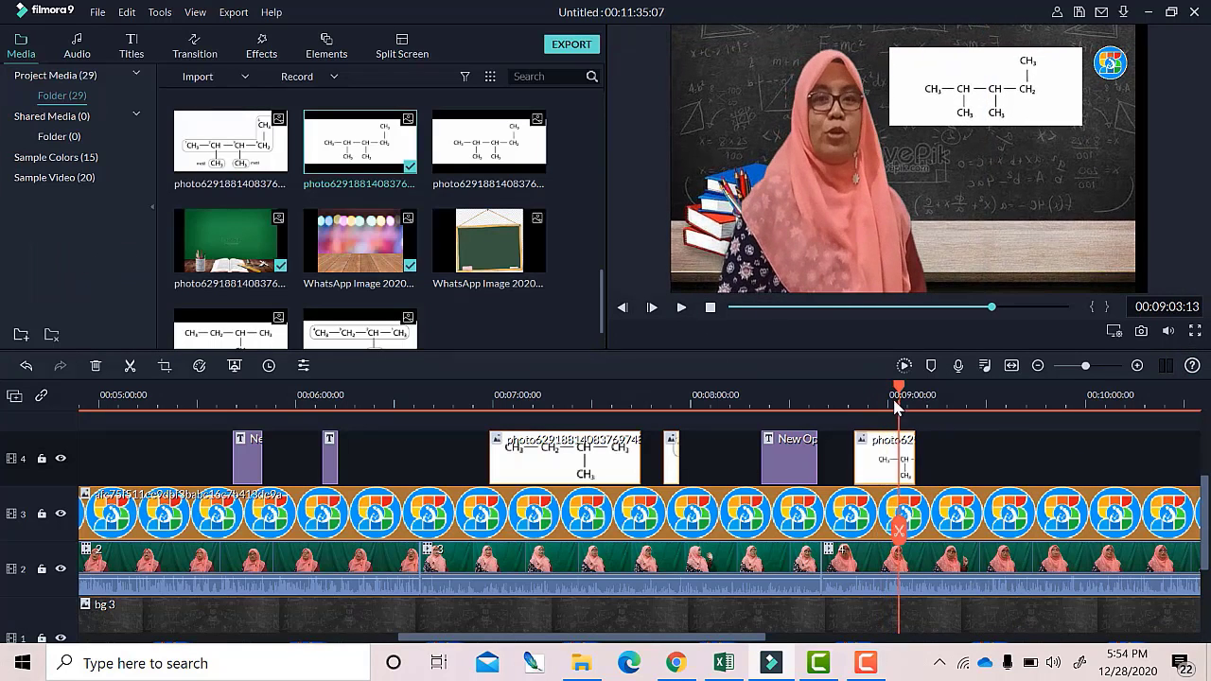
click(681, 309)
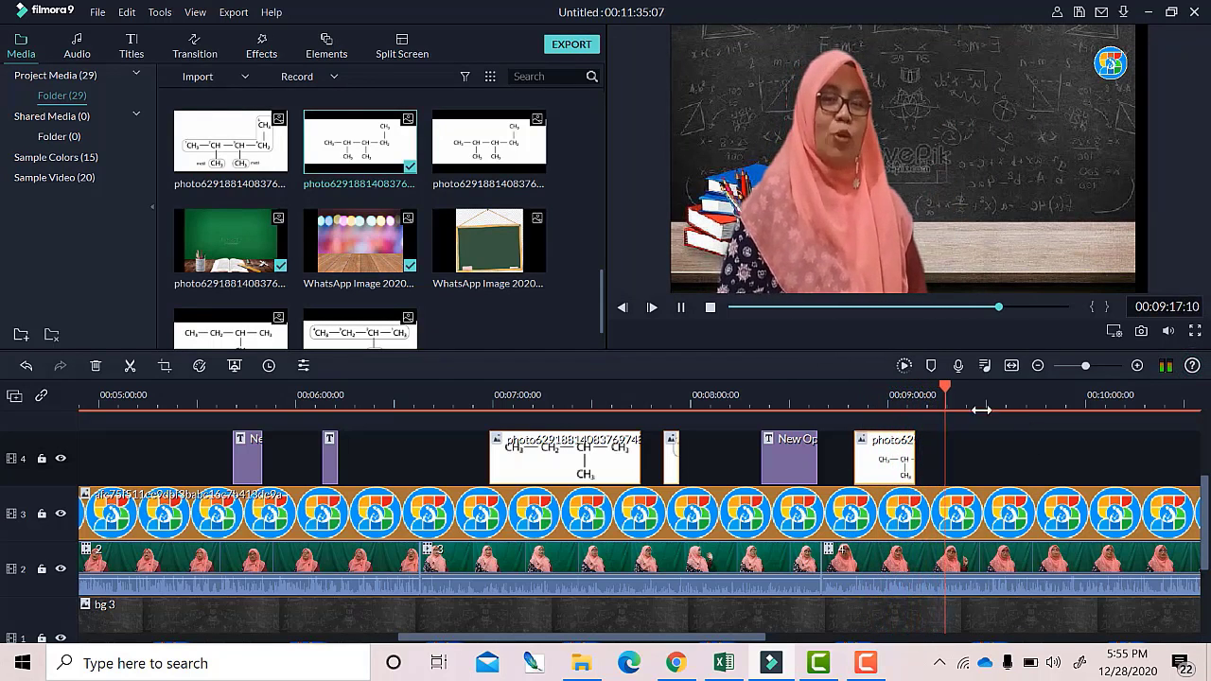
drag(916, 459, 967, 459)
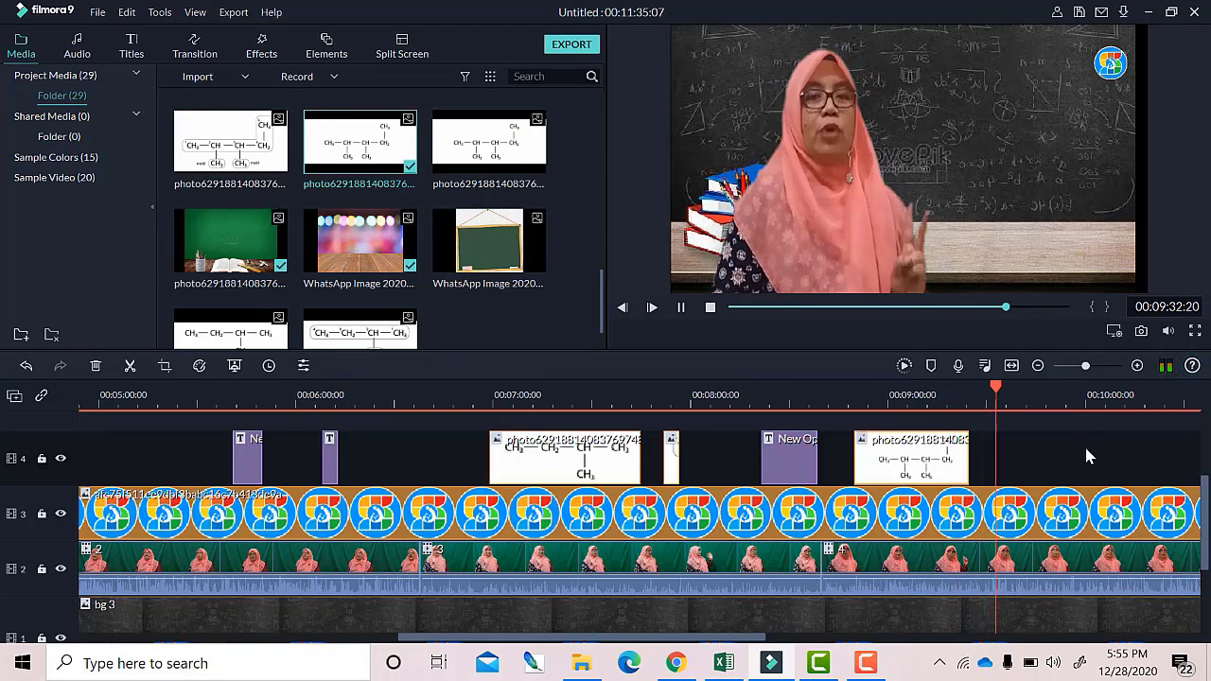
Place the numbered structure image with two "metil" labels on track 4 at about 00:09:56, shrink it, and position it beside the presenter.
drag(763, 637, 866, 637)
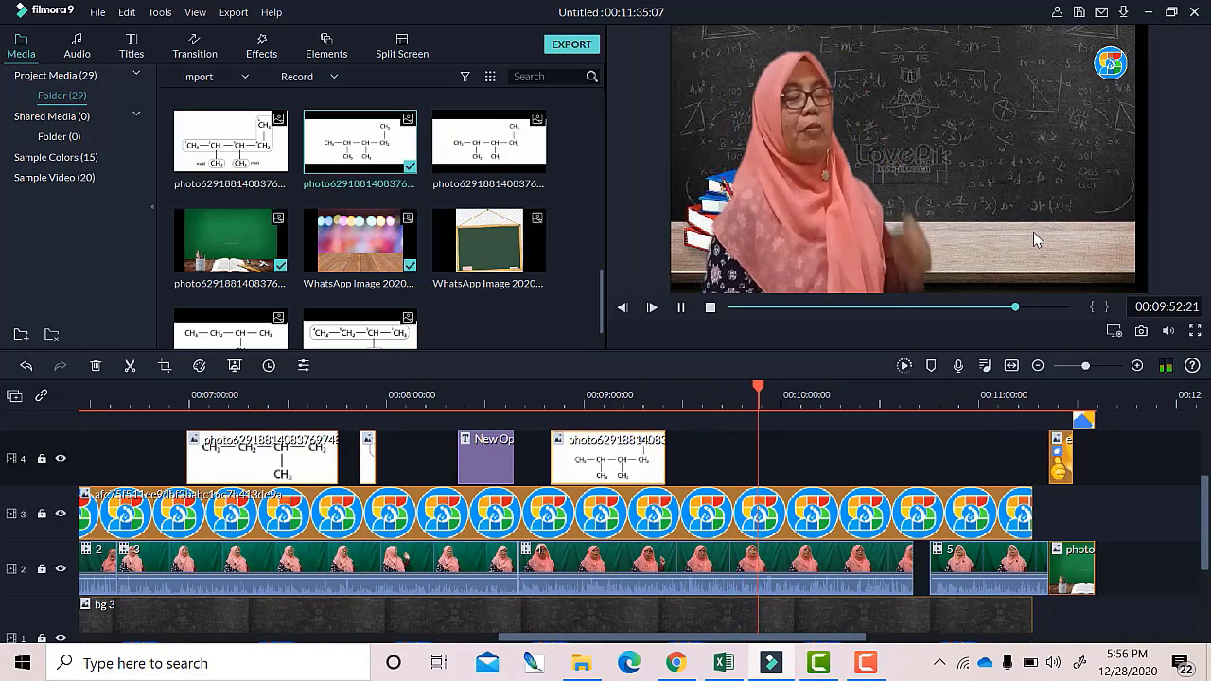
click(681, 307)
drag(230, 140, 776, 452)
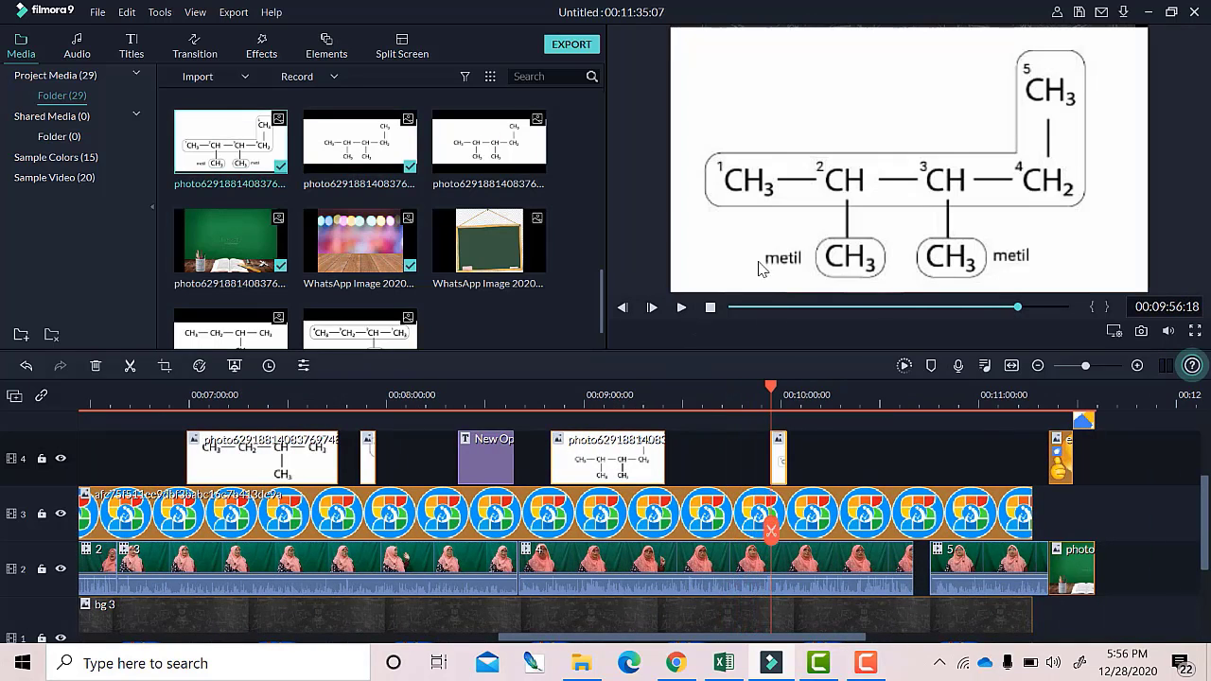
double_click(760, 265)
drag(671, 158, 897, 158)
drag(1023, 26, 1022, 153)
drag(1018, 274, 1010, 188)
click(798, 247)
drag(798, 247, 764, 247)
drag(1017, 111, 998, 85)
click(1032, 206)
Make the numbered two-branch image span about 00:09:51 to 00:10:22 and move clip 5 directly after clip 4.
mouse_move(787, 461)
mouse_down()
mouse_move(876, 446)
mouse_move(764, 457)
mouse_up()
click(555, 331)
mouse_move(937, 563)
mouse_down()
mouse_move(916, 568)
mouse_move(944, 575)
mouse_move(942, 560)
mouse_up()
click(27, 366)
click(25, 368)
Shorten the numbered two-branch image to end at about 00:10:17 and paste a title clip directly after it on track 4.
key(space)
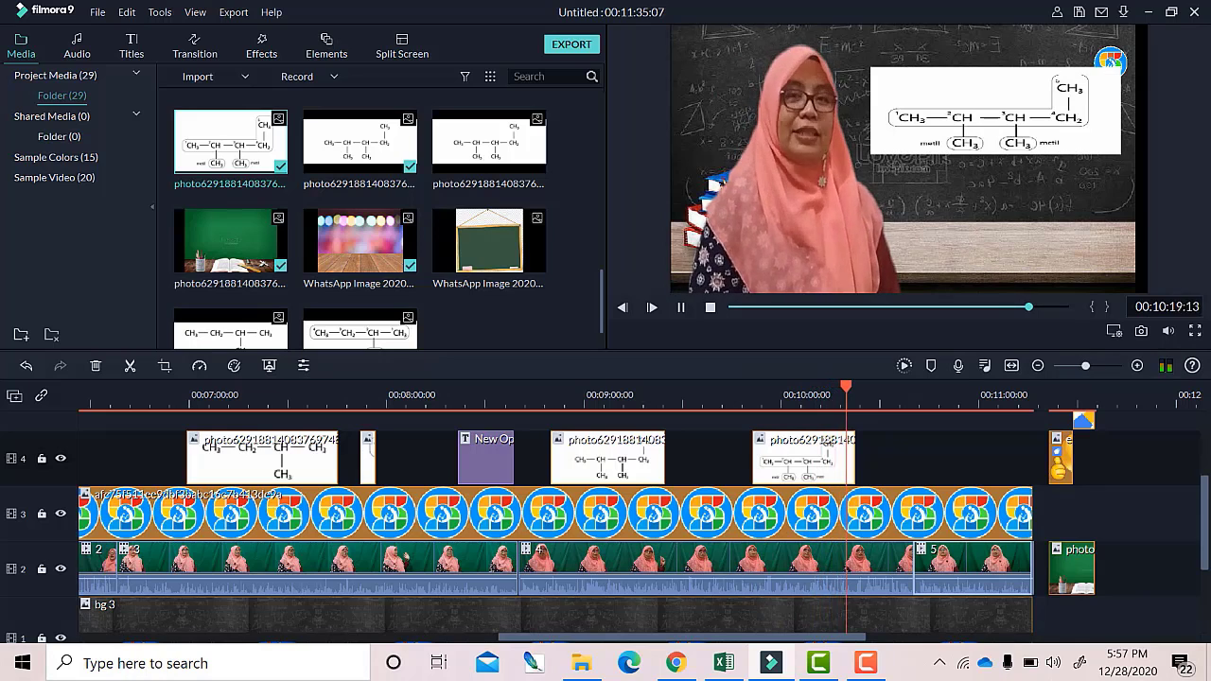
key(space)
key(ctrl+v)
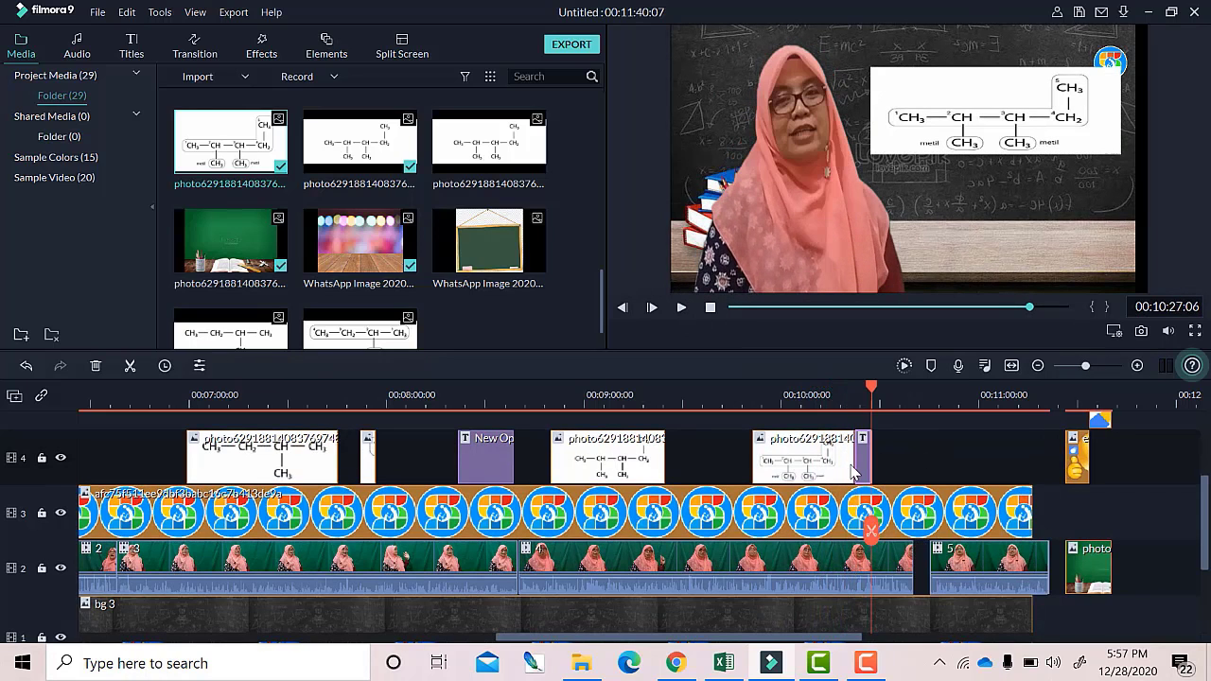
click(851, 466)
drag(854, 468, 840, 468)
Change the pasted title's text to "2,3-dimetil pentana", move it onto the chalkboard beside the presenter, and play back that section.
double_click(848, 474)
key(ctrl+a)
text(2,3)
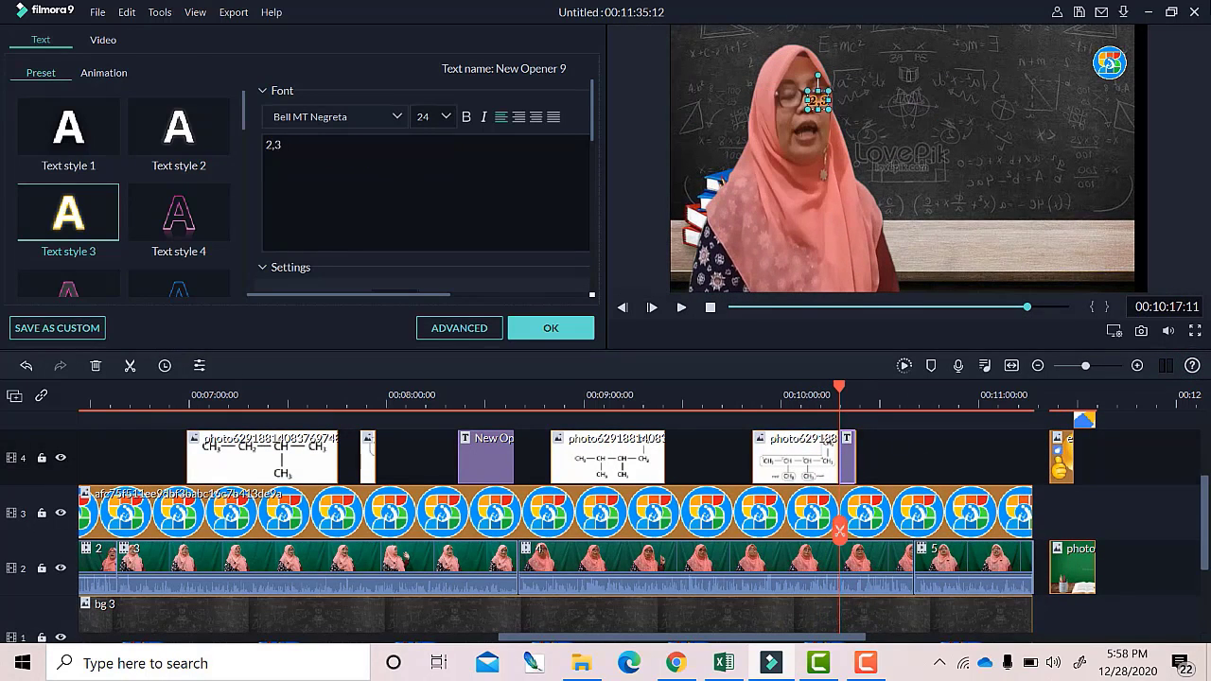
drag(858, 96, 971, 98)
click(809, 560)
click(794, 389)
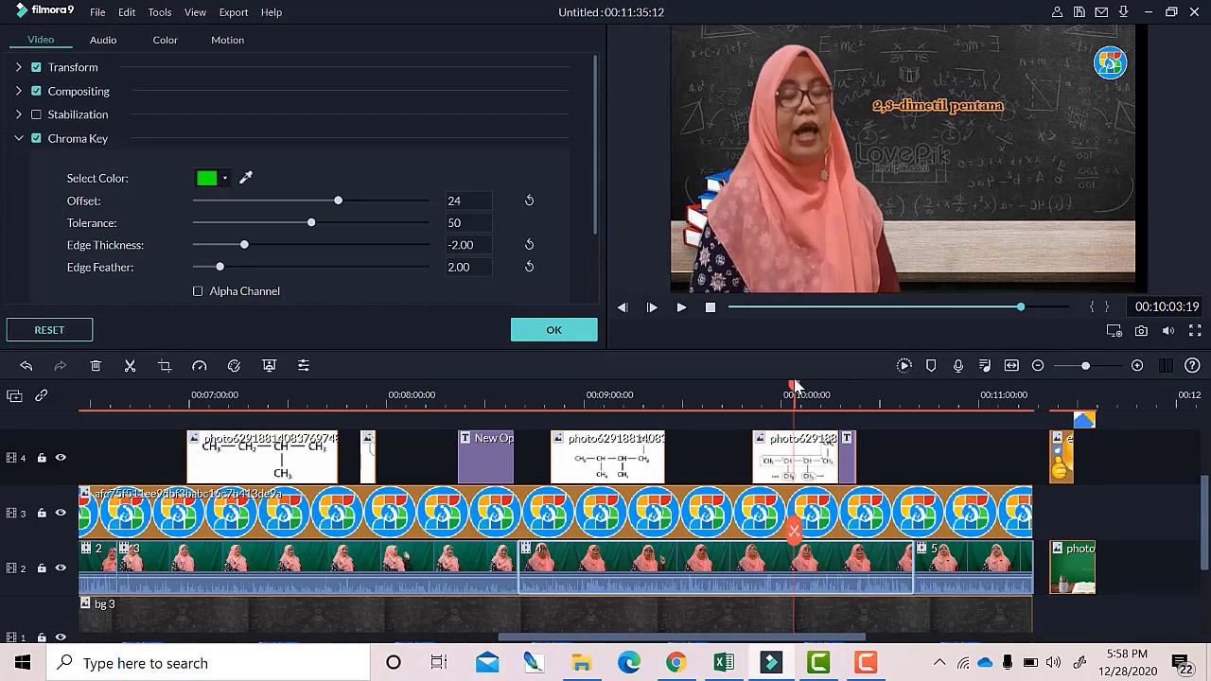
key(space)
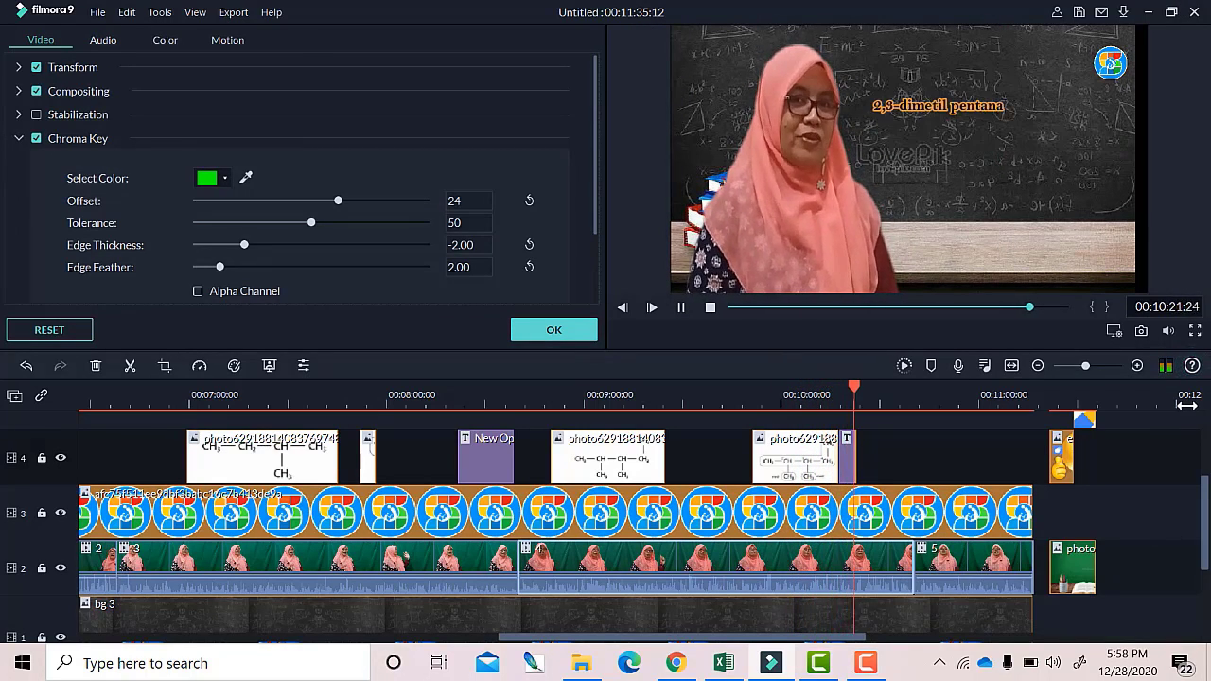
click(554, 330)
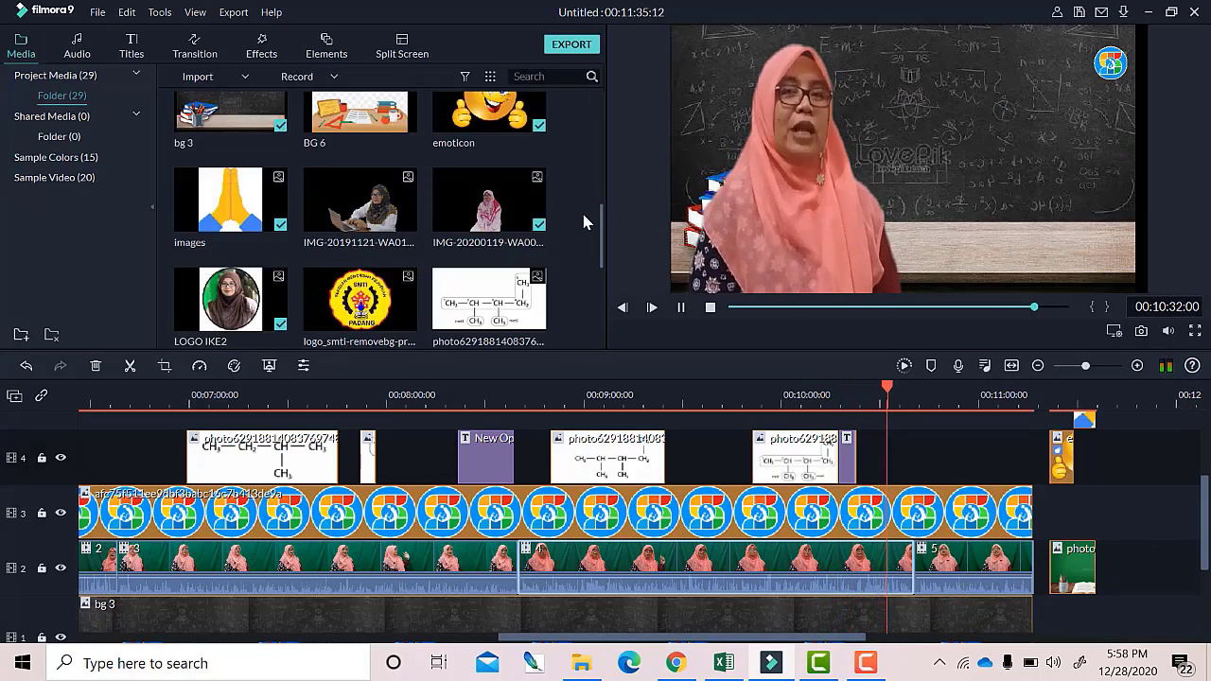
Stop playback at 00:10:38 and import the remaining structure image from the GAMBAR folder.
click(652, 309)
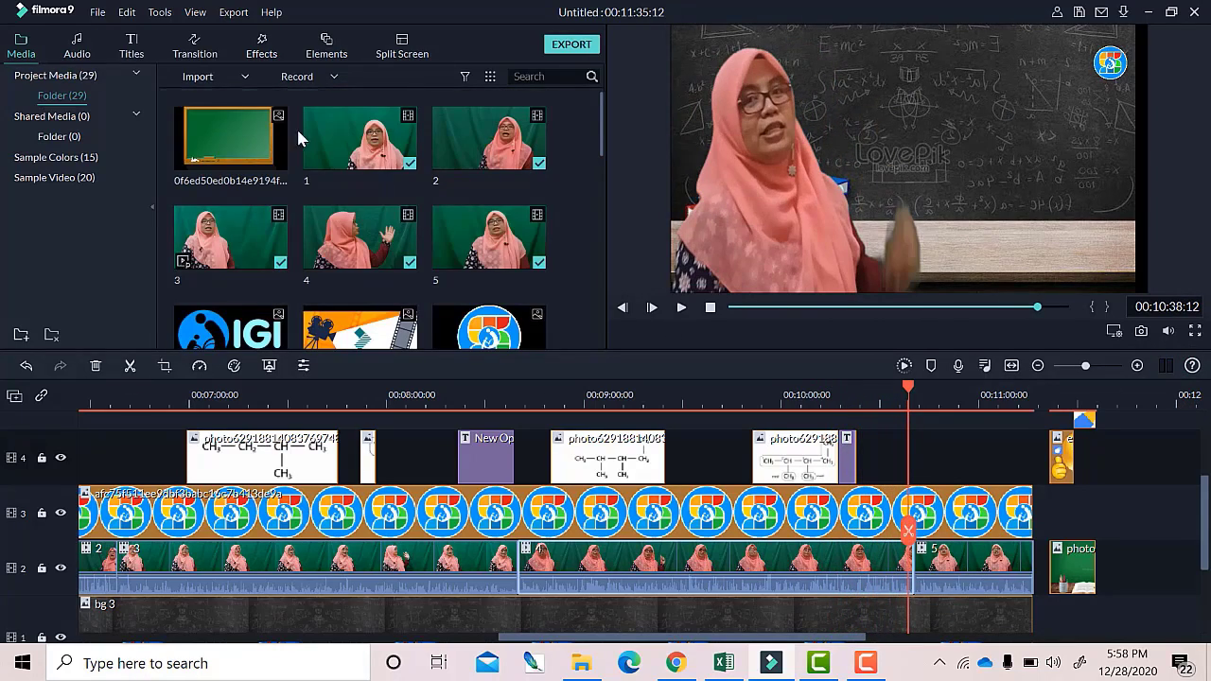
double_click(297, 131)
scroll(532, 214, down, 4)
scroll(527, 250, down, 2)
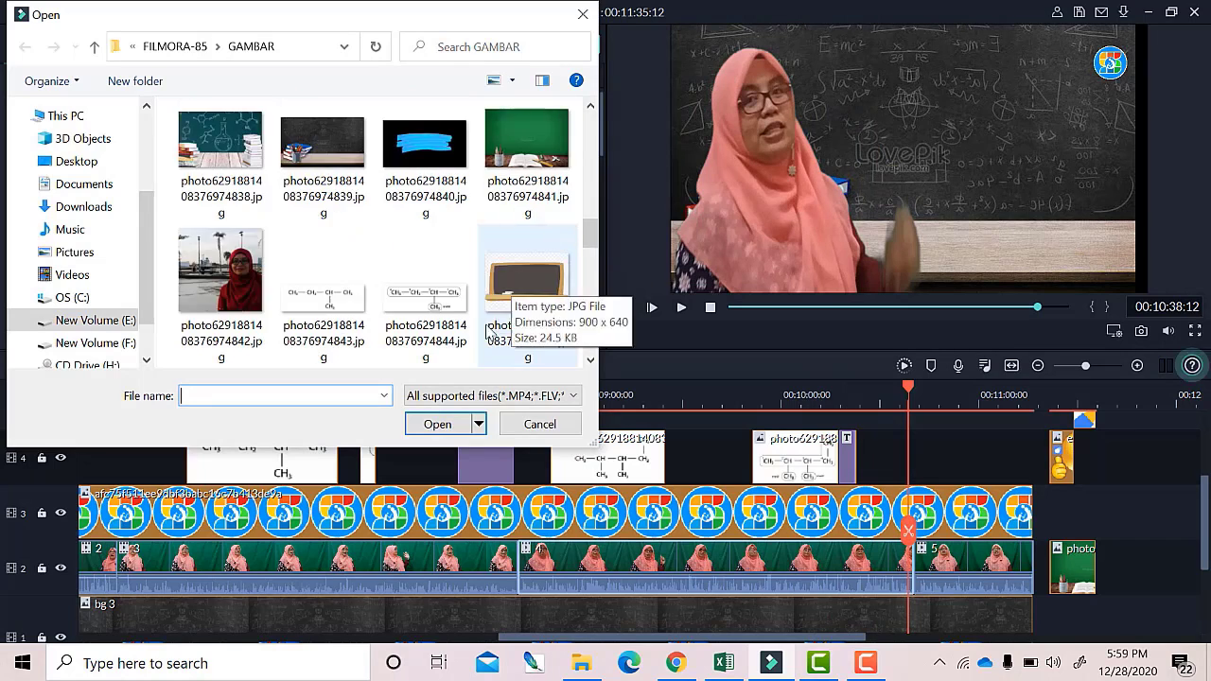
scroll(486, 331, down, 3)
double_click(492, 322)
Place the imported structure image on track 4 at about 00:10:38 and shrink it to fit beside the presenter.
drag(488, 283, 910, 471)
click(941, 205)
drag(692, 159, 887, 192)
drag(1004, 26, 984, 107)
mouse_move(984, 132)
mouse_down()
mouse_move(968, 120)
mouse_move(977, 110)
mouse_up()
Move the round logo up to the frame's upper edge and narrow the imported structure image so it clears the presenter.
click(1108, 69)
drag(1102, 49, 1100, 27)
click(1127, 116)
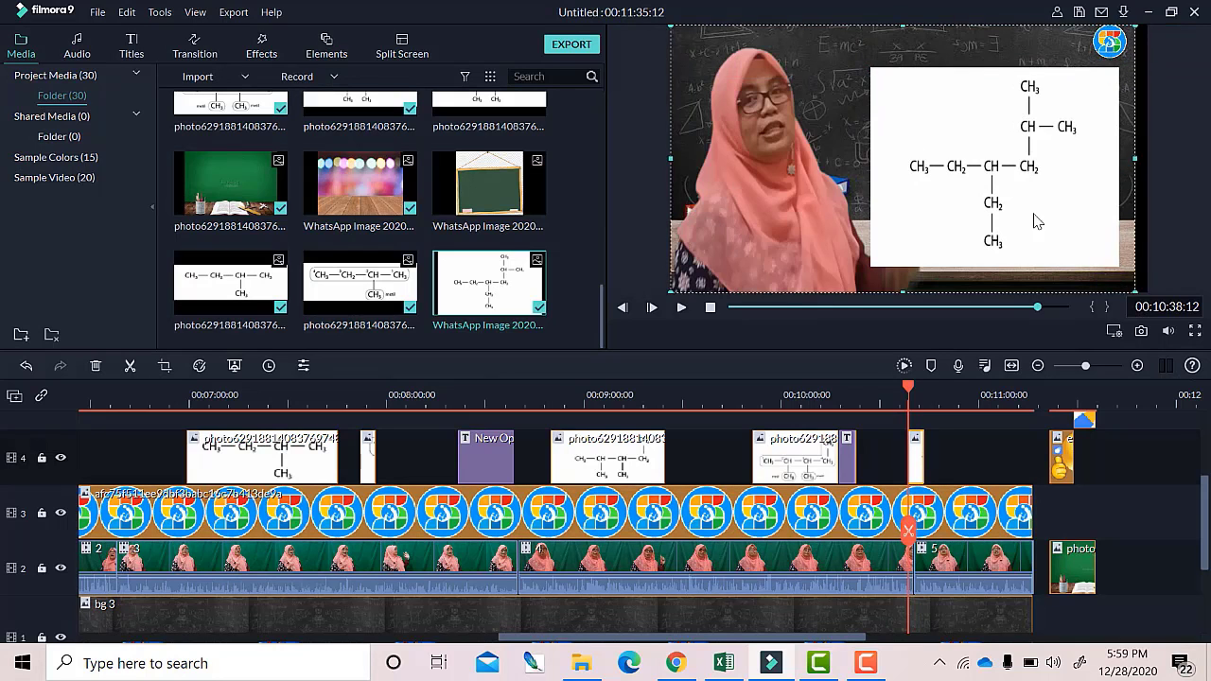
click(1038, 222)
drag(1120, 166, 1129, 166)
drag(870, 165, 917, 165)
Move the imported structure image to start at about 00:10:35 and play back to check its timing.
key(space)
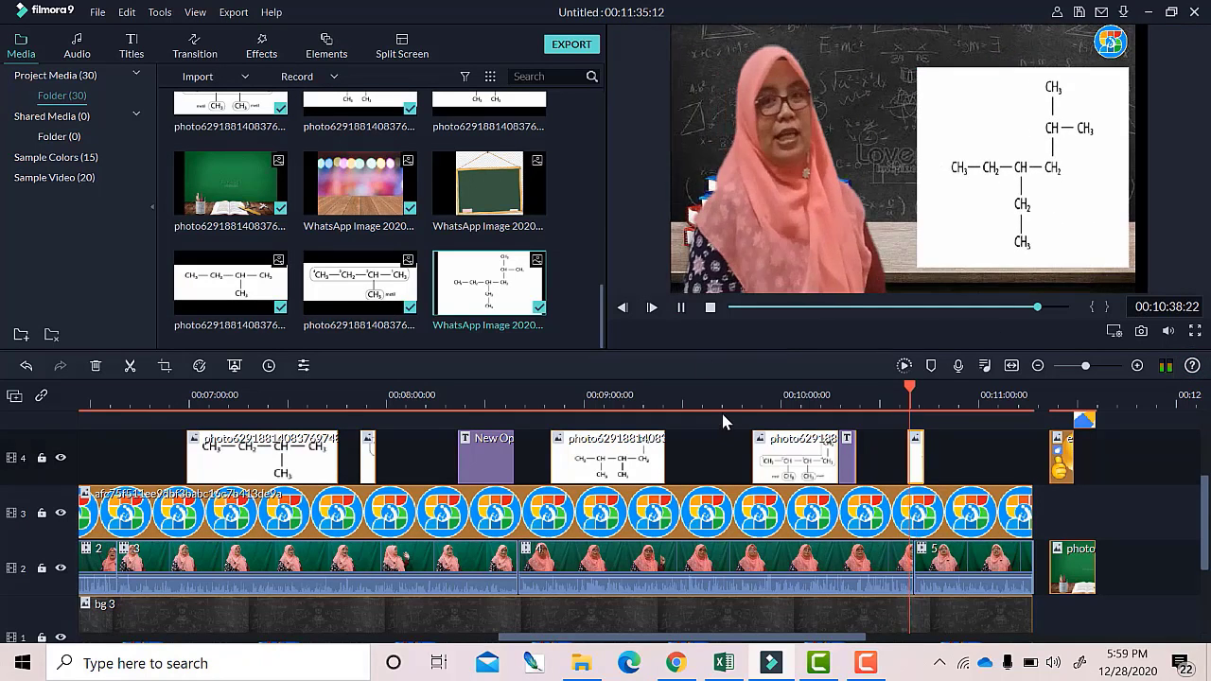
click(681, 309)
drag(916, 456, 905, 456)
click(897, 393)
click(681, 309)
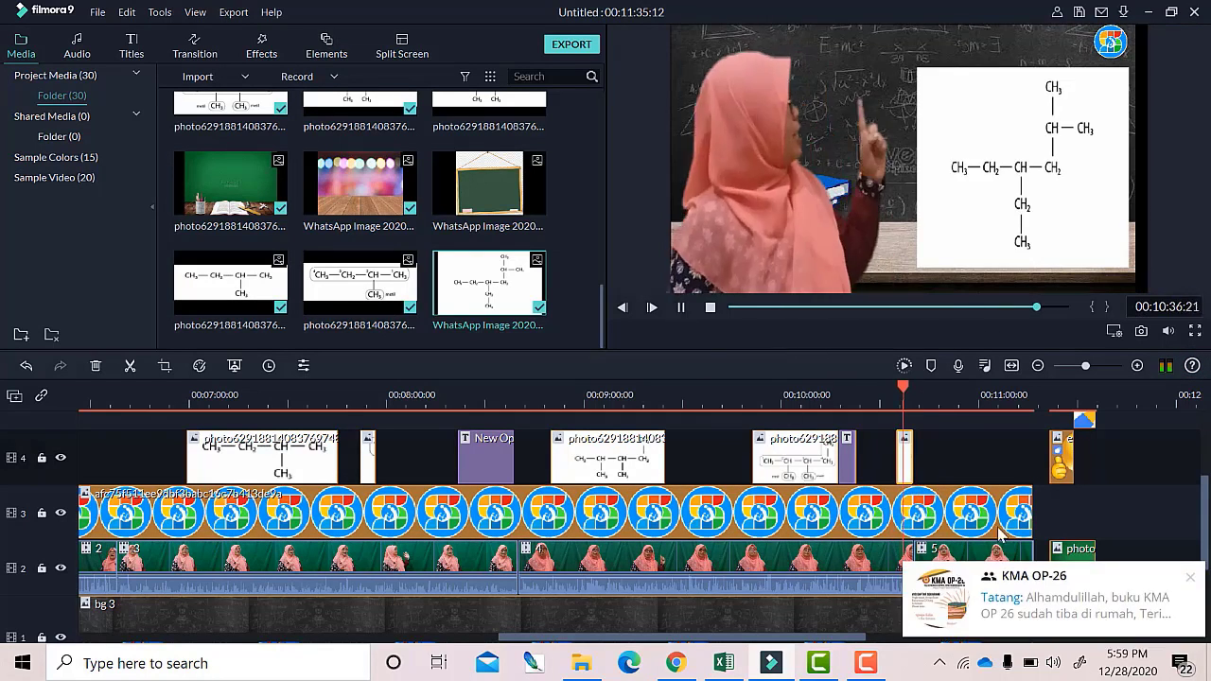
Set clip 5's chroma key offset to 23 and narrow its frame so the presenter stands clear of the books.
double_click(966, 565)
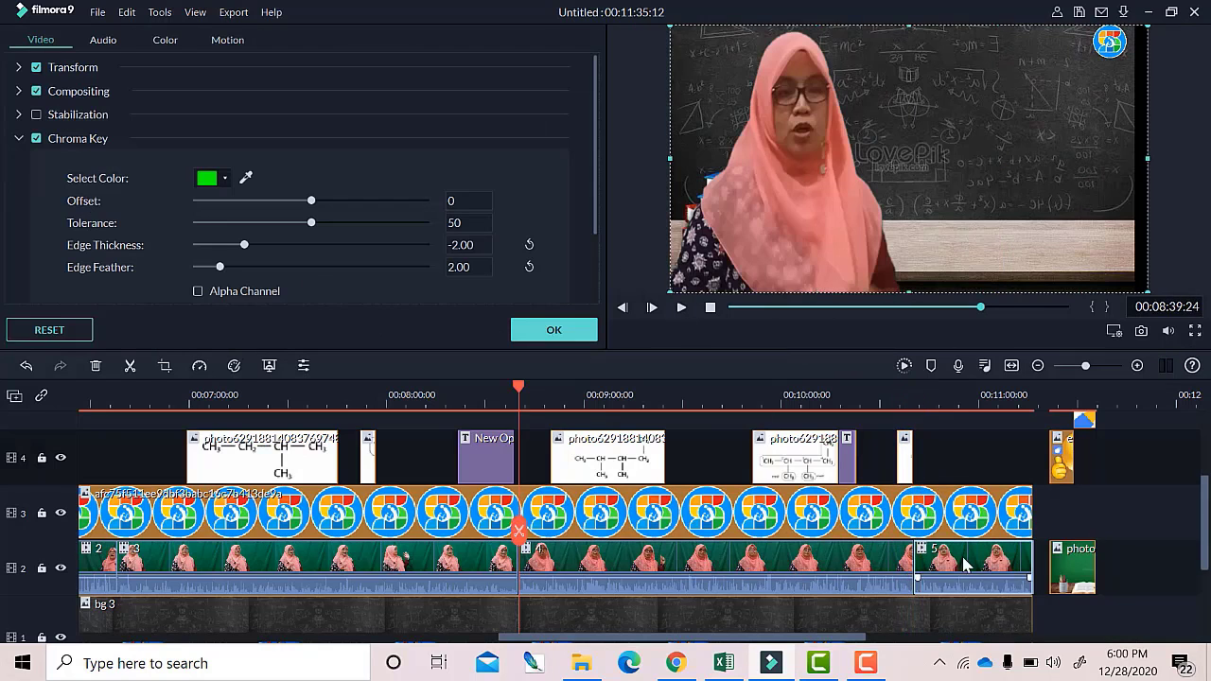
click(943, 472)
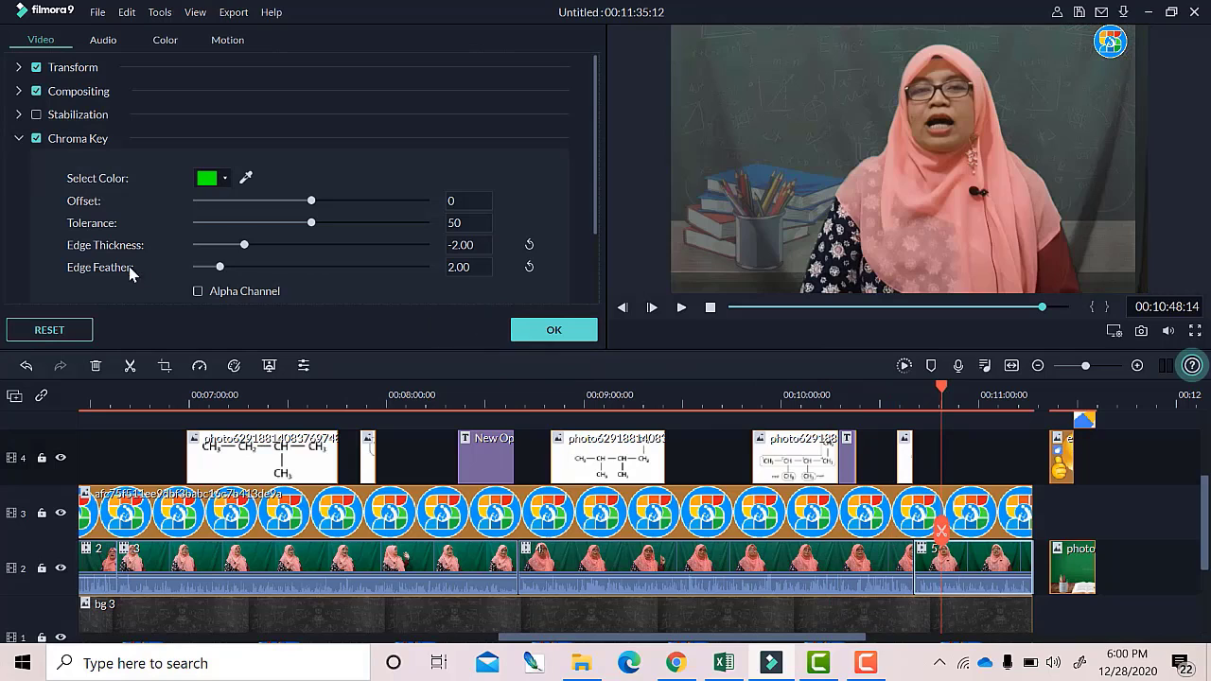
drag(312, 202, 338, 205)
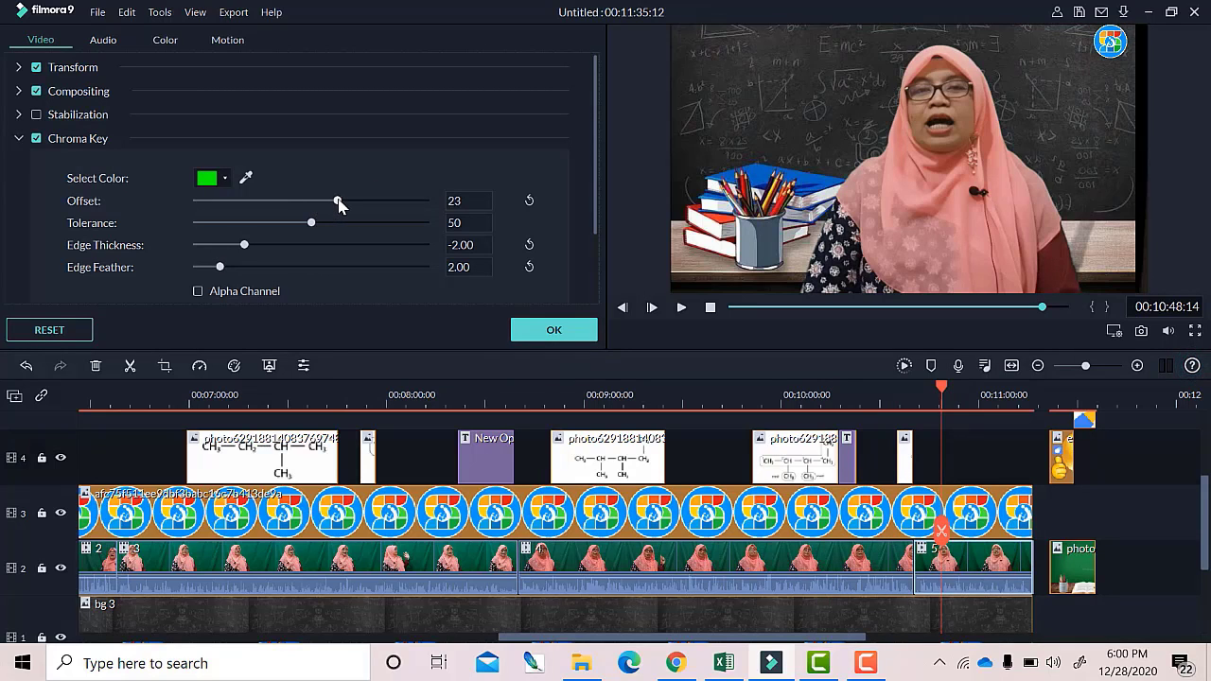
click(1106, 193)
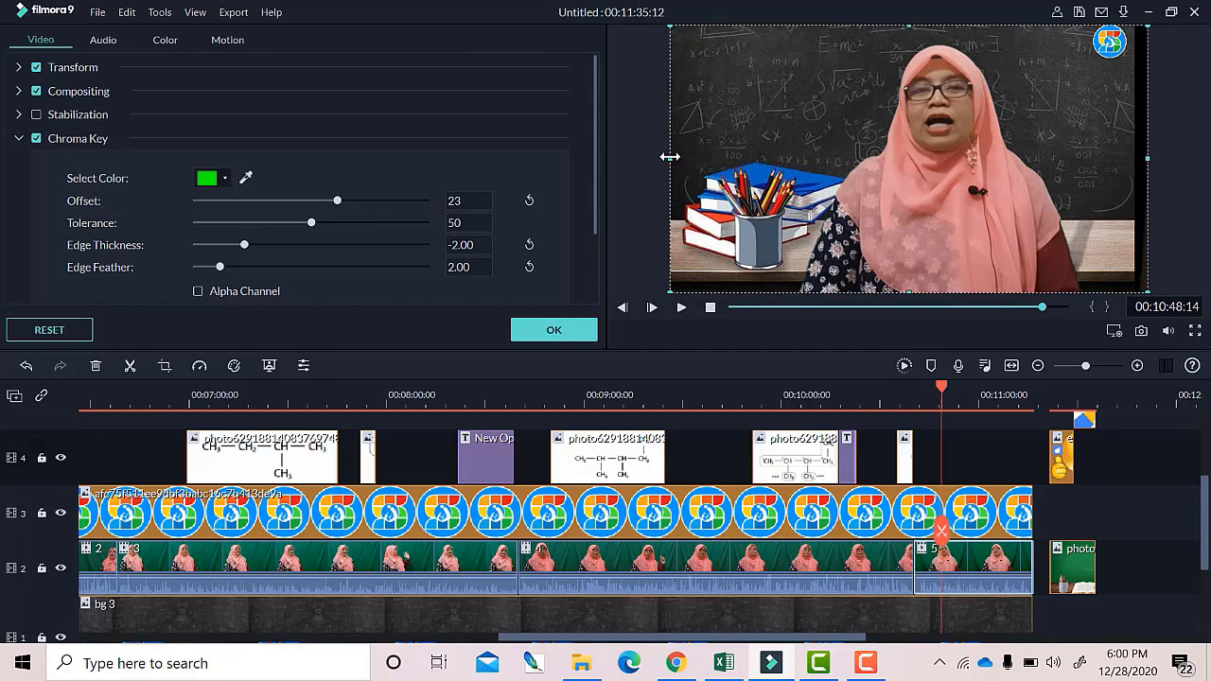
drag(700, 167, 740, 182)
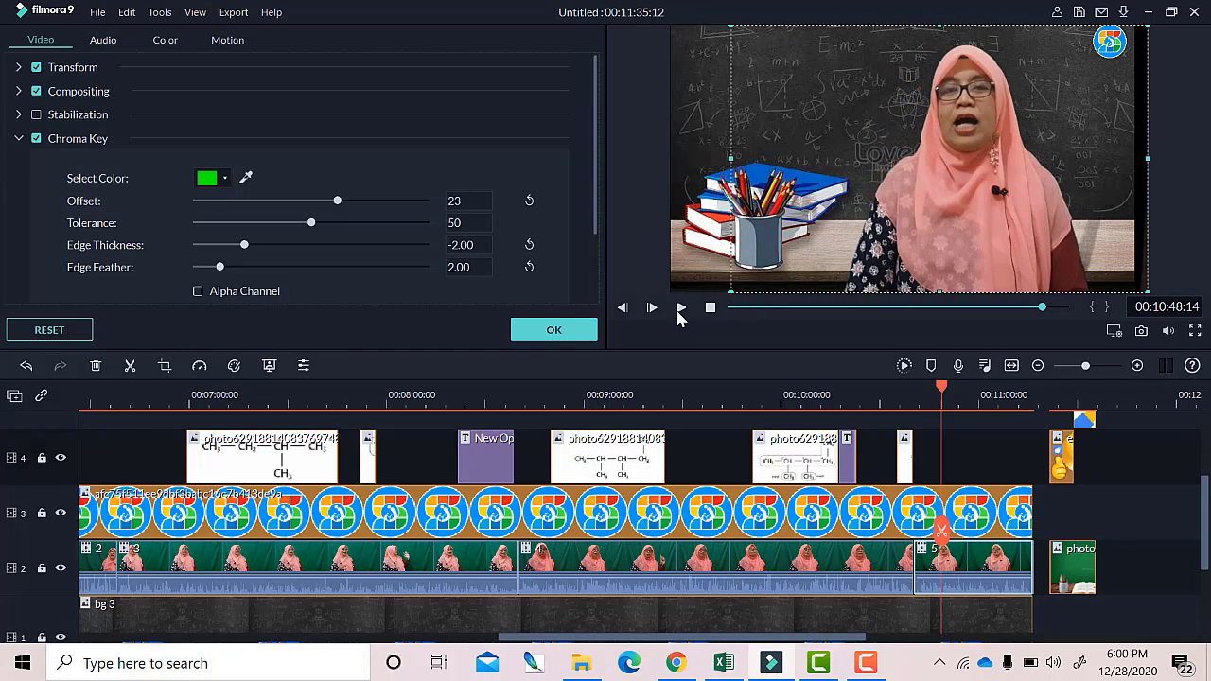
Move the closing photo clip directly after clip 5, so it starts at about 00:11:16.
key(space)
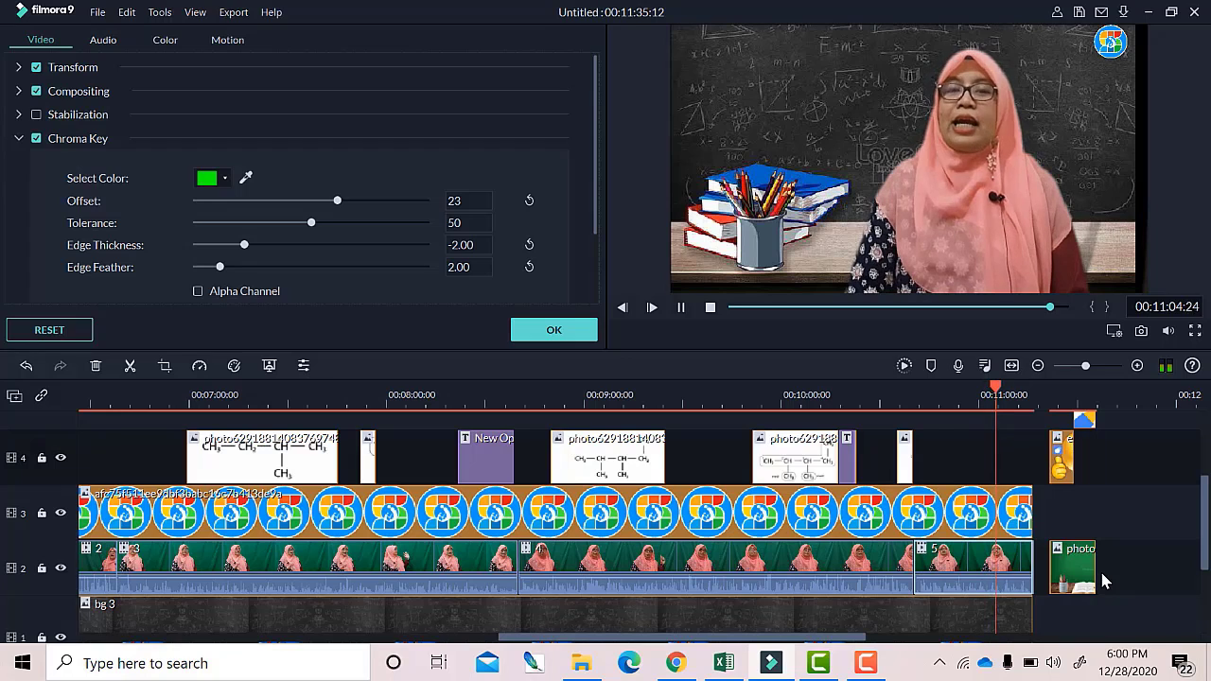
scroll(1125, 514, up, 1)
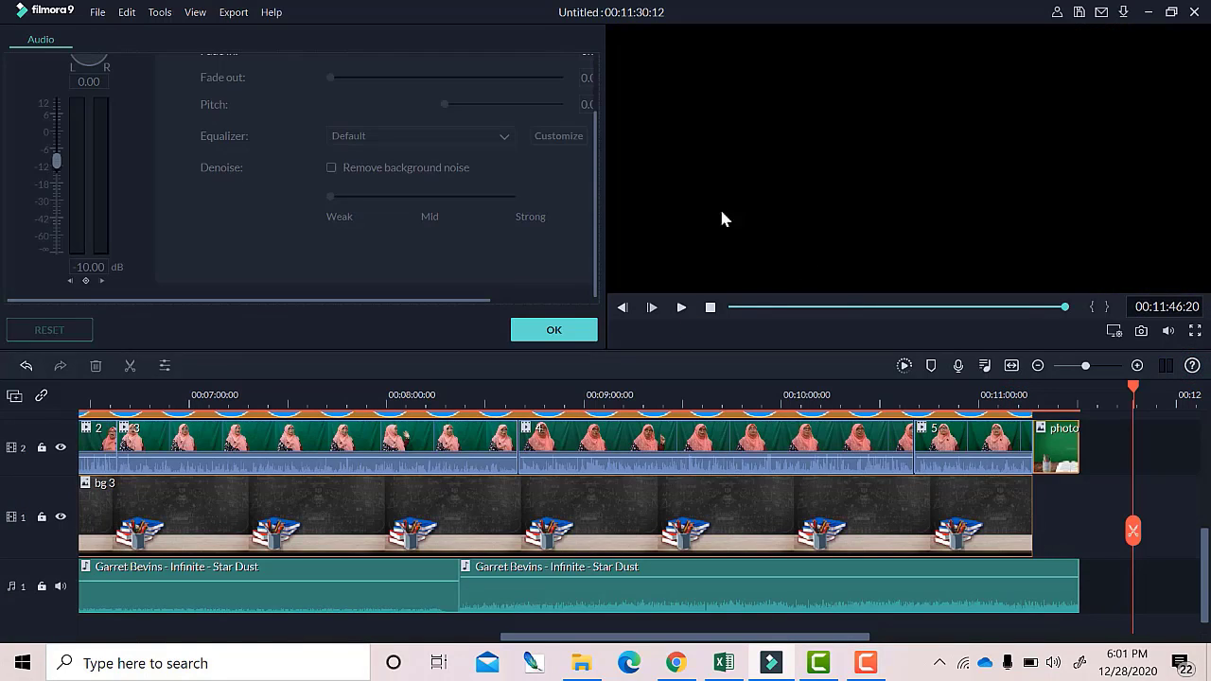
click(568, 336)
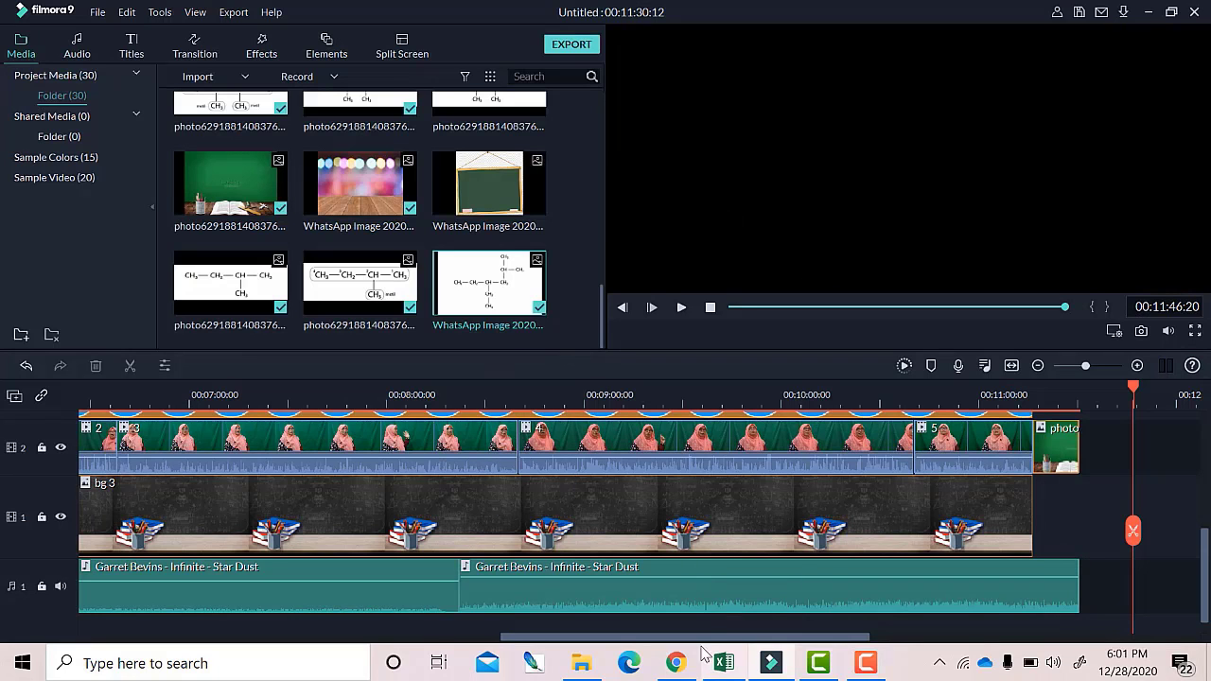
Switch to Chrome and review the assignment requirements on the TUGAS 5 page.
click(677, 662)
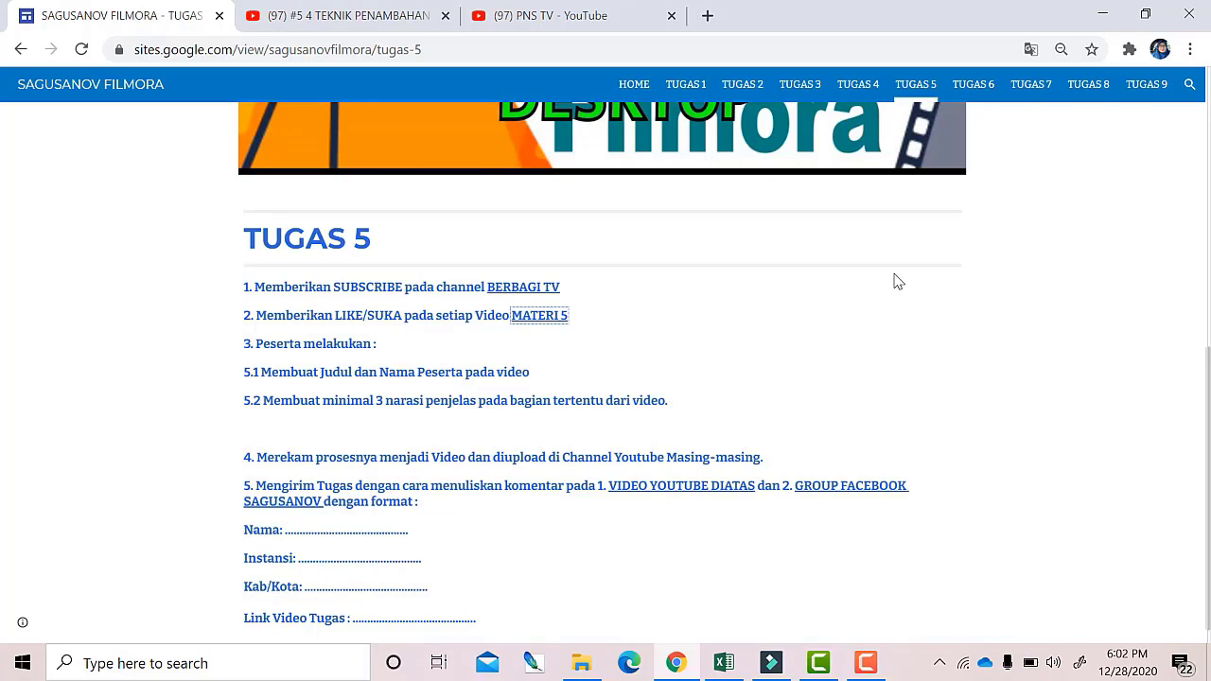
click(865, 663)
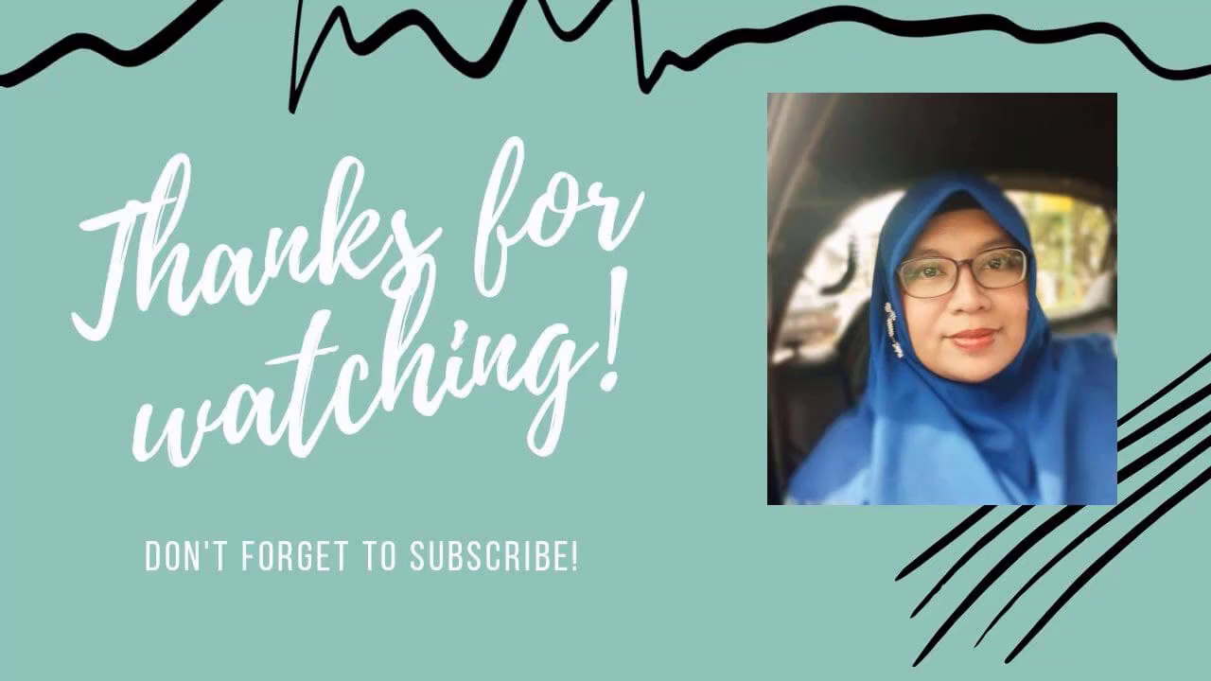